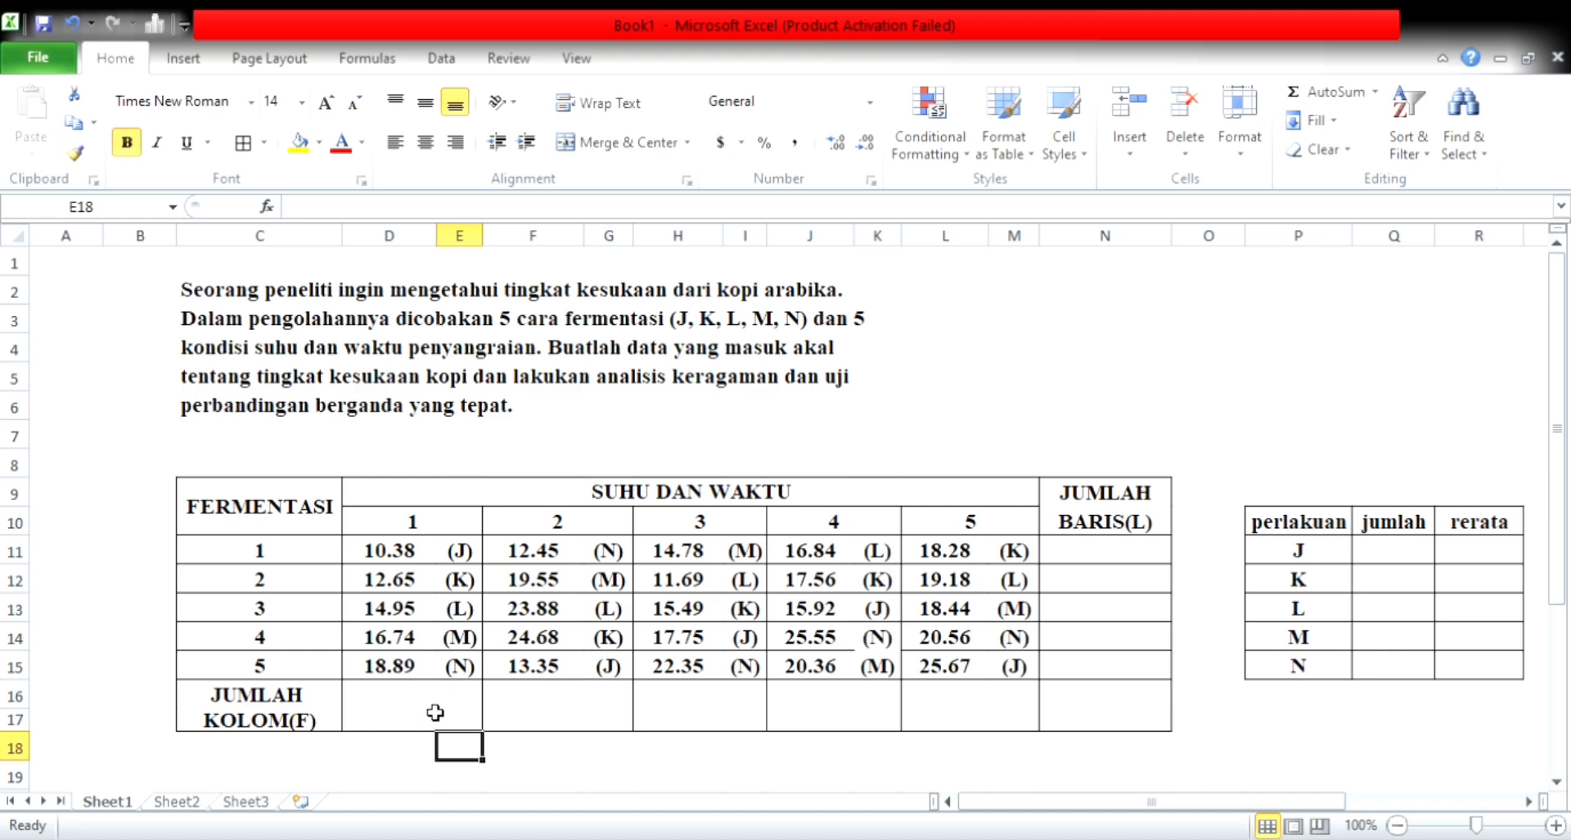
- Enter =SUM(D11:D15) in the JUMLAH KOLOM(F) cell D16 to total the first SUHU DAN WAKTU column
{"action": "left_click", "coordinate": [413, 719]}
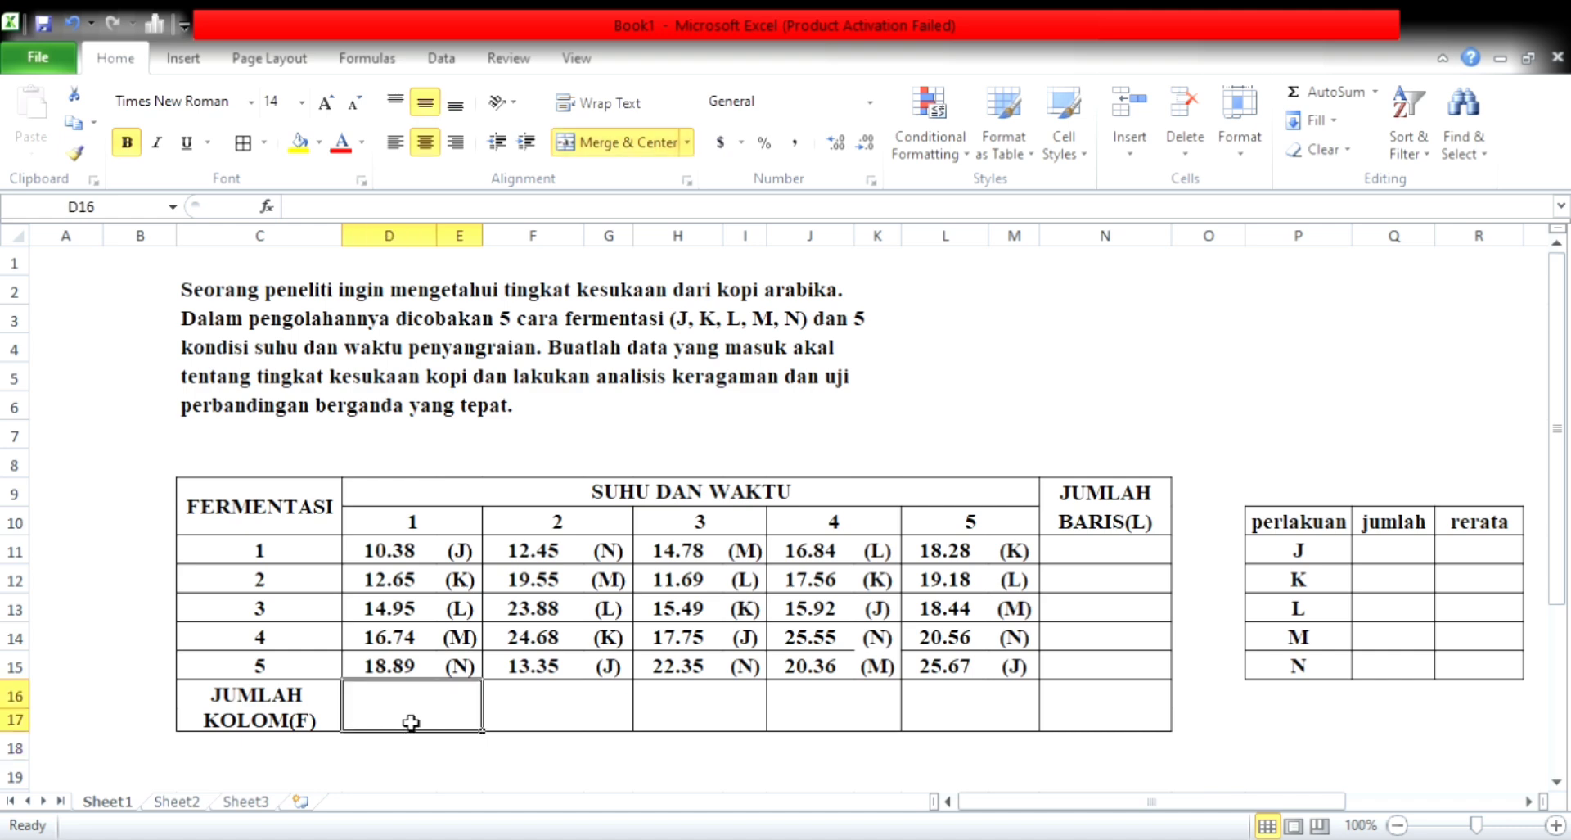
{"action": "type", "text": "=sum"}
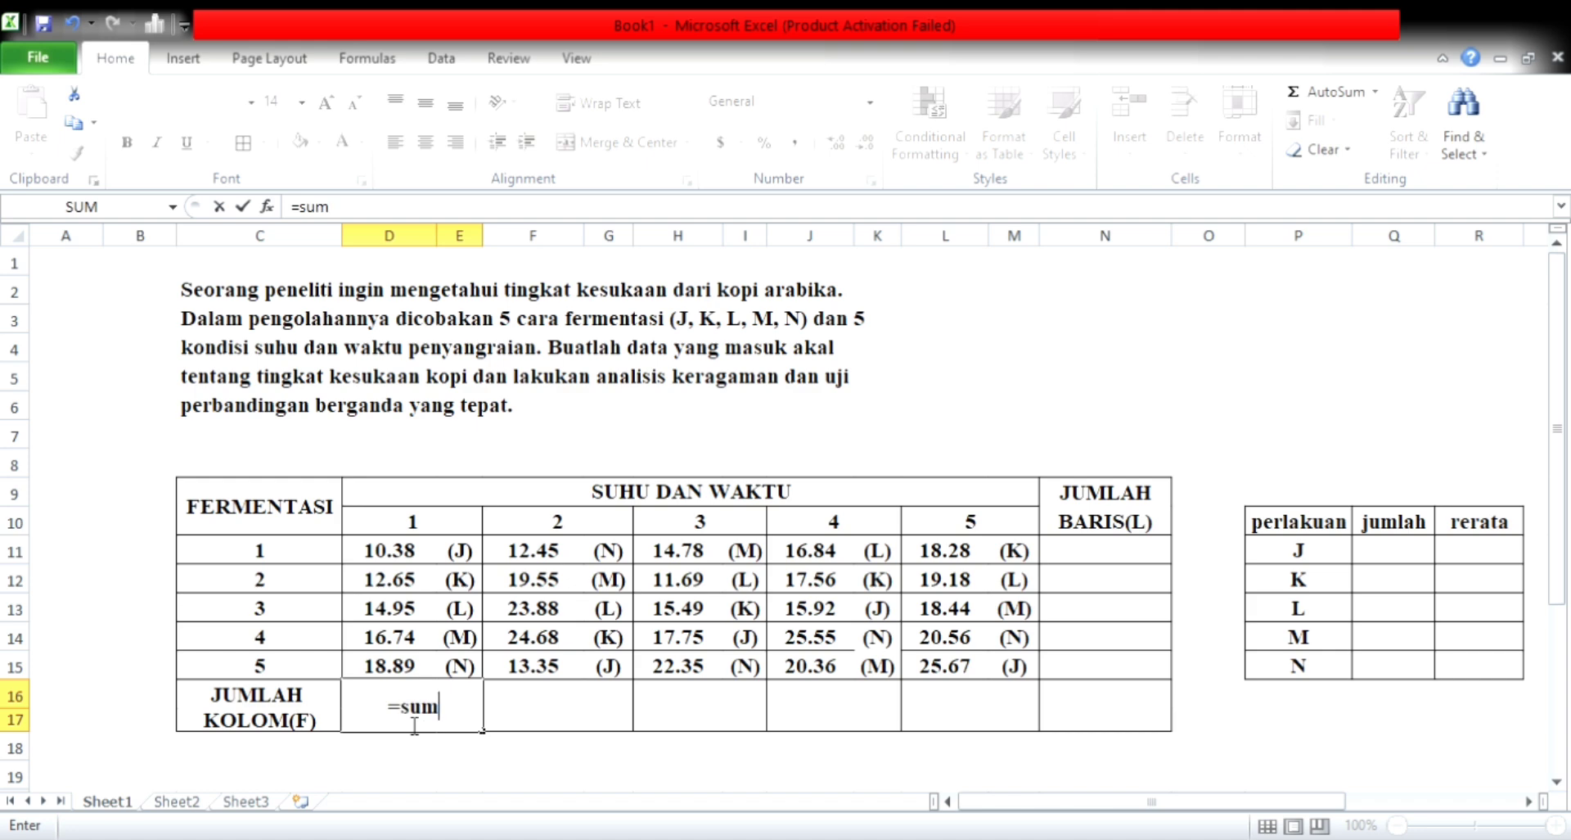
{"action": "type", "text": "("}
{"action": "left_click_drag", "start_coordinate": [416, 560], "coordinate": [419, 670]}
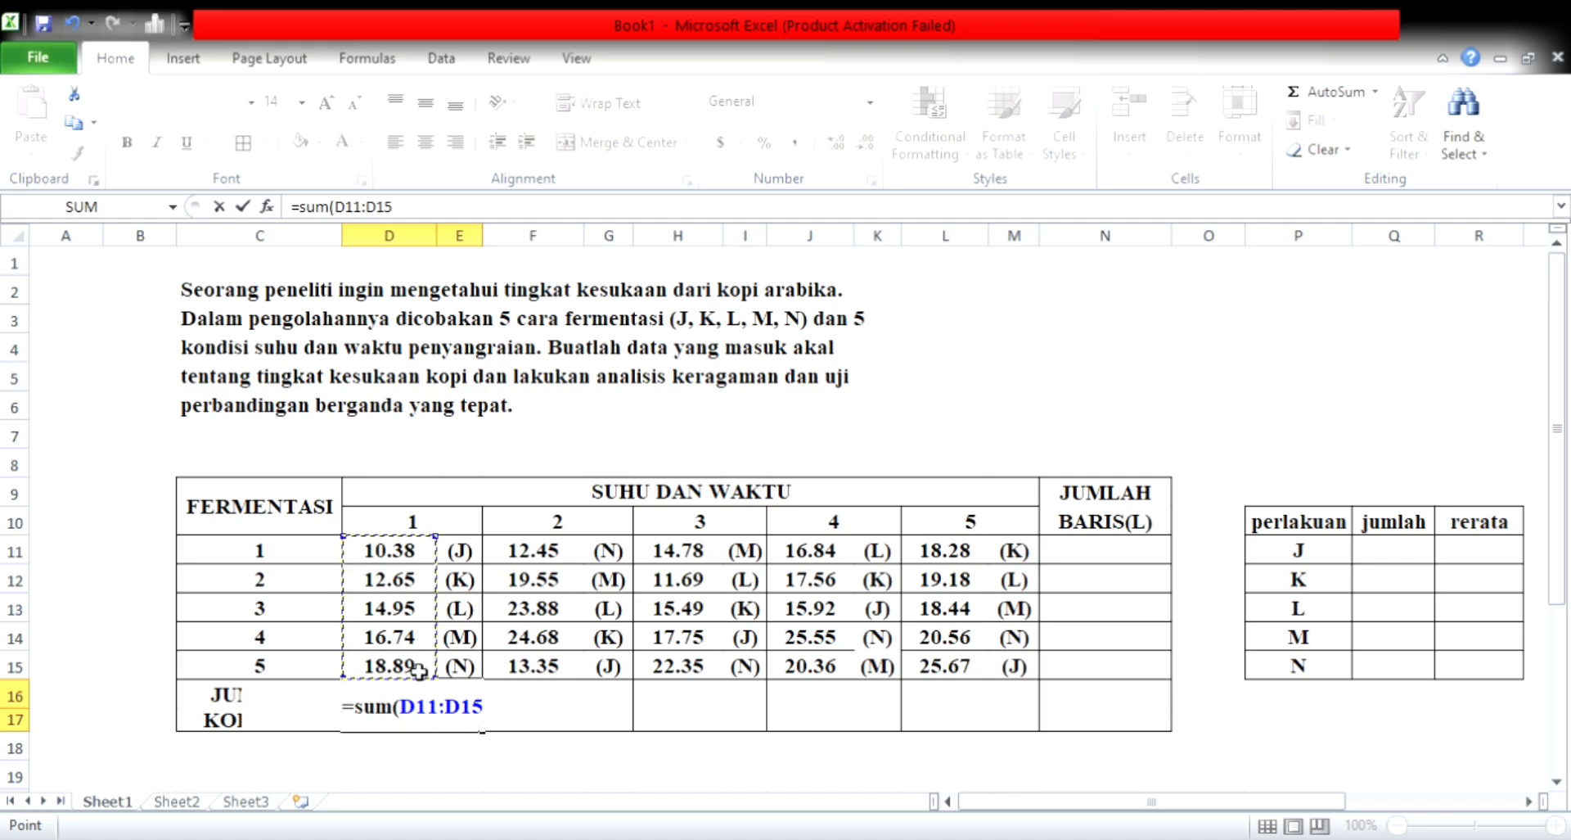
{"action": "type", "text": ")"}
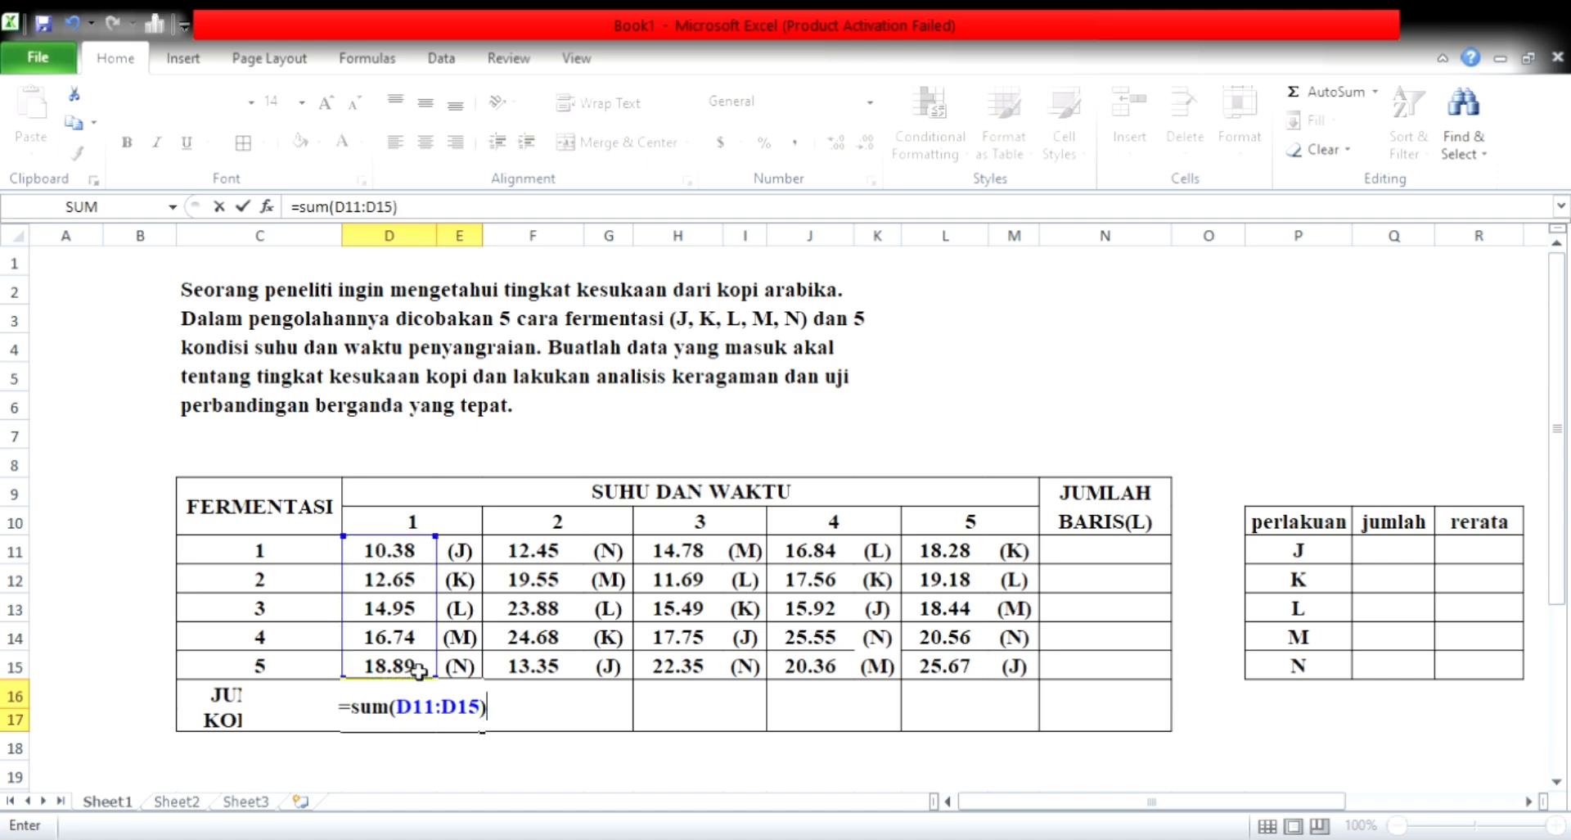
{"action": "key", "text": "Return"}
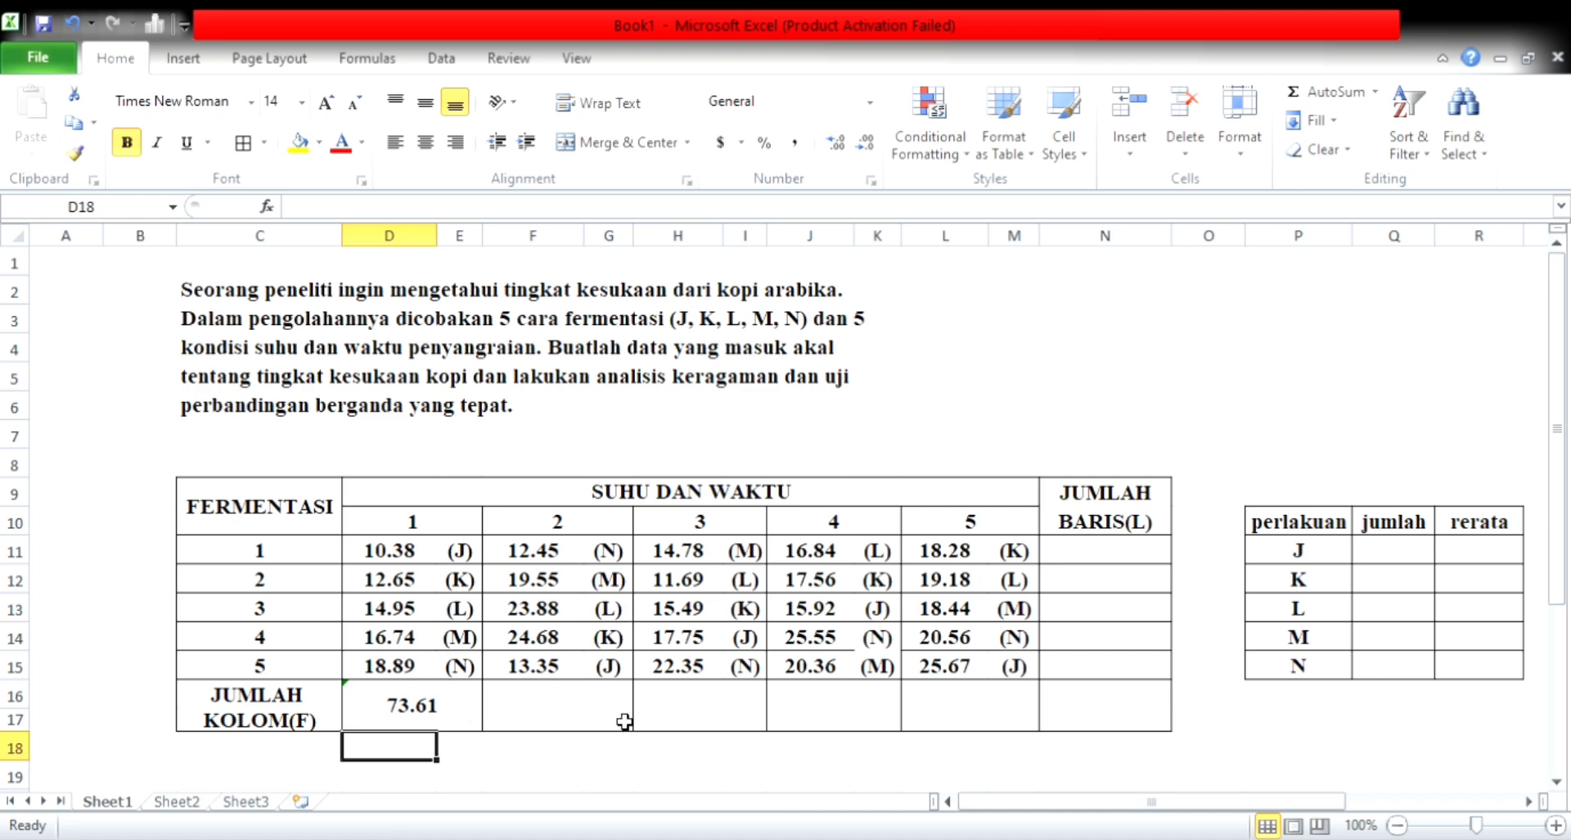
- Copy the D16 column-total formula across the JUMLAH KOLOM(F) row to SUHU DAN WAKTU columns 2 through 5
{"action": "left_click", "coordinate": [475, 720]}
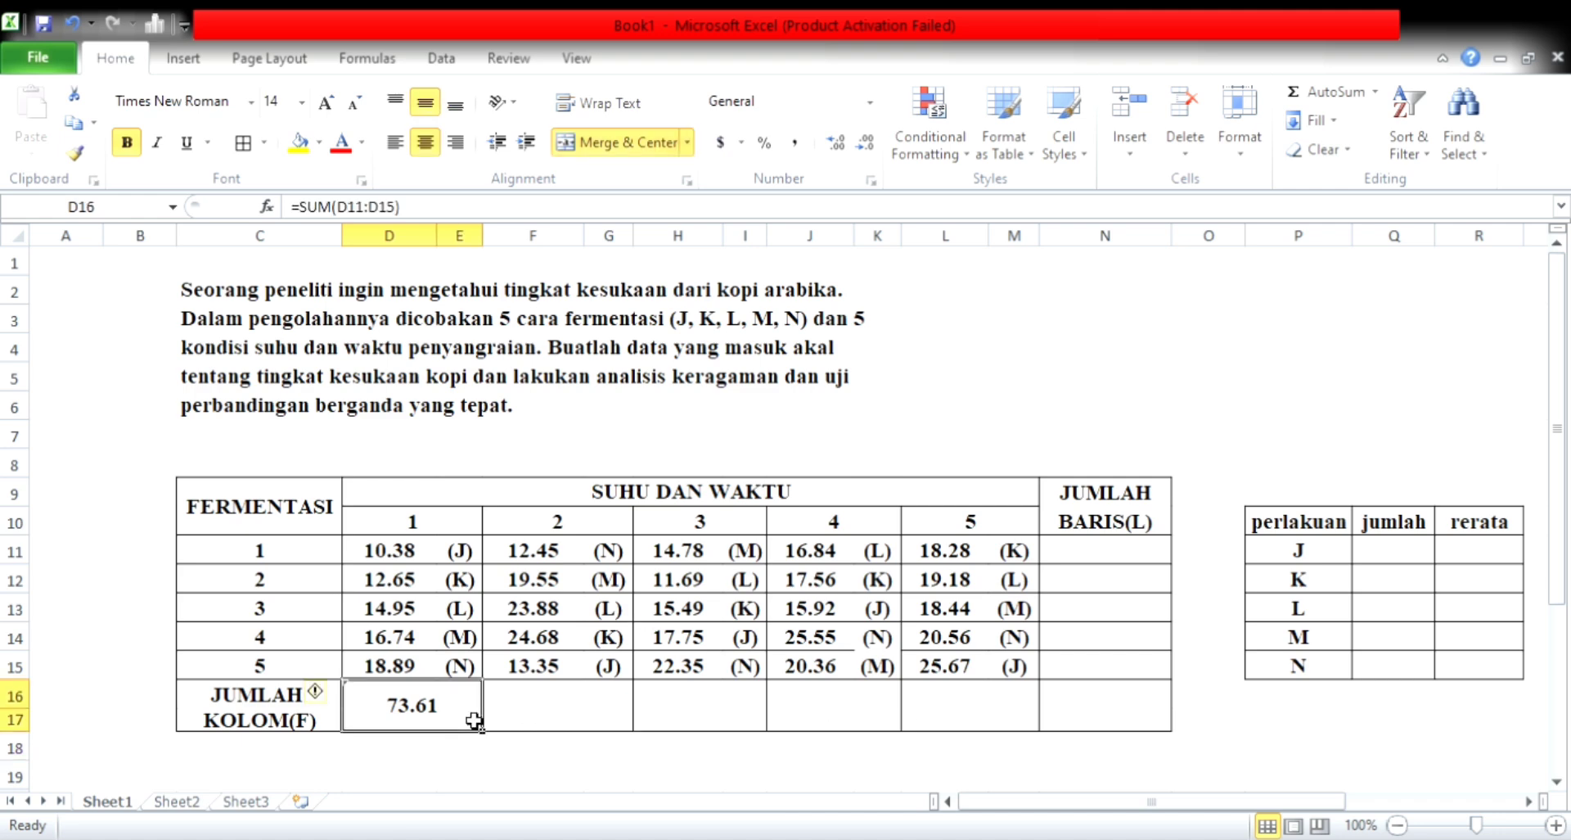
{"action": "left_click_drag", "start_coordinate": [483, 730], "coordinate": [977, 728]}
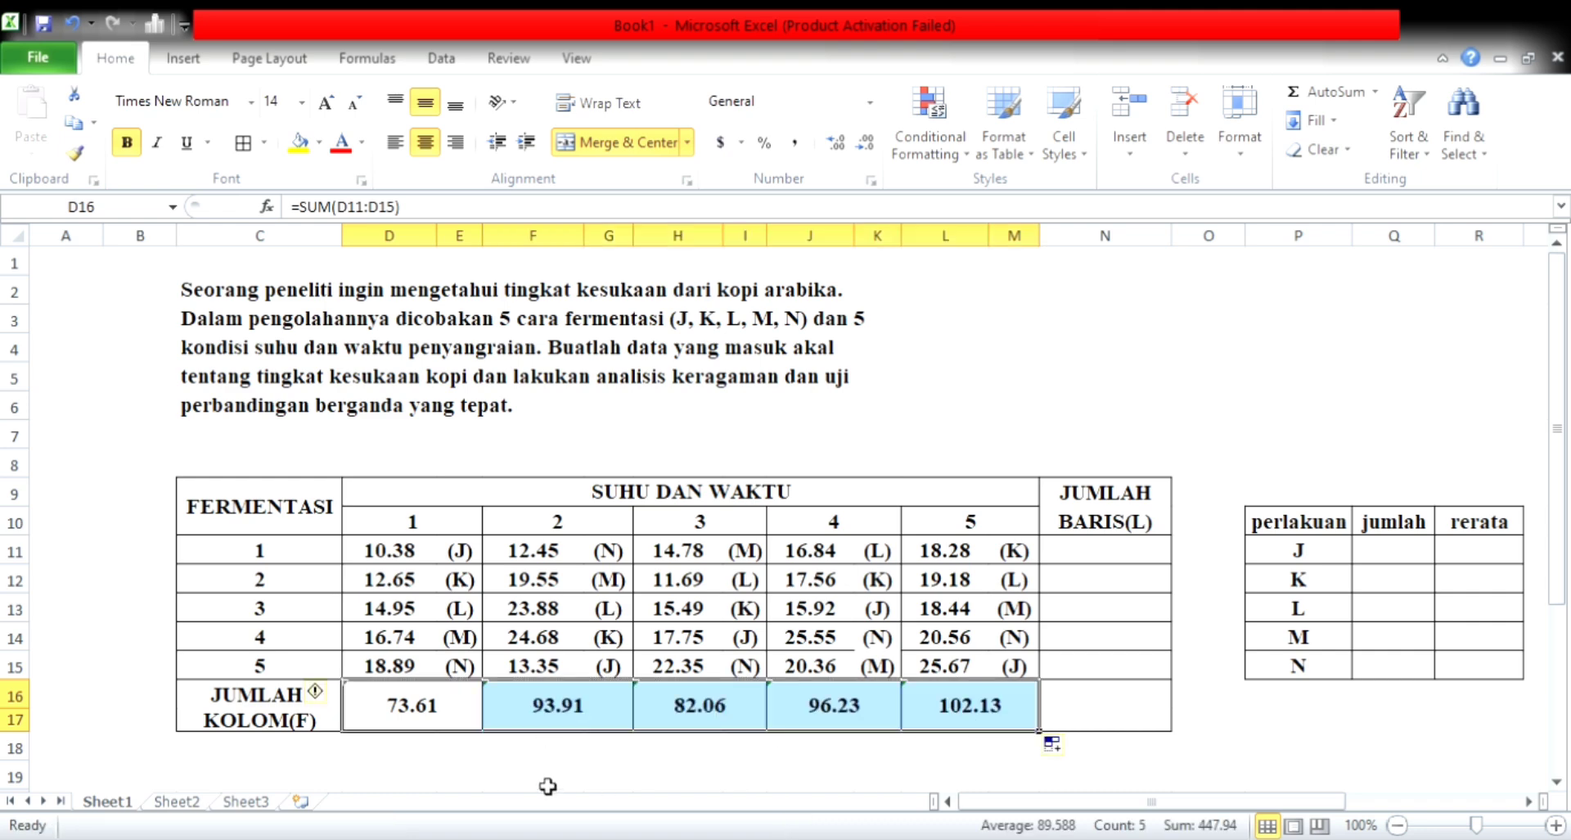
{"action": "left_click", "coordinate": [536, 751]}
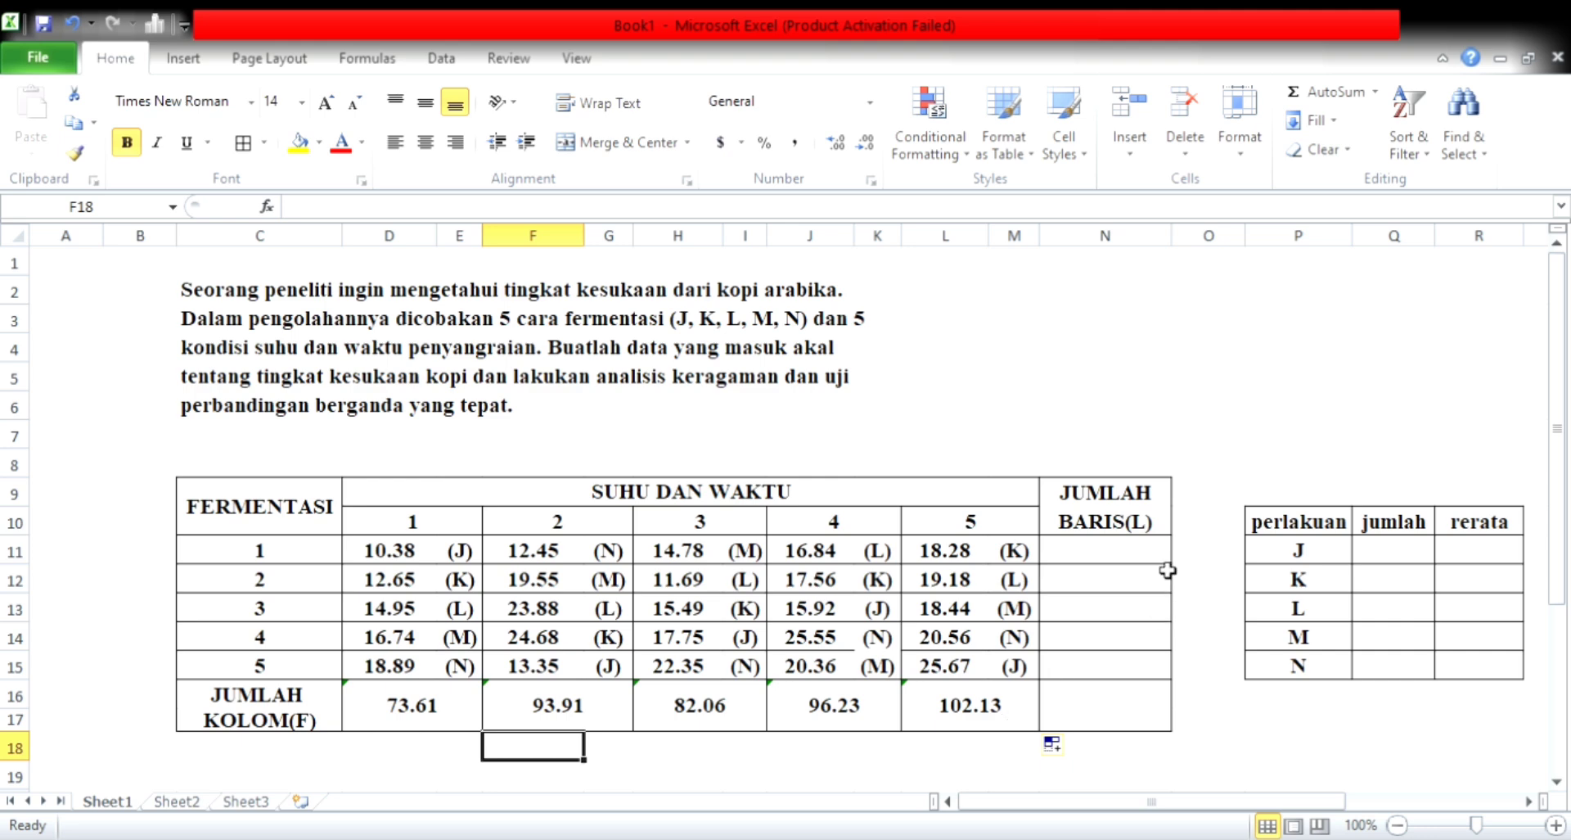
- Enter the first JUMLAH BARIS(L) total in N11 with the formula =D11+F11+H11+J11+L11
{"action": "left_click", "coordinate": [1096, 560]}
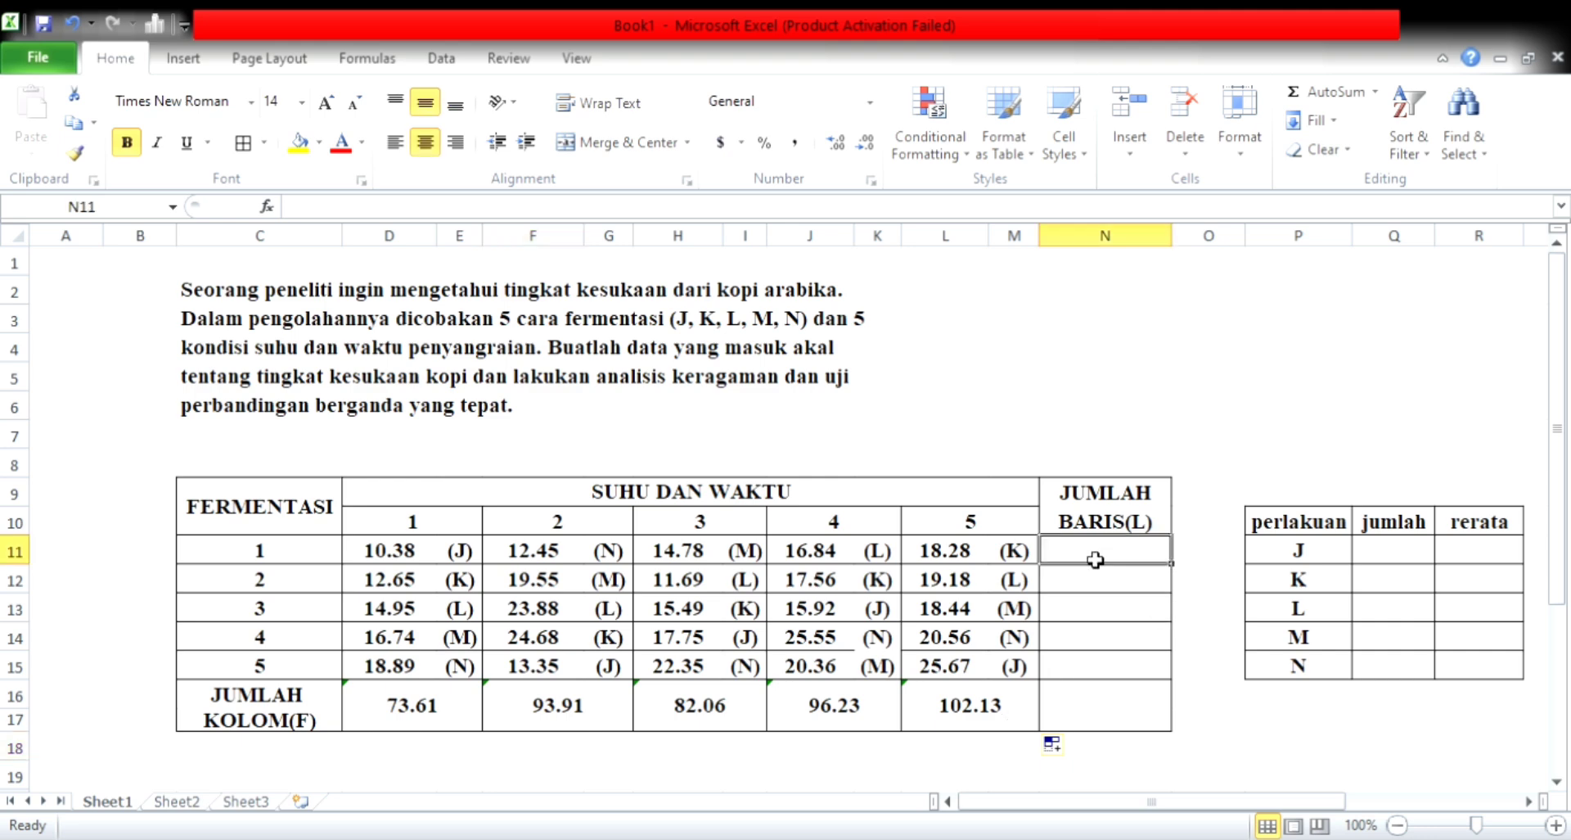
{"action": "type", "text": "="}
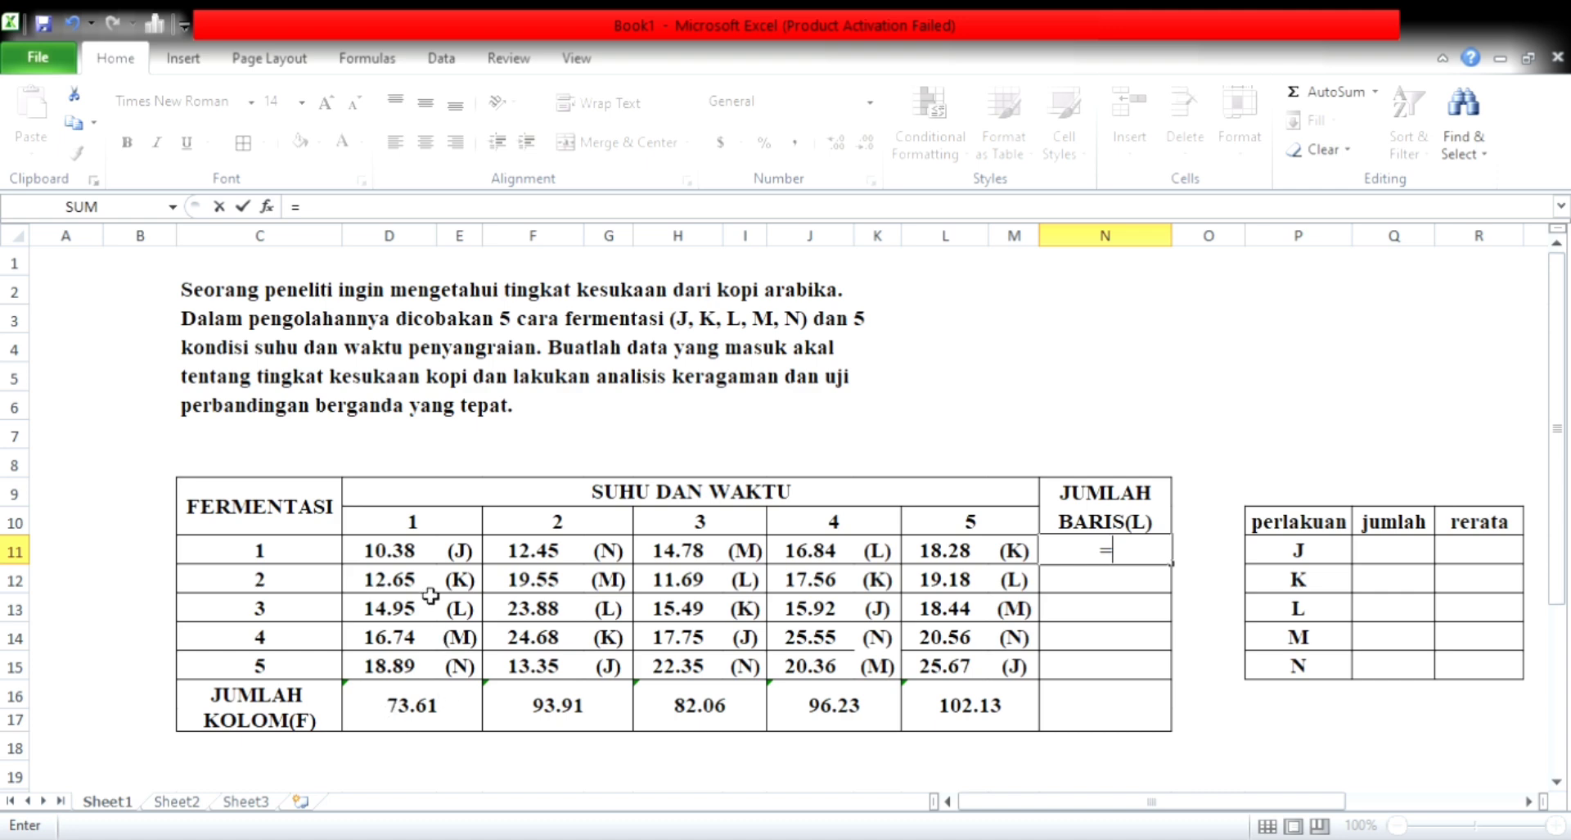
{"action": "left_click", "coordinate": [430, 557]}
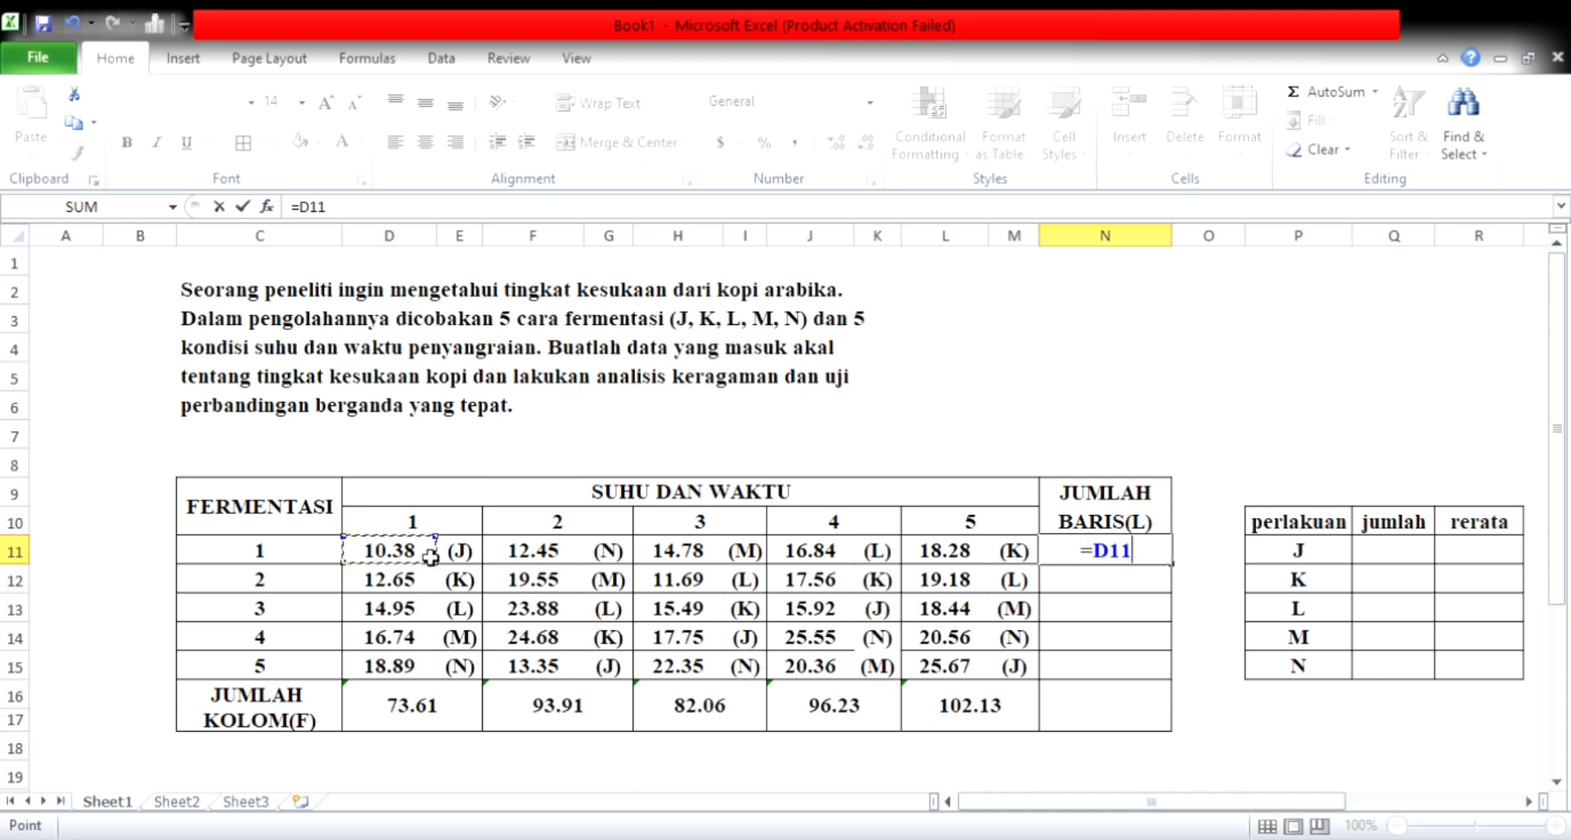
{"action": "type", "text": "+"}
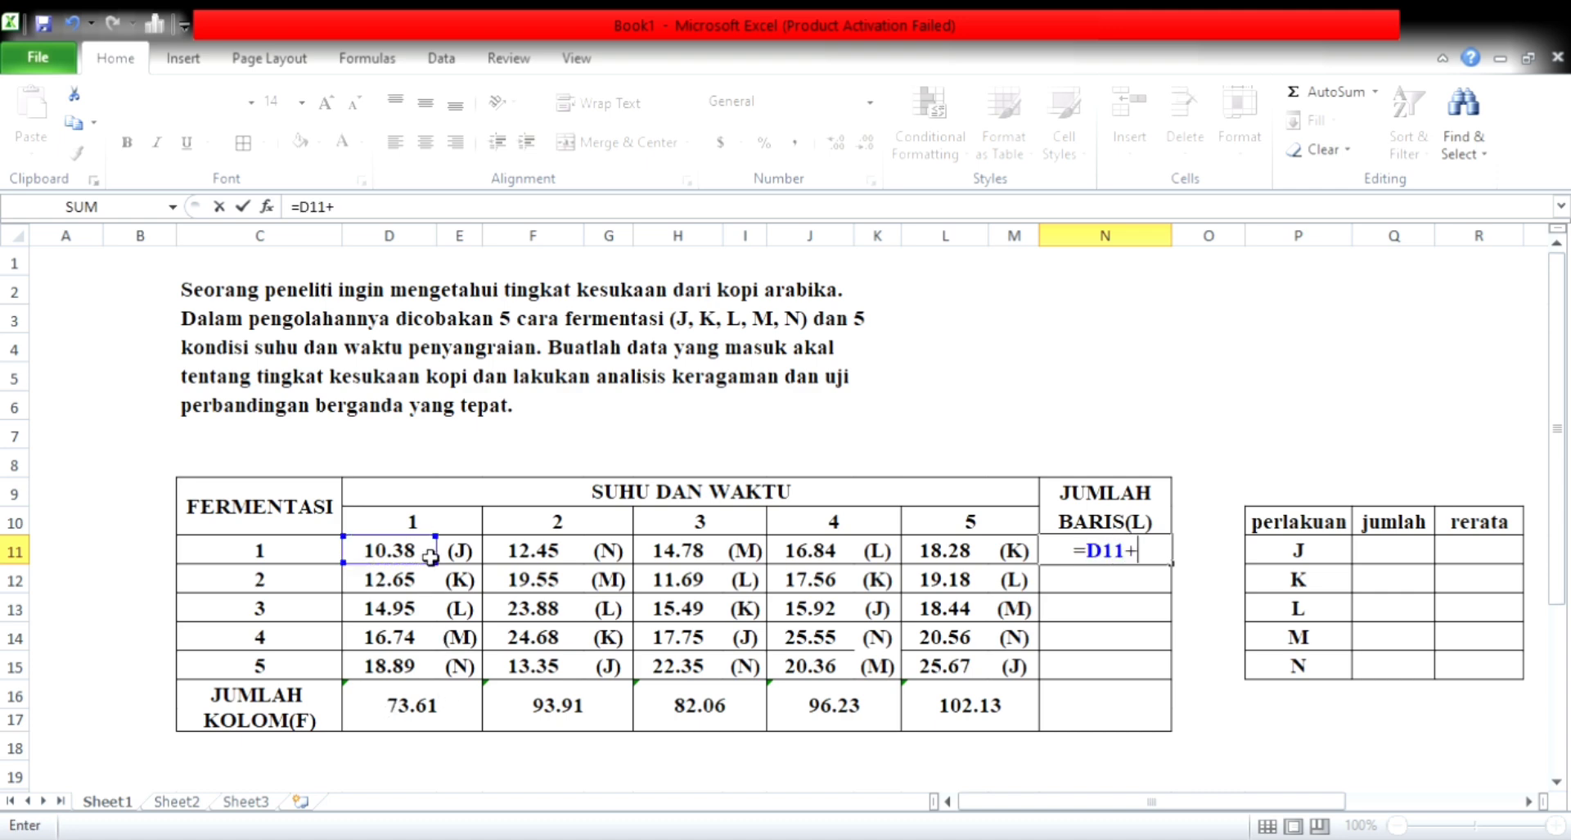
{"action": "left_click", "coordinate": [565, 552]}
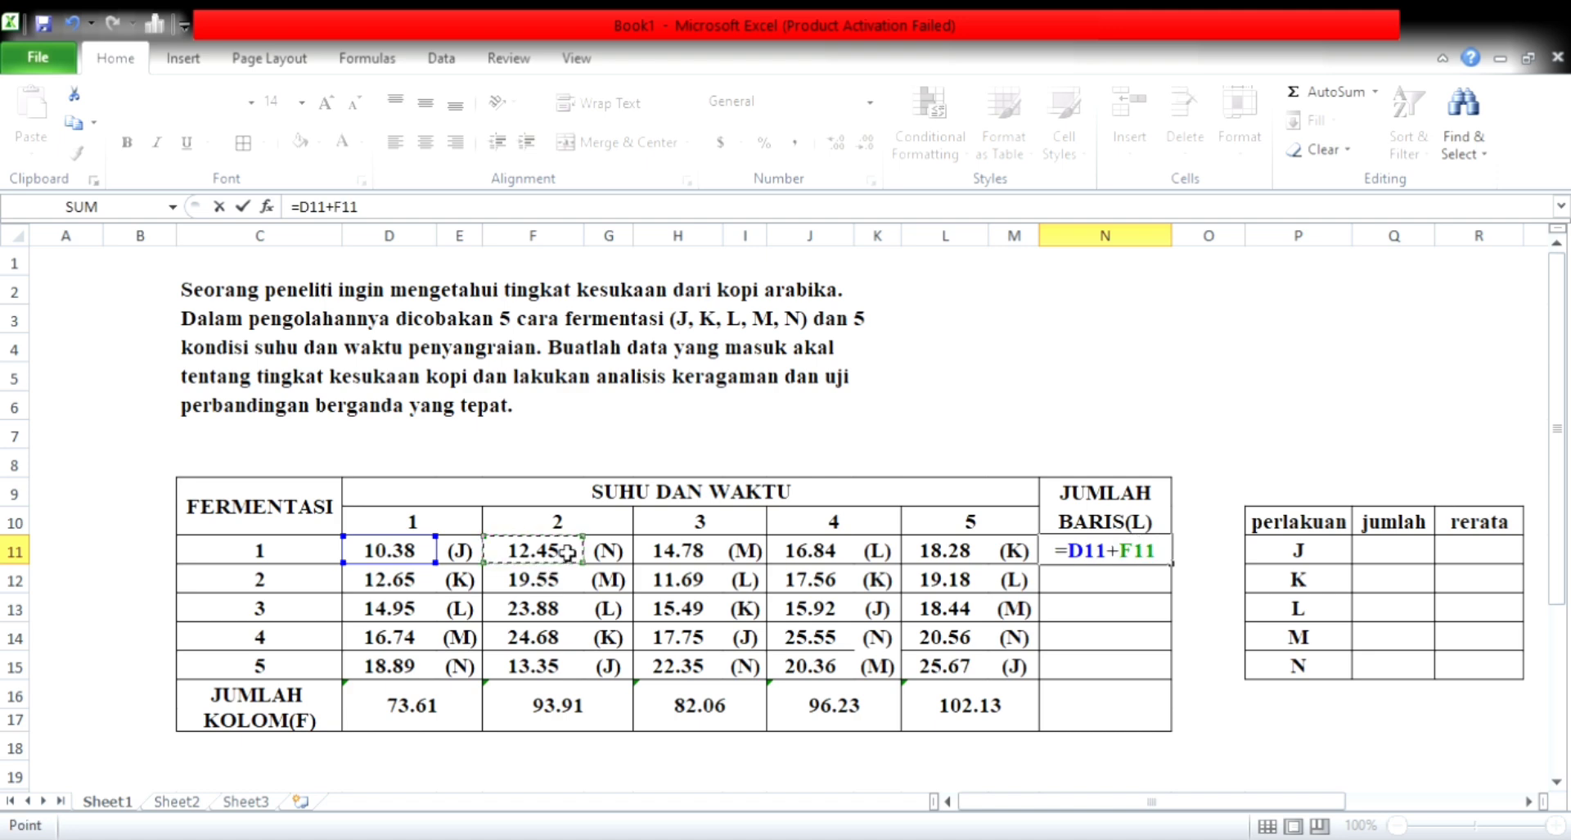
{"action": "type", "text": "+"}
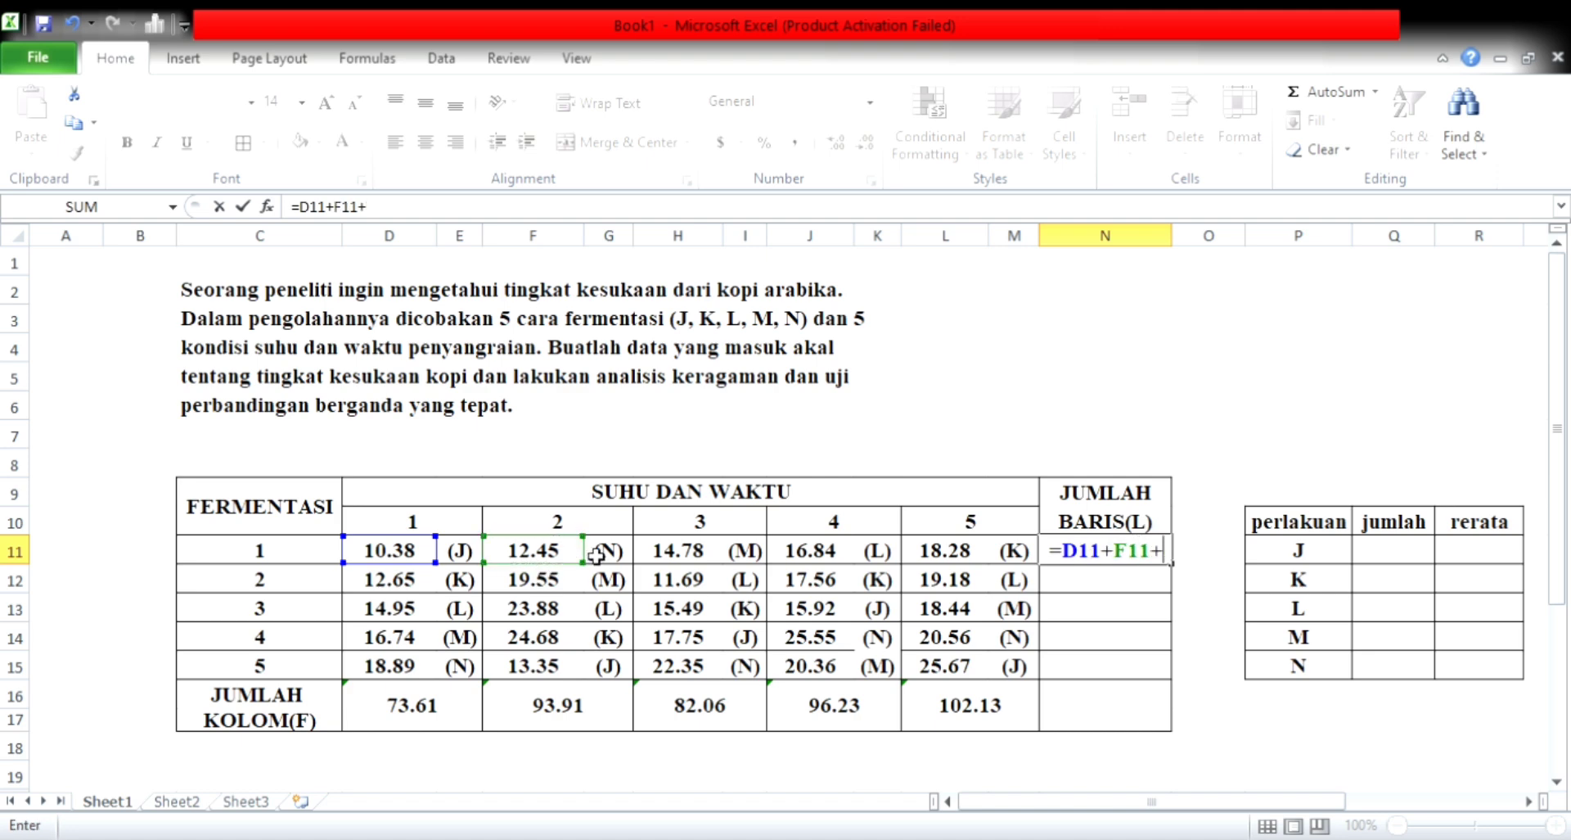
{"action": "left_click", "coordinate": [679, 555]}
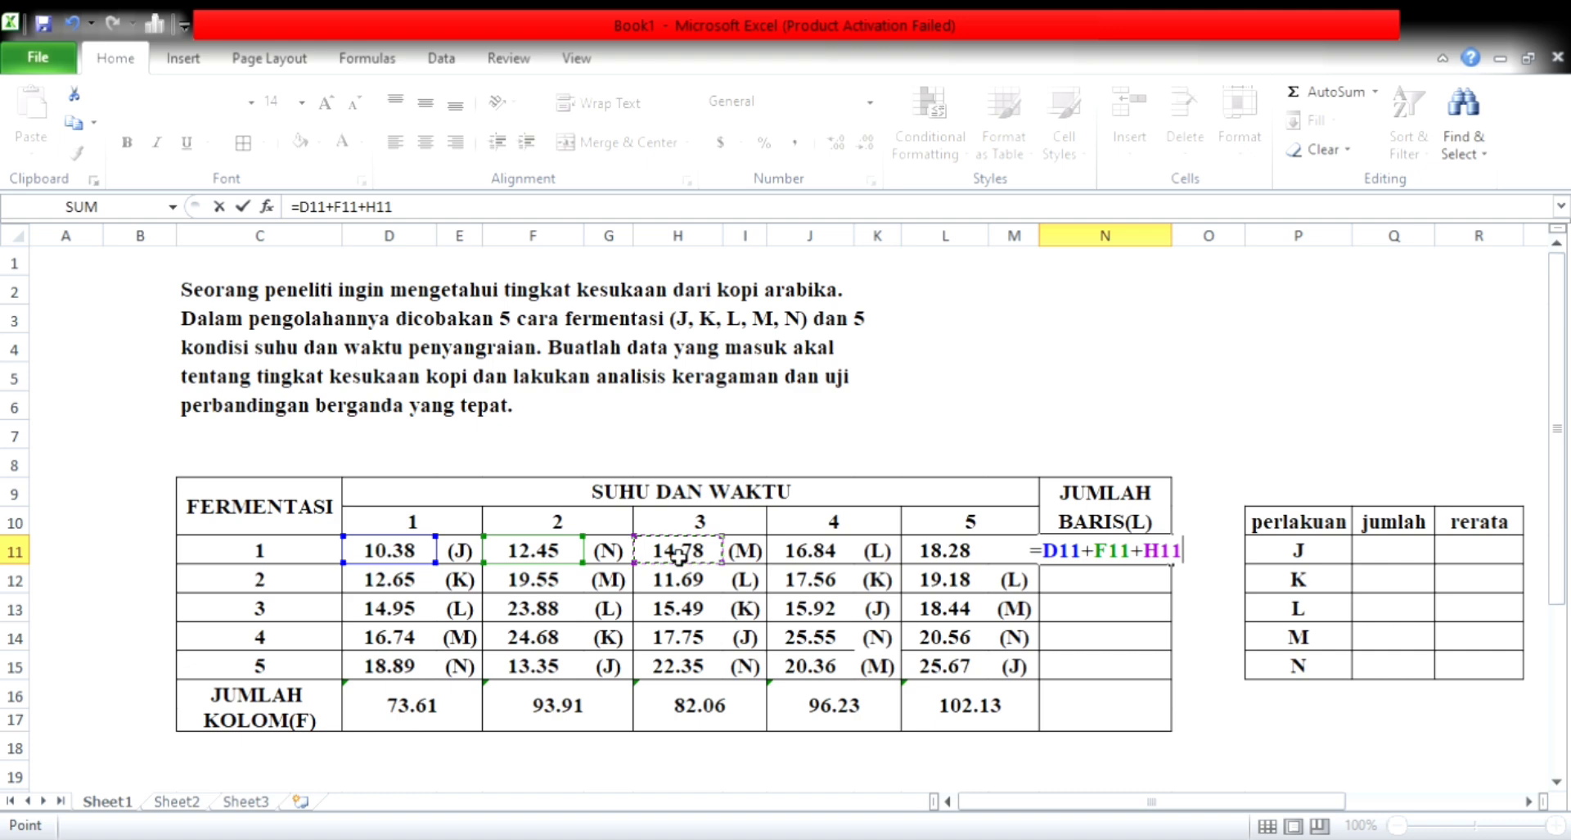
{"action": "type", "text": "+"}
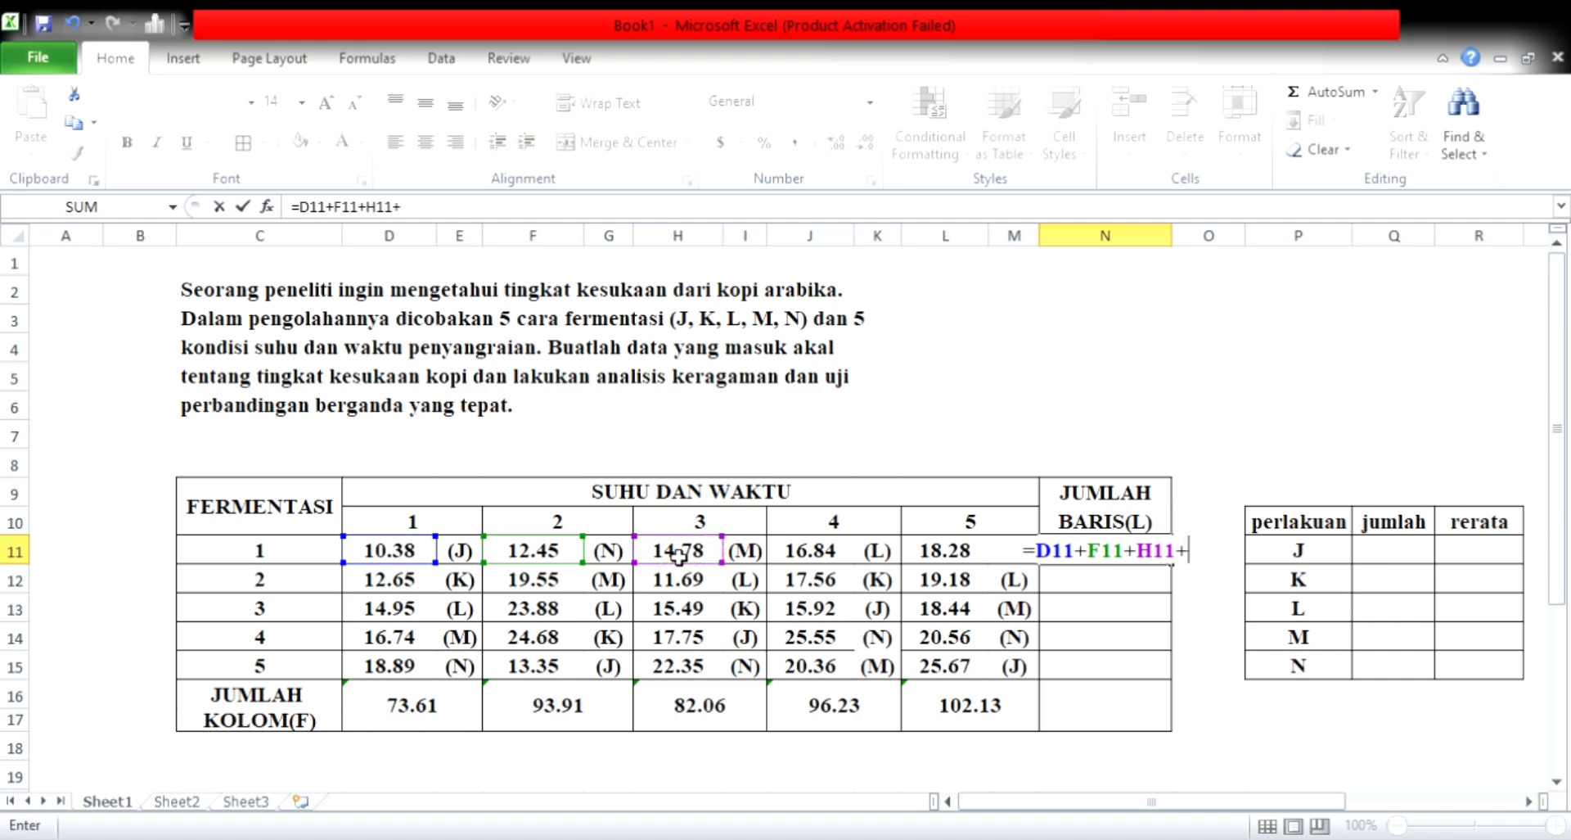
{"action": "left_click", "coordinate": [814, 561]}
{"action": "type", "text": "+"}
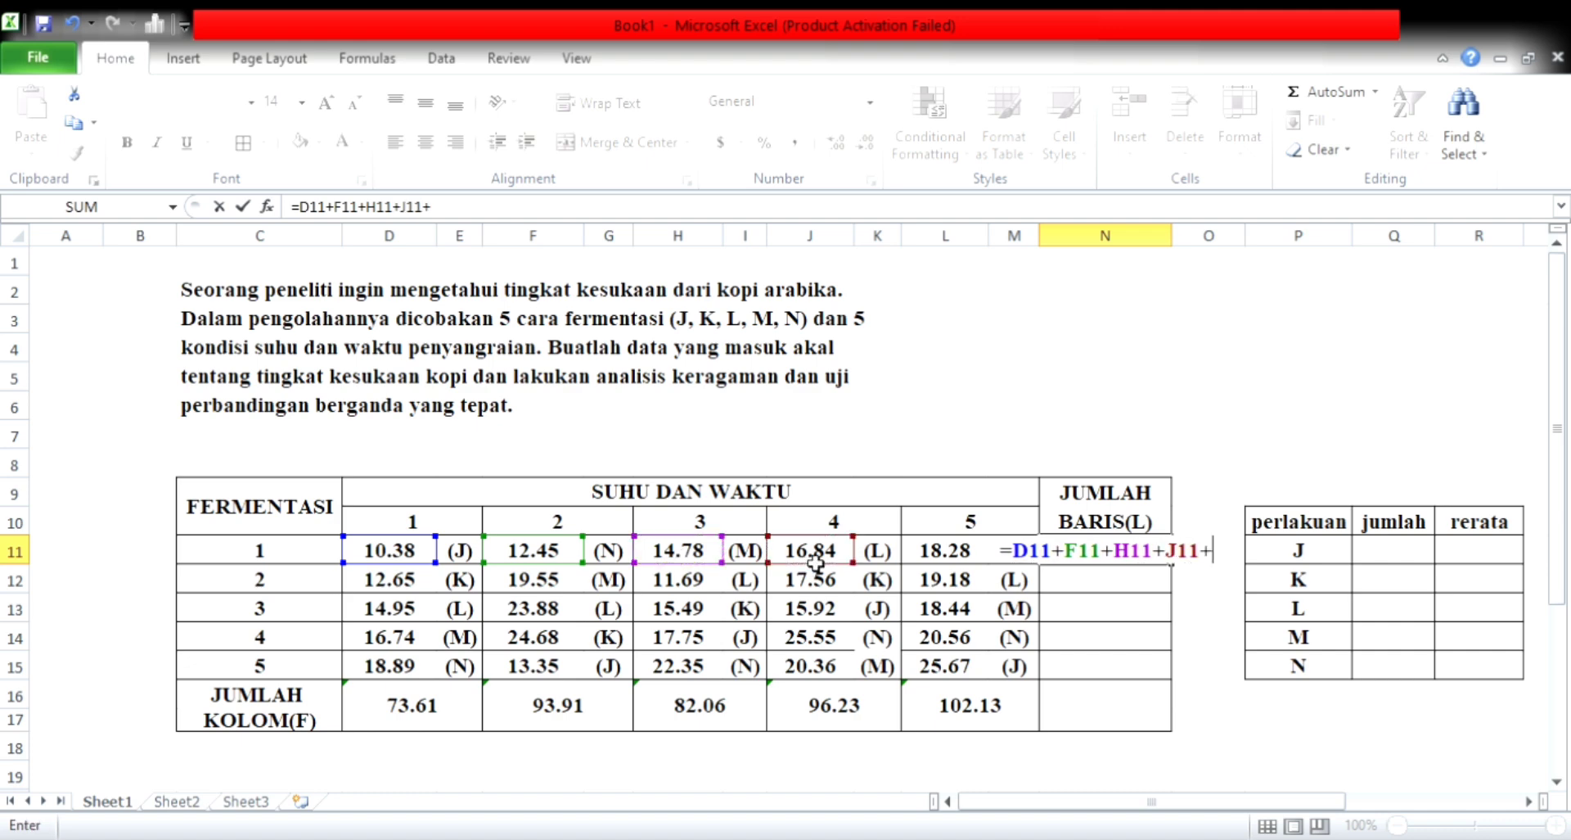
{"action": "left_click", "coordinate": [941, 555]}
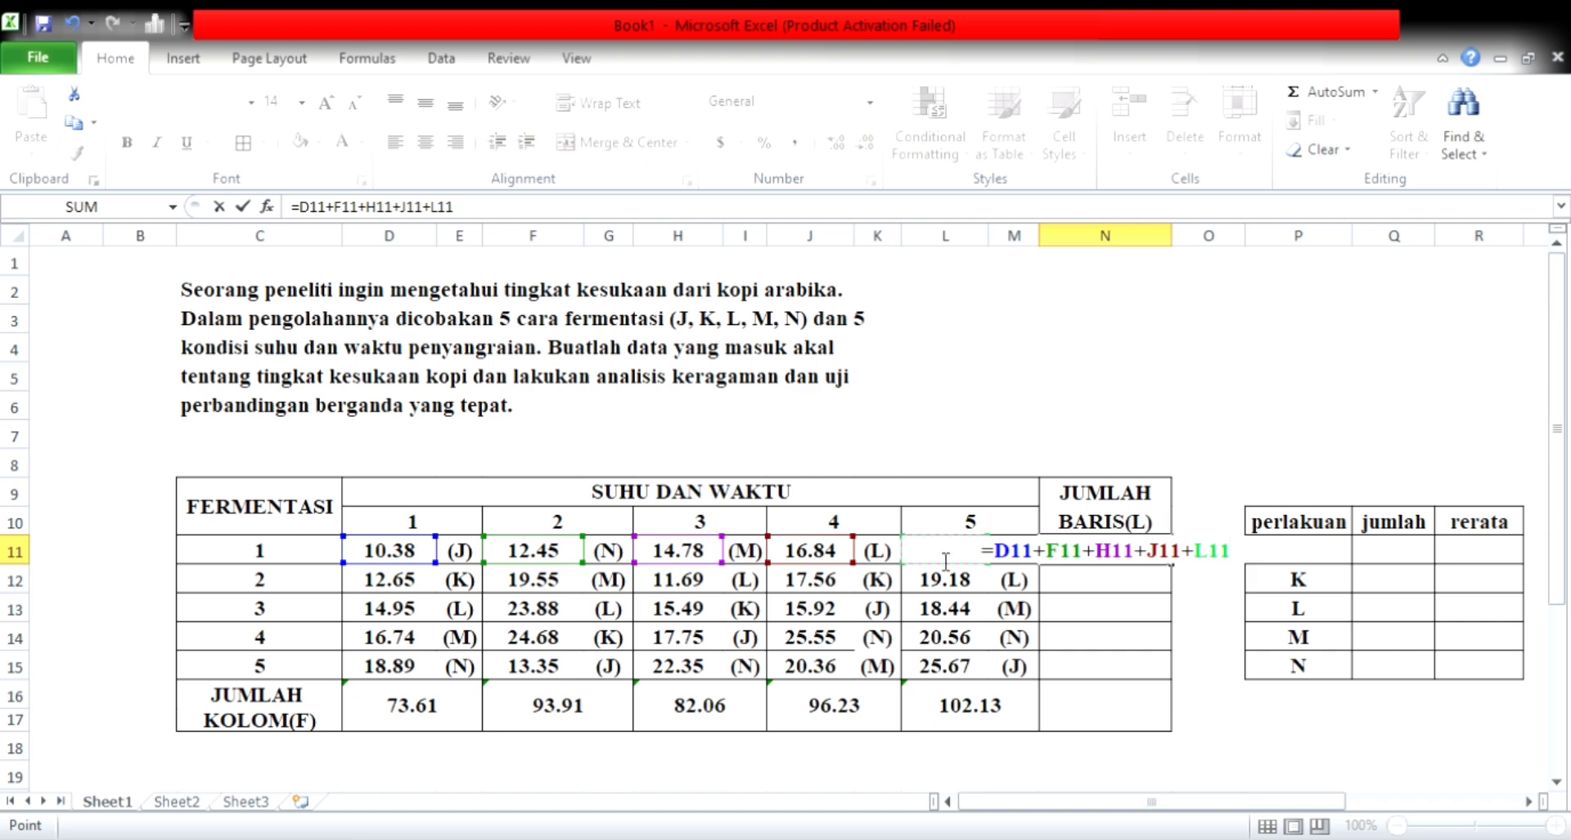
{"action": "key", "text": "Return"}
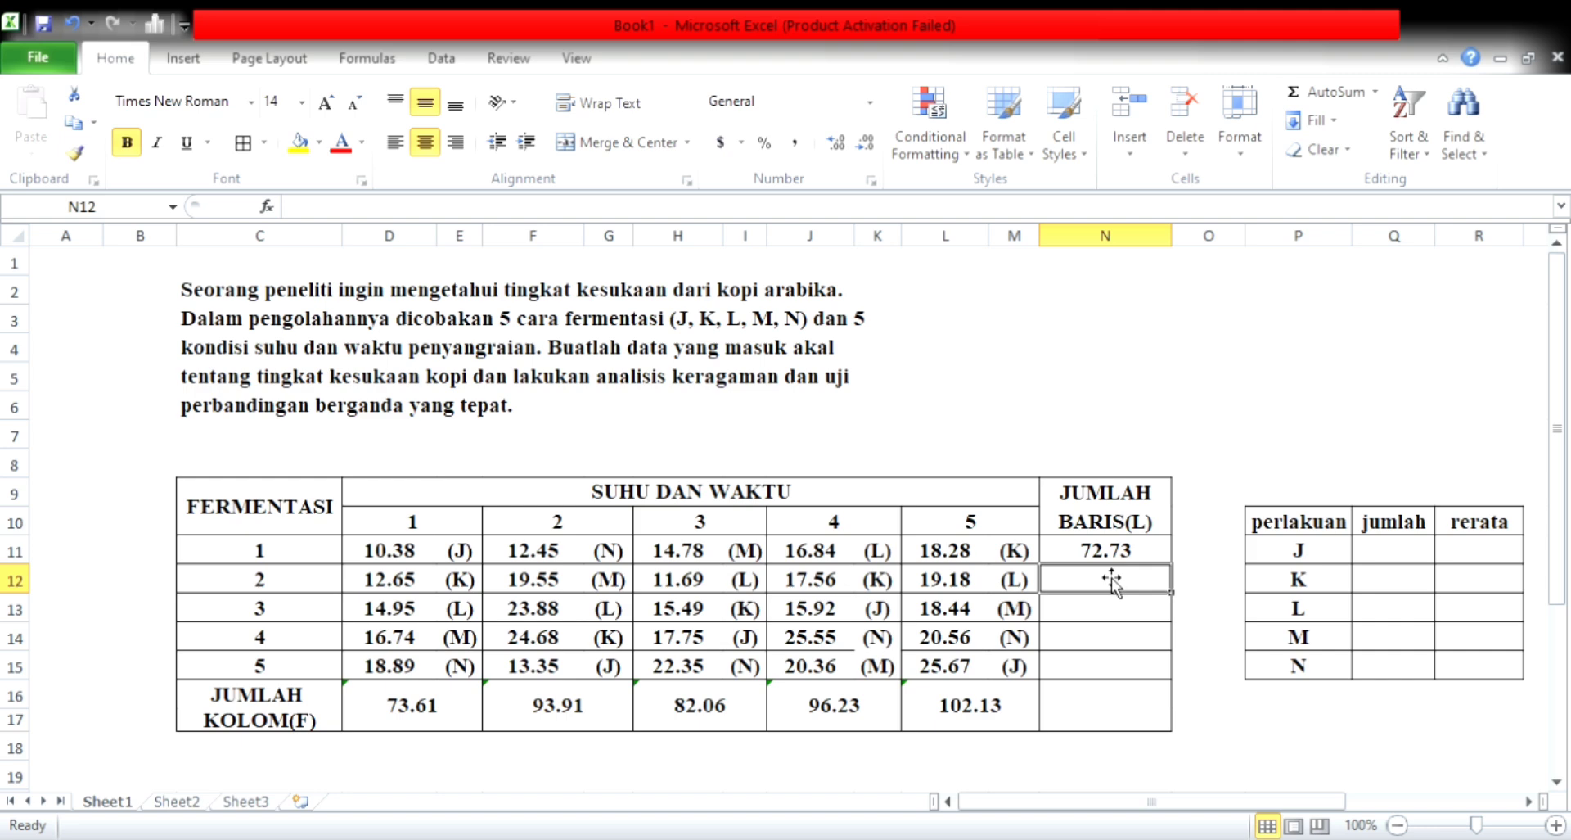
- Fill the N11 row-total formula down through N15 for the remaining FERMENTASI rows
{"action": "left_click", "coordinate": [1150, 555]}
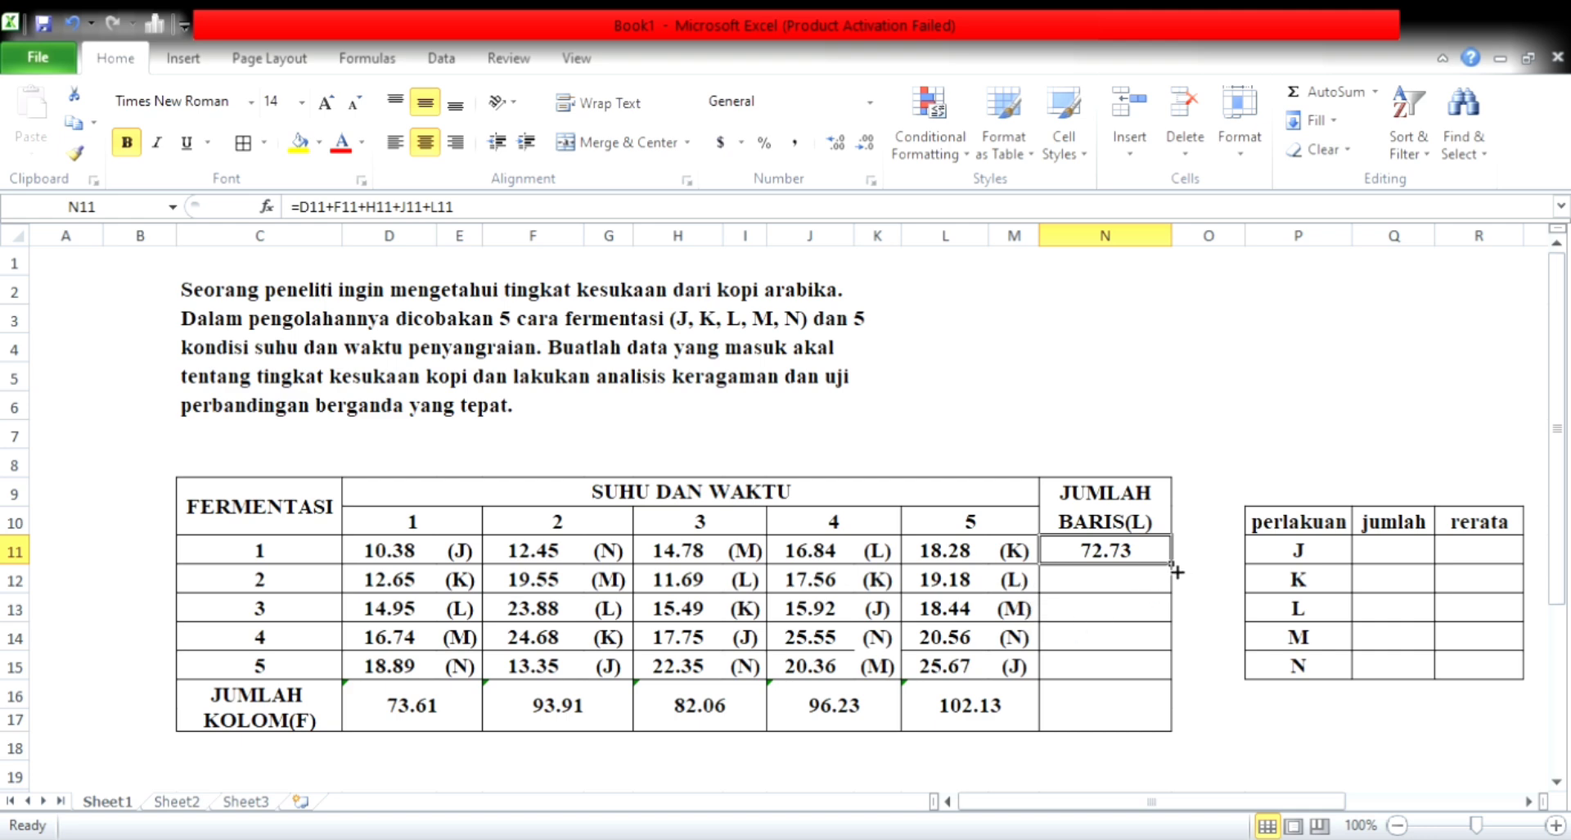
{"action": "left_click_drag", "start_coordinate": [1176, 571], "coordinate": [1164, 675]}
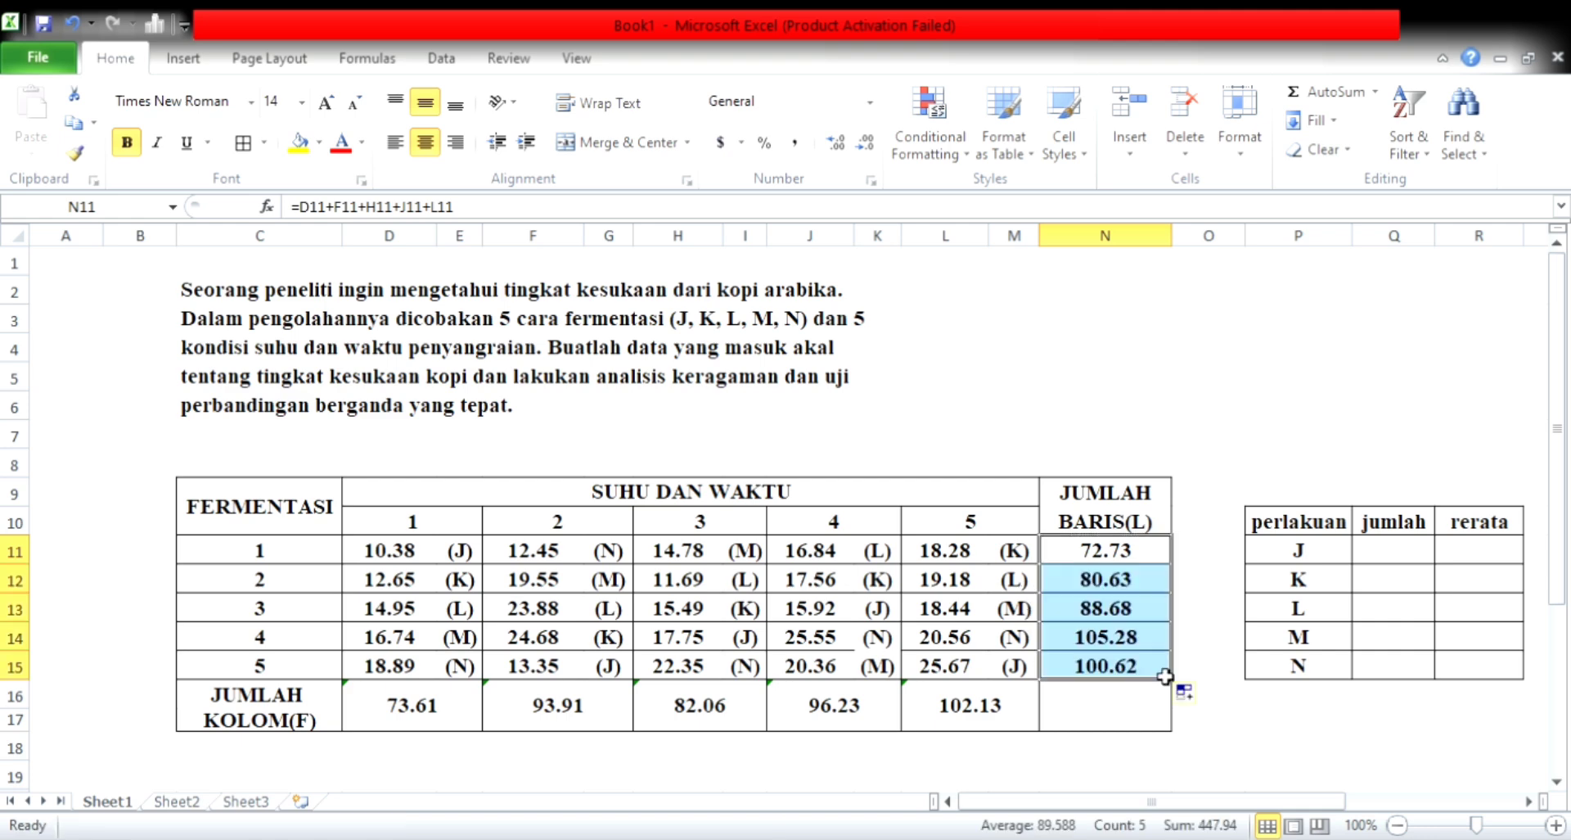
{"action": "left_click", "coordinate": [1181, 589]}
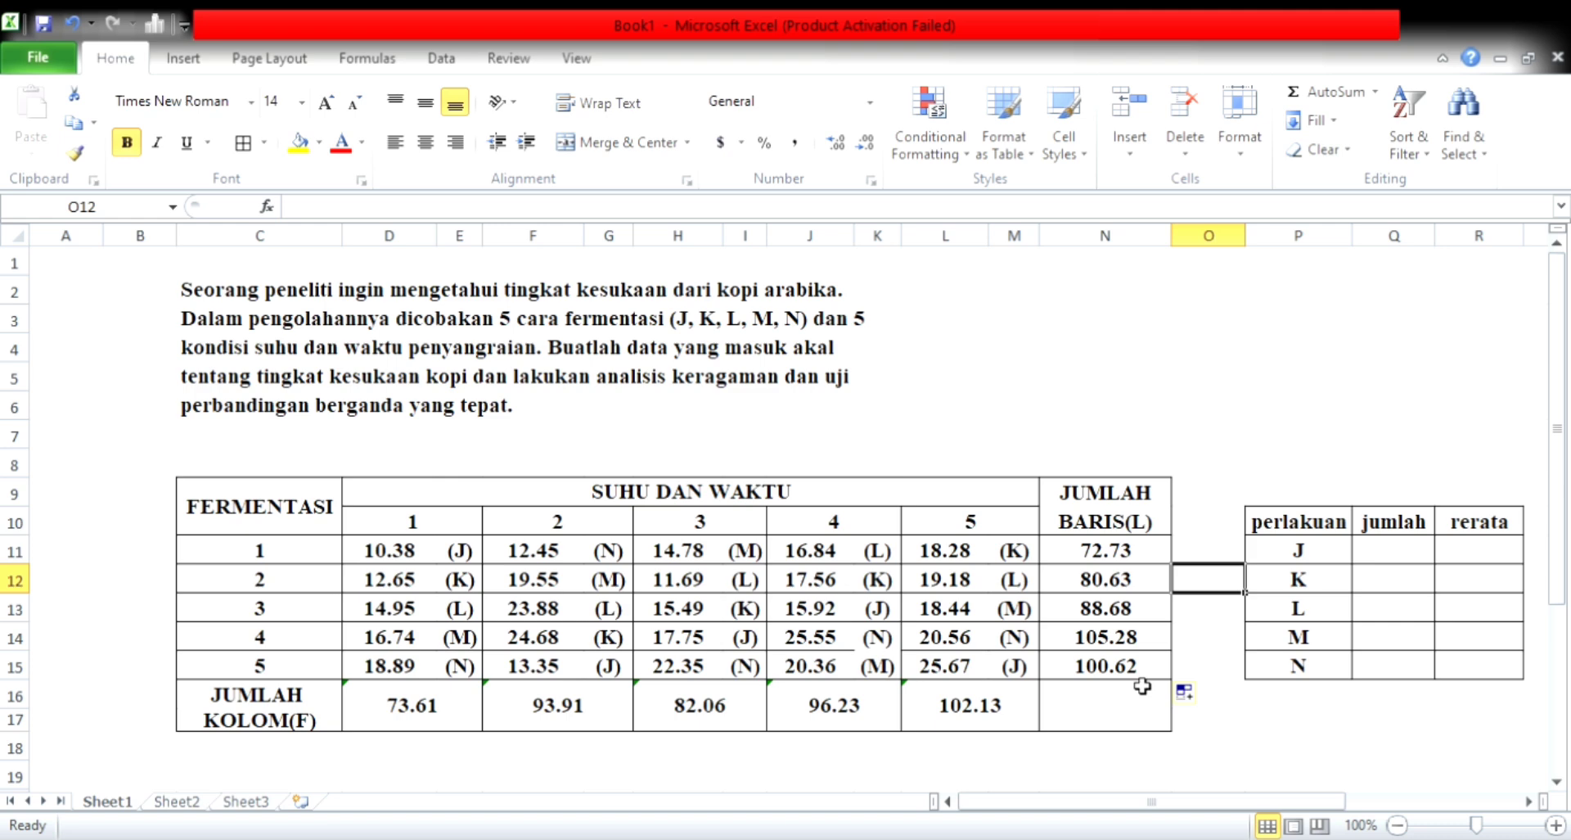
- Enter the grand total in N16 with a SUM of the row totals N11:N15
{"action": "left_click", "coordinate": [1101, 720]}
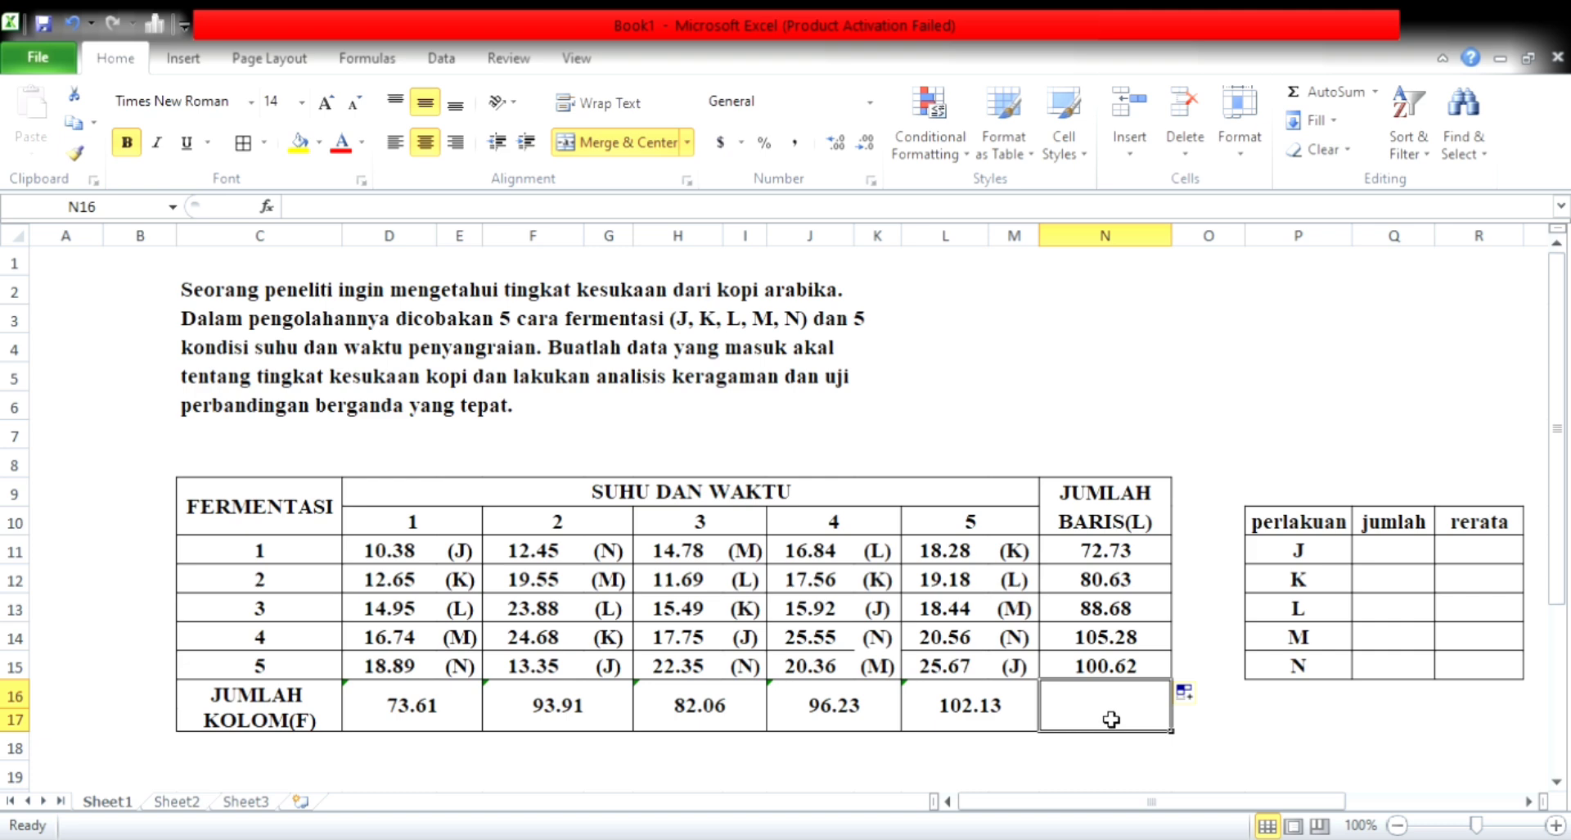
{"action": "type", "text": "=su"}
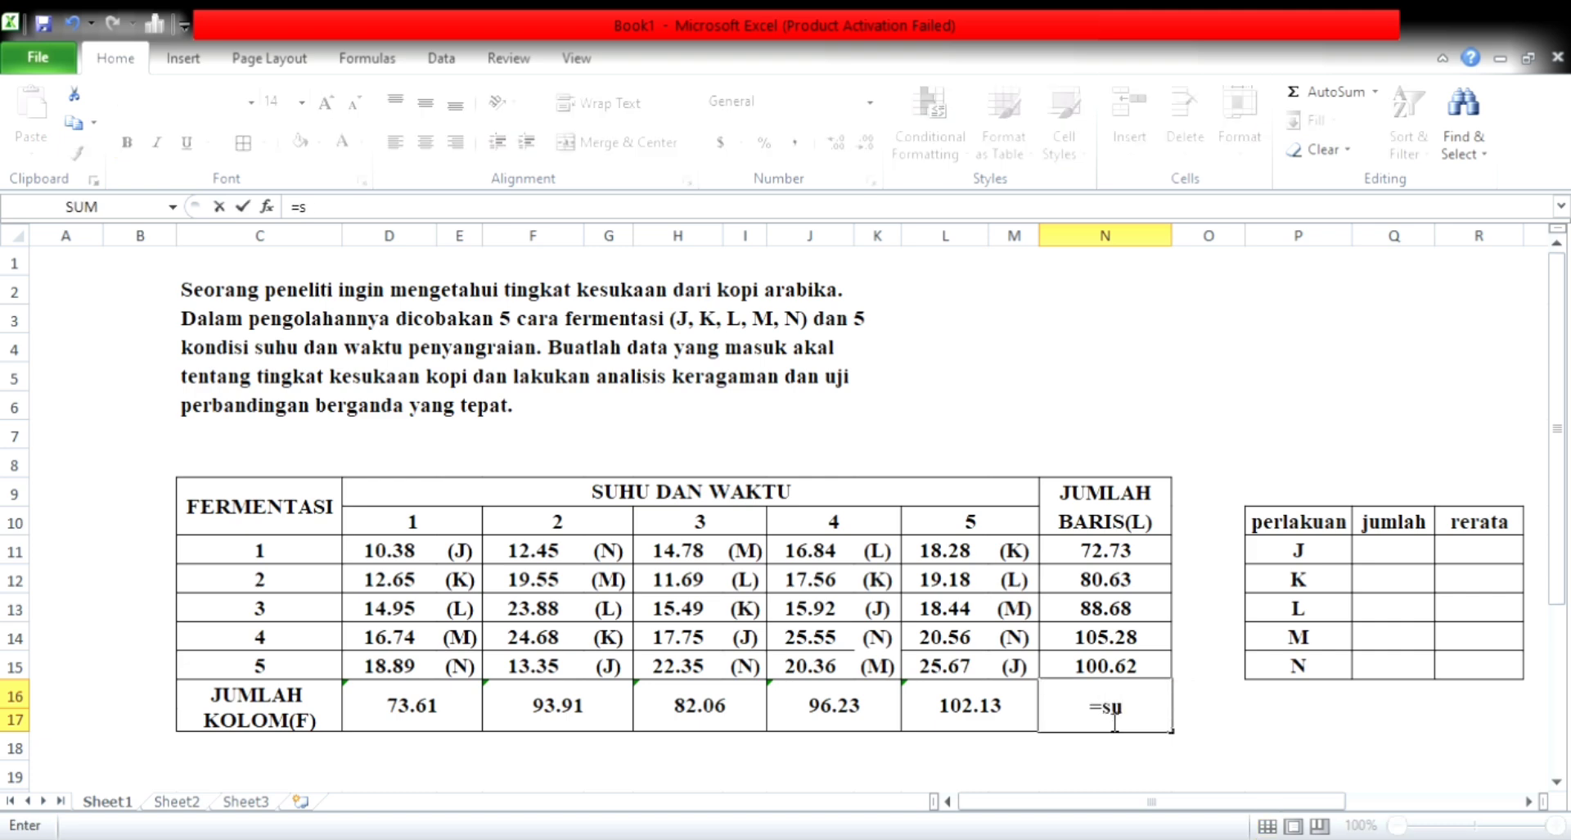
{"action": "type", "text": "m("}
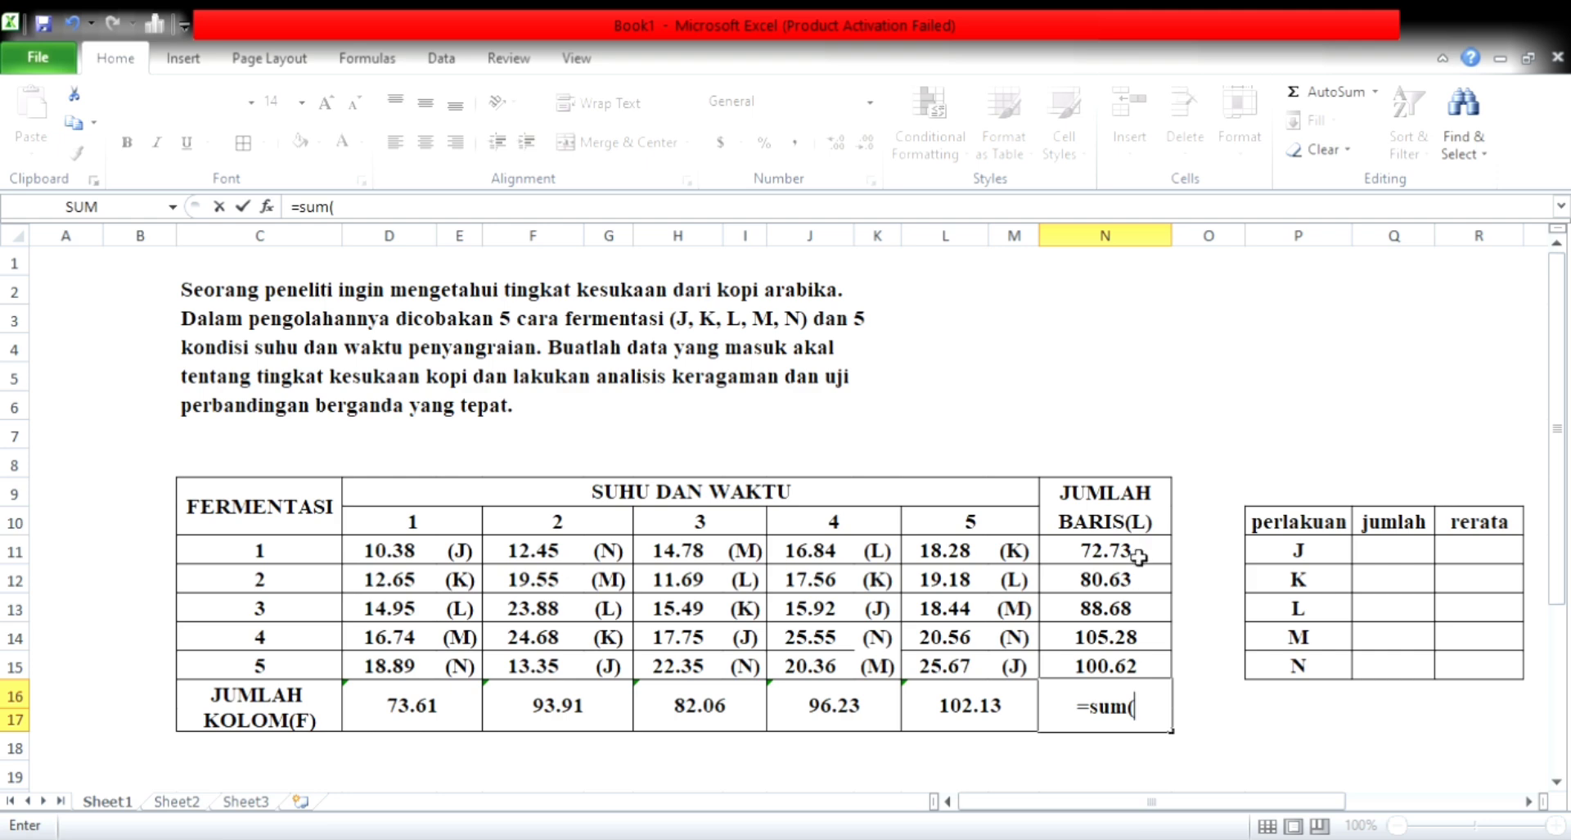
{"action": "left_click_drag", "start_coordinate": [1139, 555], "coordinate": [1152, 668]}
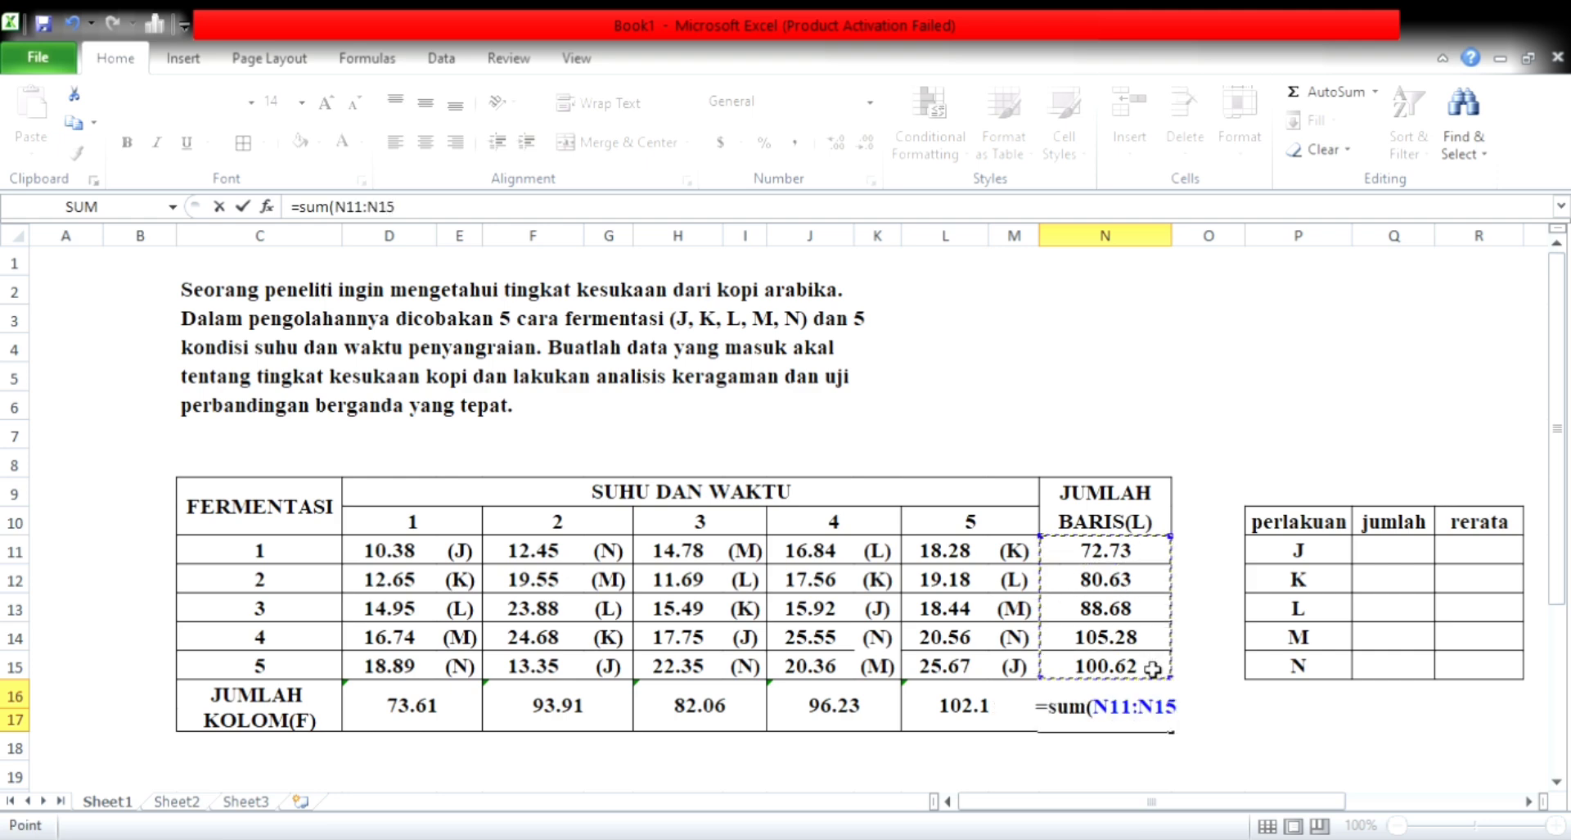
{"action": "type", "text": ")"}
{"action": "key", "text": "Return"}
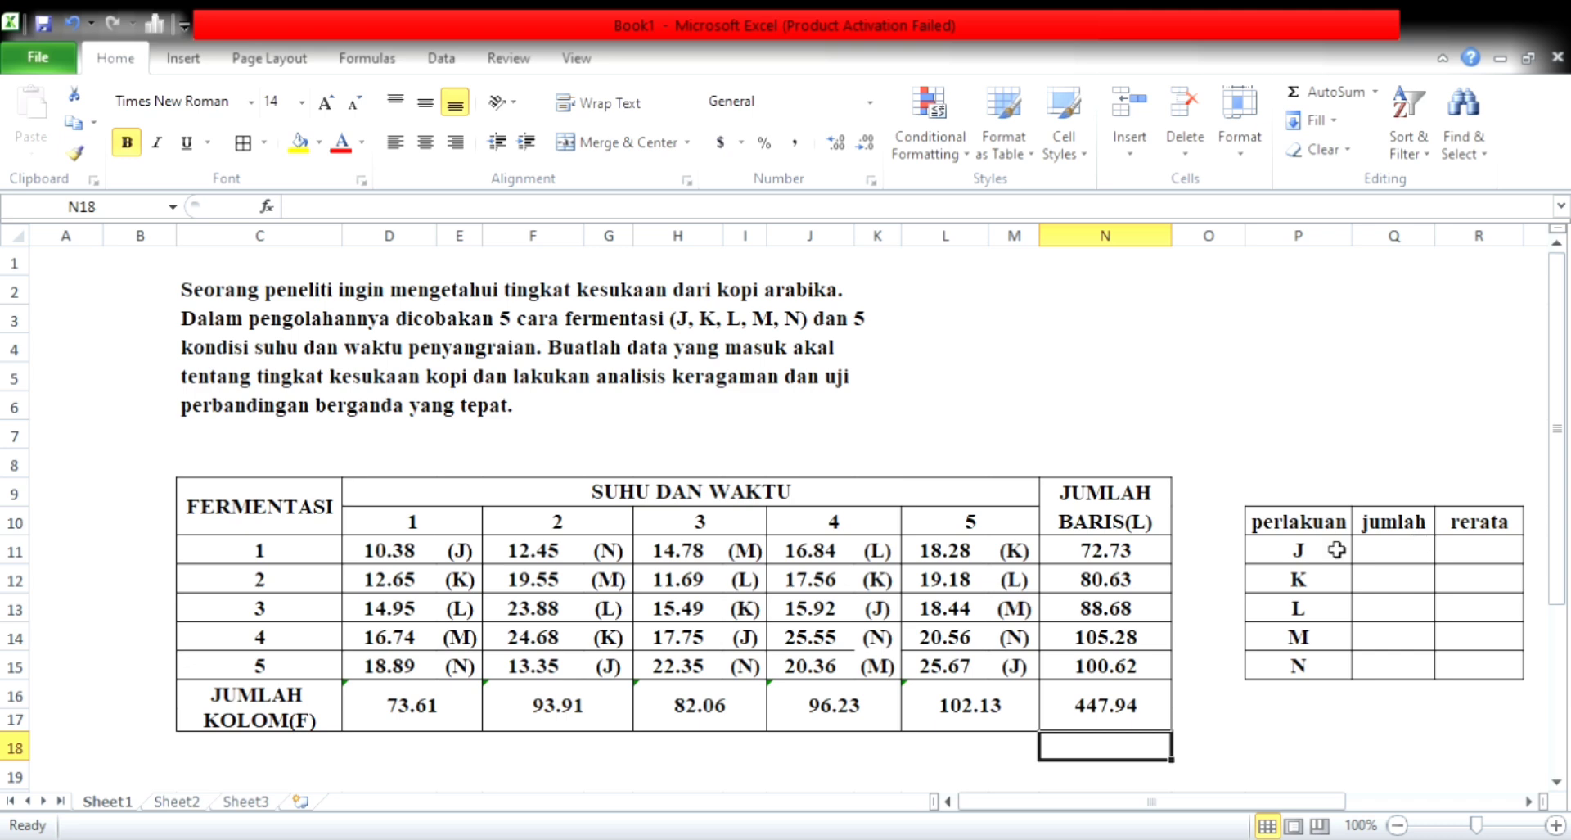
- Enter the jumlah for treatment J in Q11 with the formula =D11+F15+H14+J13+L15
{"action": "left_click", "coordinate": [1391, 561]}
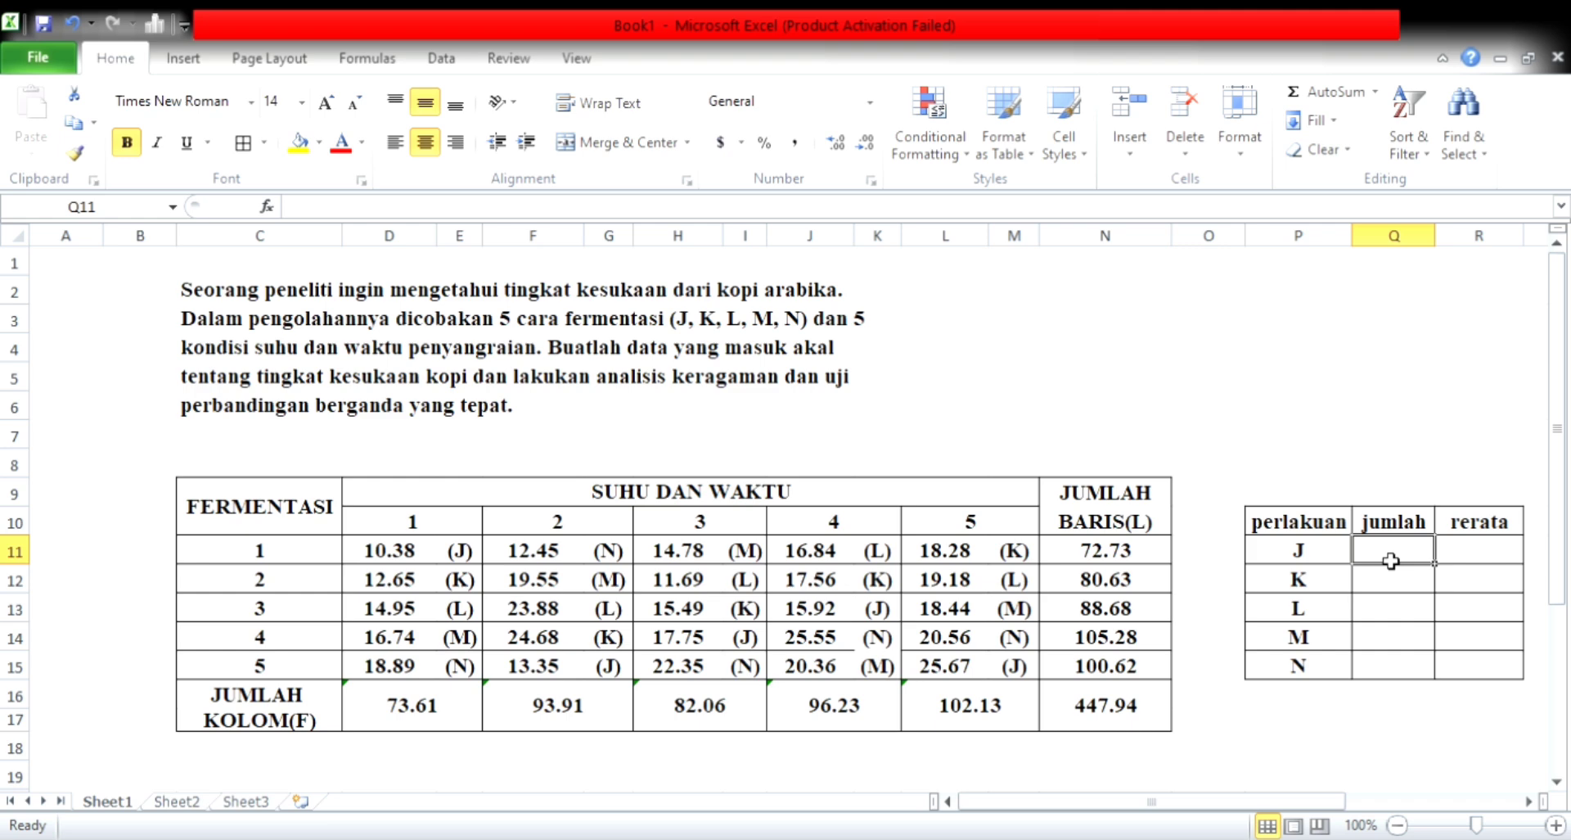
{"action": "type", "text": "="}
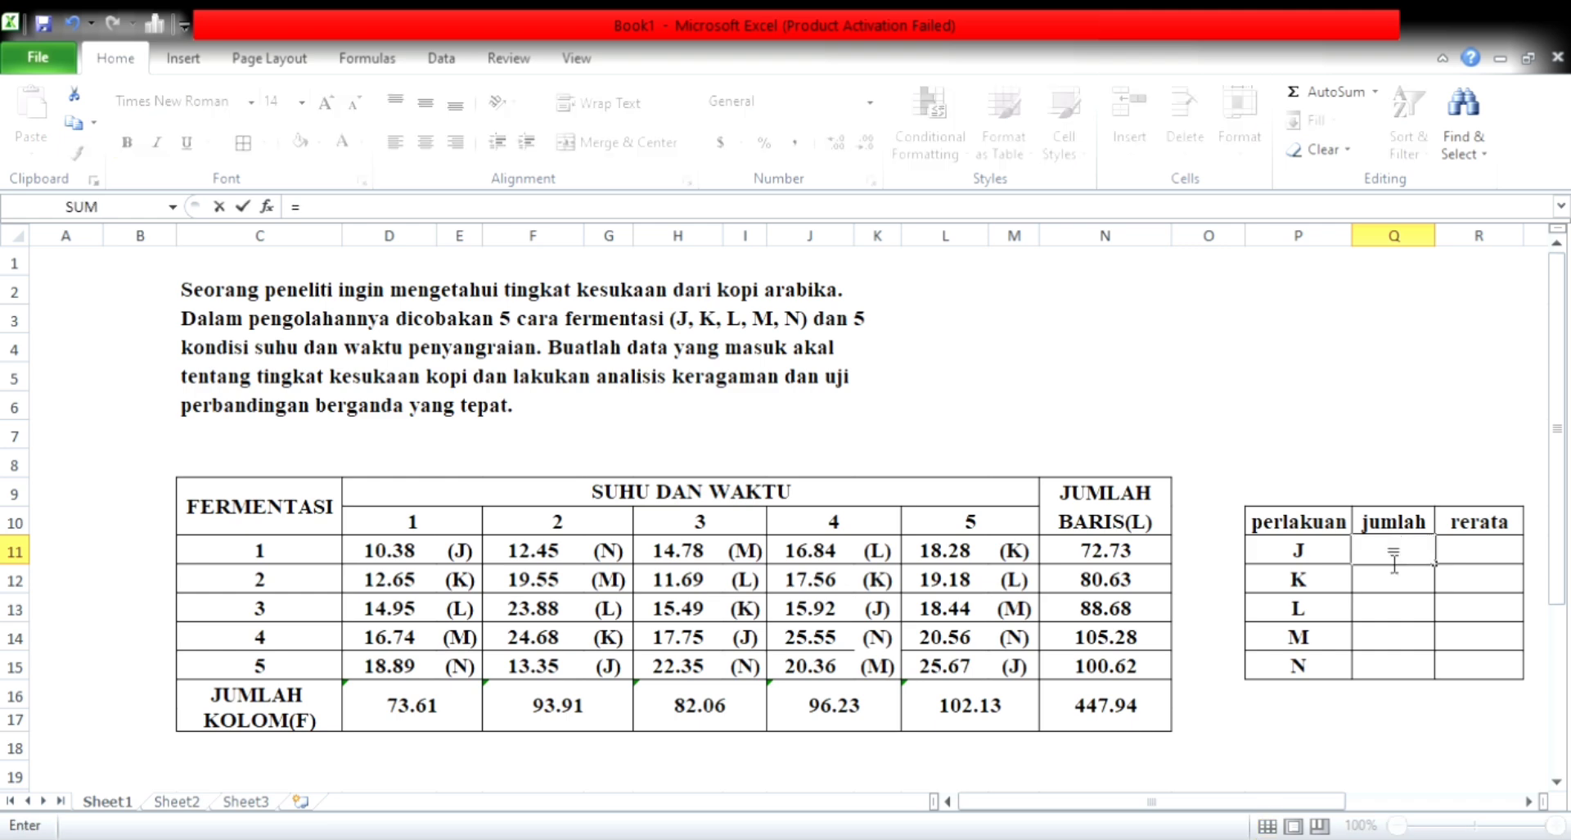
{"action": "left_click", "coordinate": [405, 562]}
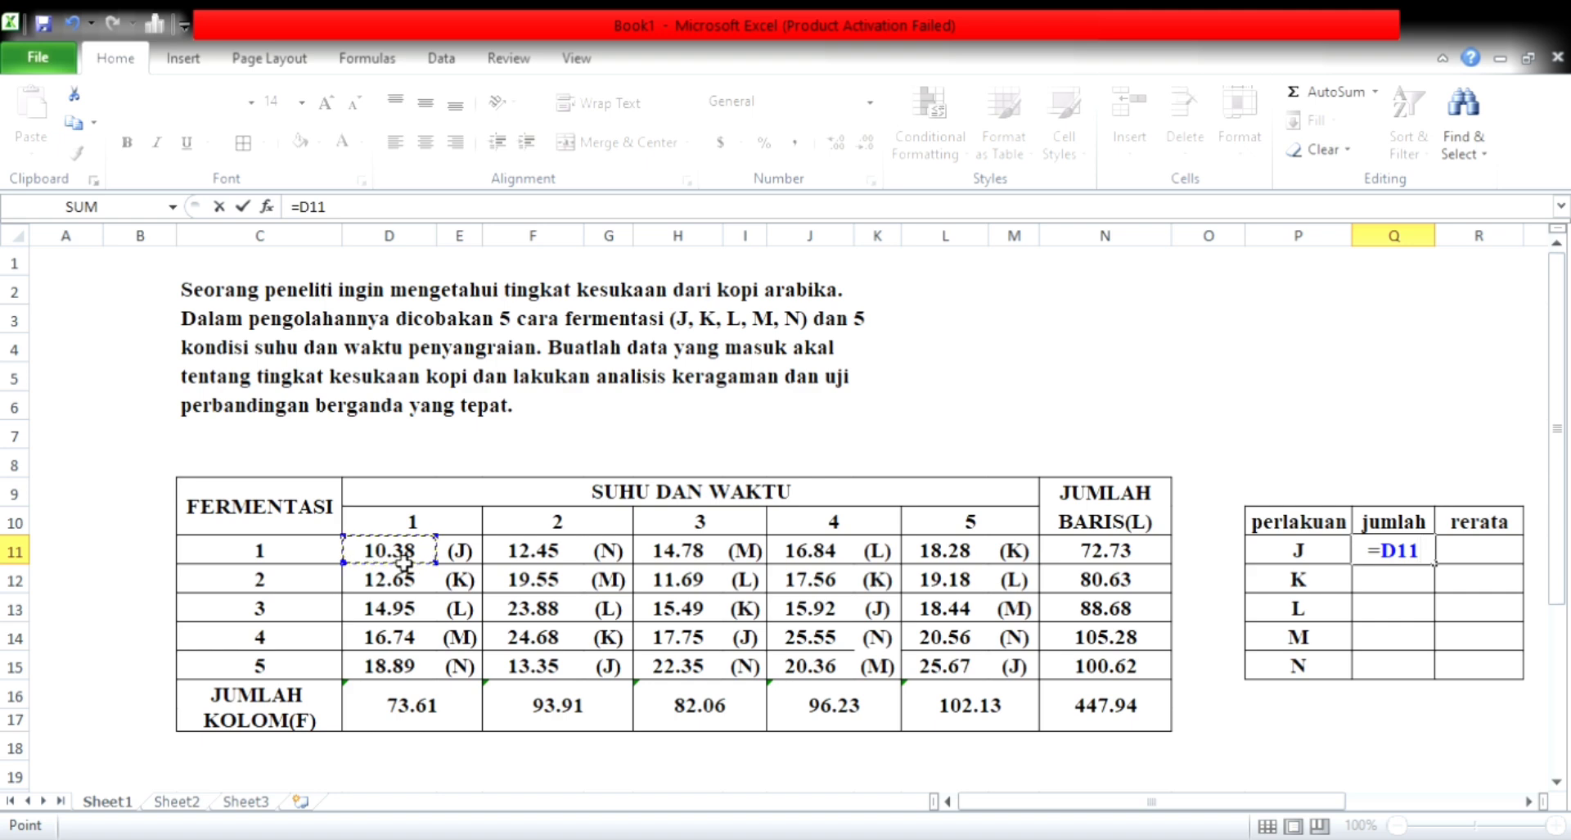
{"action": "type", "text": "+"}
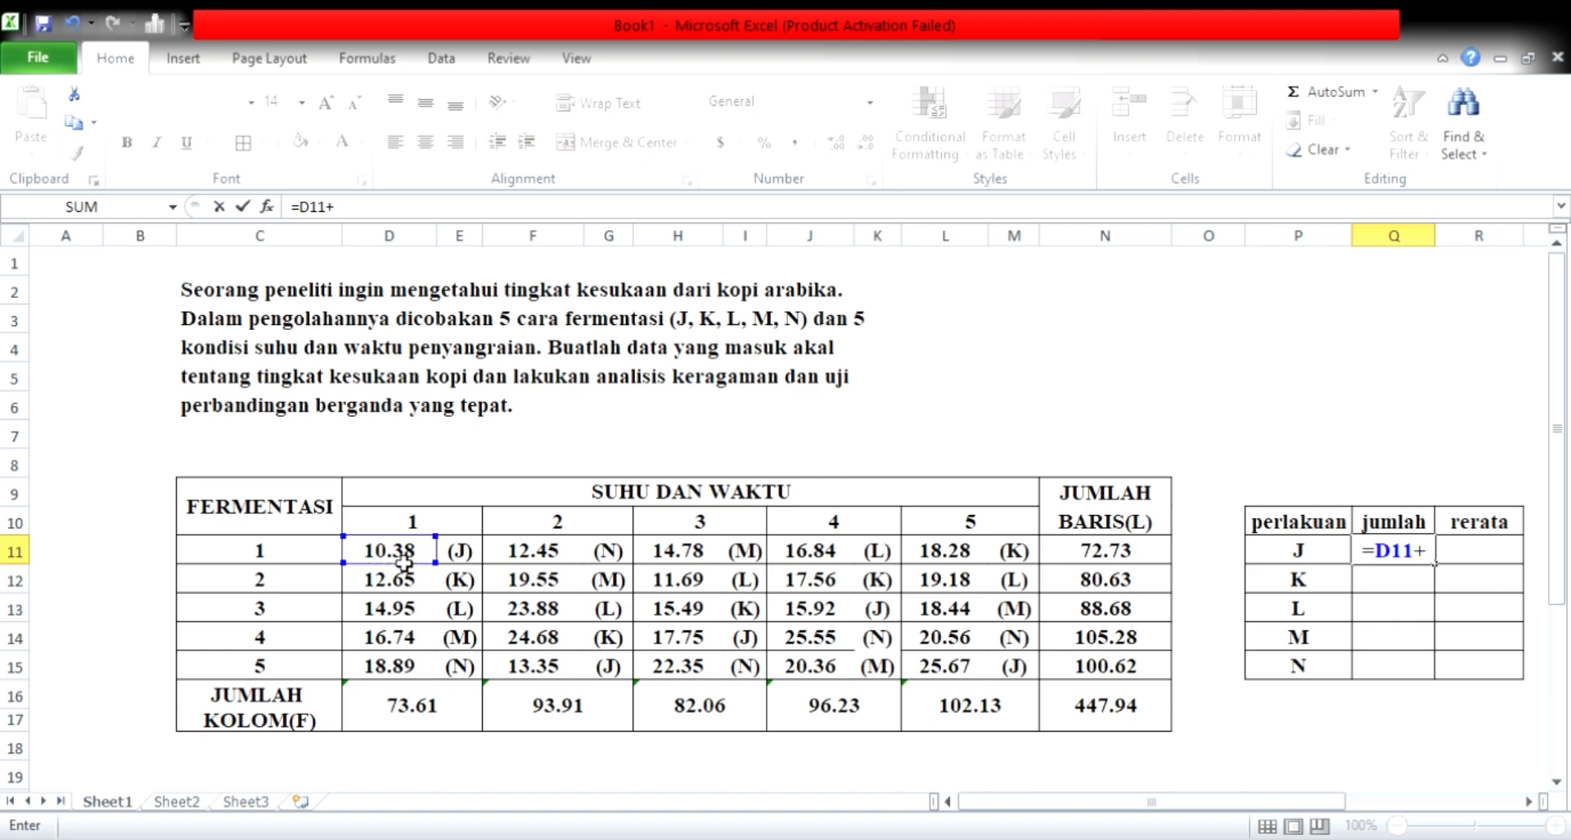
{"action": "left_click", "coordinate": [536, 671]}
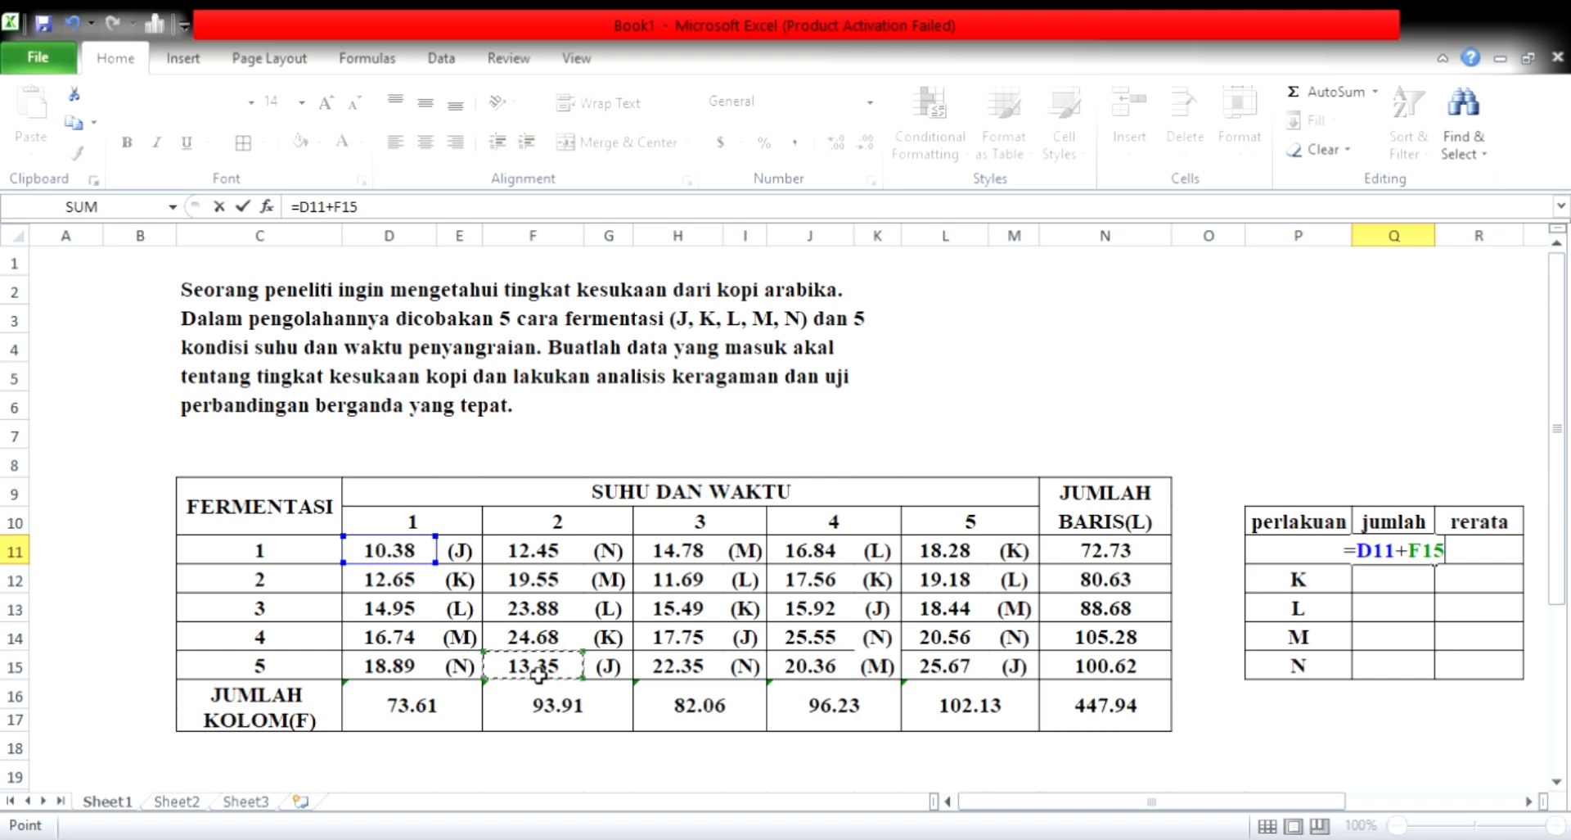
{"action": "type", "text": "+"}
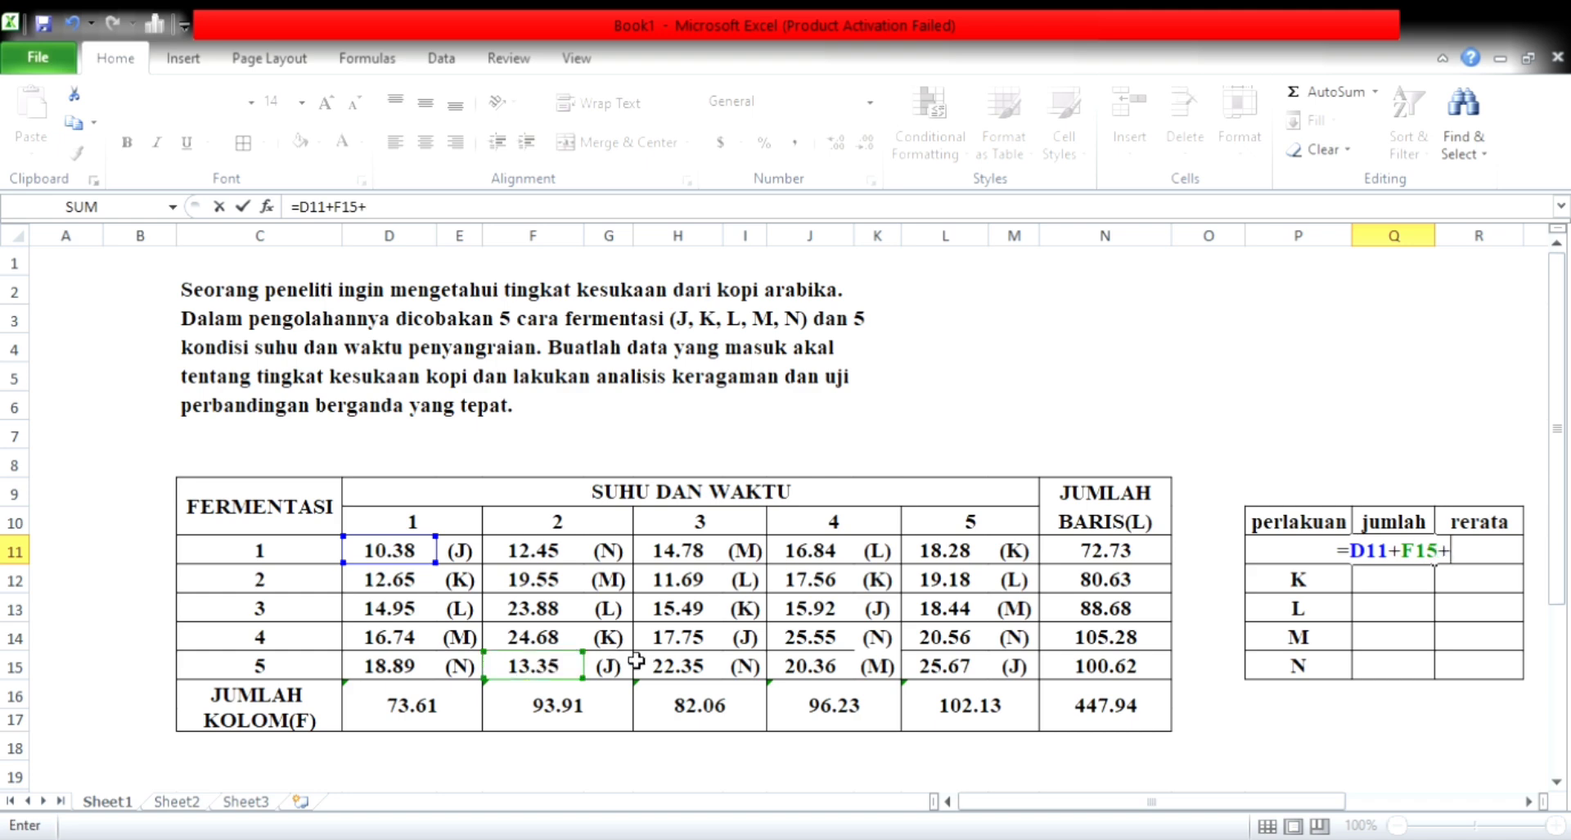
{"action": "left_click", "coordinate": [691, 638]}
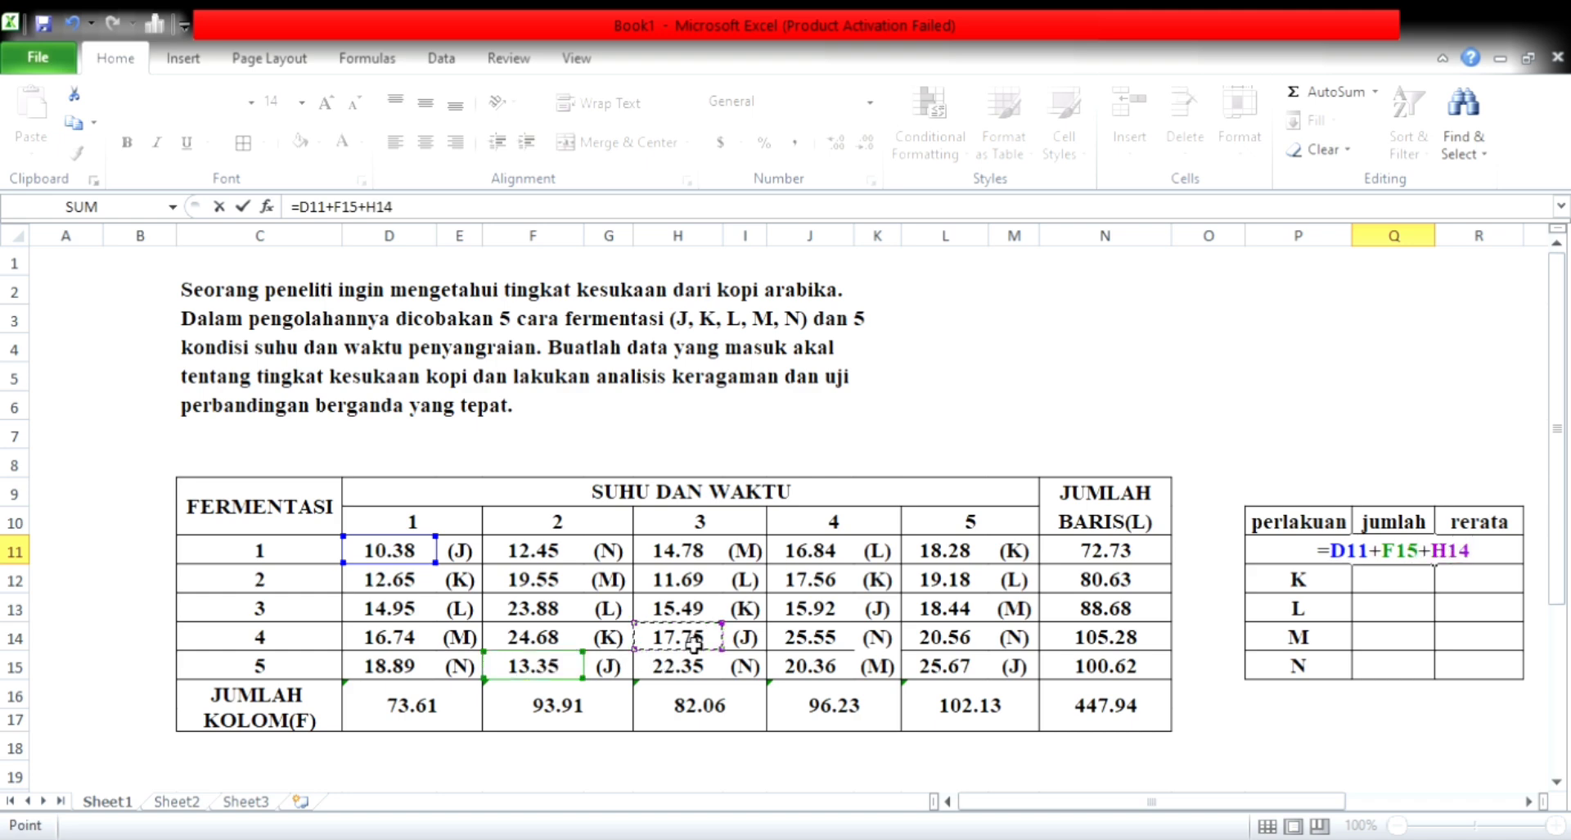
{"action": "type", "text": "+"}
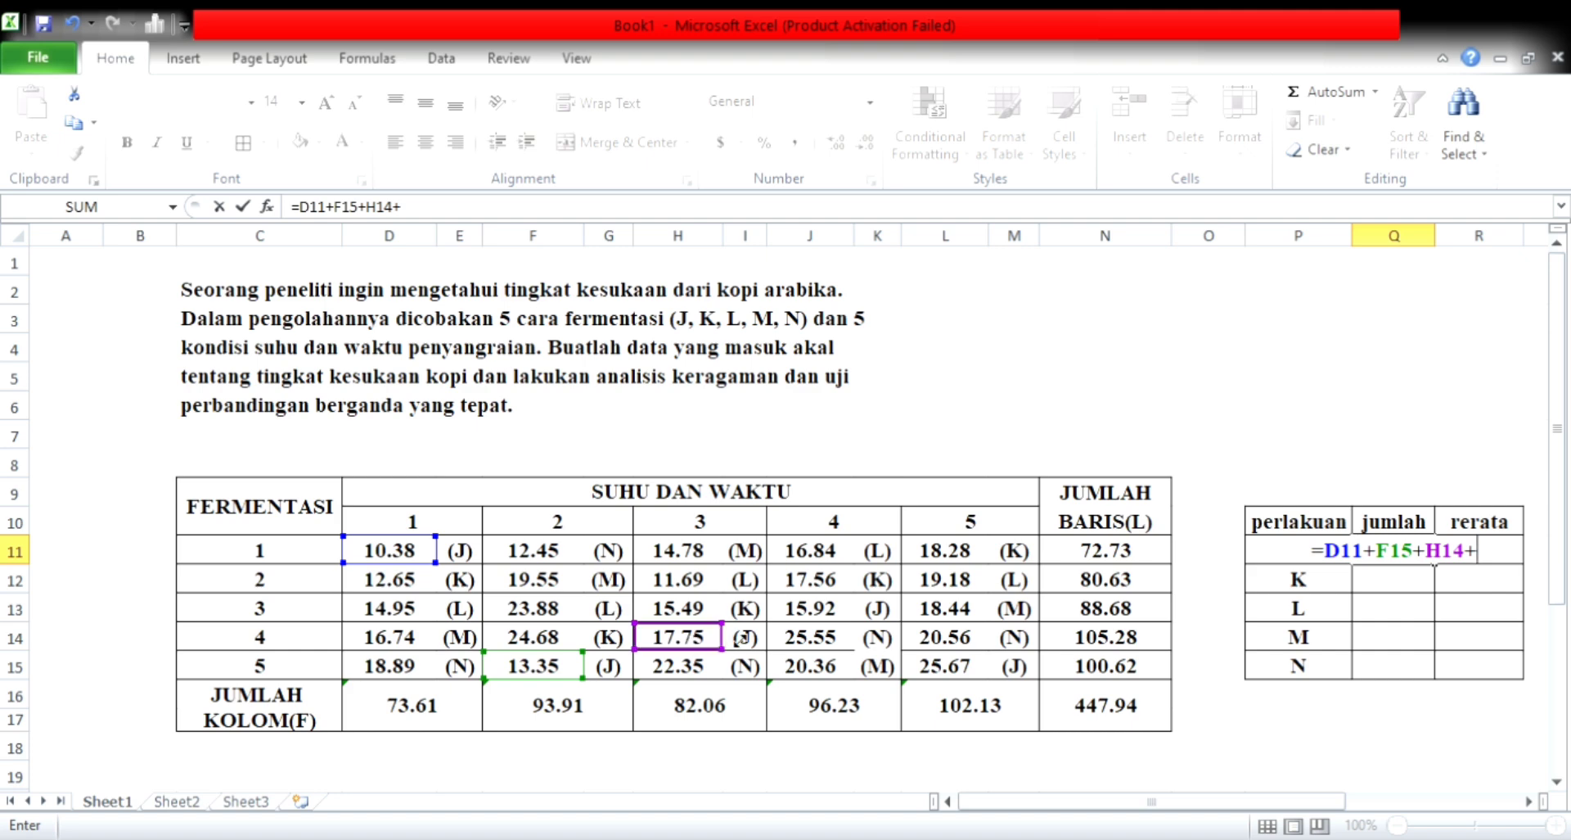
{"action": "left_click", "coordinate": [820, 610]}
{"action": "type", "text": "+"}
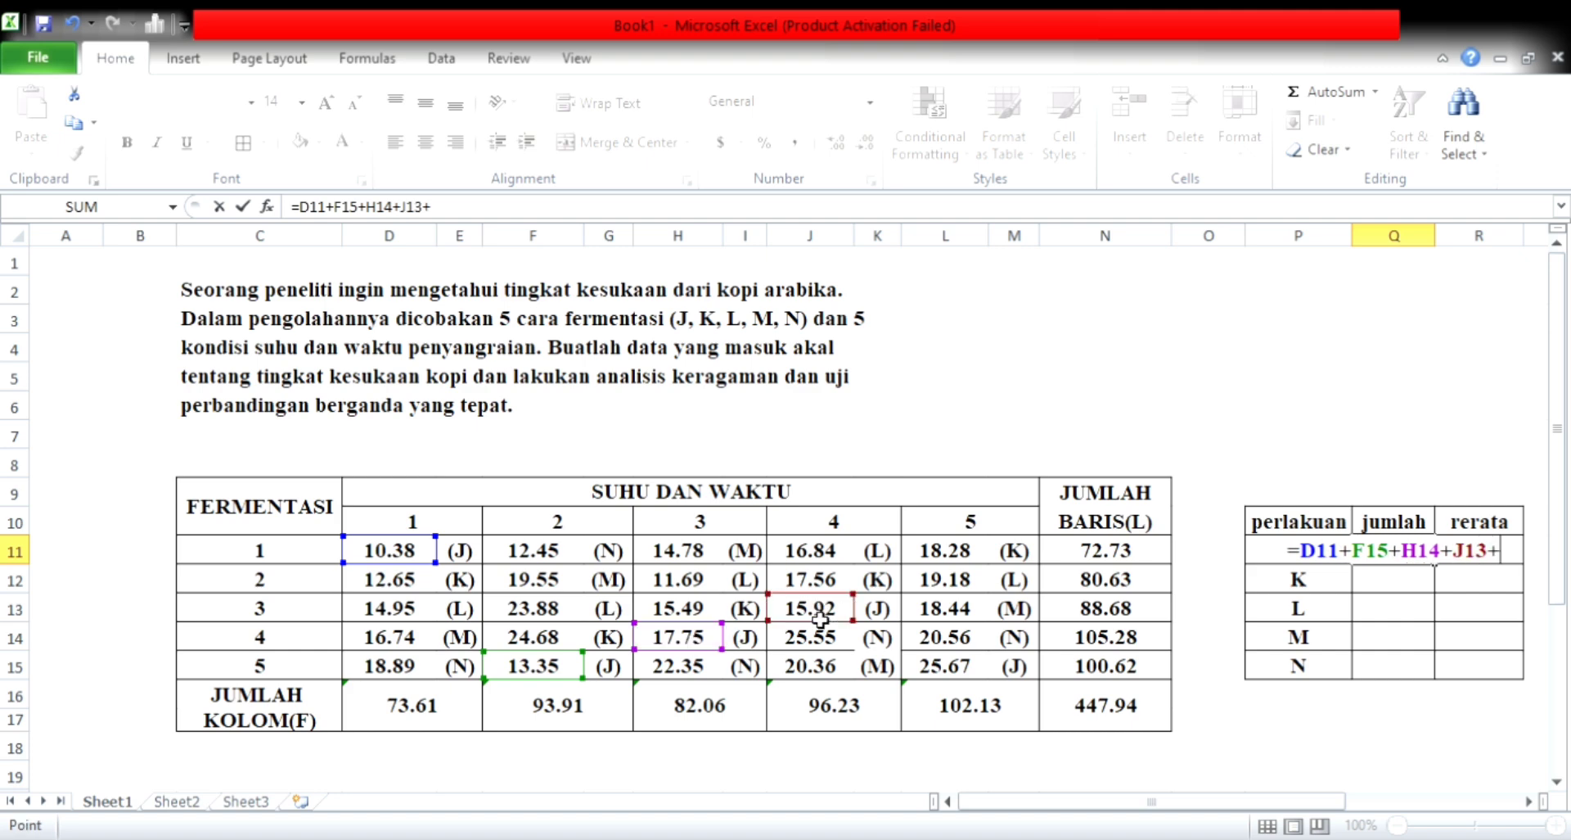
{"action": "left_click", "coordinate": [949, 676]}
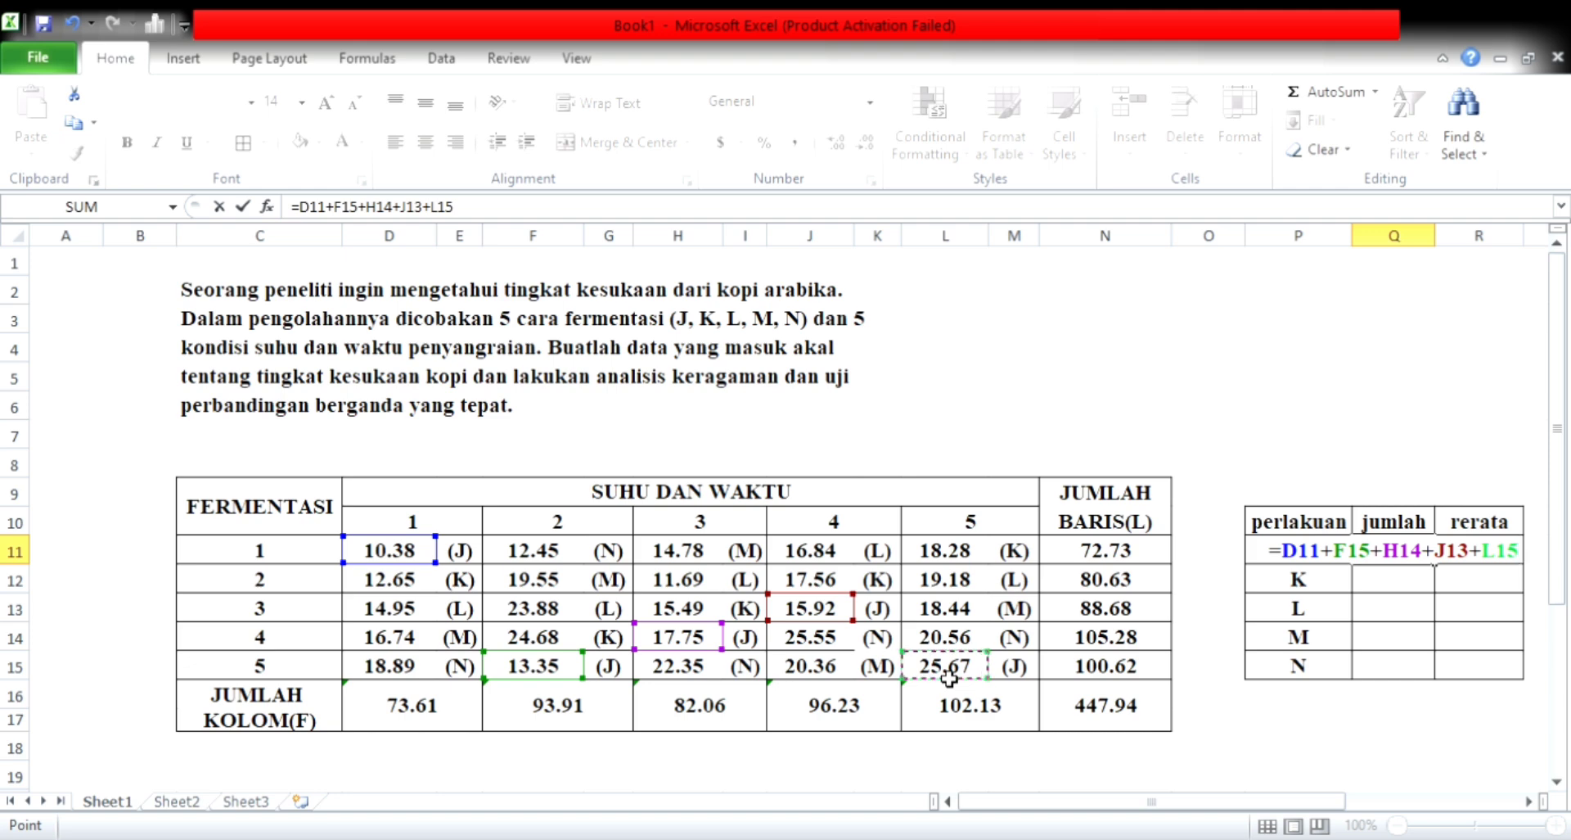
{"action": "key", "text": "Return"}
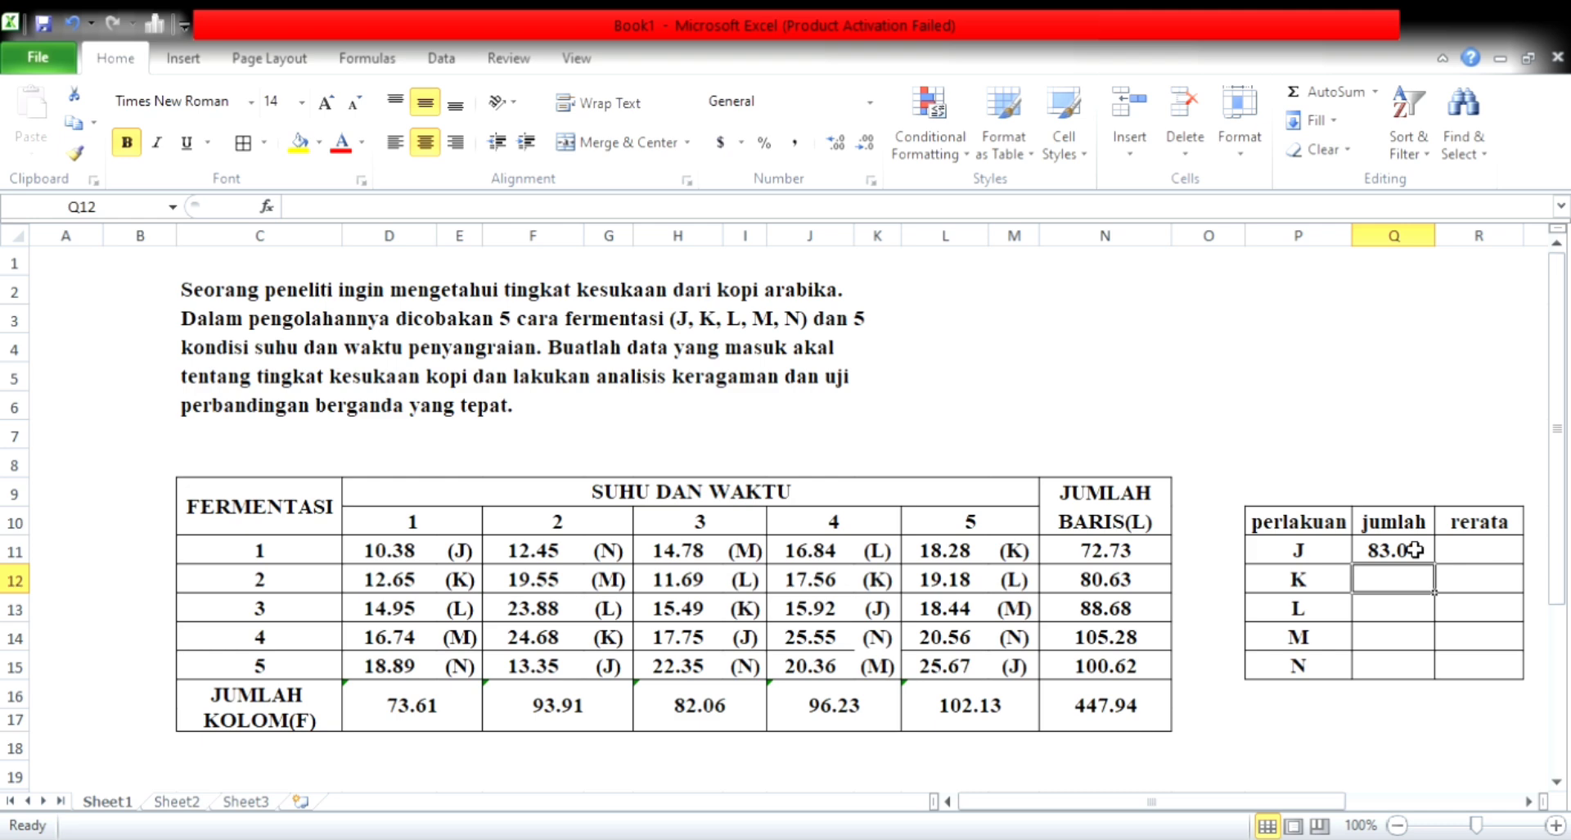
- Enter the jumlah for treatment K in Q12 with the formula =D12+F14+H13+J12+L11
{"action": "type", "text": "="}
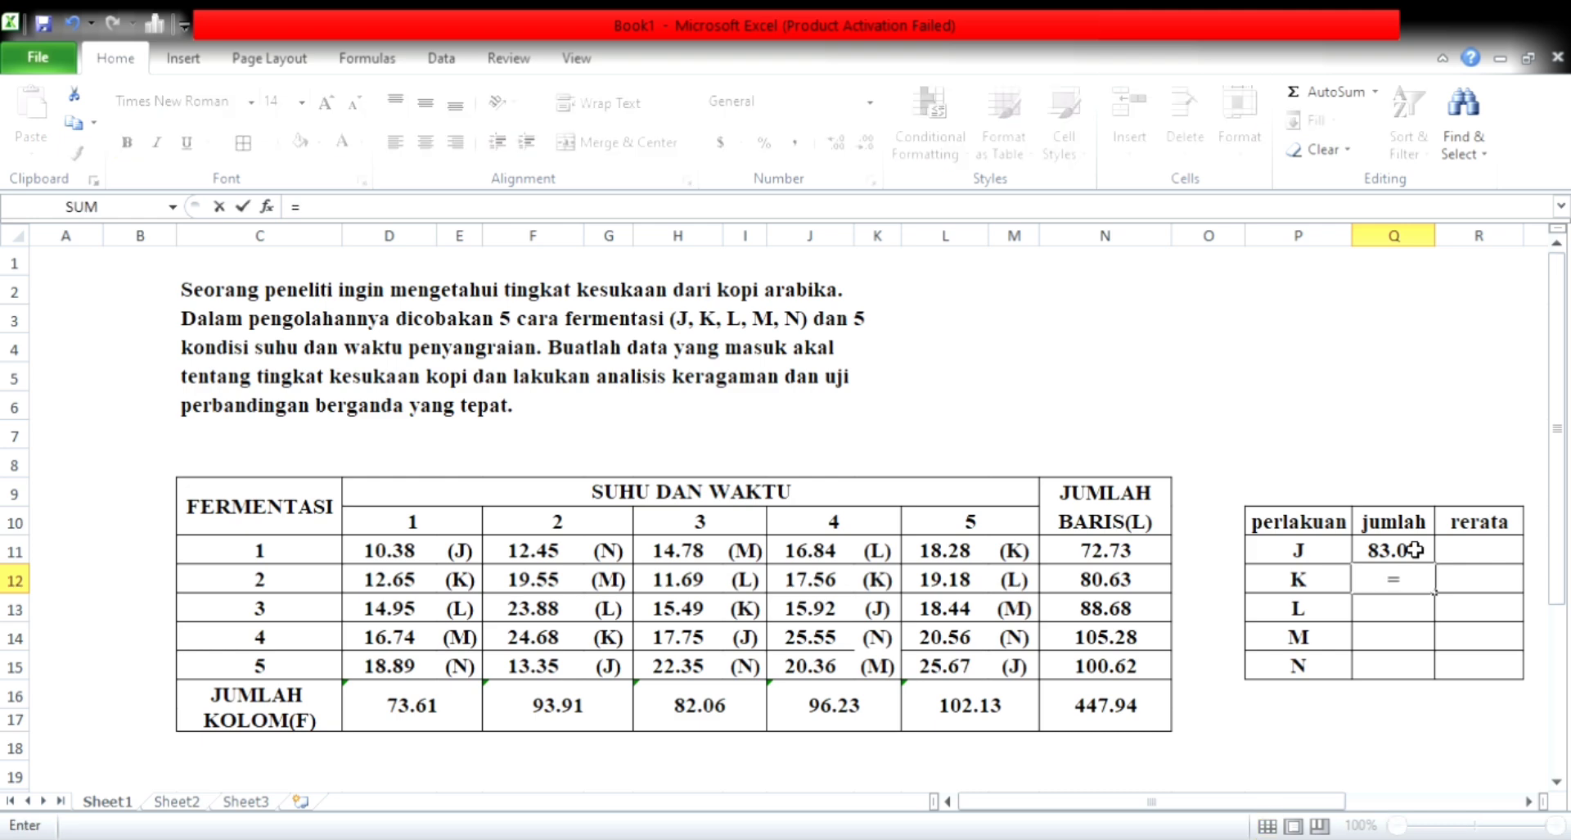
{"action": "left_click", "coordinate": [417, 588]}
{"action": "type", "text": "+"}
{"action": "left_click", "coordinate": [557, 641]}
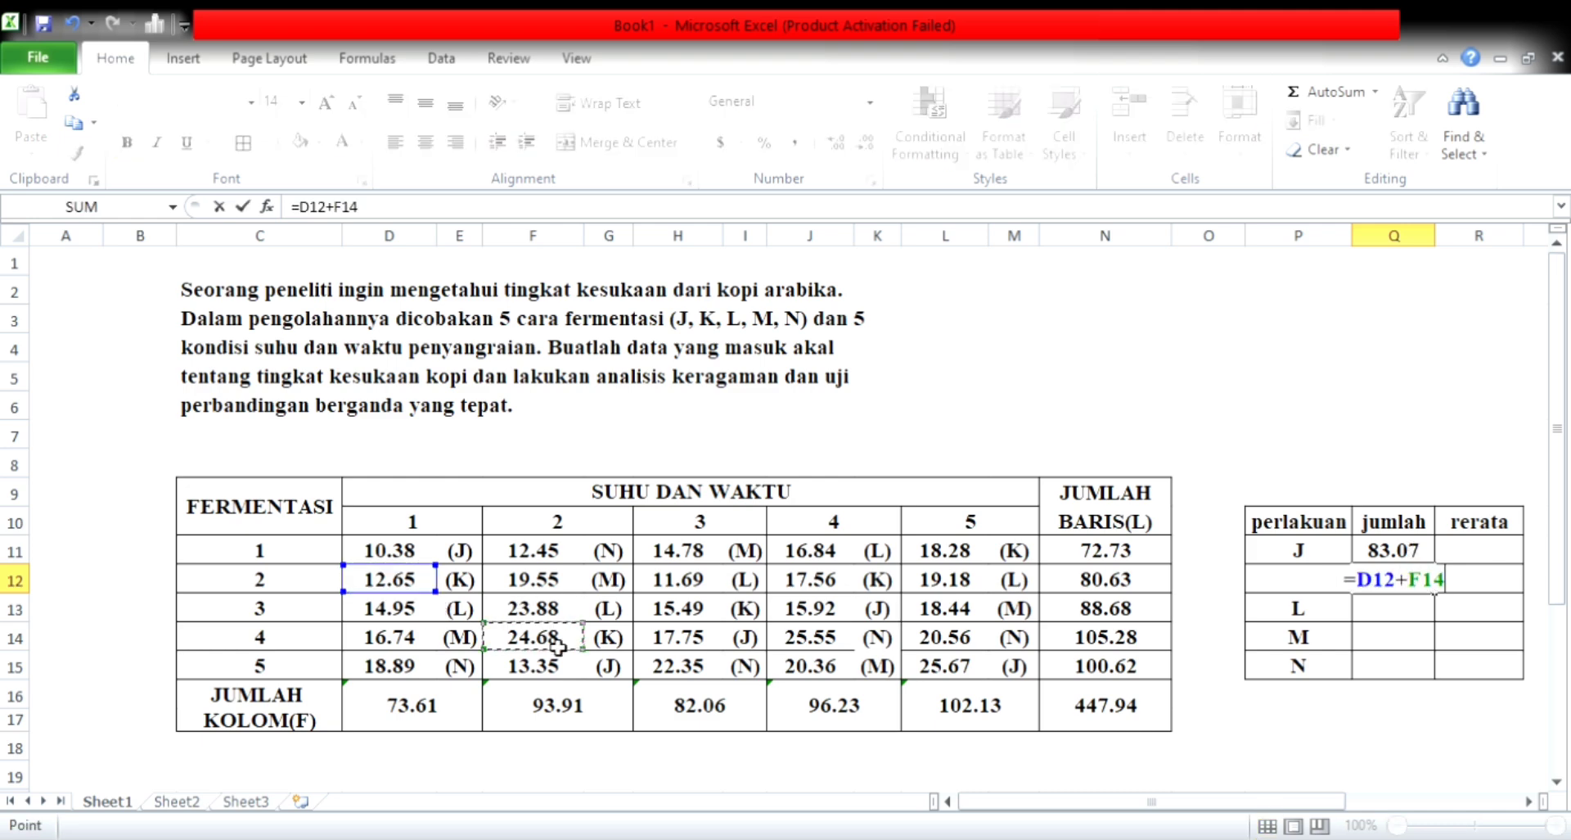
{"action": "type", "text": "+"}
{"action": "left_click", "coordinate": [696, 610]}
{"action": "type", "text": "+"}
{"action": "left_click", "coordinate": [818, 581]}
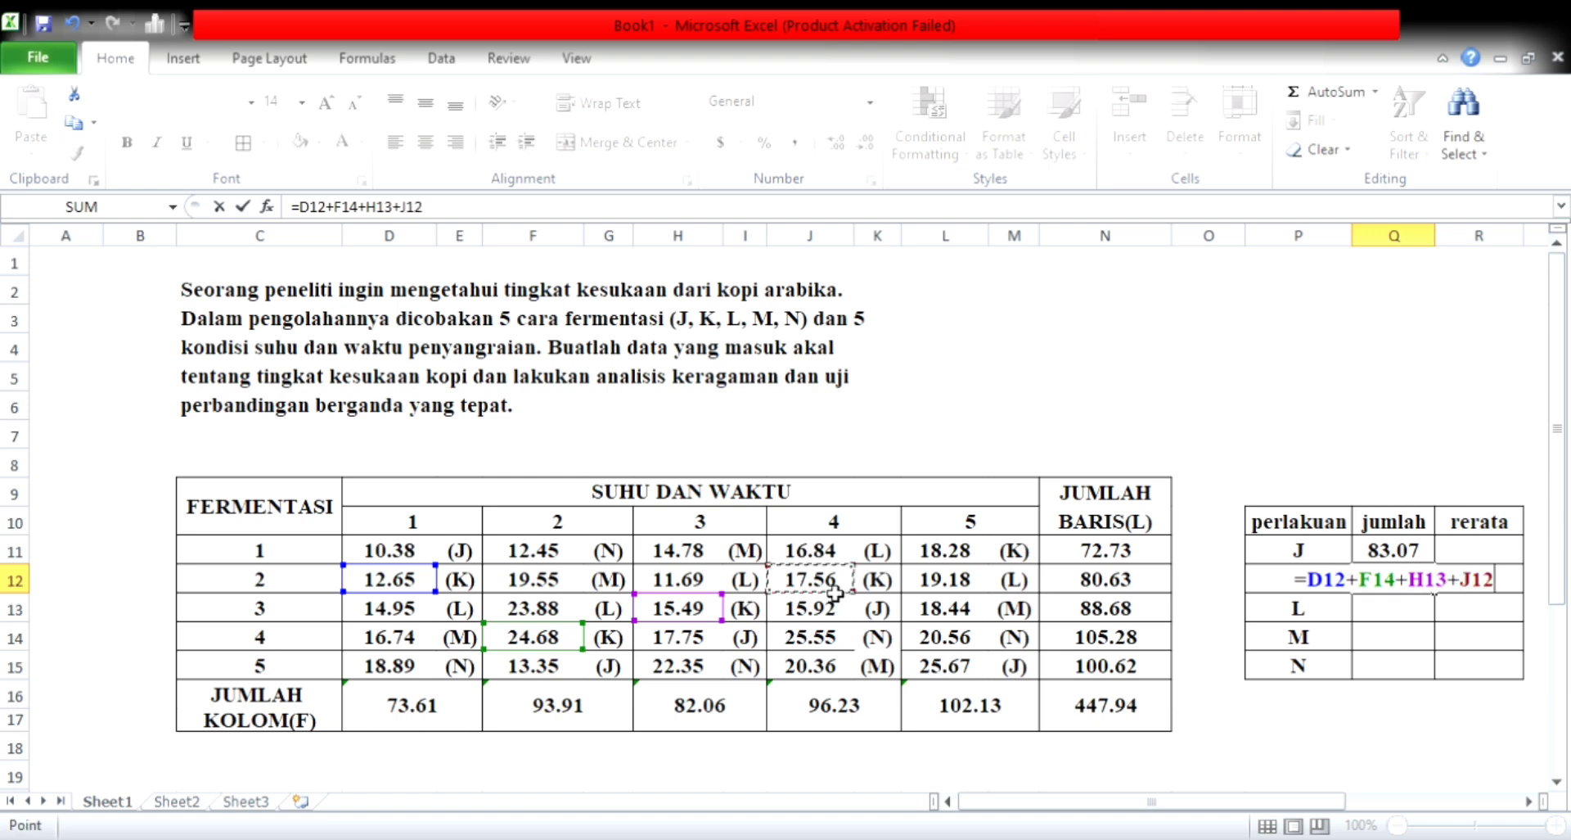
{"action": "type", "text": "+"}
{"action": "left_click", "coordinate": [957, 560]}
{"action": "key", "text": "Return"}
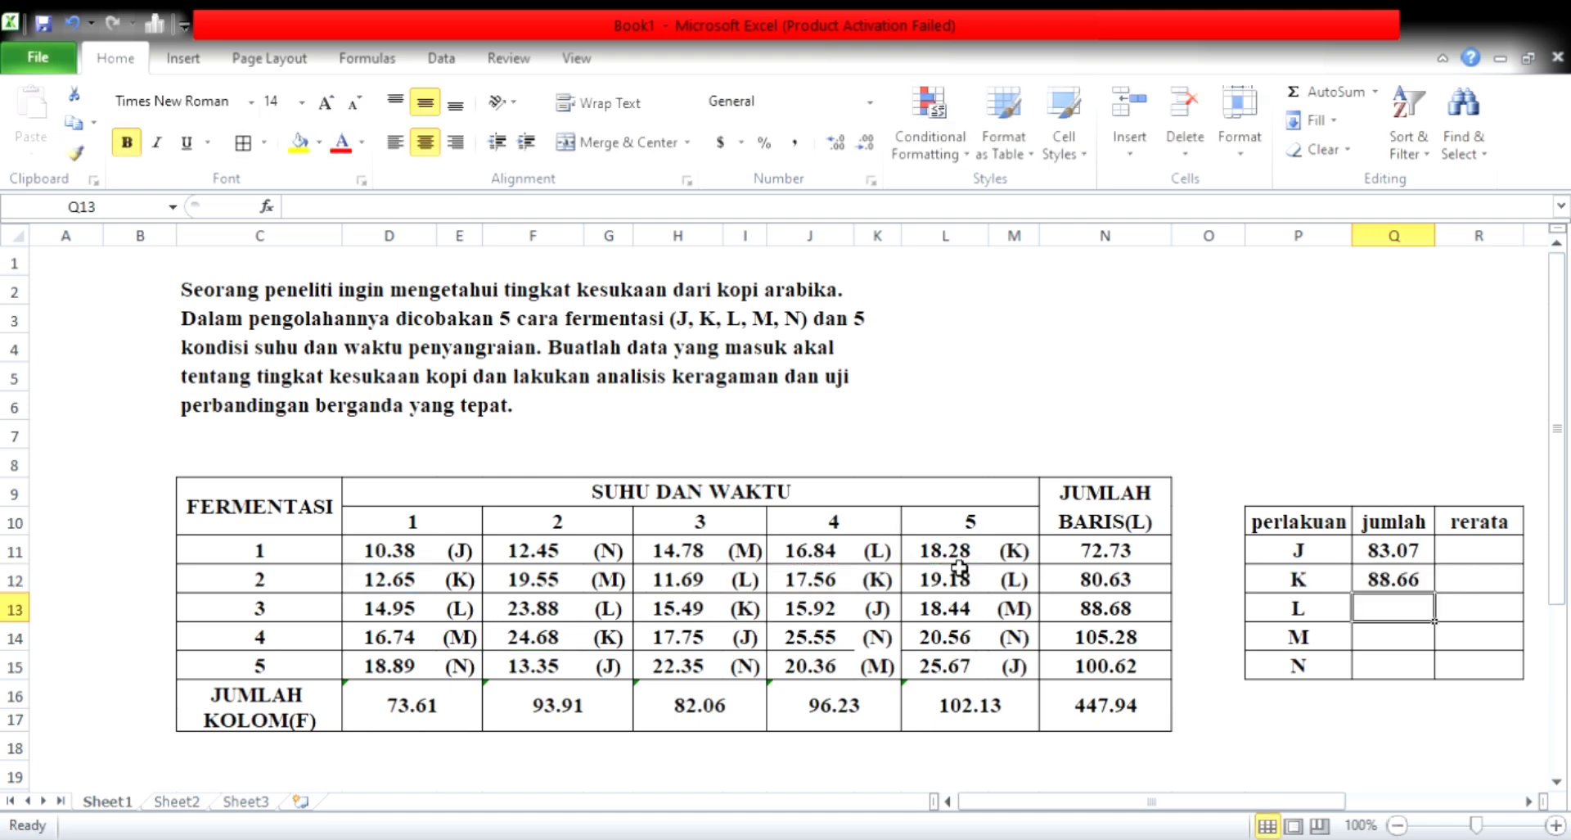
- Enter the jumlah for treatment L in Q13 with the formula =D13+F13+H12+J11+L12
{"action": "type", "text": "="}
{"action": "left_click", "coordinate": [407, 617]}
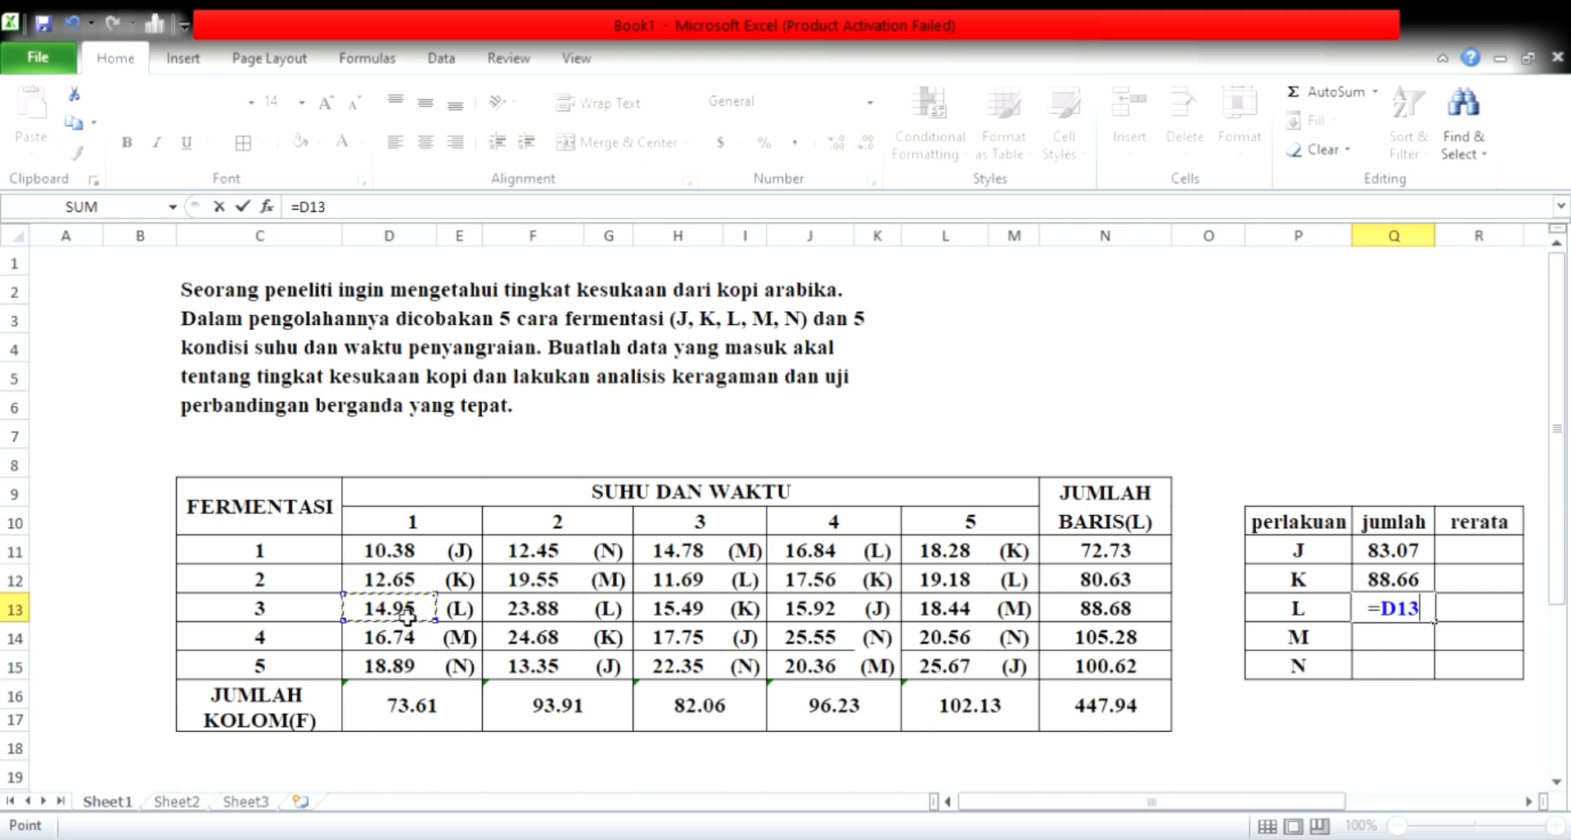
{"action": "type", "text": "+"}
{"action": "left_click", "coordinate": [533, 610]}
{"action": "type", "text": "+"}
{"action": "left_click", "coordinate": [677, 580]}
{"action": "type", "text": "+"}
{"action": "left_click", "coordinate": [810, 550]}
{"action": "type", "text": "+"}
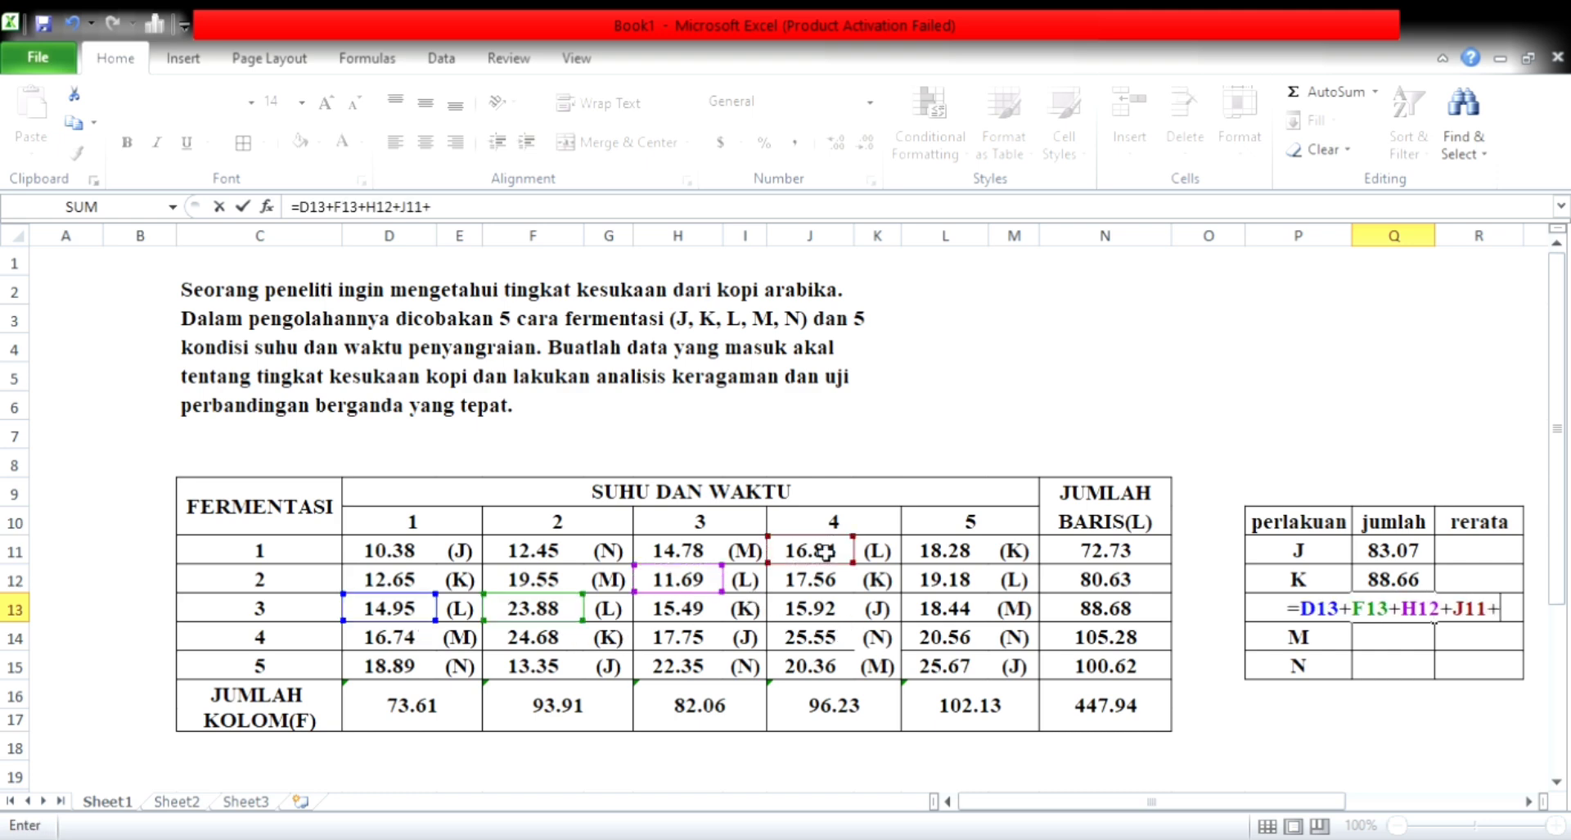
{"action": "left_click", "coordinate": [933, 583]}
{"action": "key", "text": "Return"}
- Enter the jumlah for treatment M in Q14 with the formula =D14+F12+H11+J15+L13
{"action": "type", "text": "="}
{"action": "left_click", "coordinate": [417, 644]}
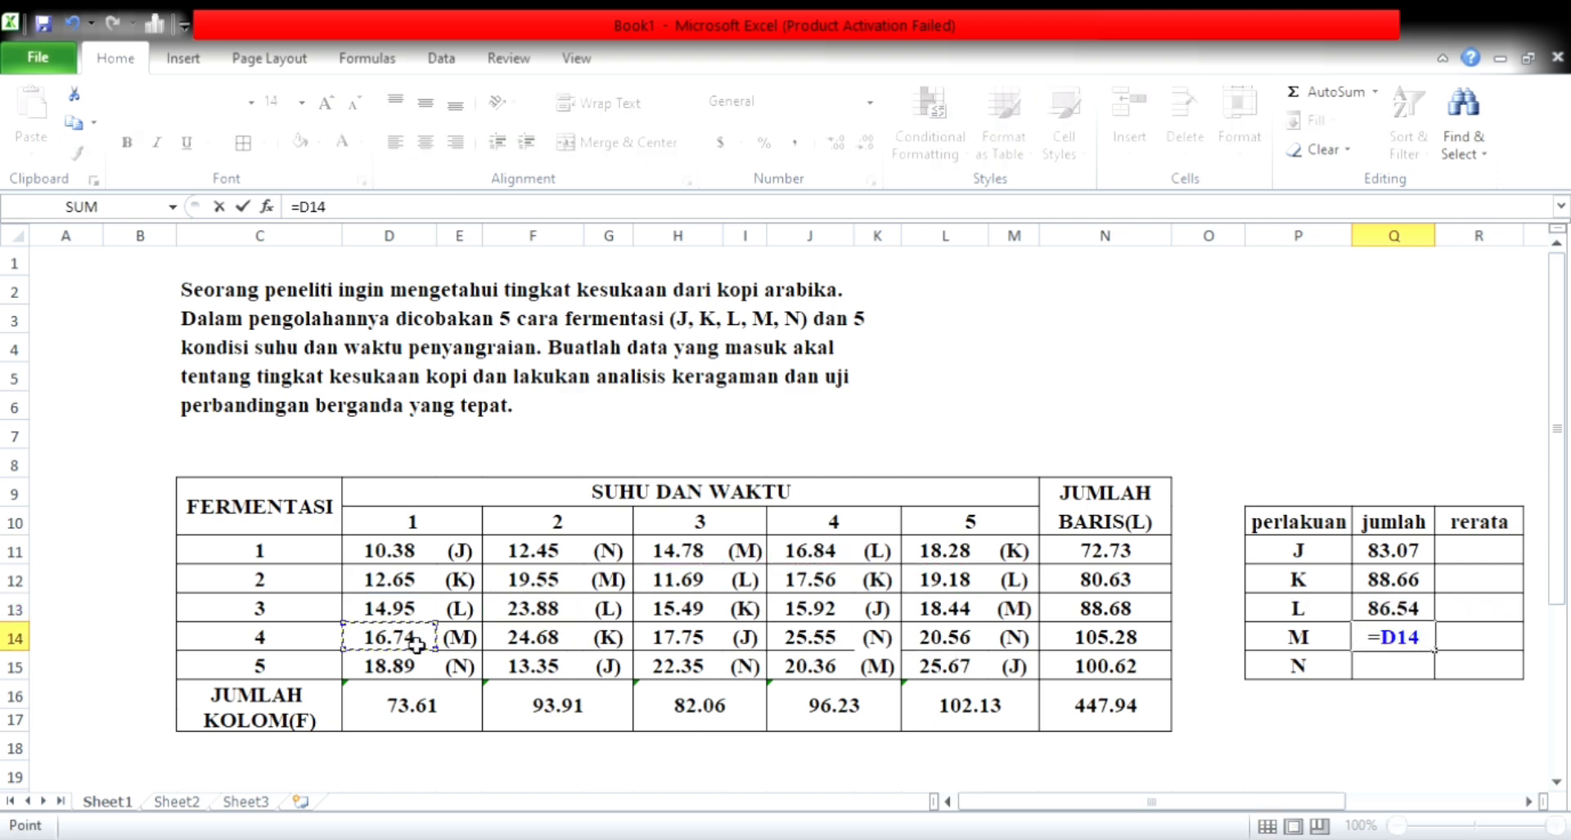
{"action": "type", "text": "+"}
{"action": "left_click", "coordinate": [565, 583]}
{"action": "type", "text": "+"}
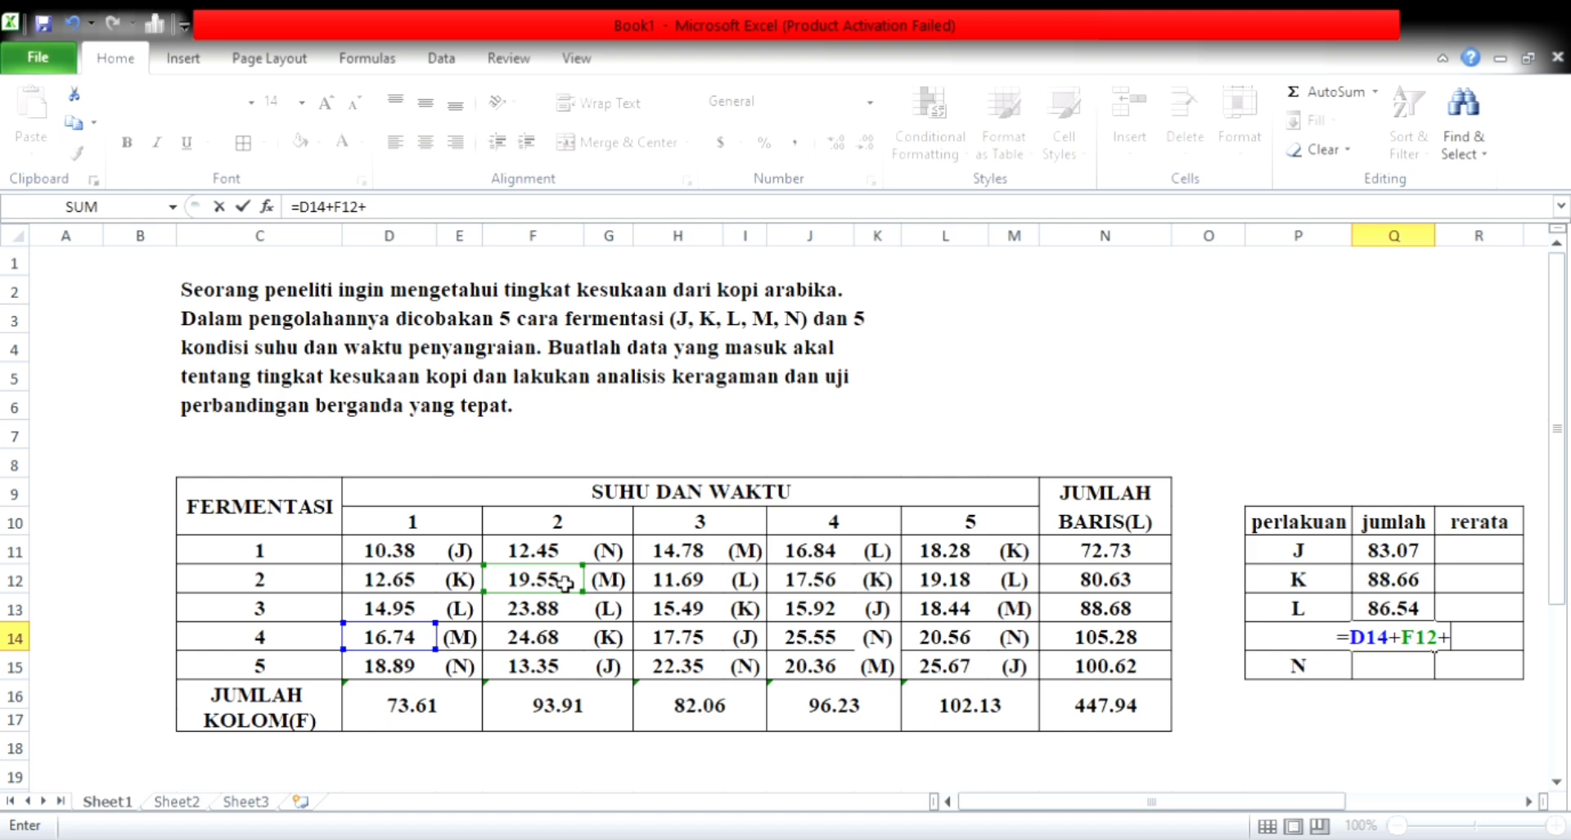
{"action": "left_click", "coordinate": [695, 553]}
{"action": "type", "text": "+"}
{"action": "left_click", "coordinate": [819, 667]}
{"action": "type", "text": "+"}
{"action": "left_click", "coordinate": [953, 615]}
{"action": "key", "text": "Return"}
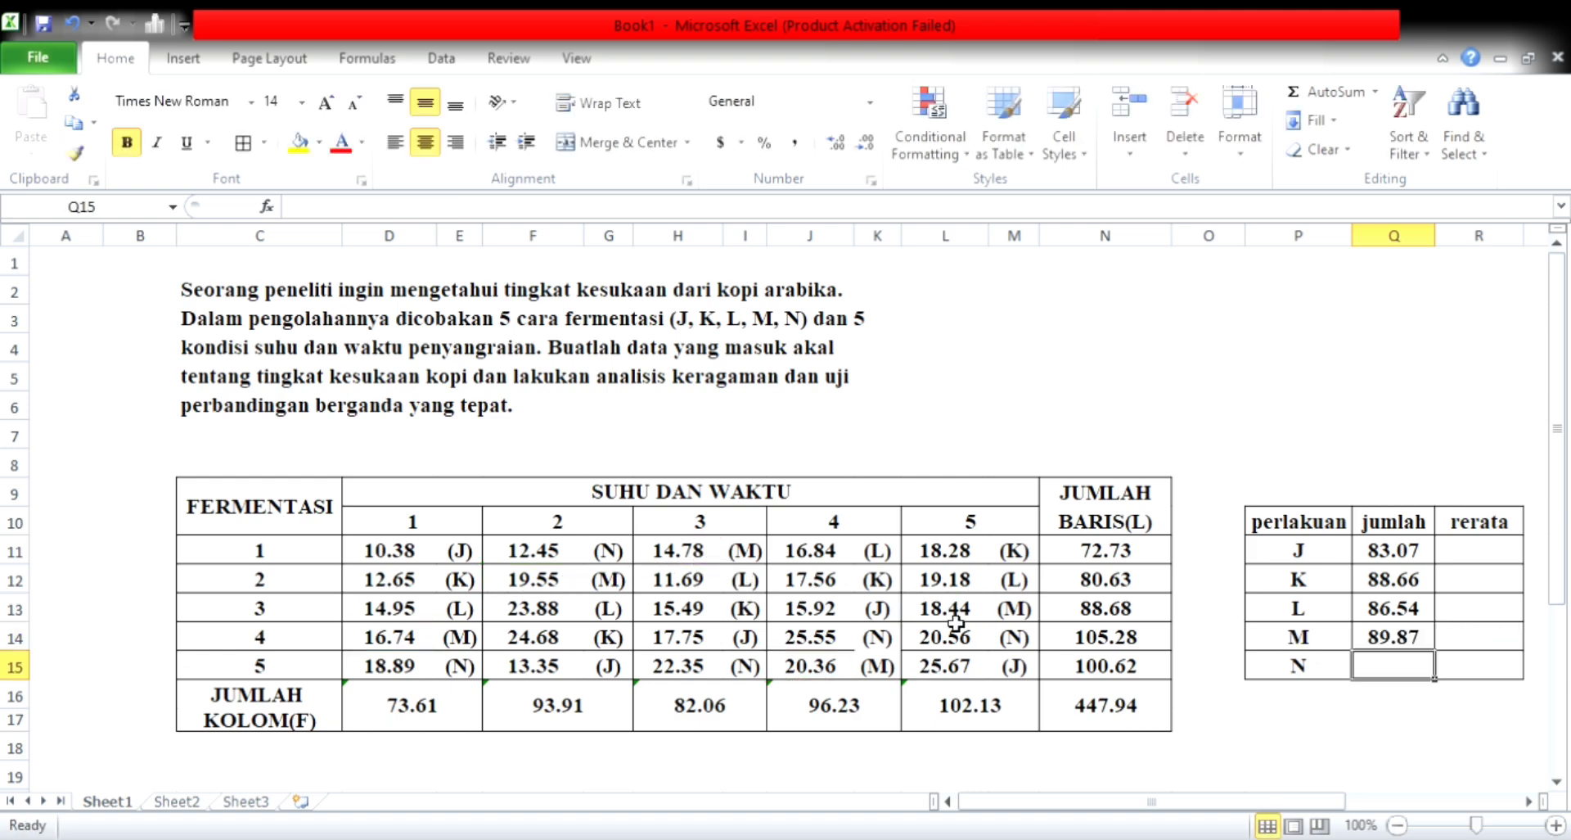
- Enter the jumlah for treatment N in Q15 with the formula =D15+F11+H15+J14+L14
{"action": "type", "text": "="}
{"action": "left_click", "coordinate": [393, 665]}
{"action": "type", "text": "+"}
{"action": "left_click", "coordinate": [534, 556]}
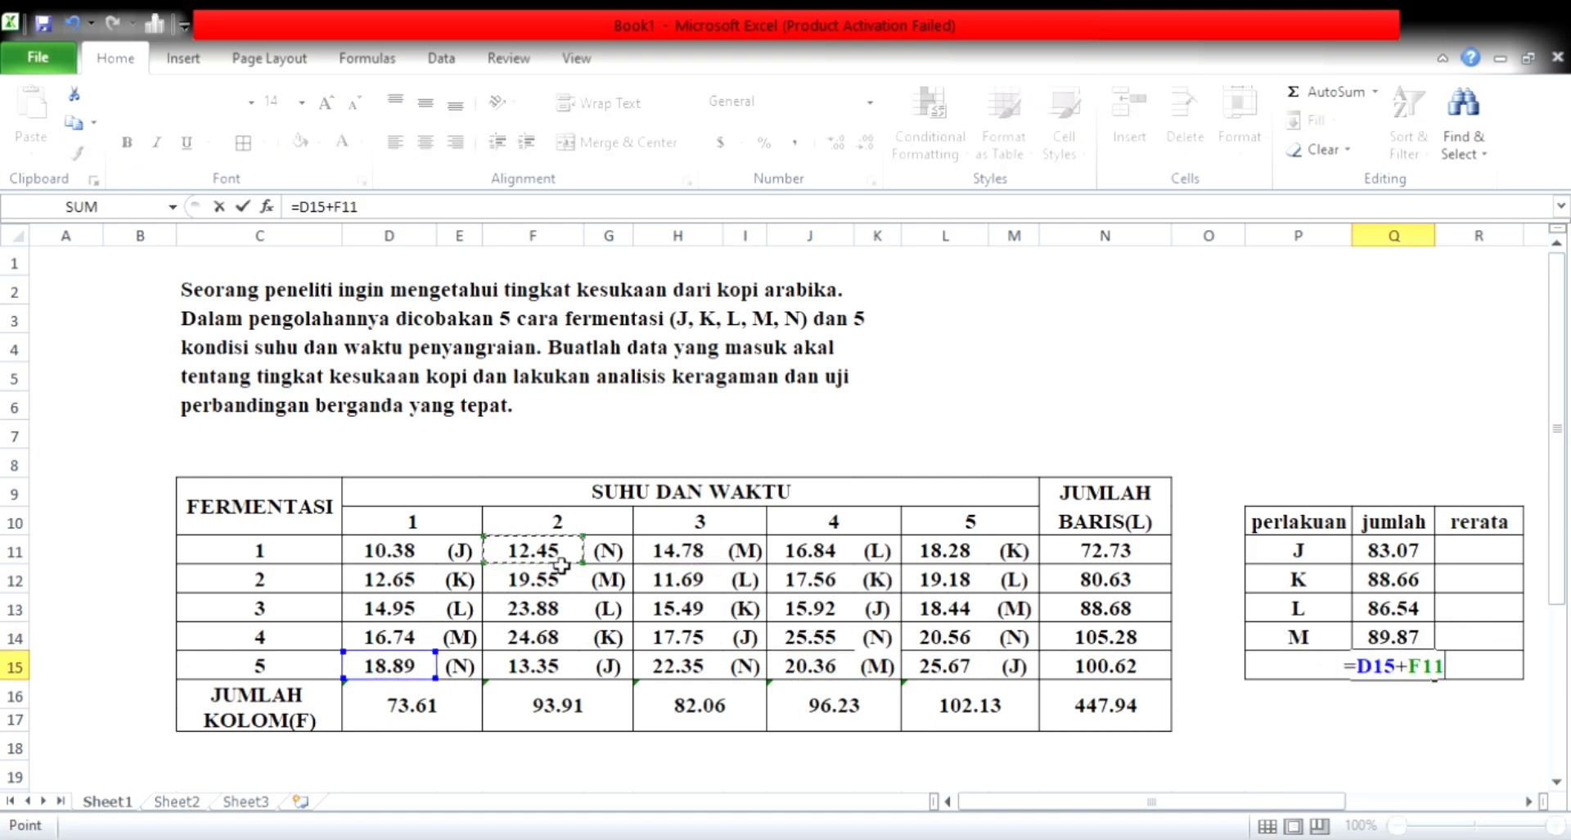
{"action": "type", "text": "+"}
{"action": "left_click", "coordinate": [679, 665]}
{"action": "type", "text": "+"}
{"action": "left_click", "coordinate": [814, 637]}
{"action": "type", "text": "+"}
{"action": "left_click", "coordinate": [946, 638]}
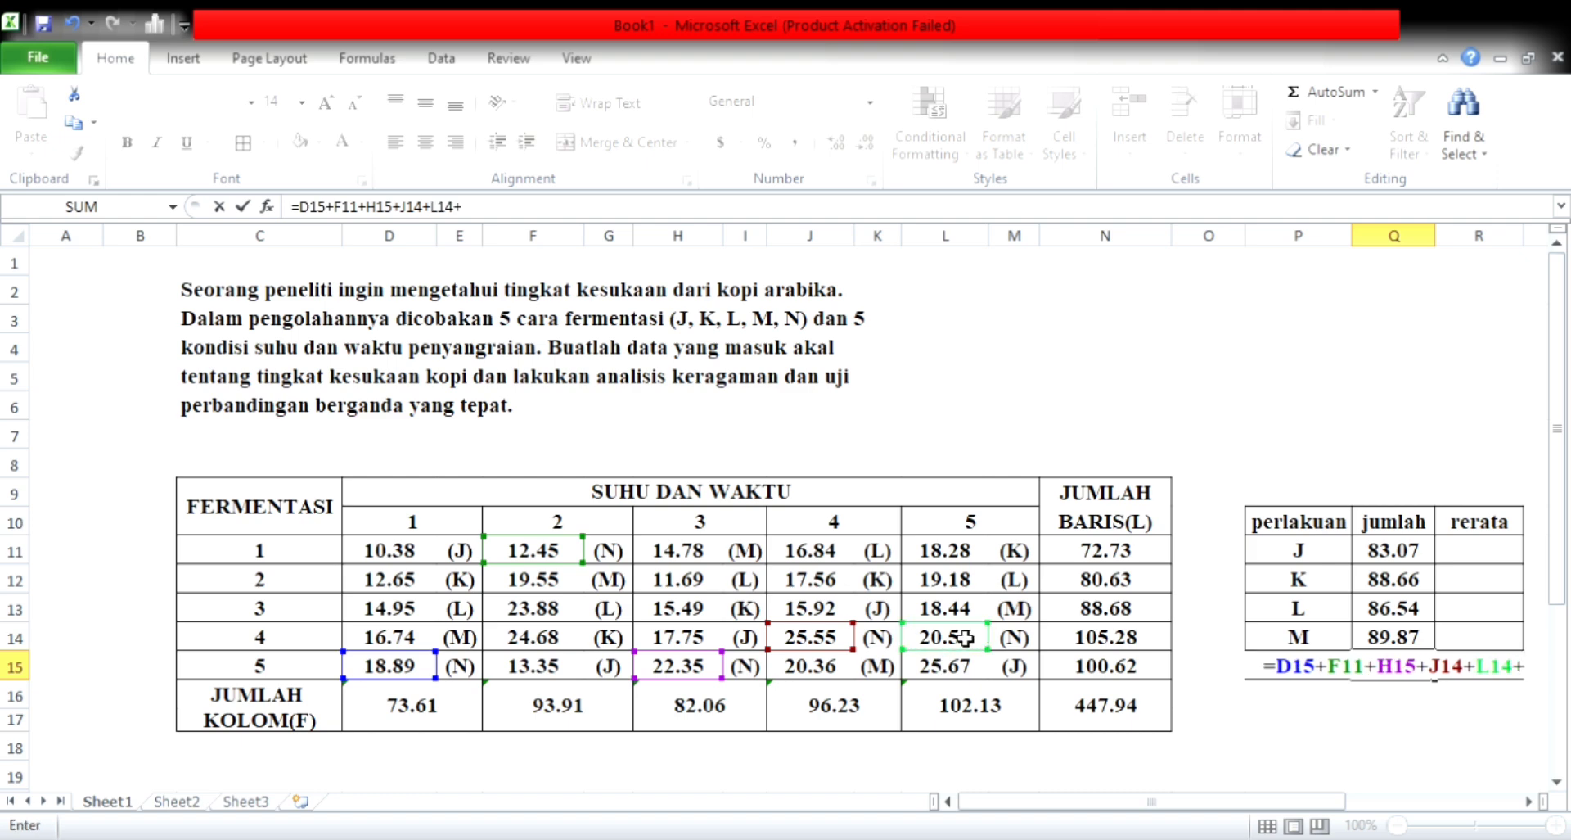
{"action": "key", "text": "Return"}
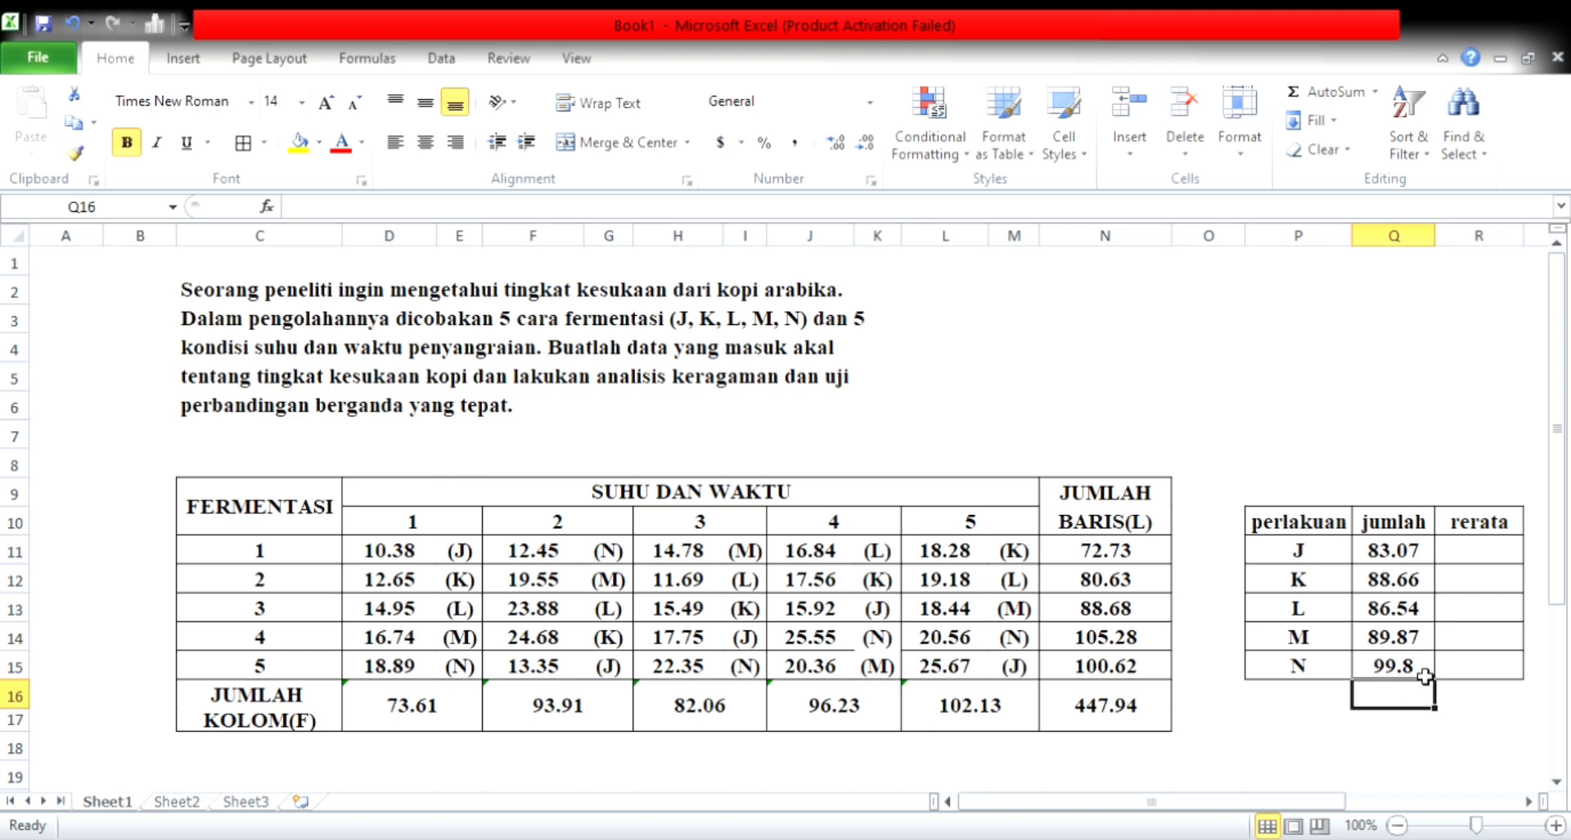
- Enter the rerata for treatment J in R11 with the formula =Q11/5
{"action": "left_click", "coordinate": [1508, 559]}
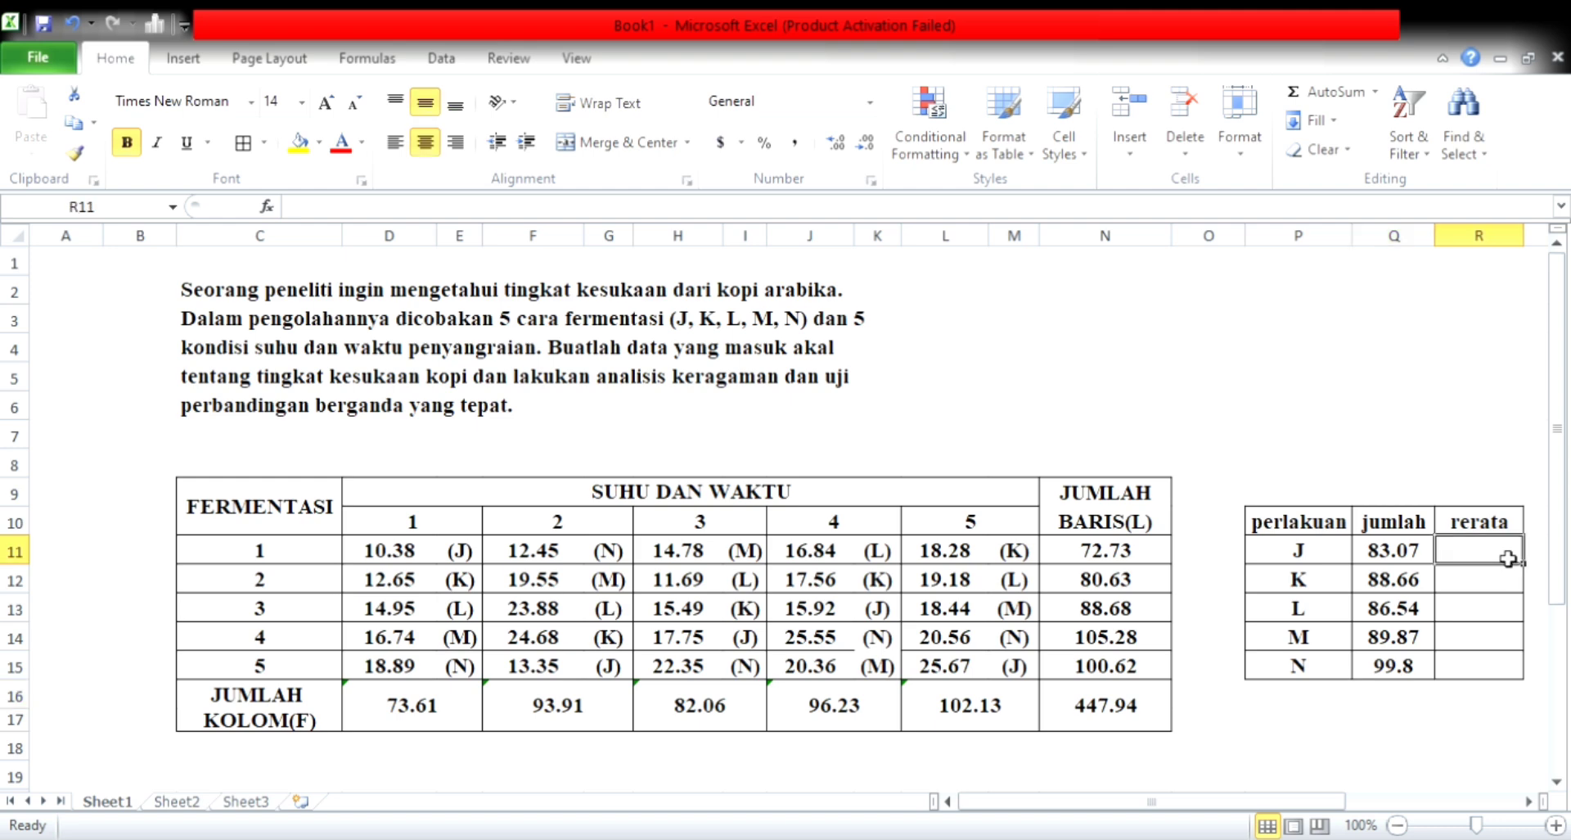
{"action": "type", "text": "="}
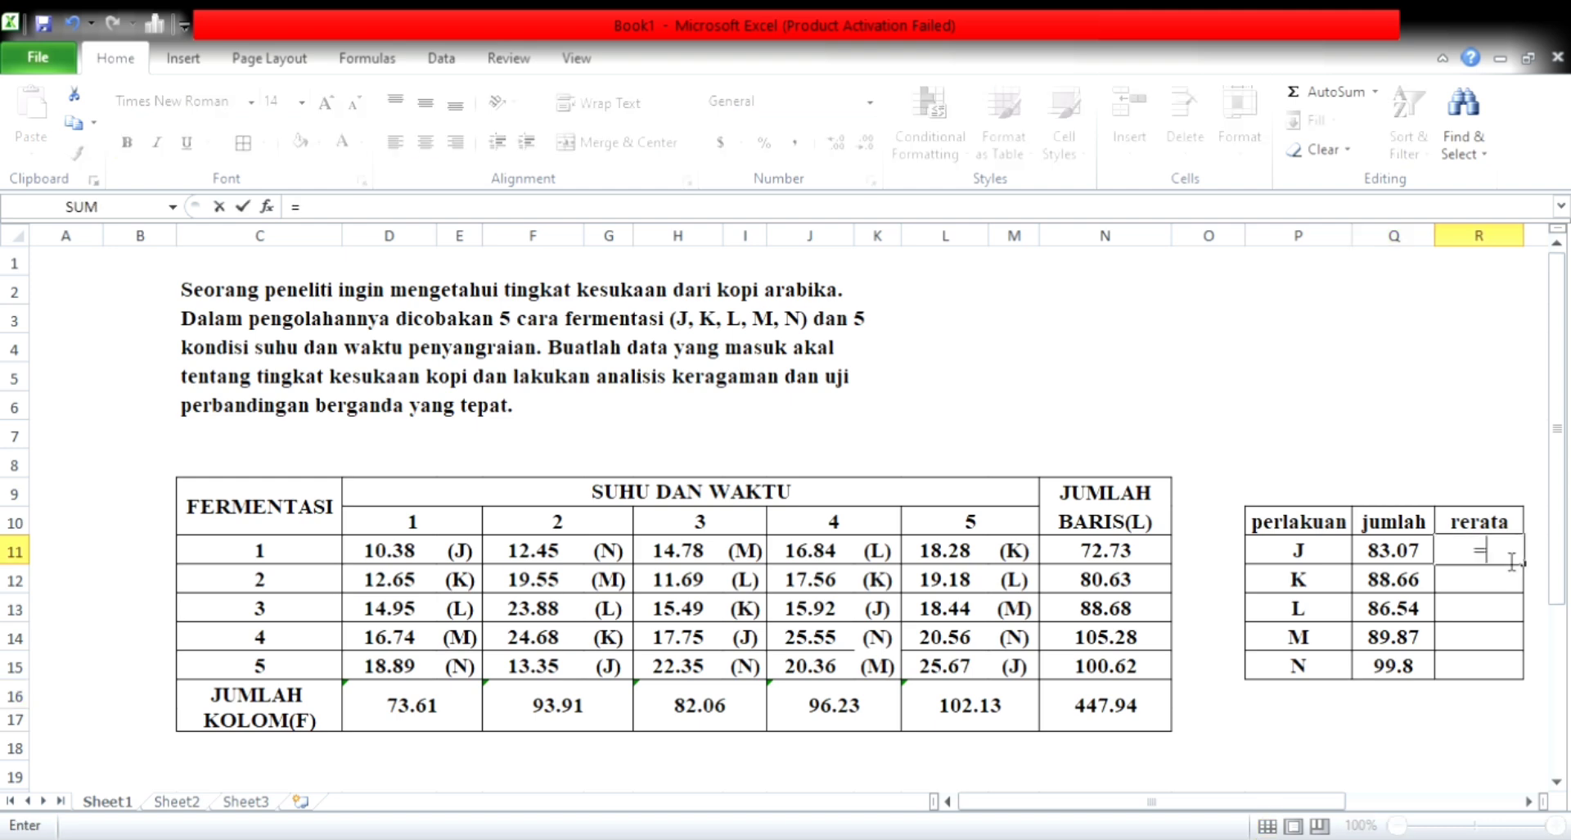
{"action": "left_click", "coordinate": [1414, 561]}
{"action": "type", "text": "/"}
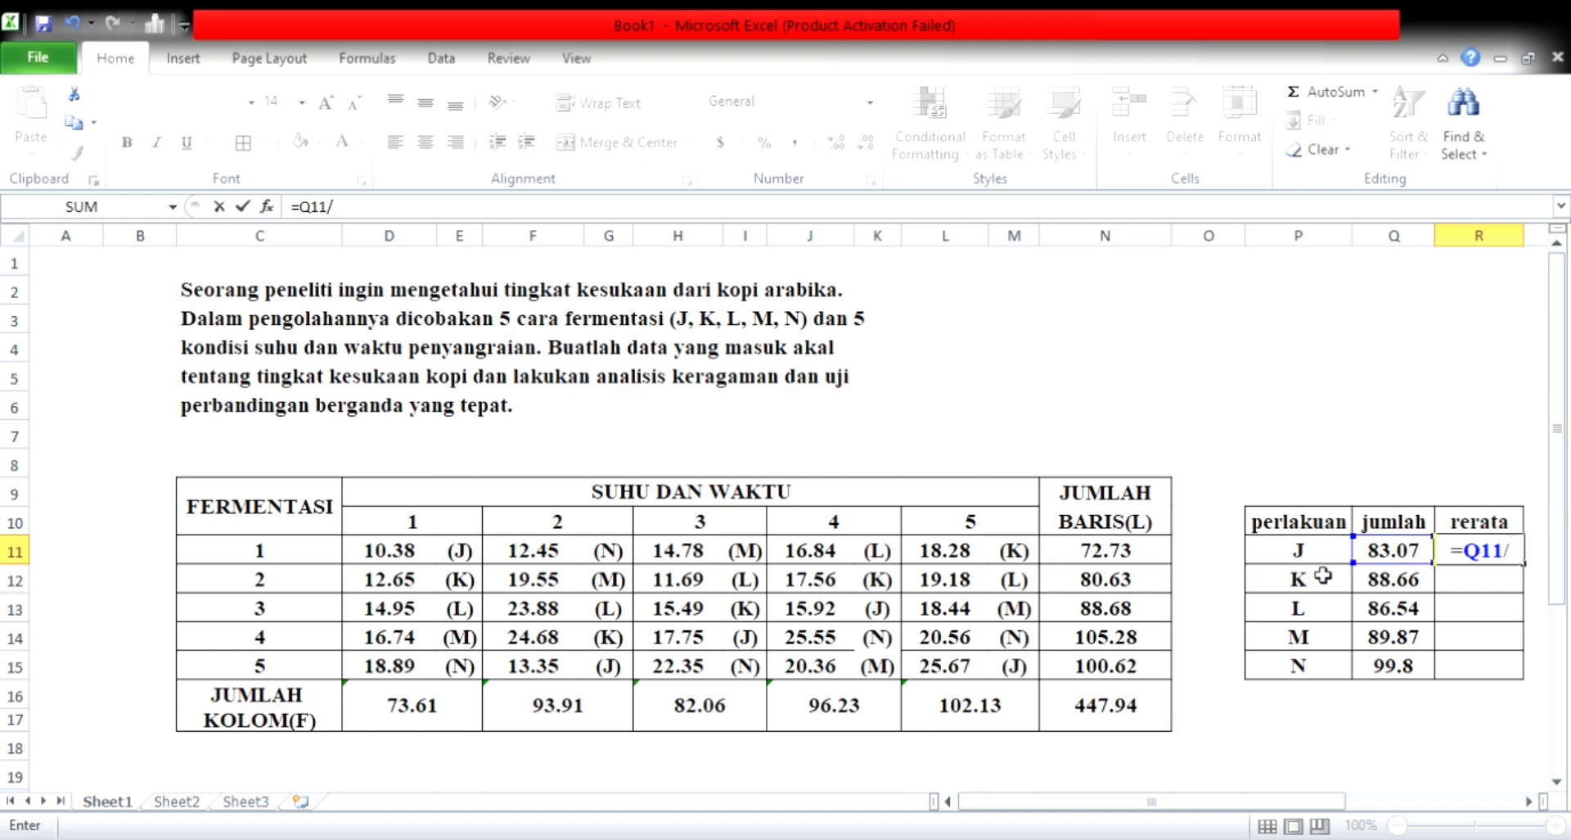
{"action": "type", "text": "5"}
{"action": "key", "text": "Return"}
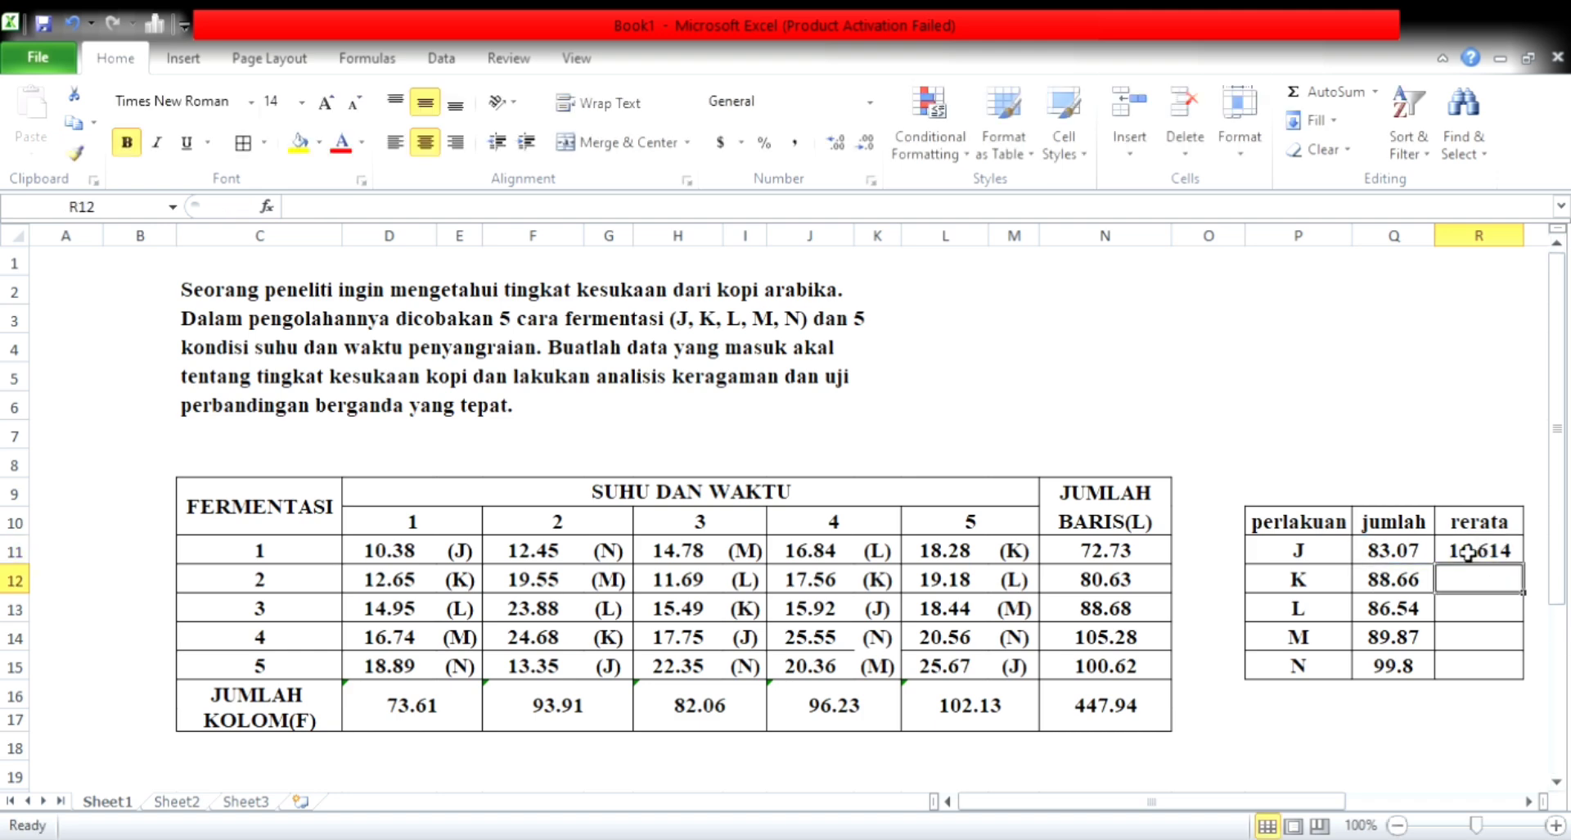
- Fill the R11 rerata formula down through R15 for treatments K to N
{"action": "left_click", "coordinate": [1468, 555]}
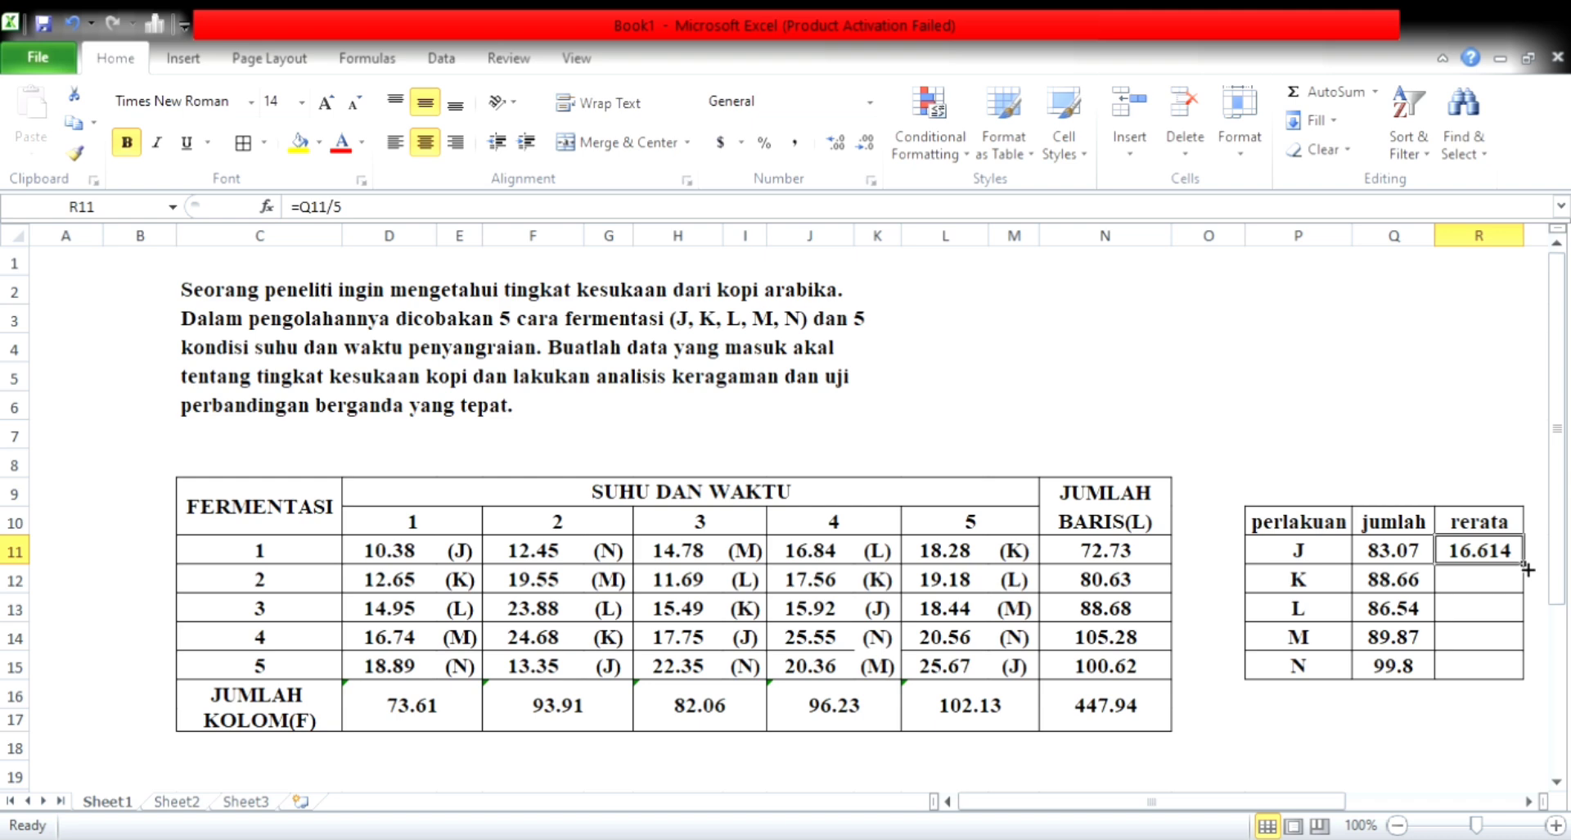
{"action": "left_click_drag", "start_coordinate": [1527, 568], "coordinate": [1532, 679]}
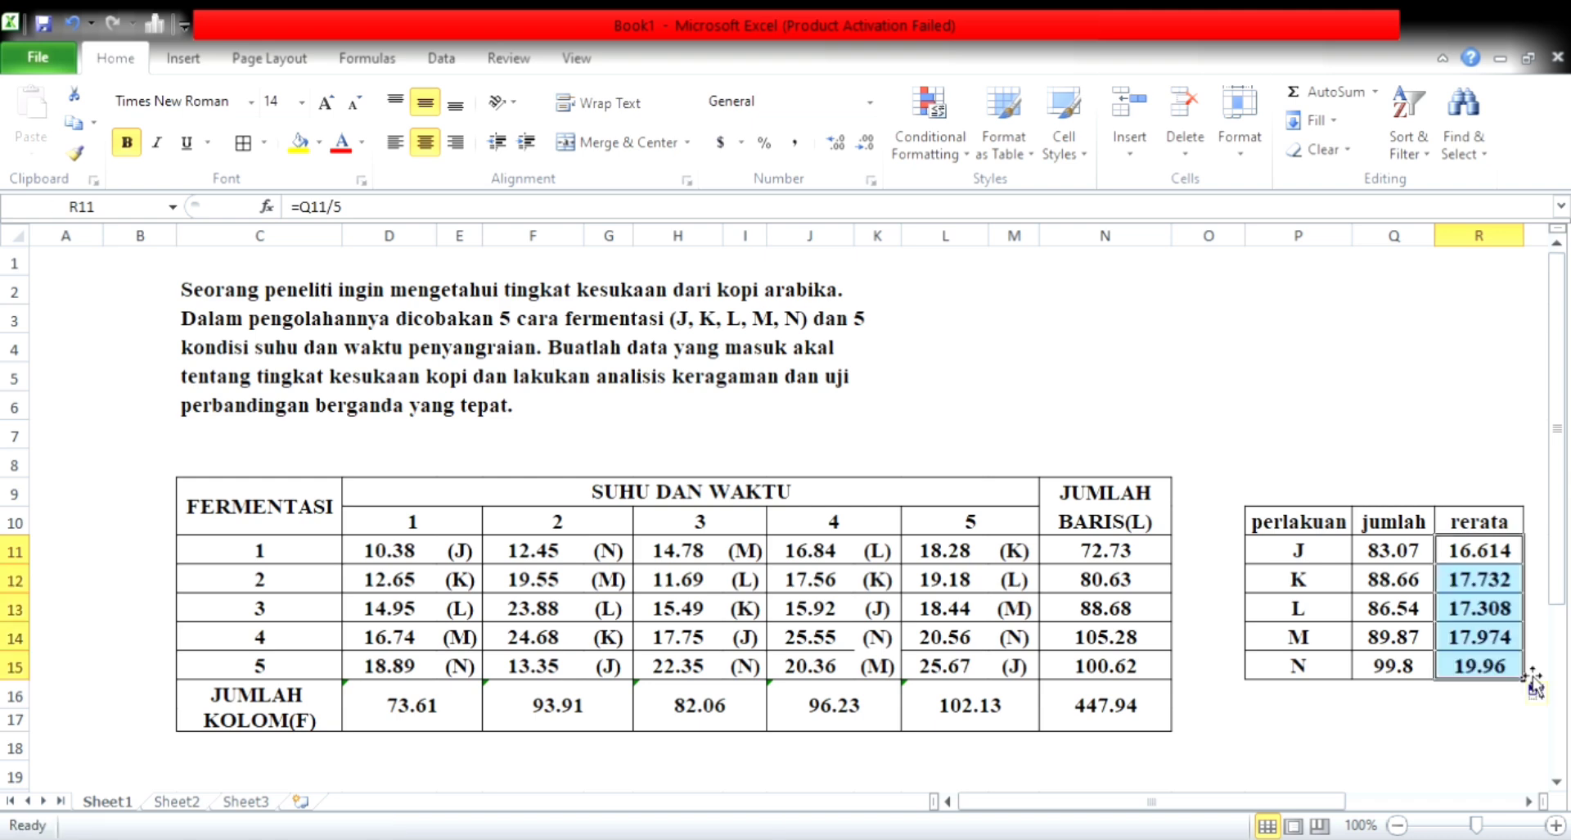
{"action": "left_click", "coordinate": [1491, 692]}
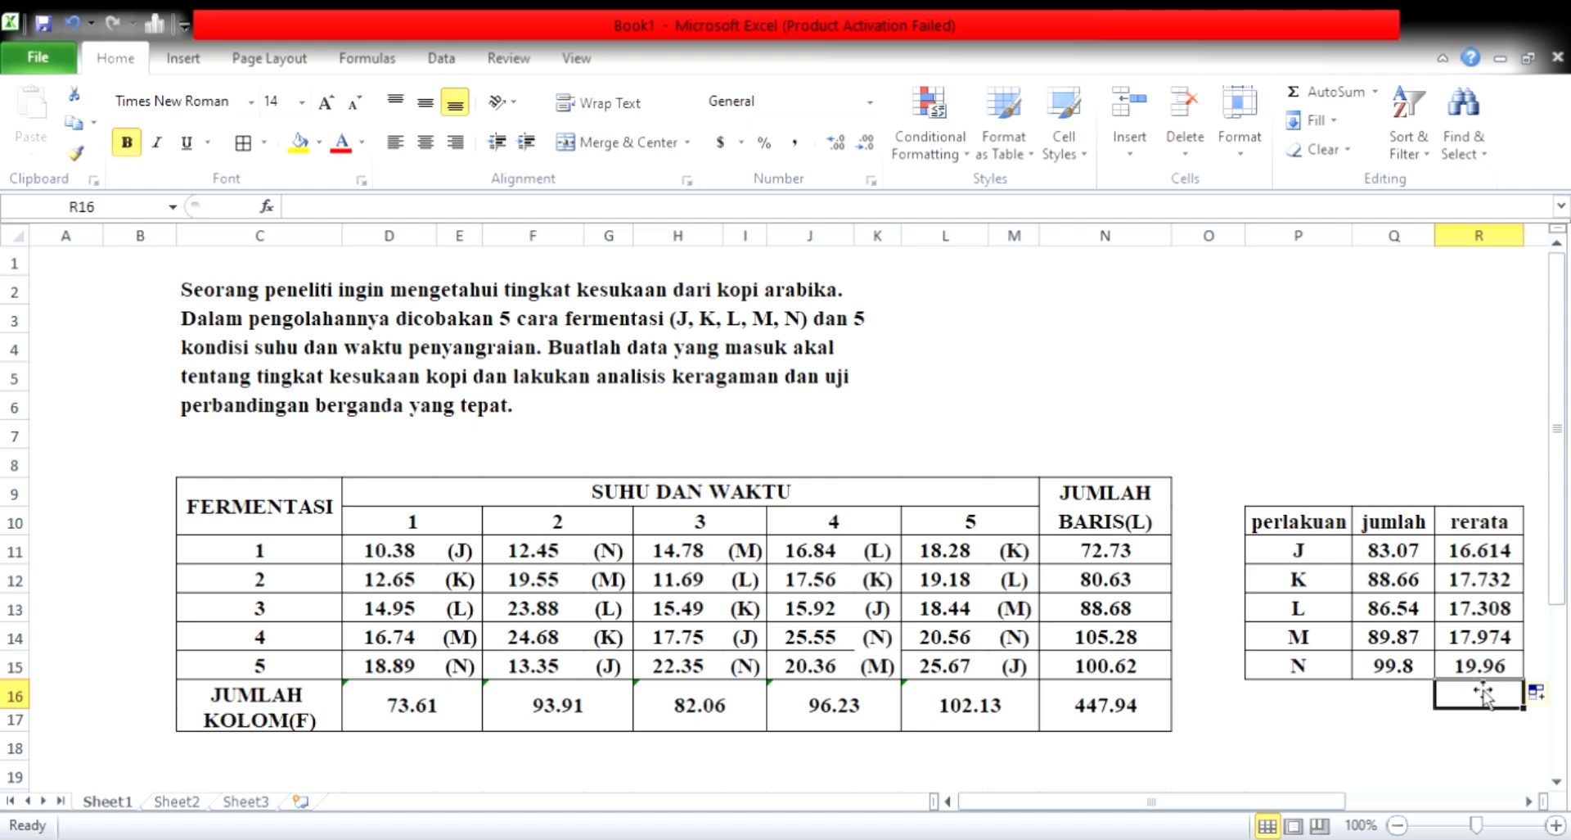
{"action": "left_click", "coordinate": [1104, 376]}
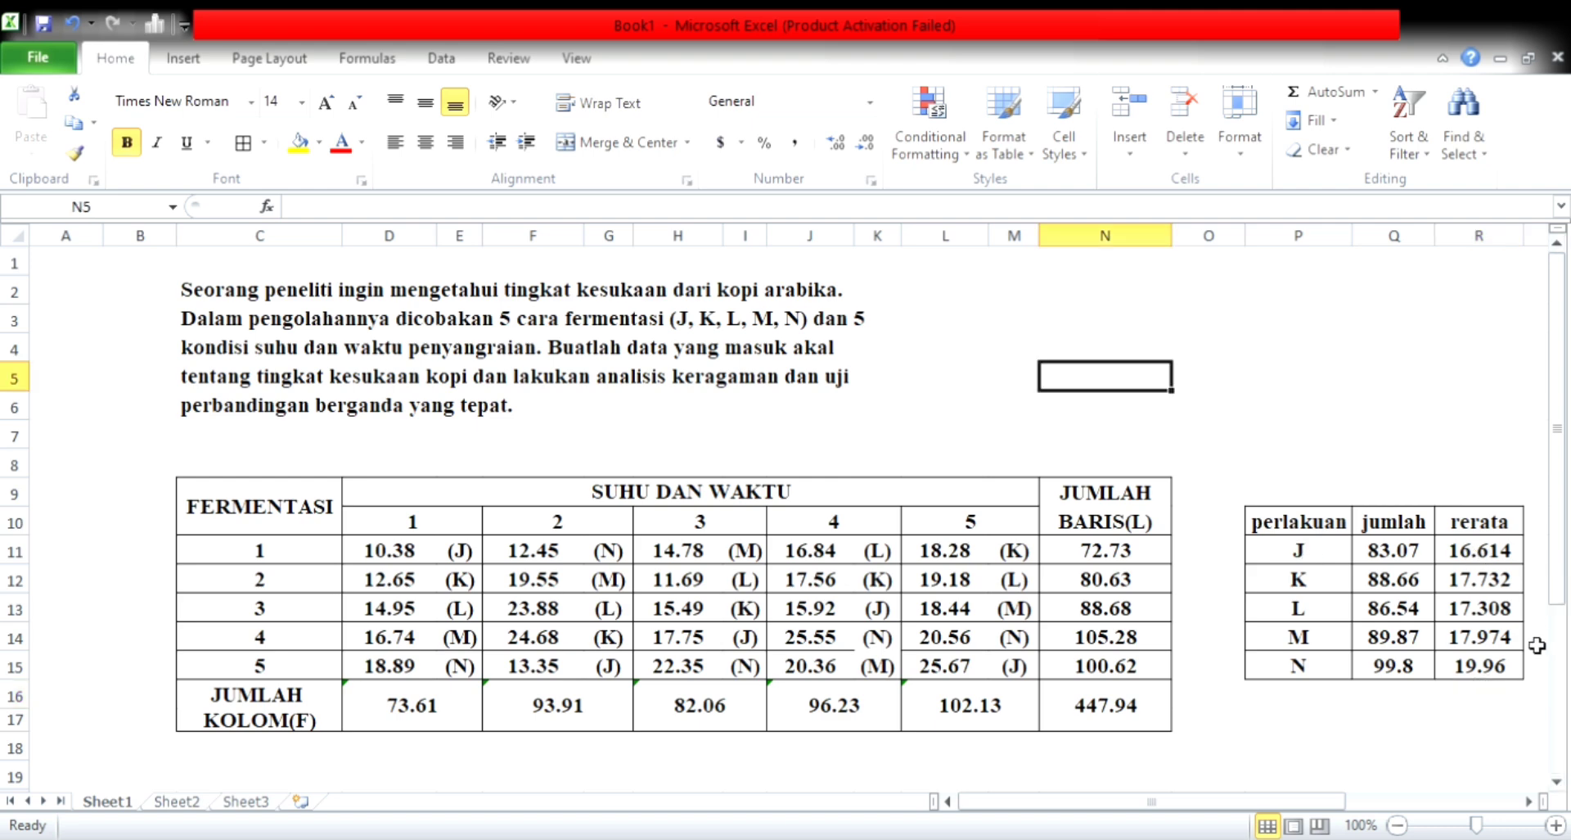
- Enter the correction factor (FK) in D20 with the formula =N16^2/5^2
{"action": "scroll", "coordinate": [1378, 719], "scroll_direction": "down", "scroll_amount": 1}
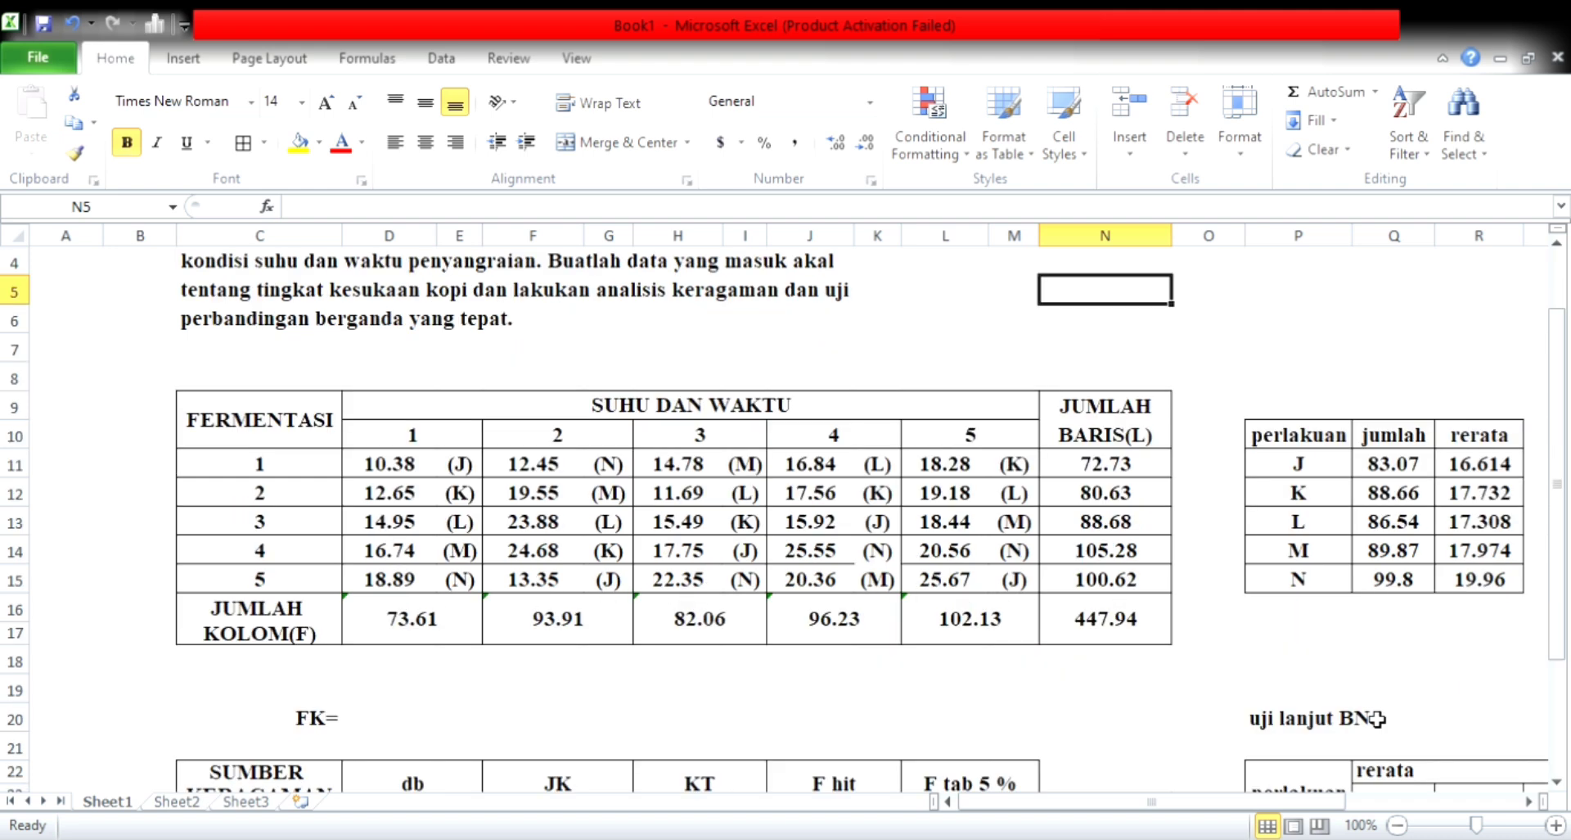
{"action": "left_click", "coordinate": [374, 729]}
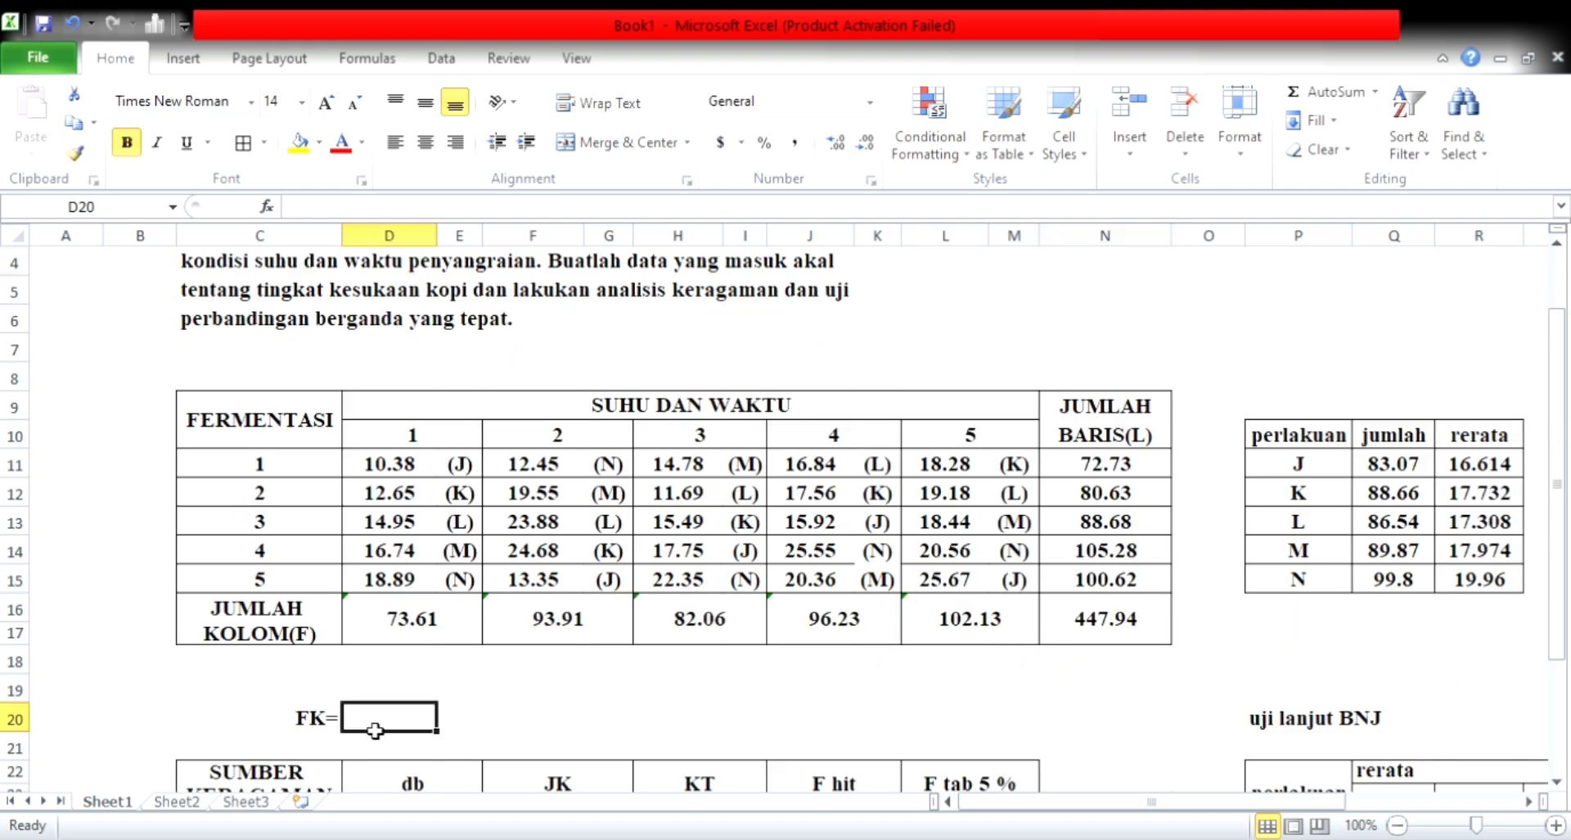
{"action": "type", "text": "="}
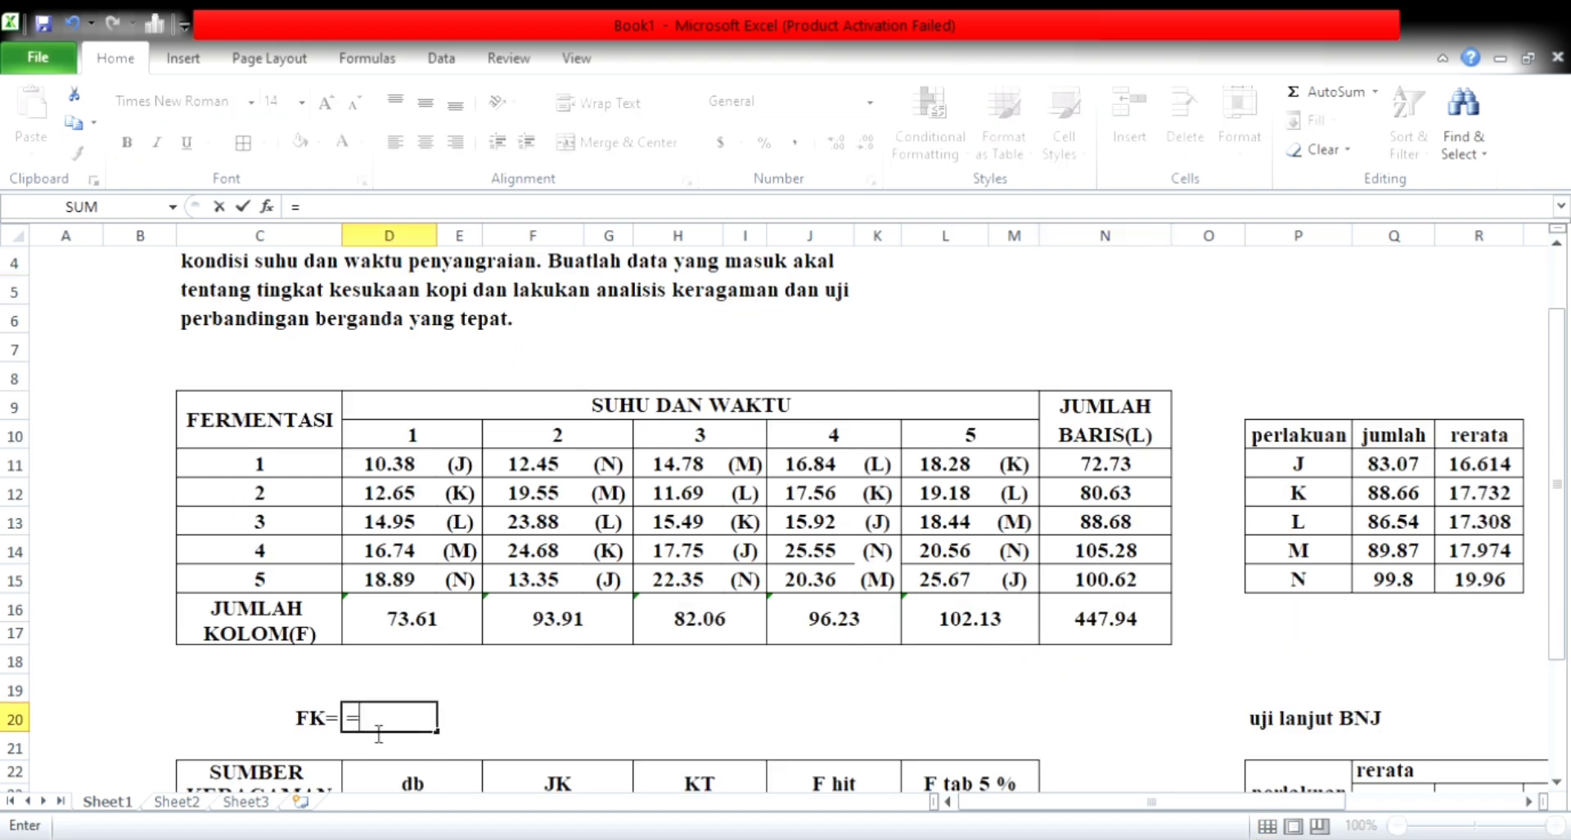
{"action": "left_click", "coordinate": [1100, 639]}
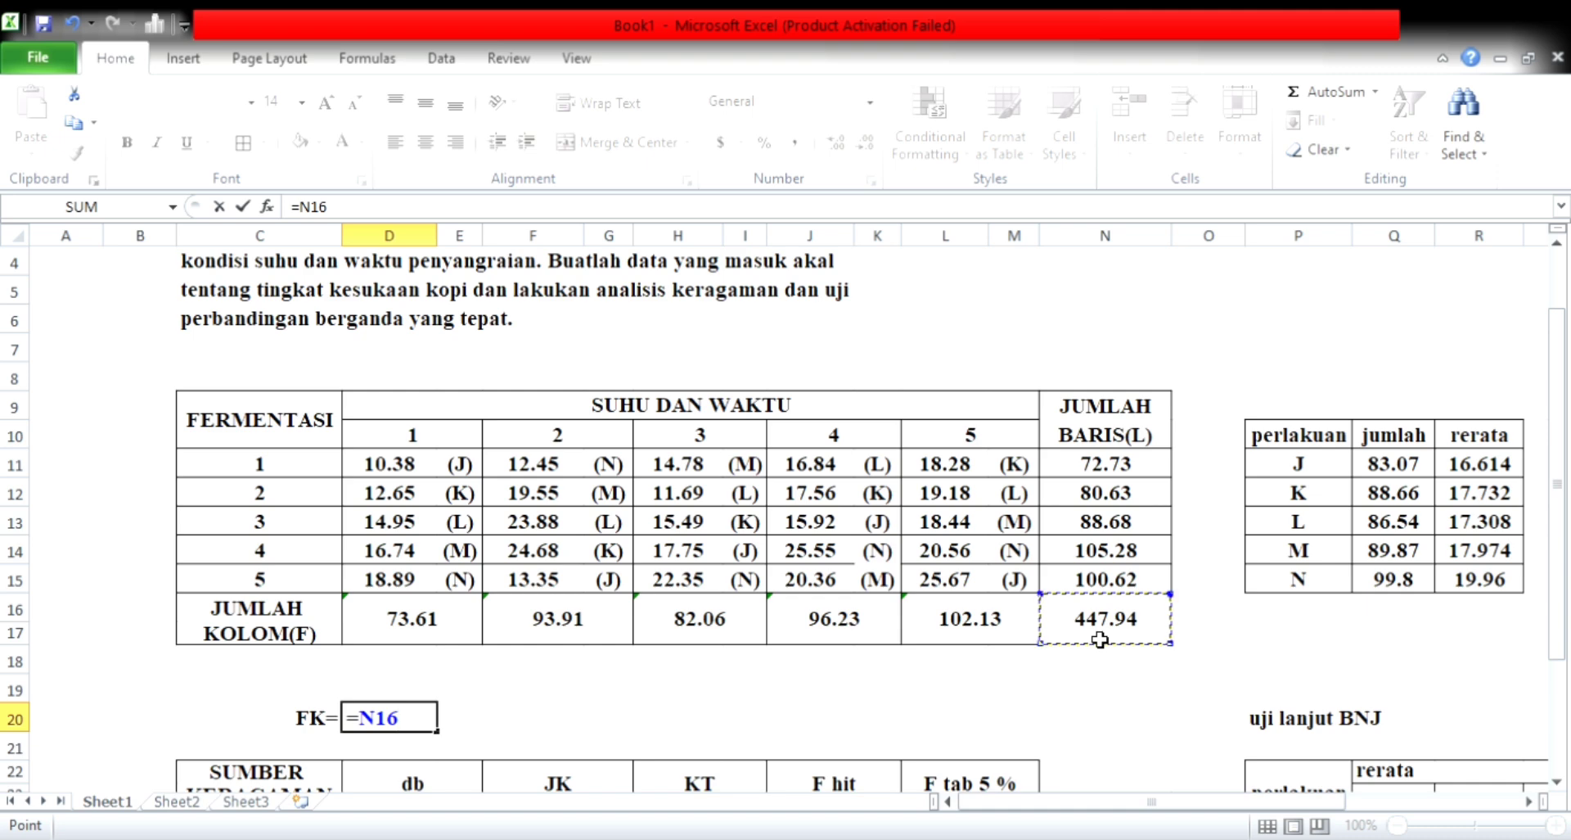
{"action": "type", "text": "^"}
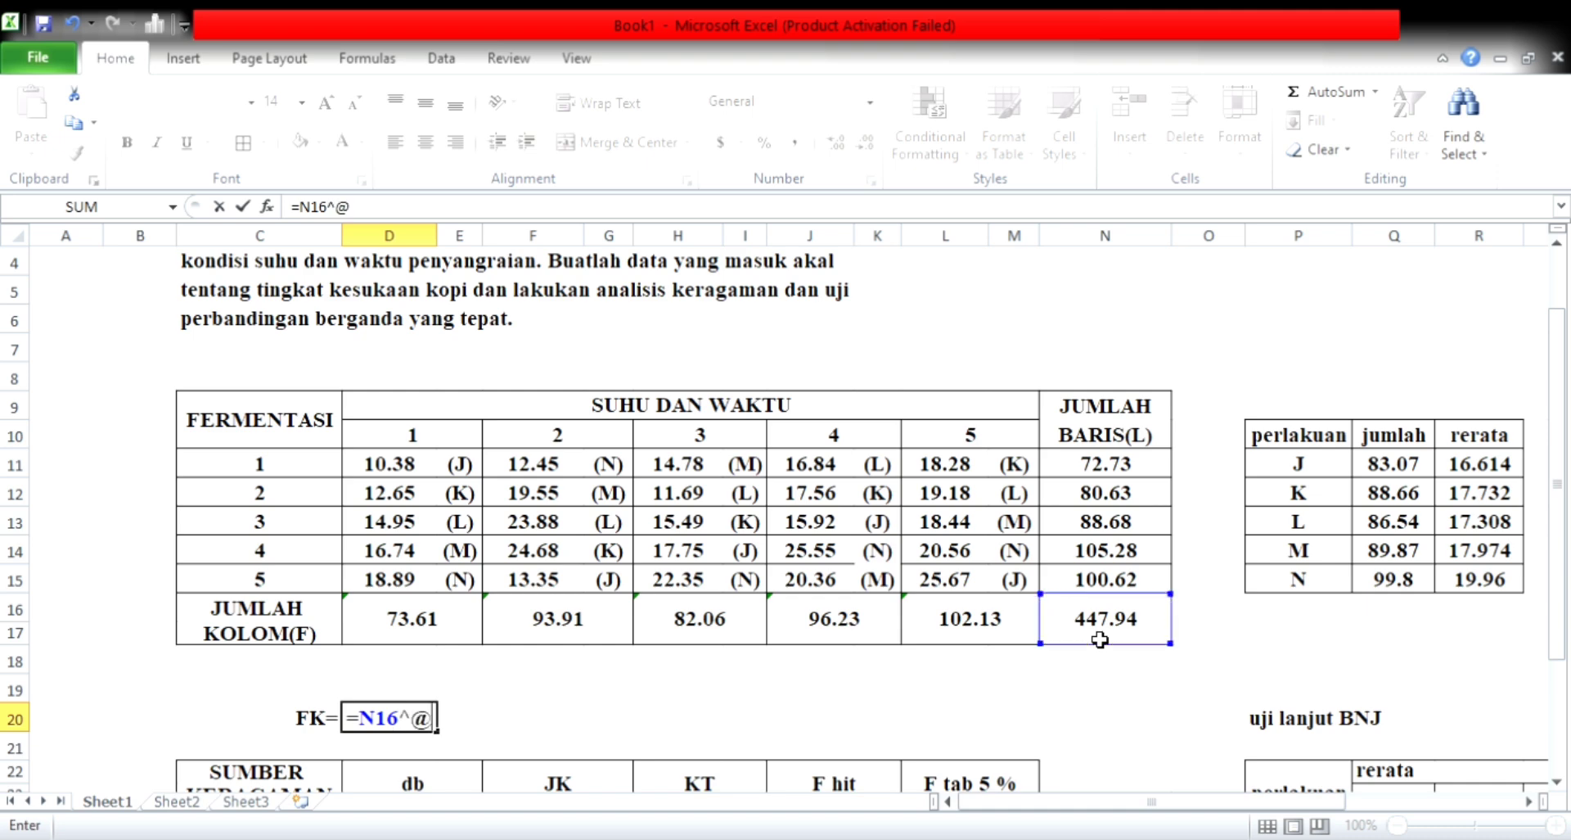
{"action": "type", "text": "2/"}
{"action": "type", "text": "5^"}
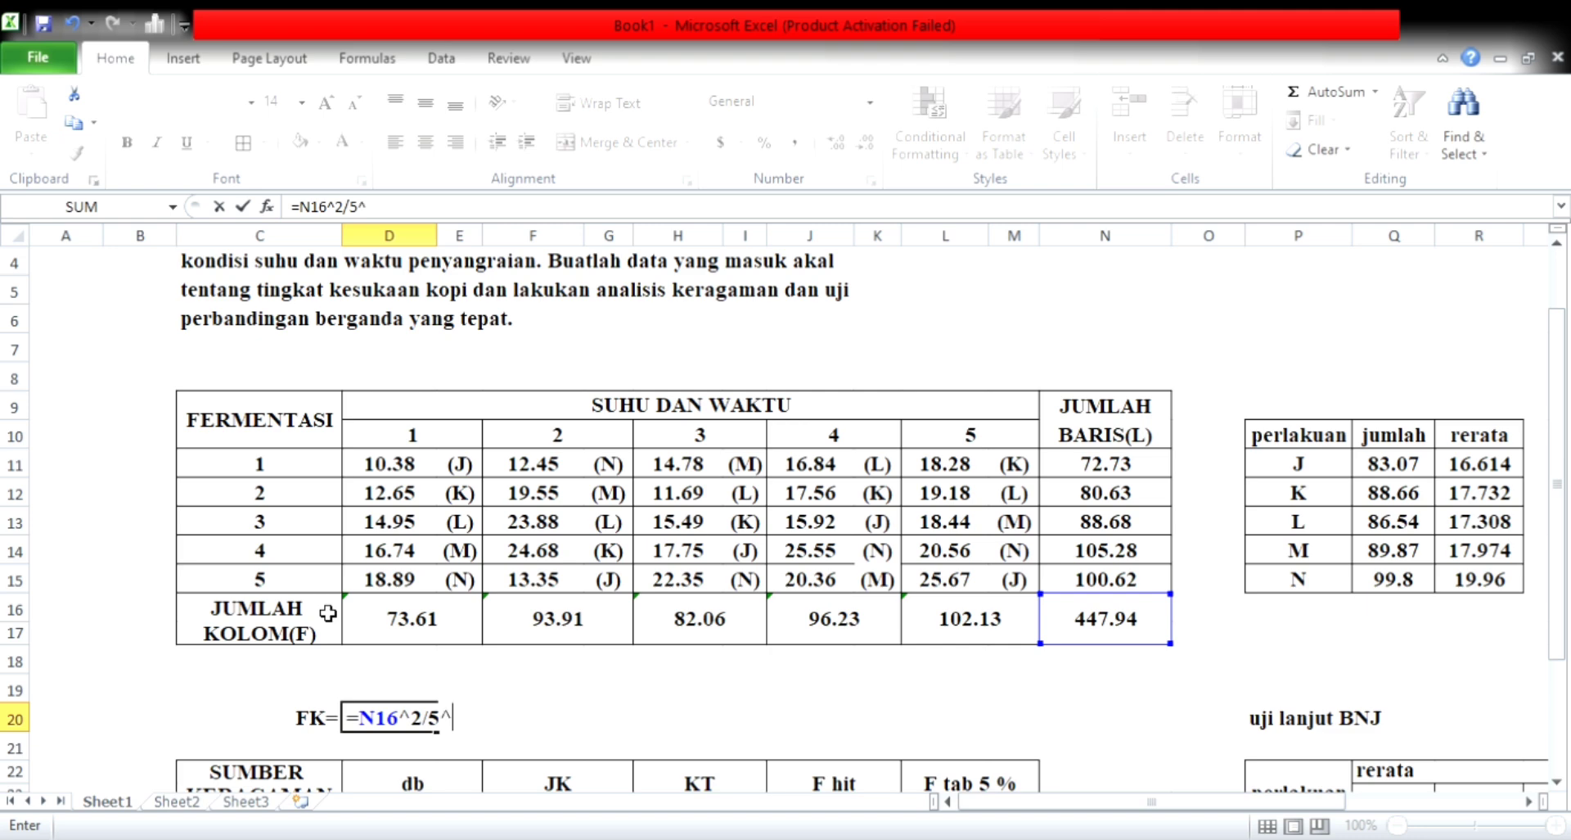
{"action": "type", "text": "2"}
{"action": "key", "text": "Return"}
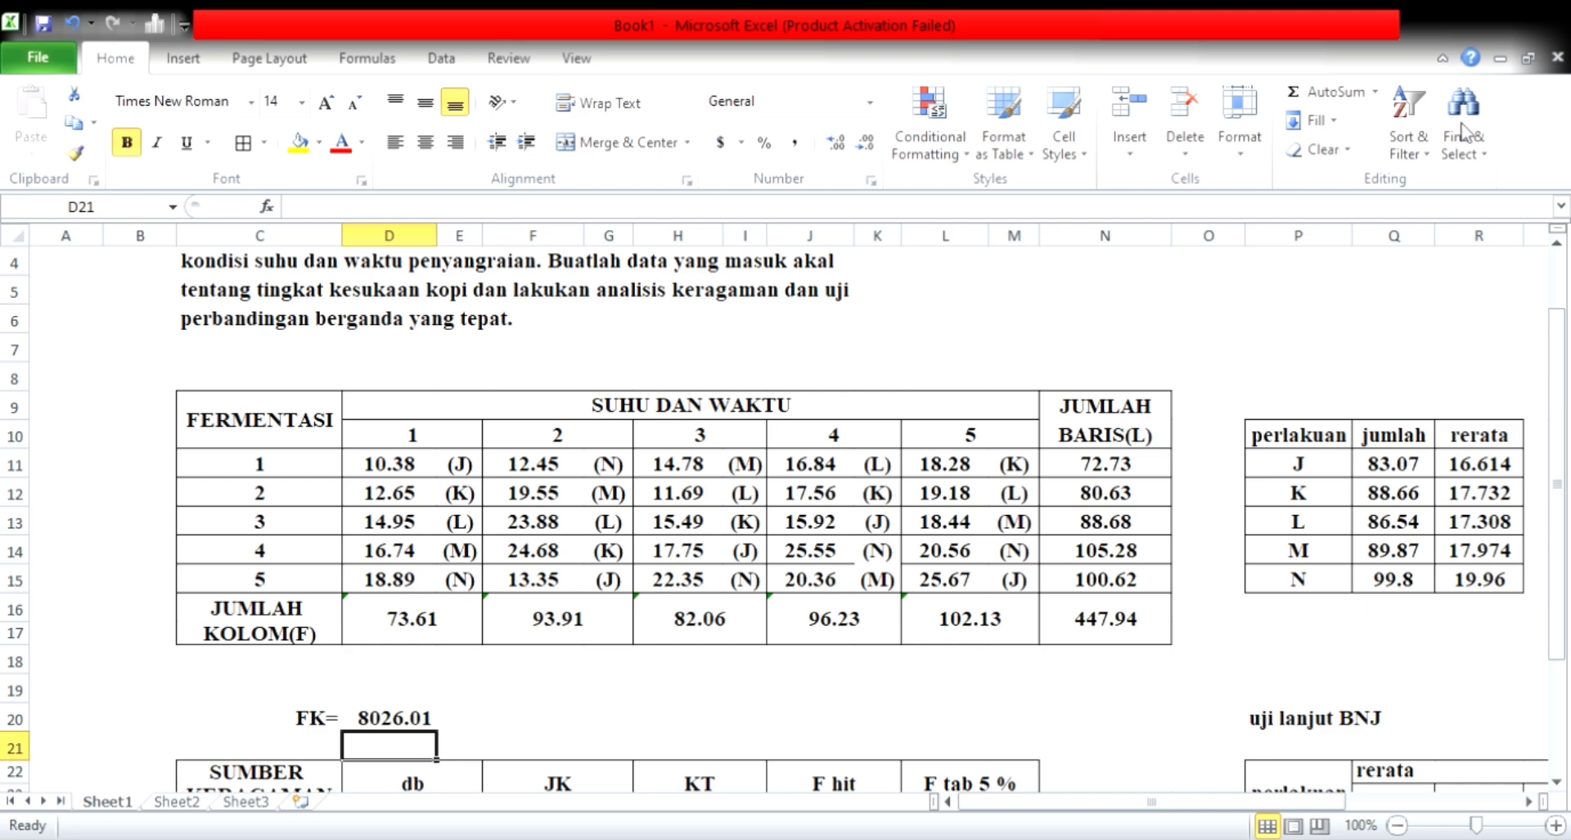
- Examine the SUMBER KERAGAMAN table's rows and columns alongside the data table above it
{"action": "scroll", "coordinate": [618, 665], "scroll_direction": "down", "scroll_amount": 1}
{"action": "left_click", "coordinate": [617, 664]}
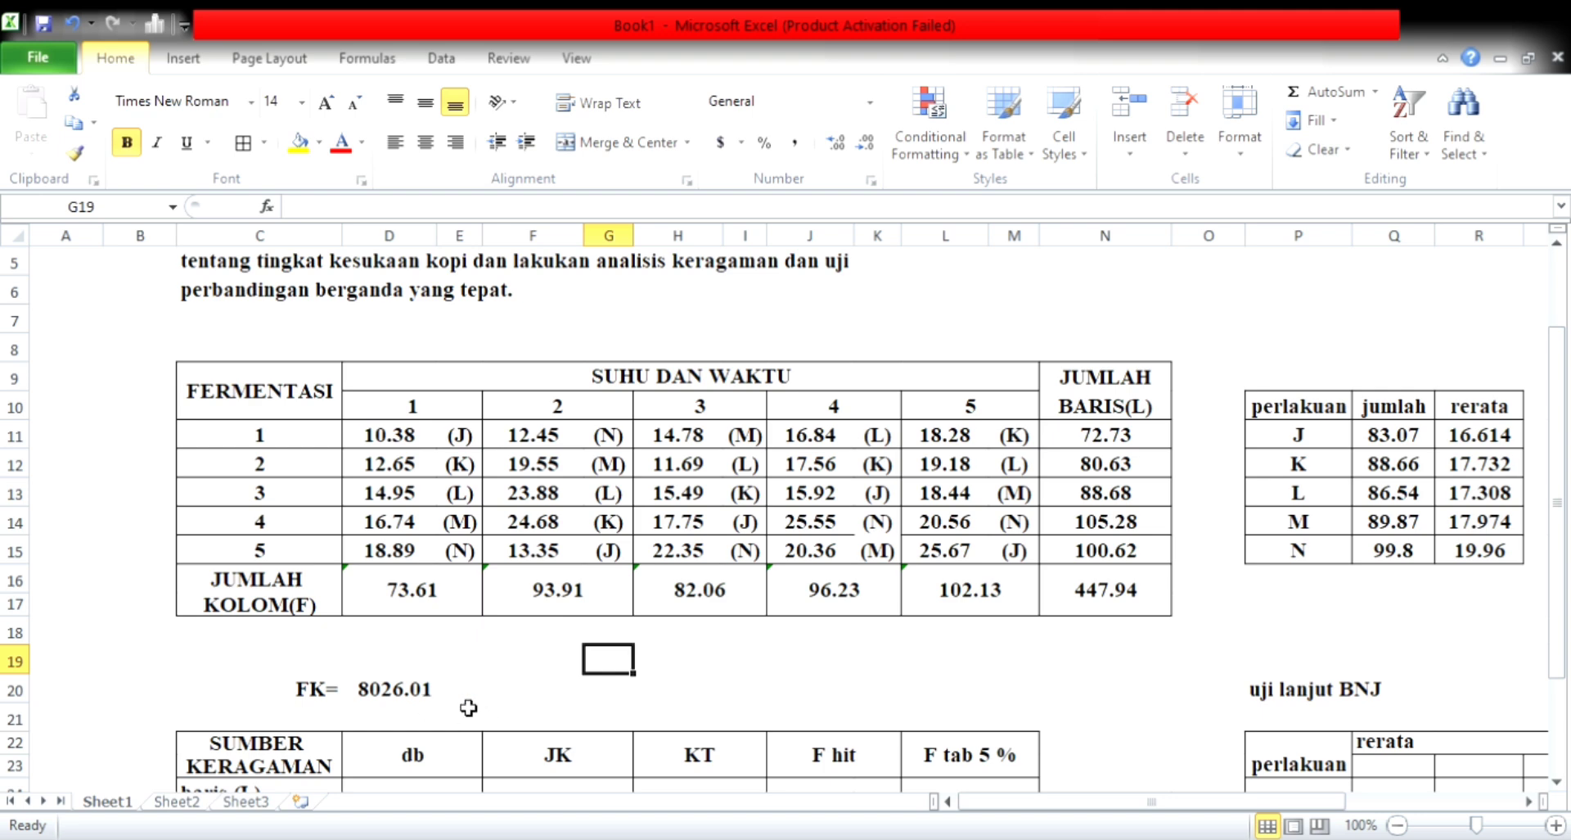
{"action": "left_click", "coordinate": [716, 714]}
{"action": "scroll", "coordinate": [716, 715], "scroll_direction": "down", "scroll_amount": 3}
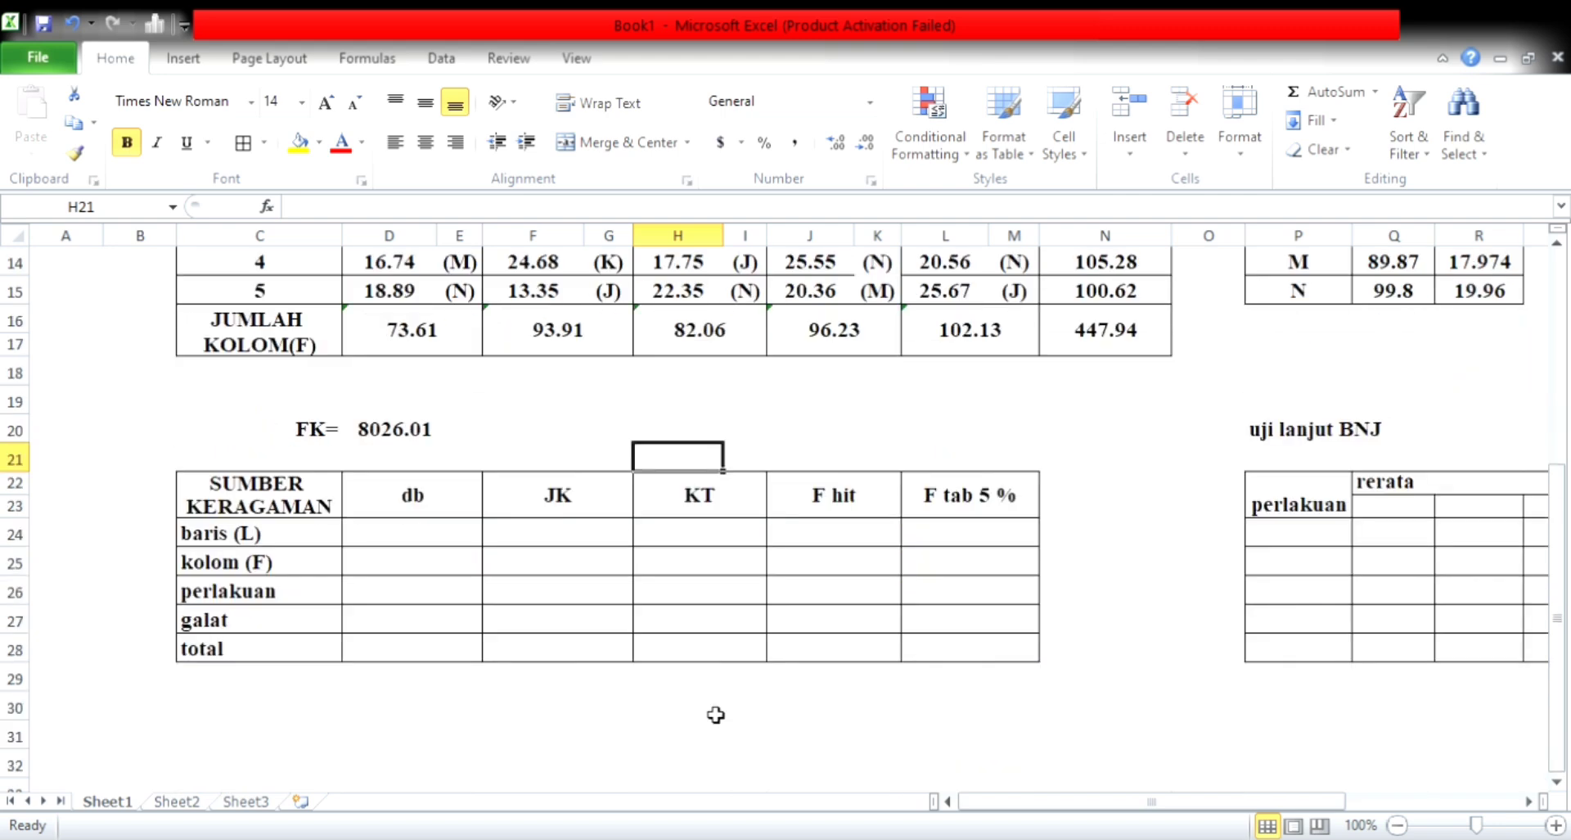
{"action": "scroll", "coordinate": [716, 714], "scroll_direction": "up", "scroll_amount": 1}
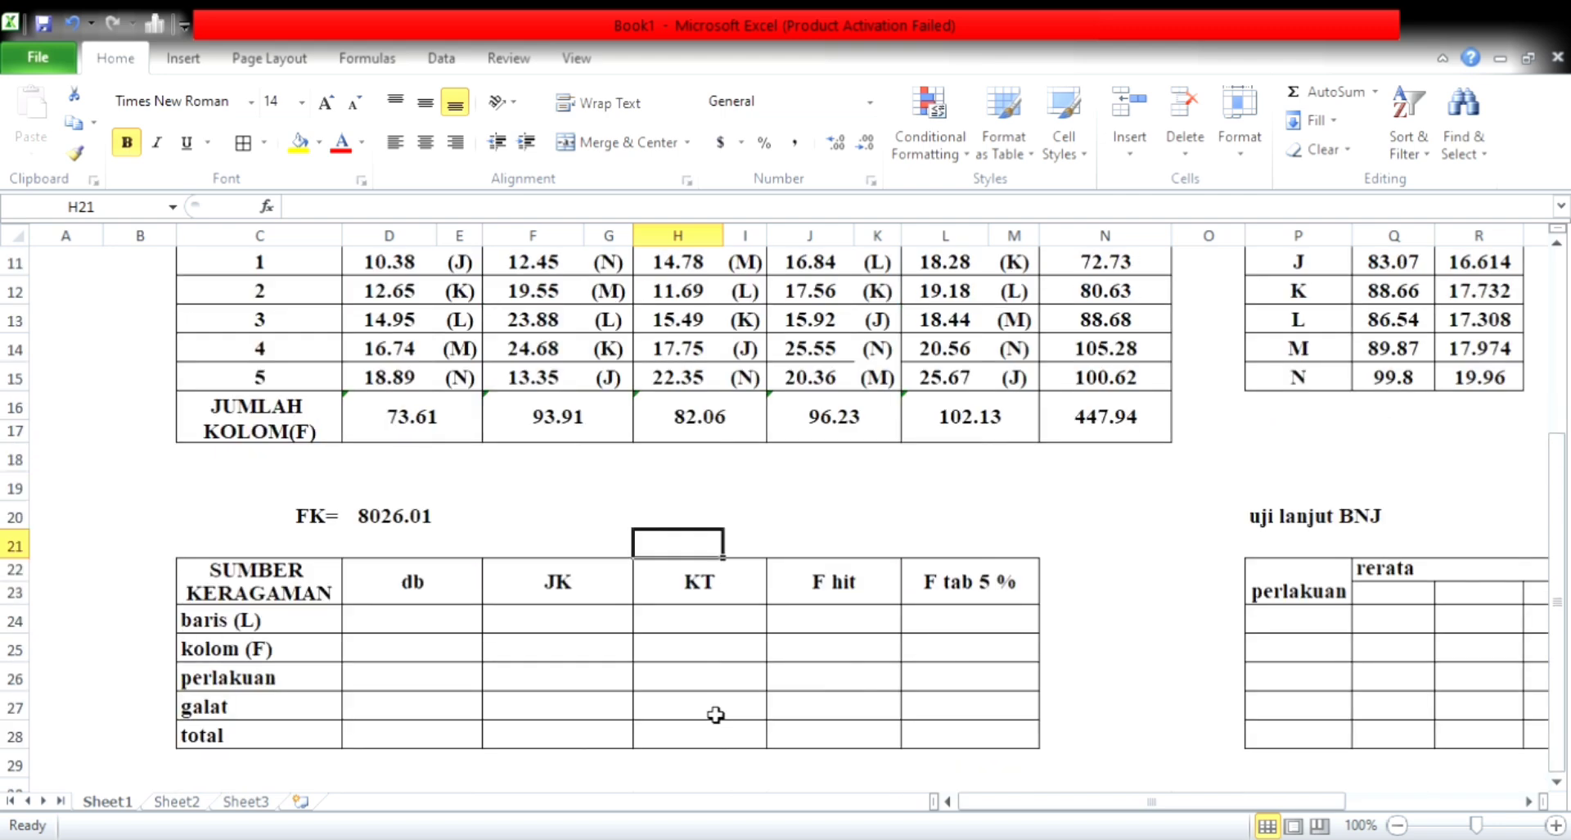
{"action": "scroll", "coordinate": [347, 624], "scroll_direction": "up", "scroll_amount": 1}
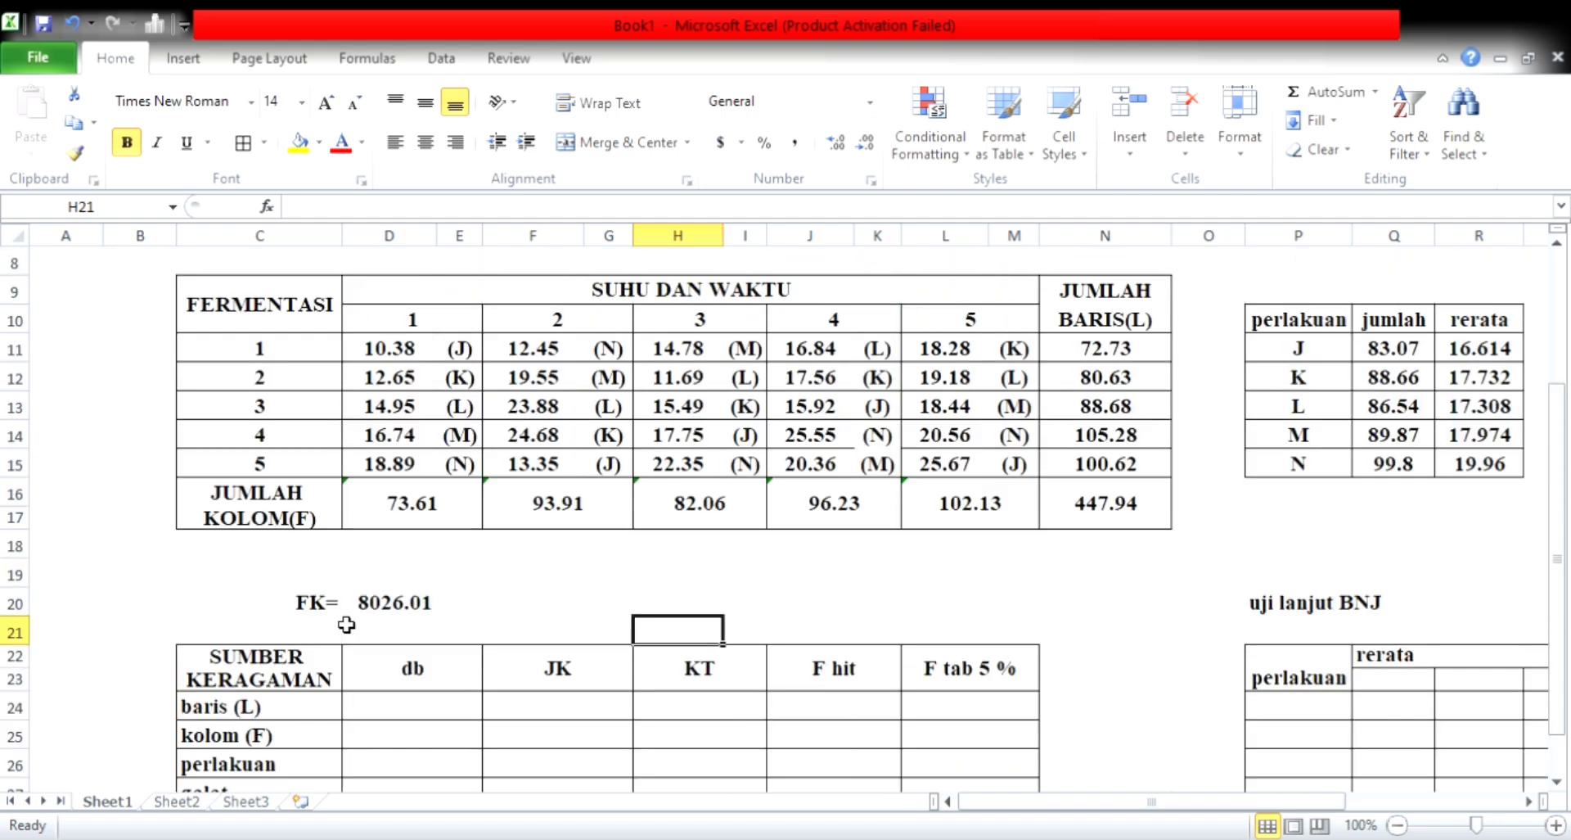
{"action": "scroll", "coordinate": [347, 624], "scroll_direction": "down", "scroll_amount": 1}
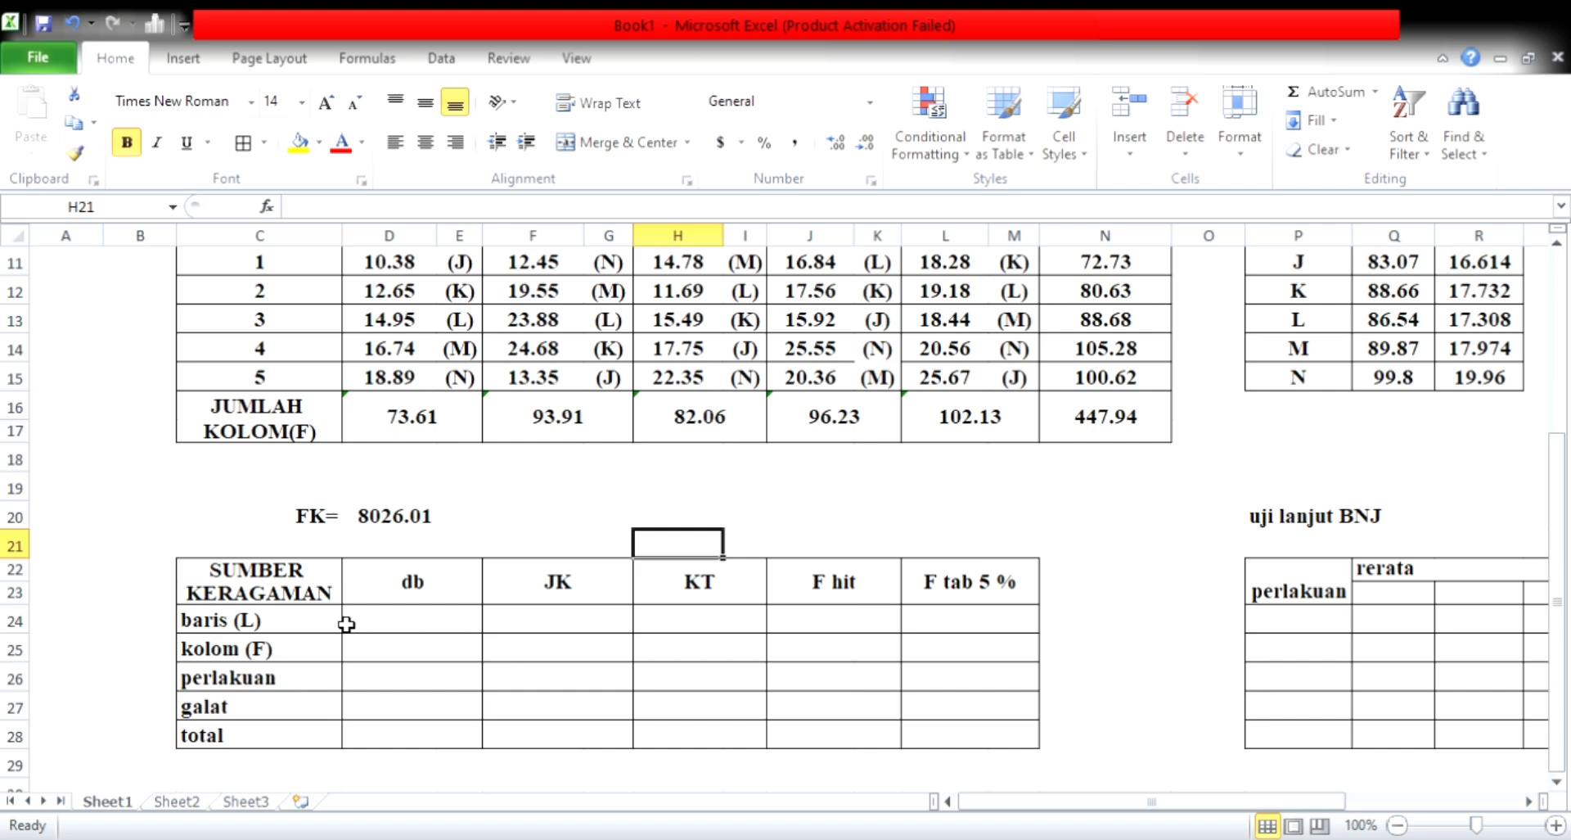
{"action": "scroll", "coordinate": [347, 624], "scroll_direction": "up", "scroll_amount": 1}
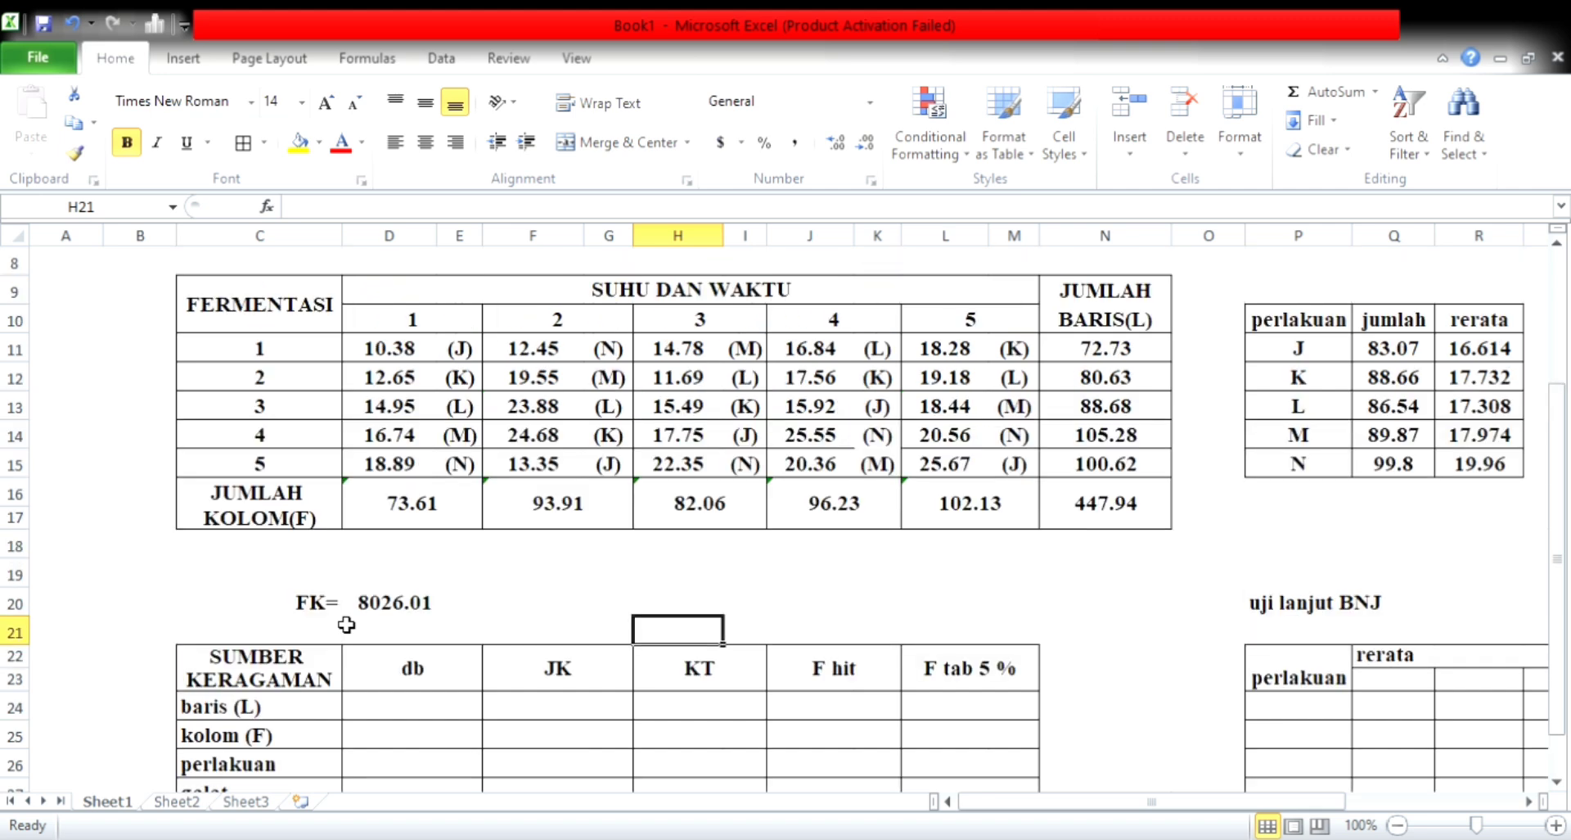
- Enter the total degrees of freedom (db) in D28 with the formula =(5*5)-1
{"action": "left_click", "coordinate": [375, 784]}
{"action": "scroll", "coordinate": [411, 658], "scroll_direction": "down", "scroll_amount": 1}
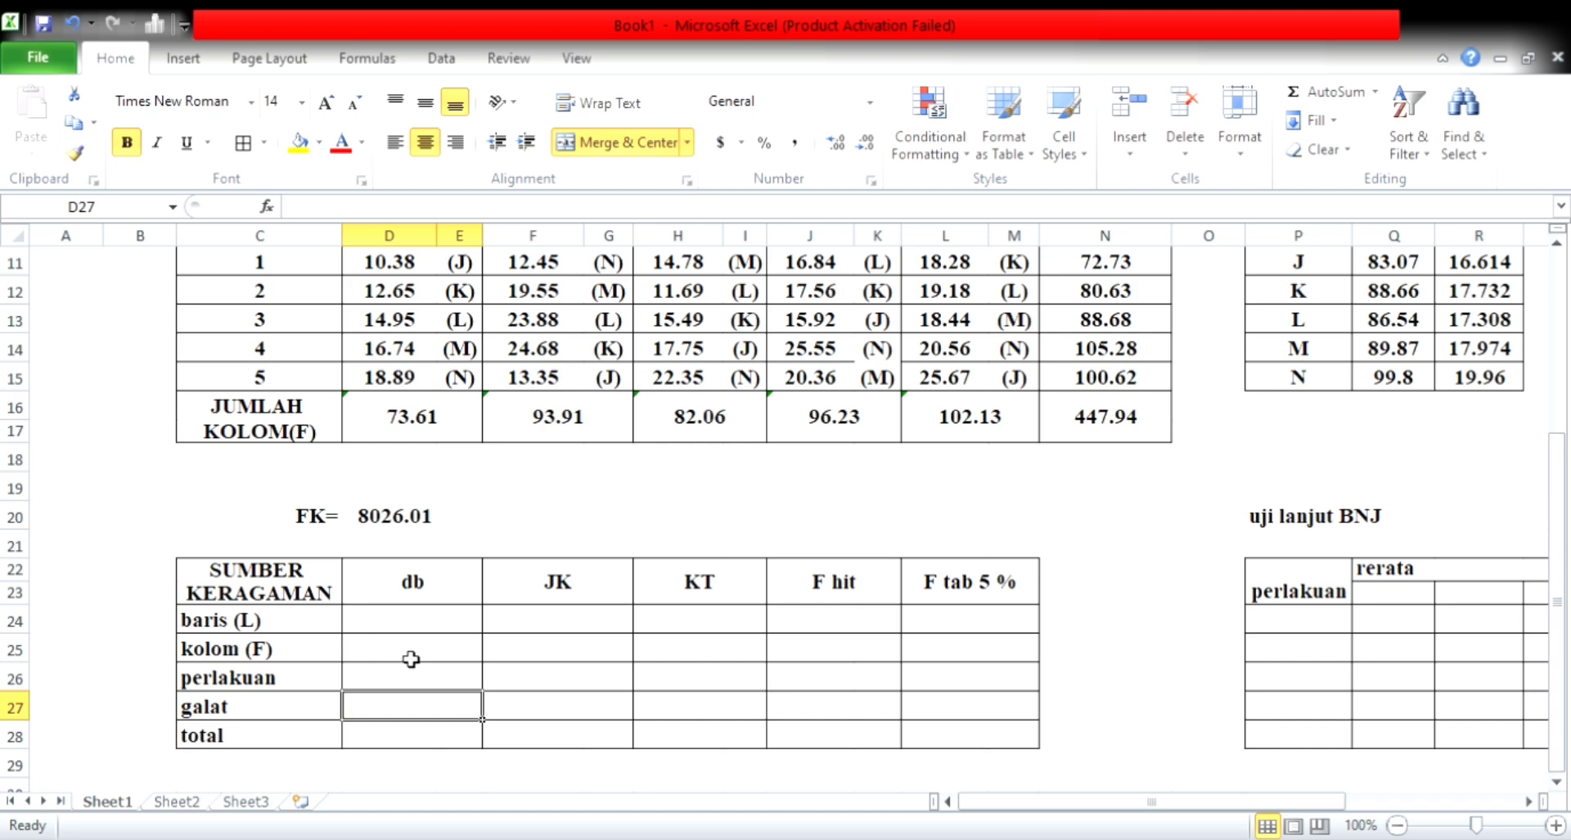
{"action": "left_click", "coordinate": [411, 738]}
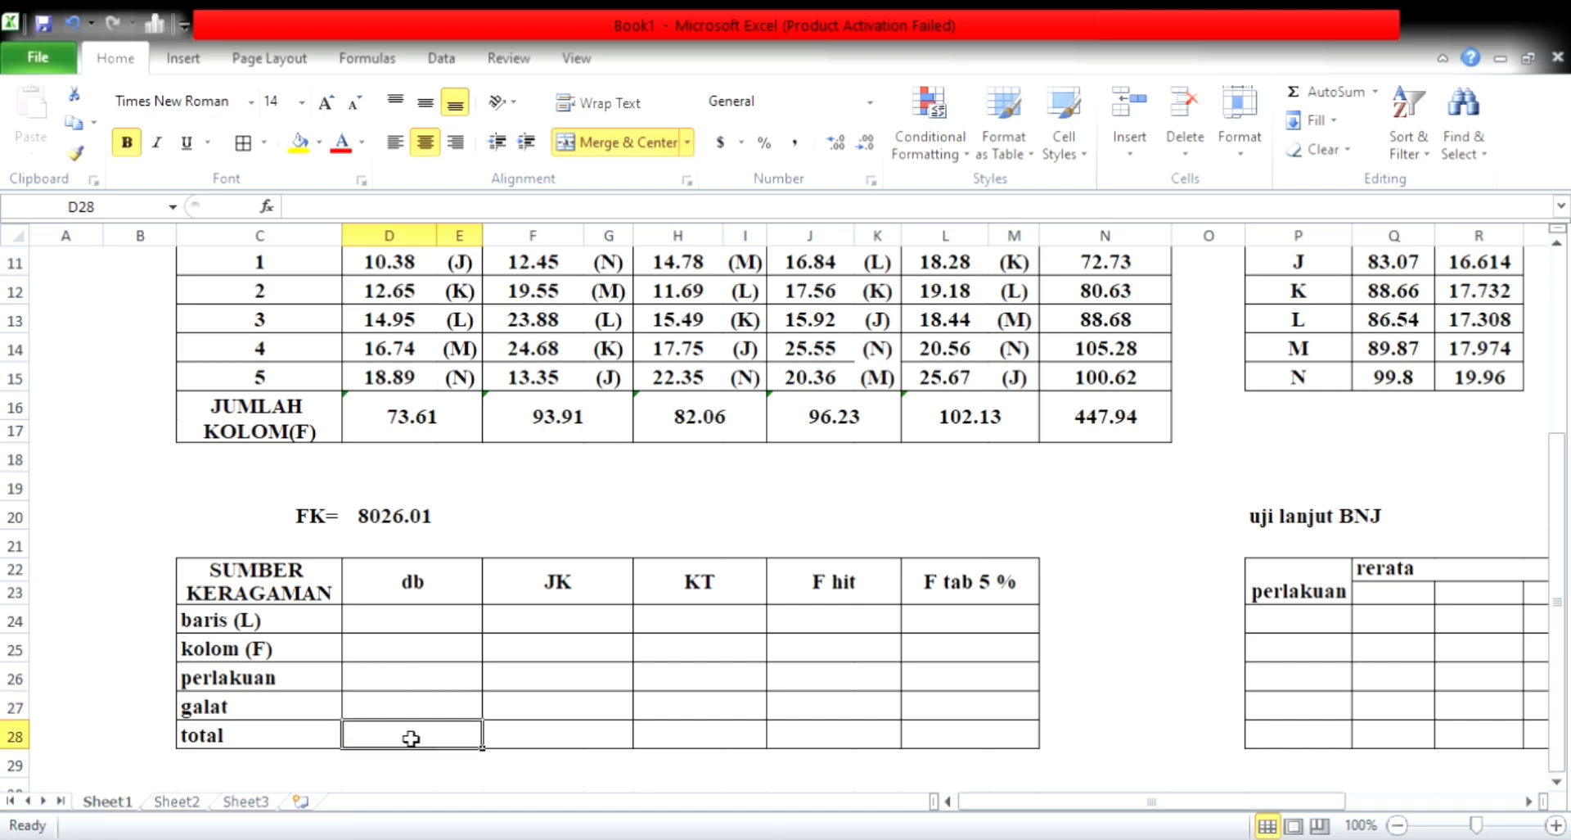
{"action": "type", "text": "="}
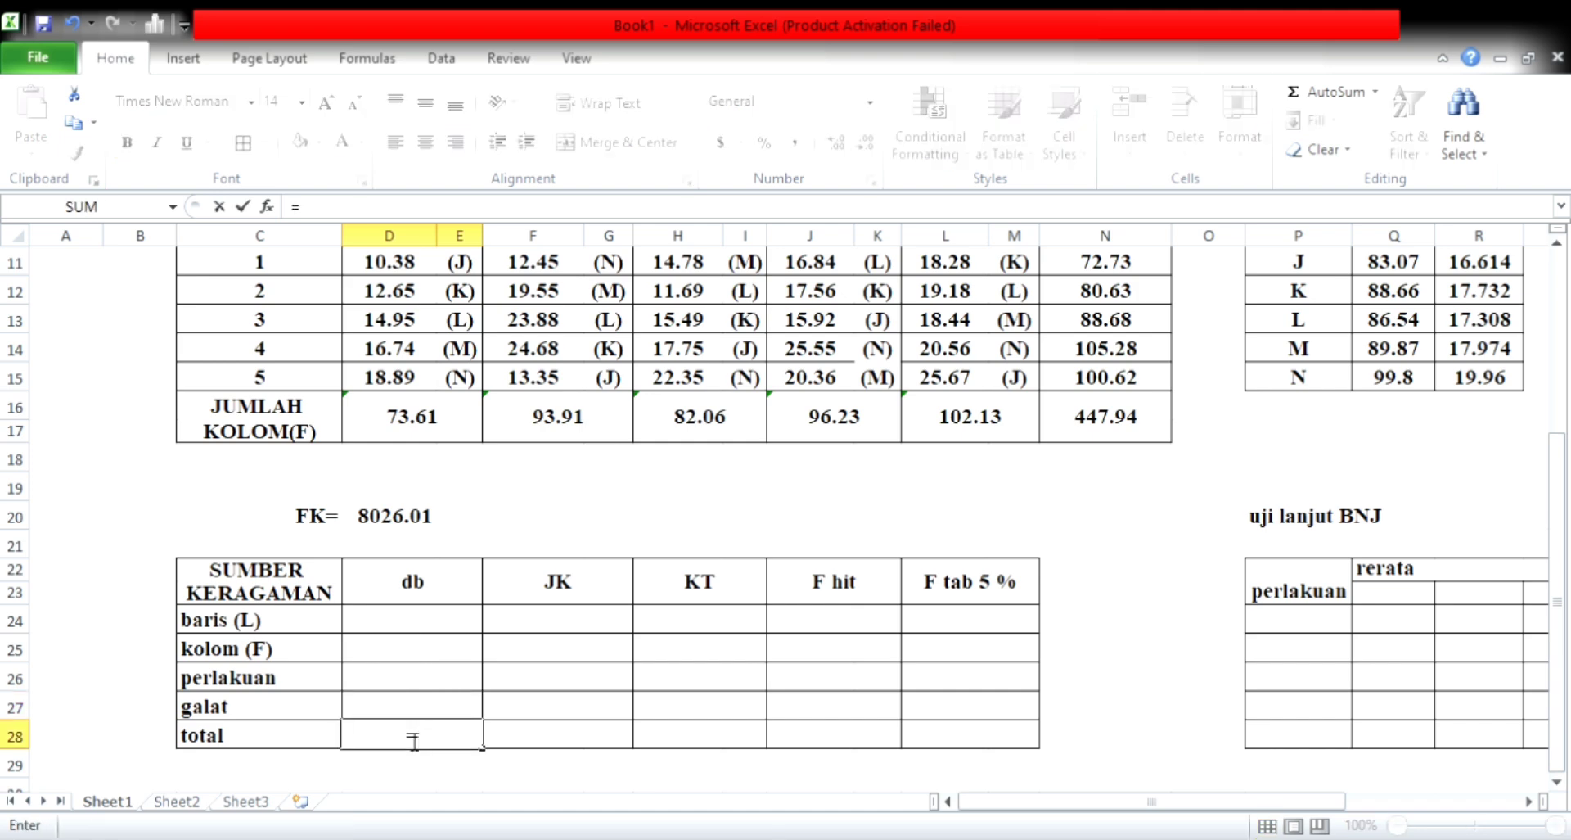
{"action": "type", "text": "(5*"}
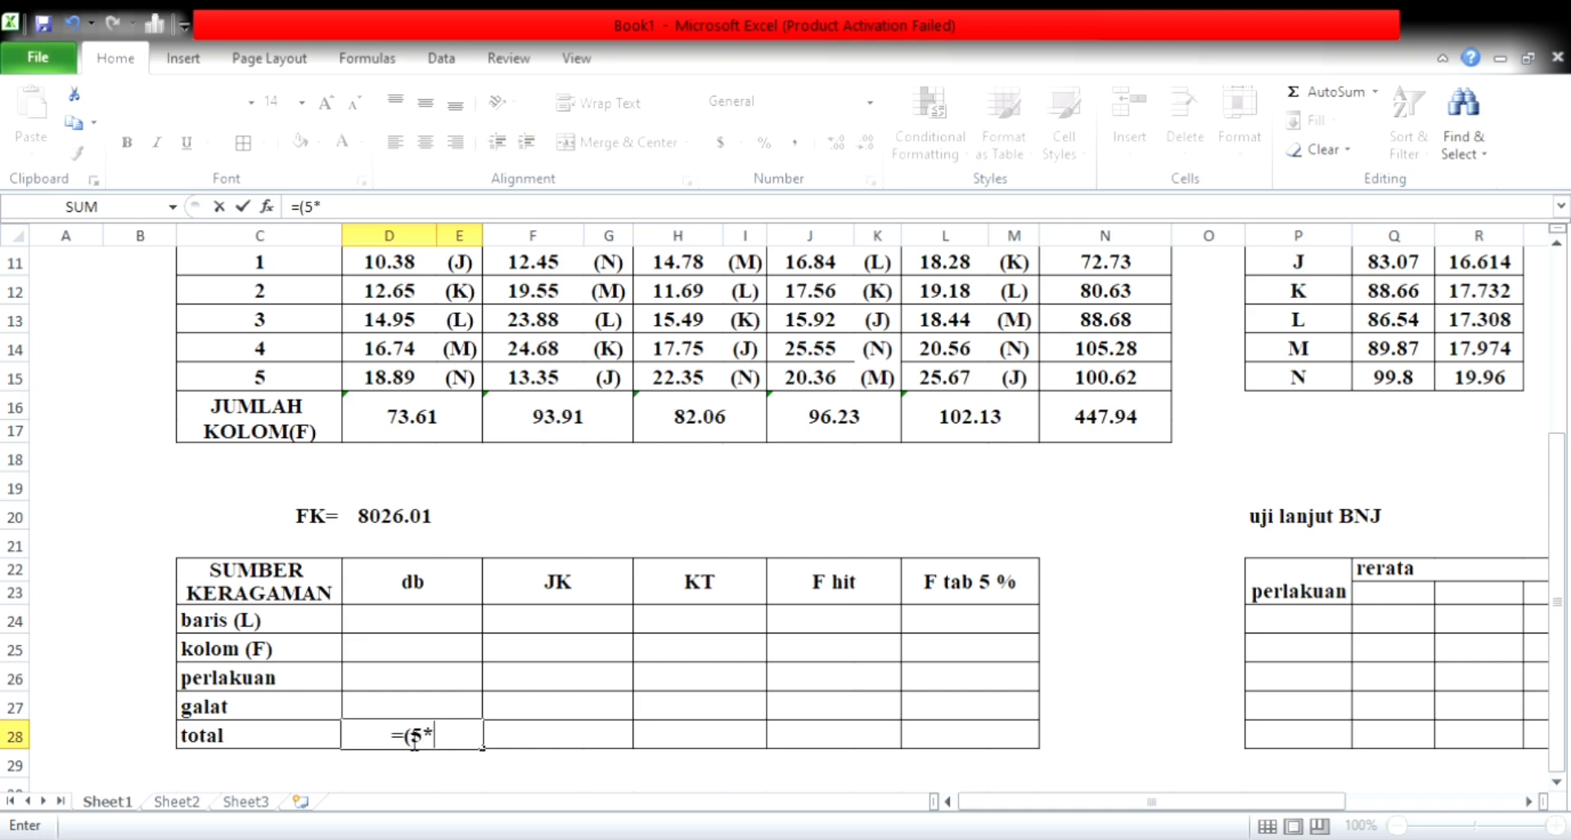
{"action": "type", "text": "5)-1"}
{"action": "key", "text": "Return"}
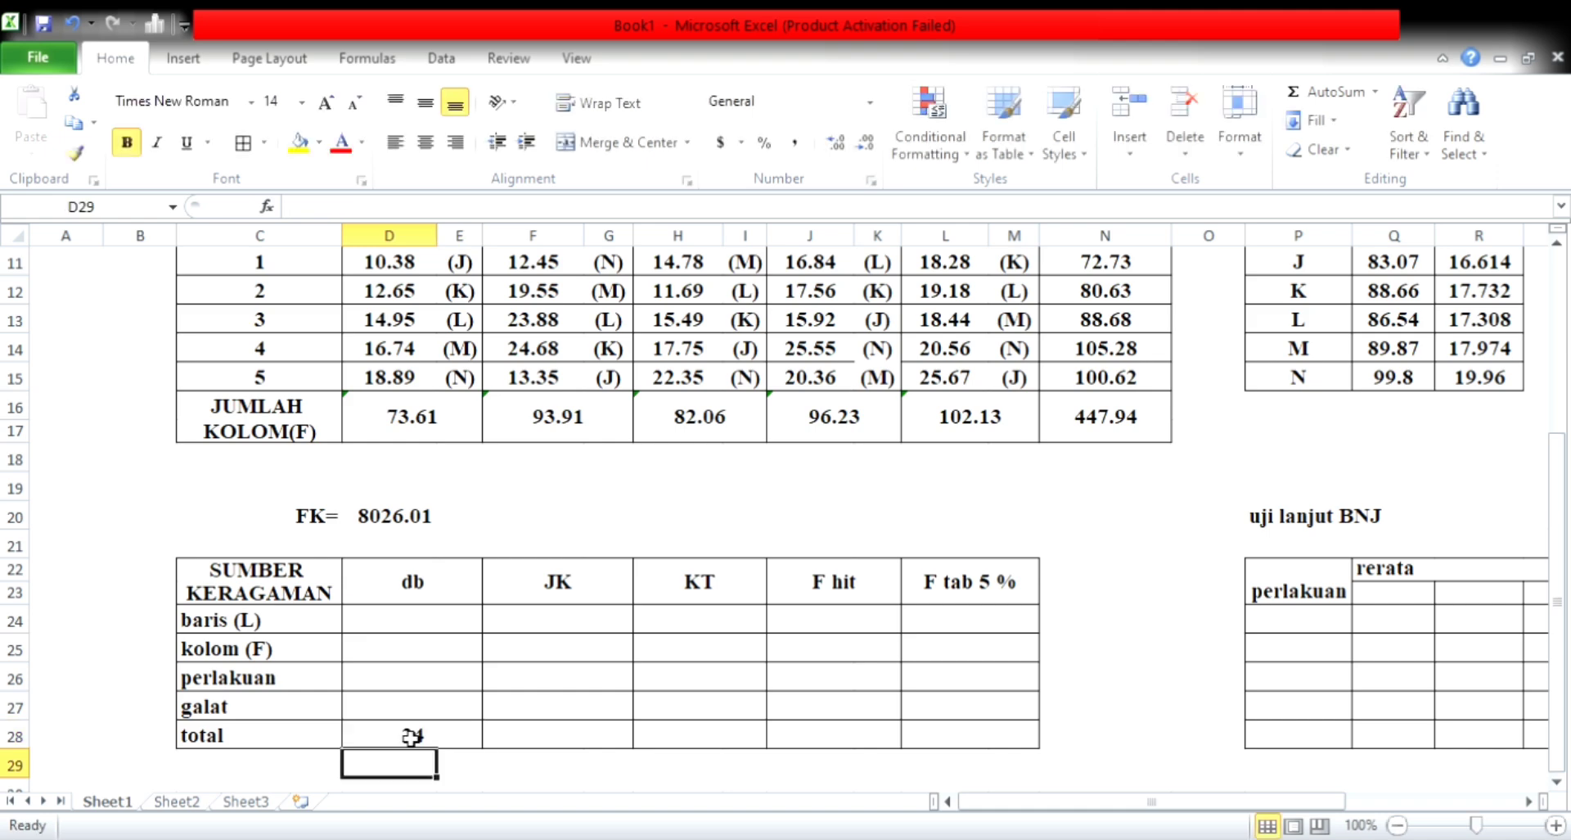
- Enter the db for baris (L) in D24 with the formula =counta(D10:M10)-1
{"action": "left_click", "coordinate": [456, 626]}
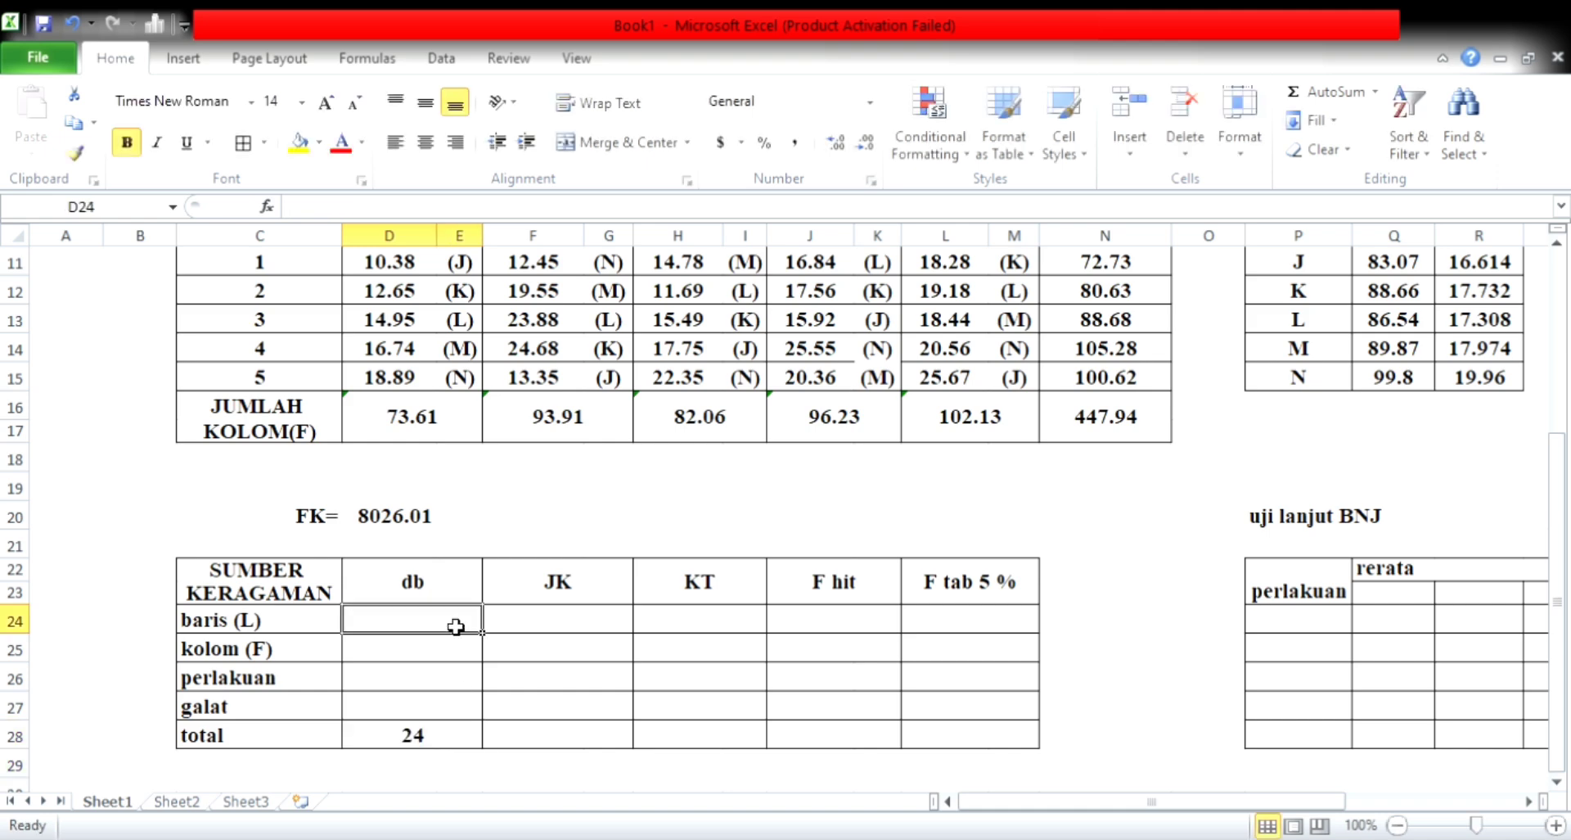
{"action": "scroll", "coordinate": [455, 626], "scroll_direction": "up", "scroll_amount": 2}
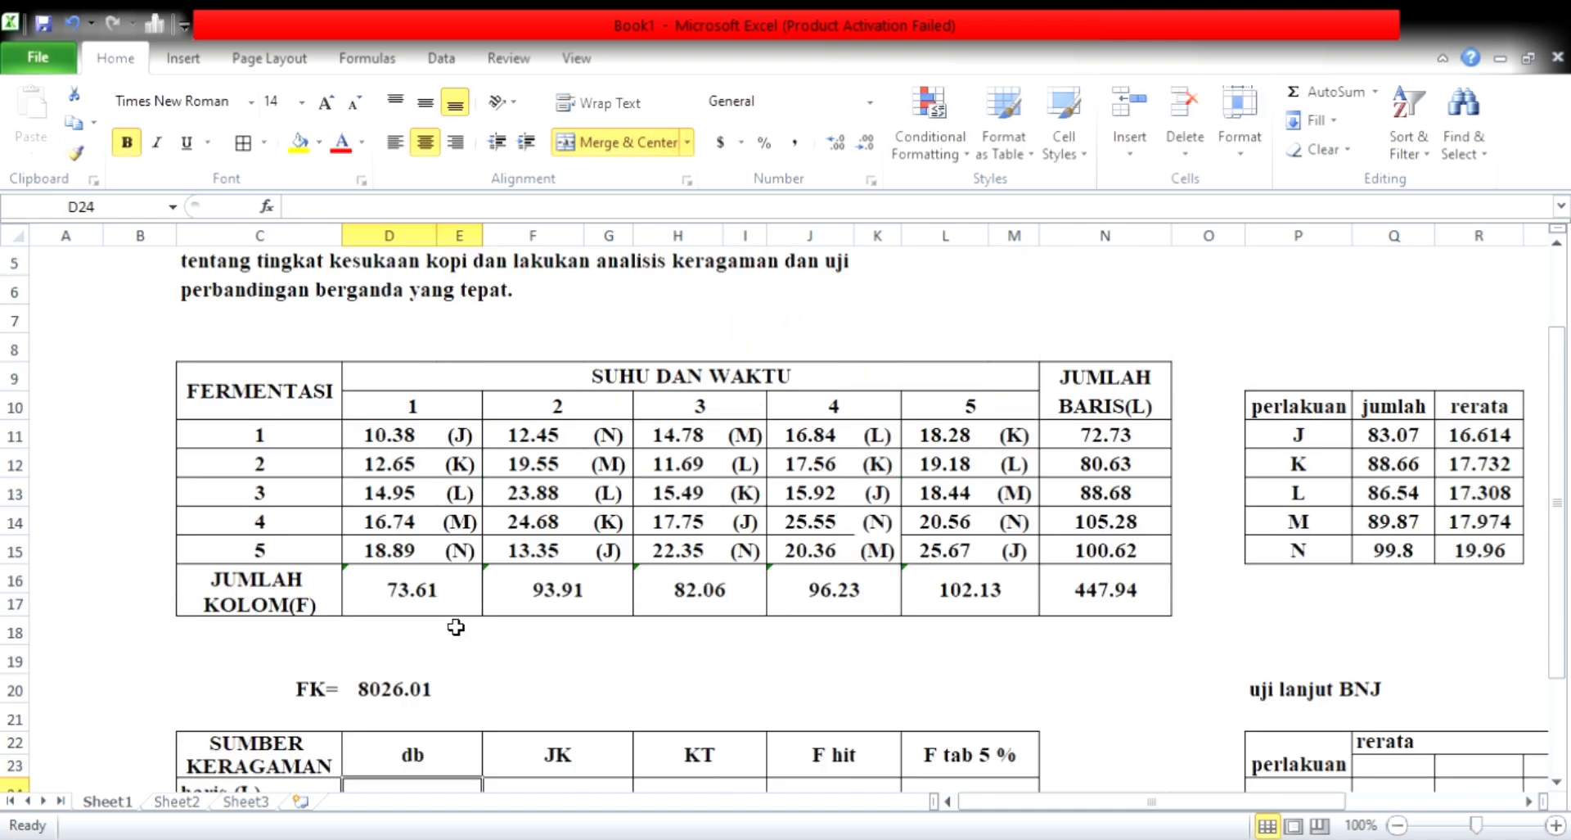
{"action": "scroll", "coordinate": [455, 626], "scroll_direction": "down", "scroll_amount": 1}
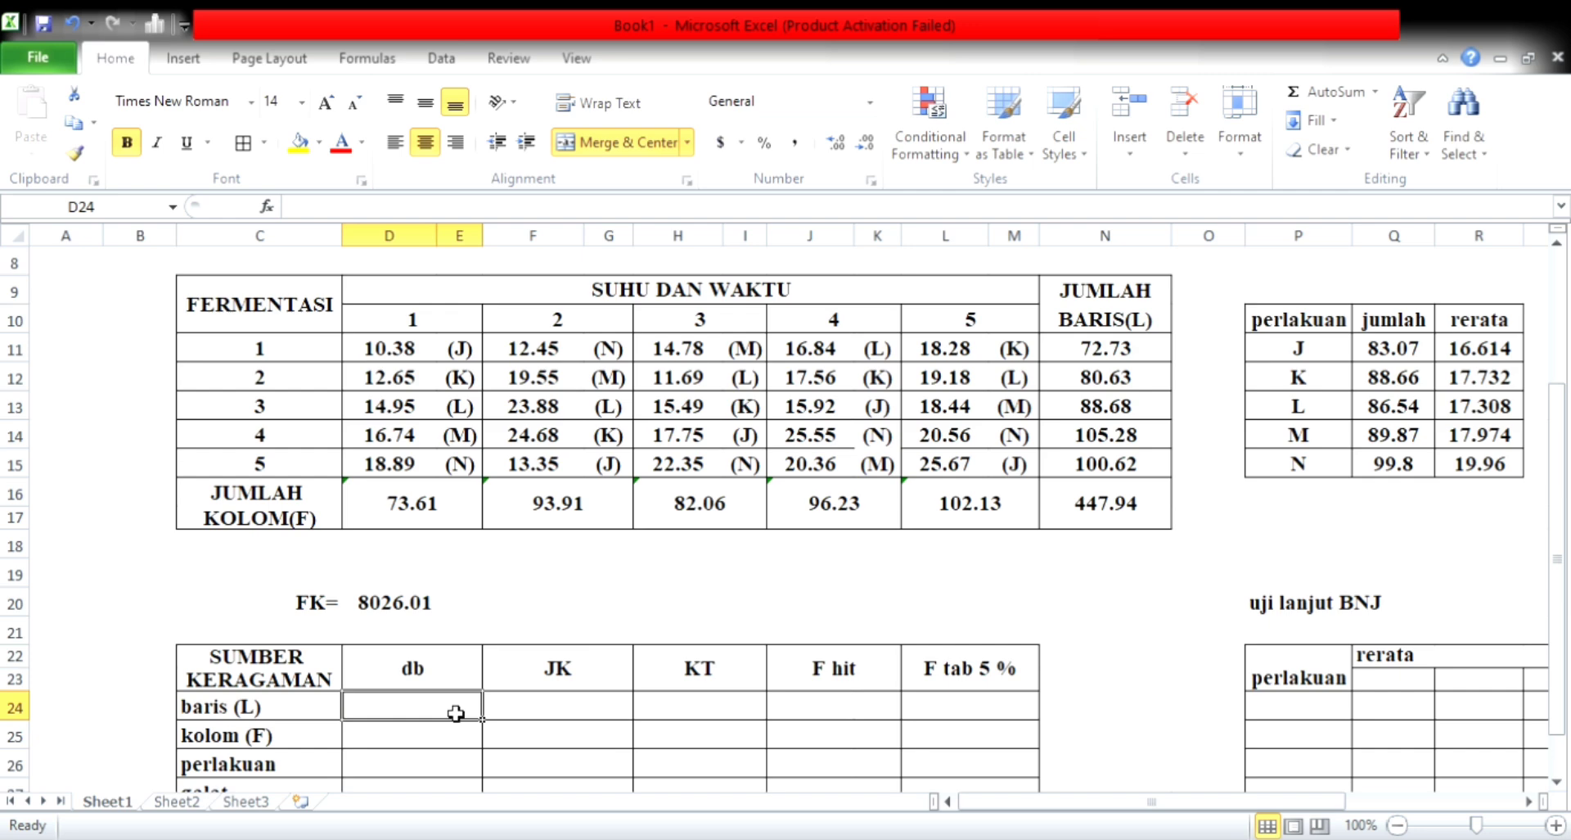
{"action": "type", "text": "=c"}
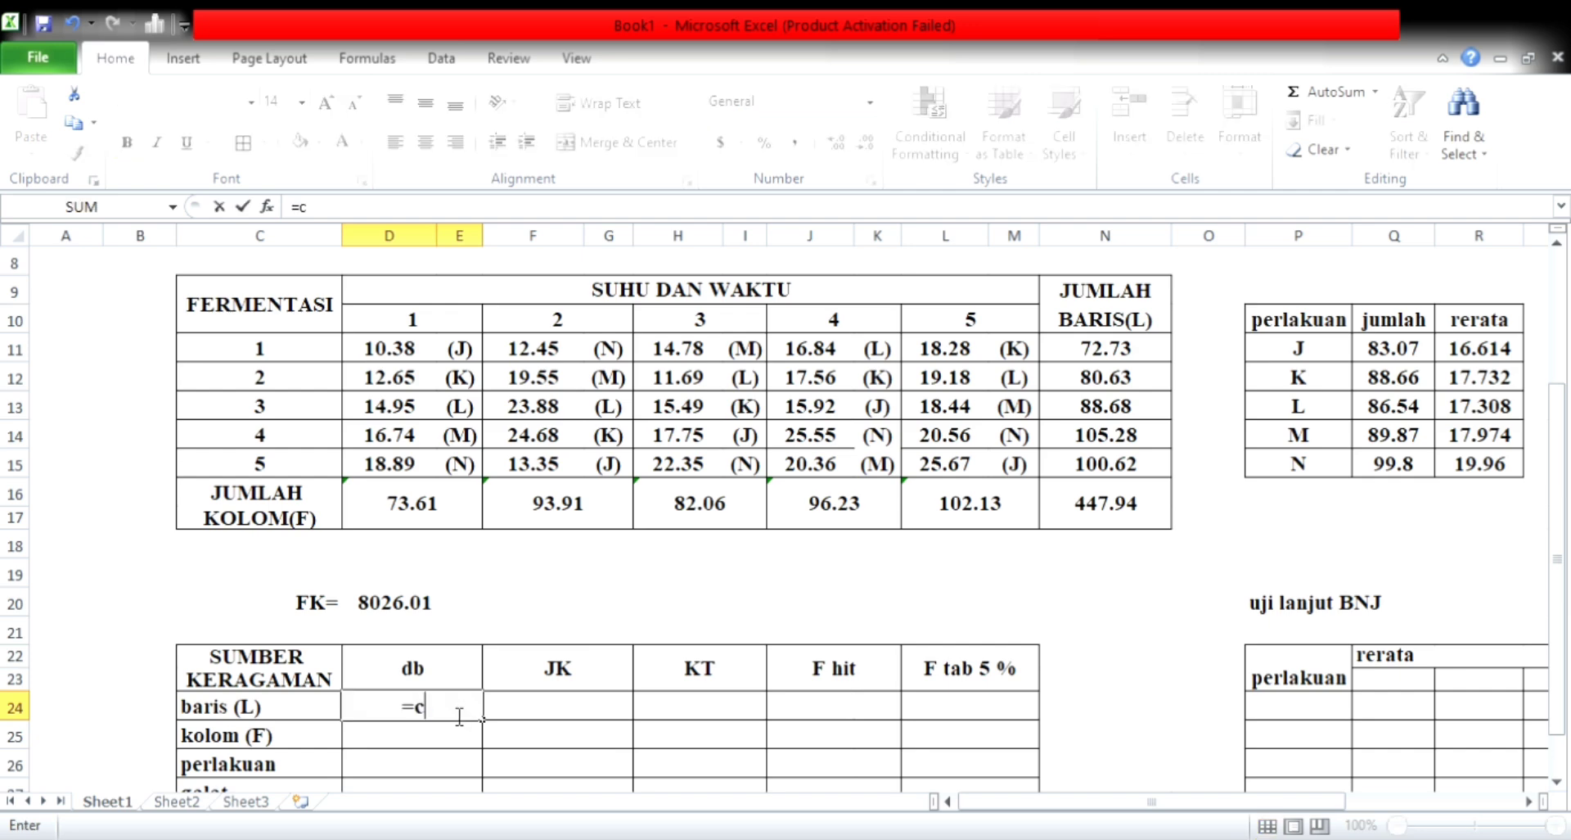
{"action": "type", "text": "ounta"}
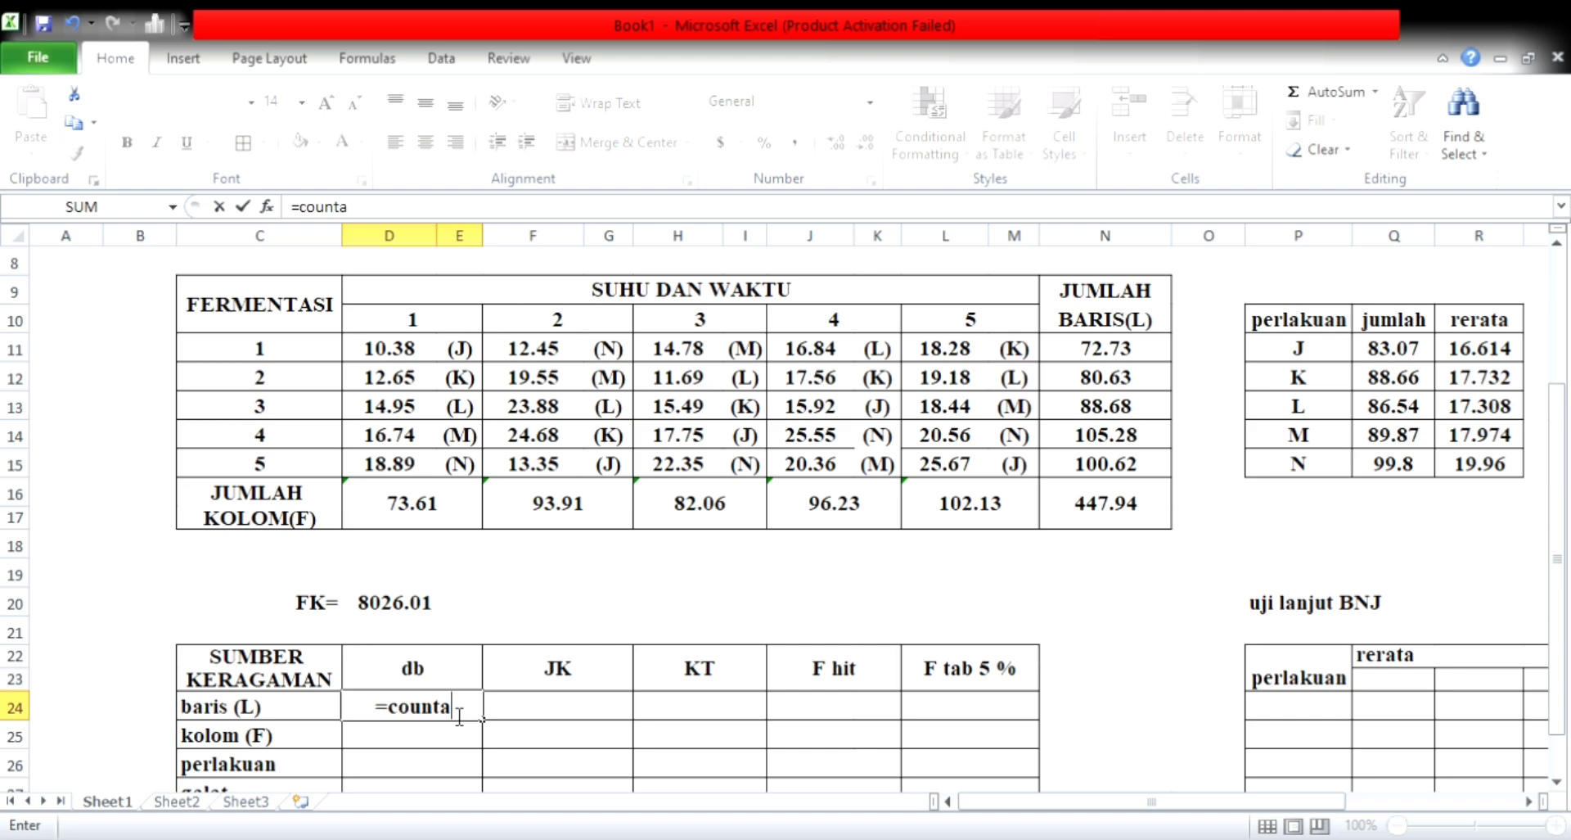
{"action": "type", "text": "("}
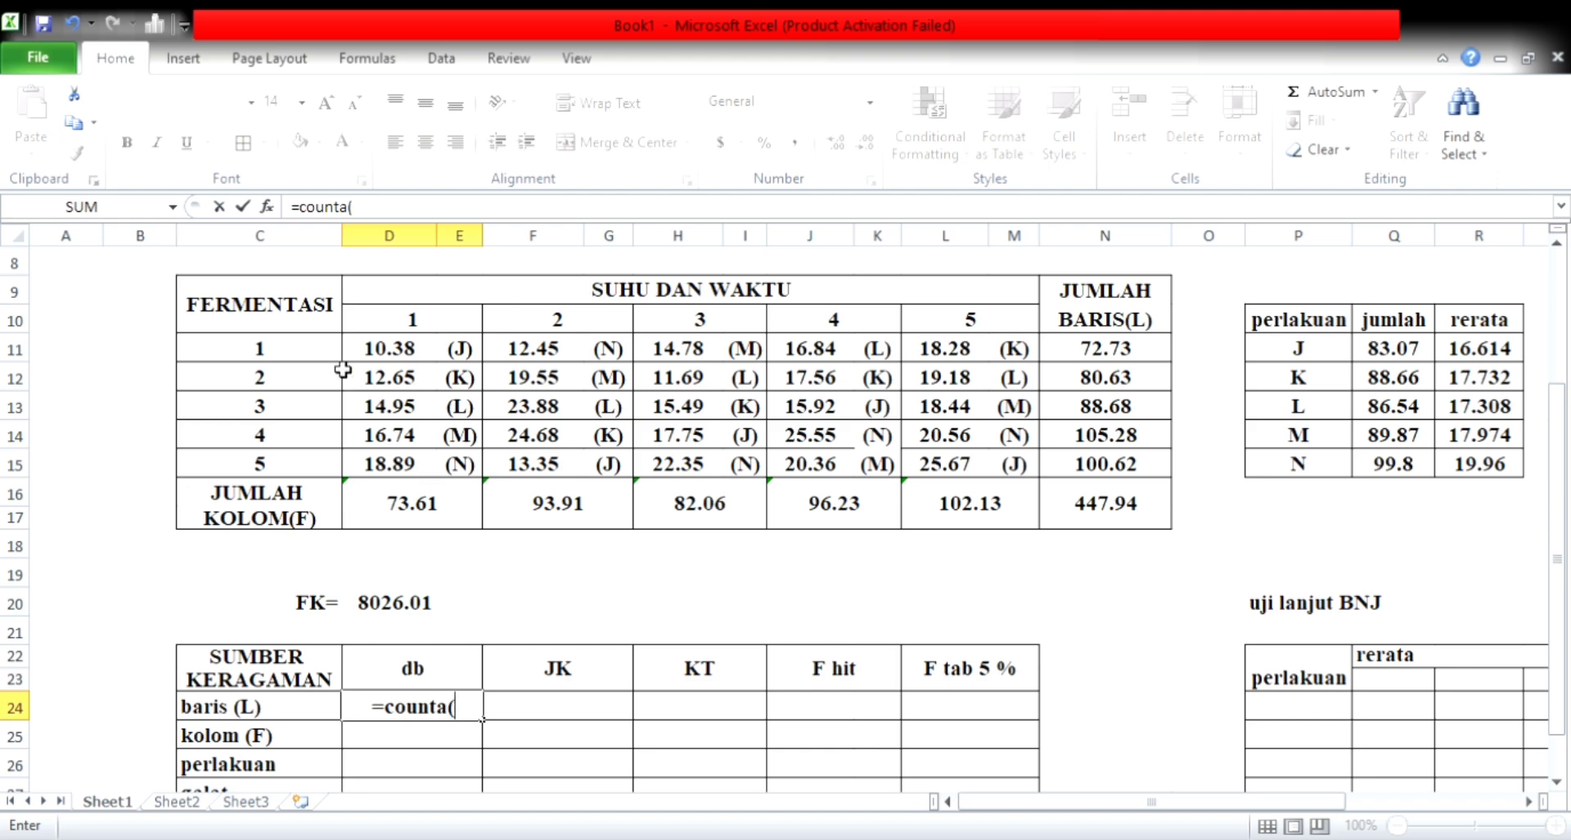
{"action": "left_click_drag", "start_coordinate": [395, 326], "coordinate": [938, 324]}
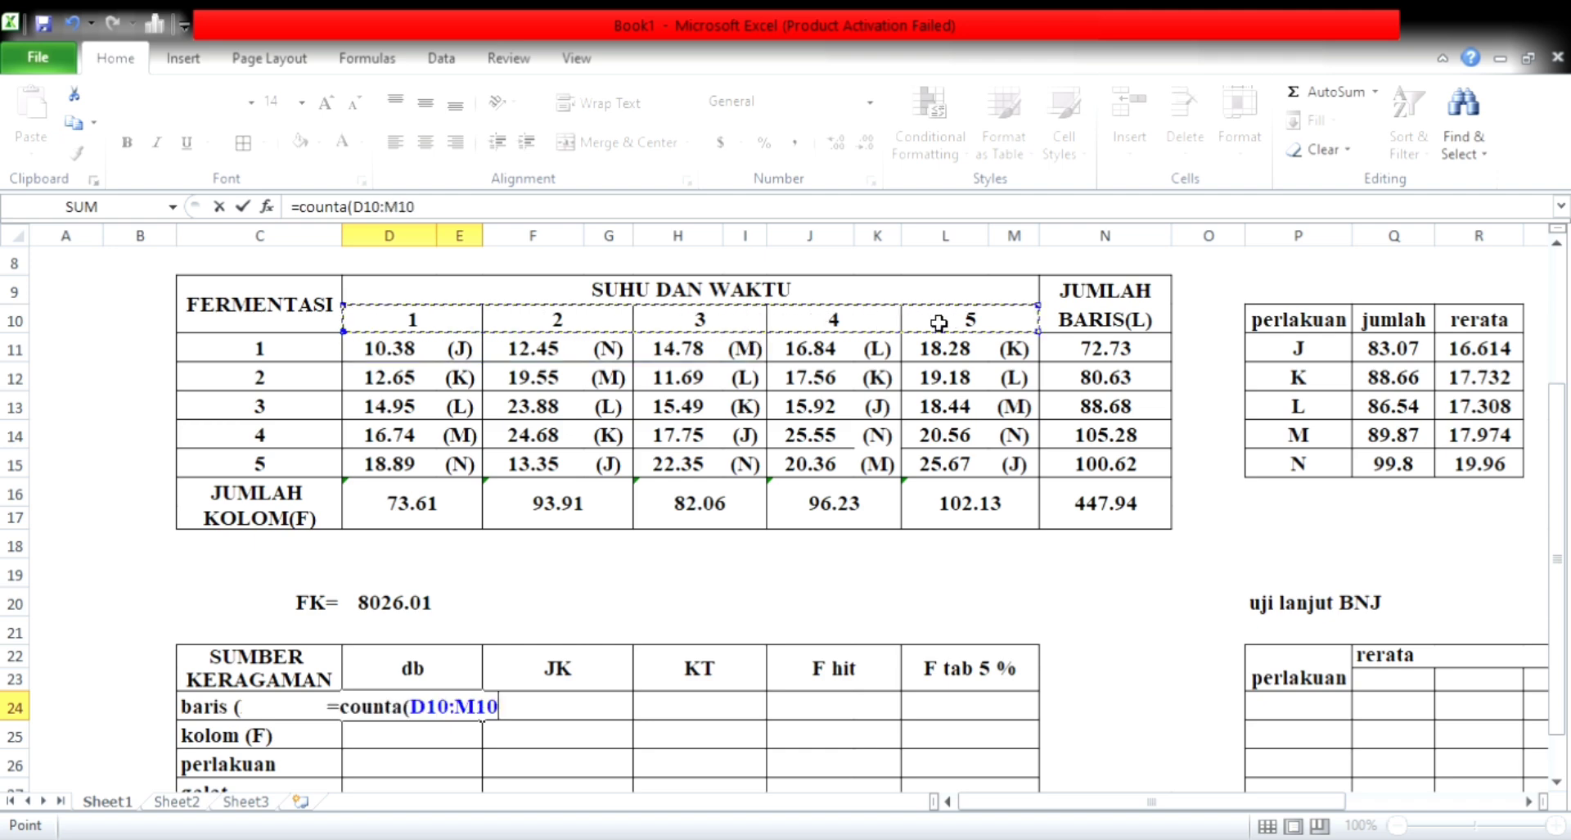
{"action": "type", "text": ")-"}
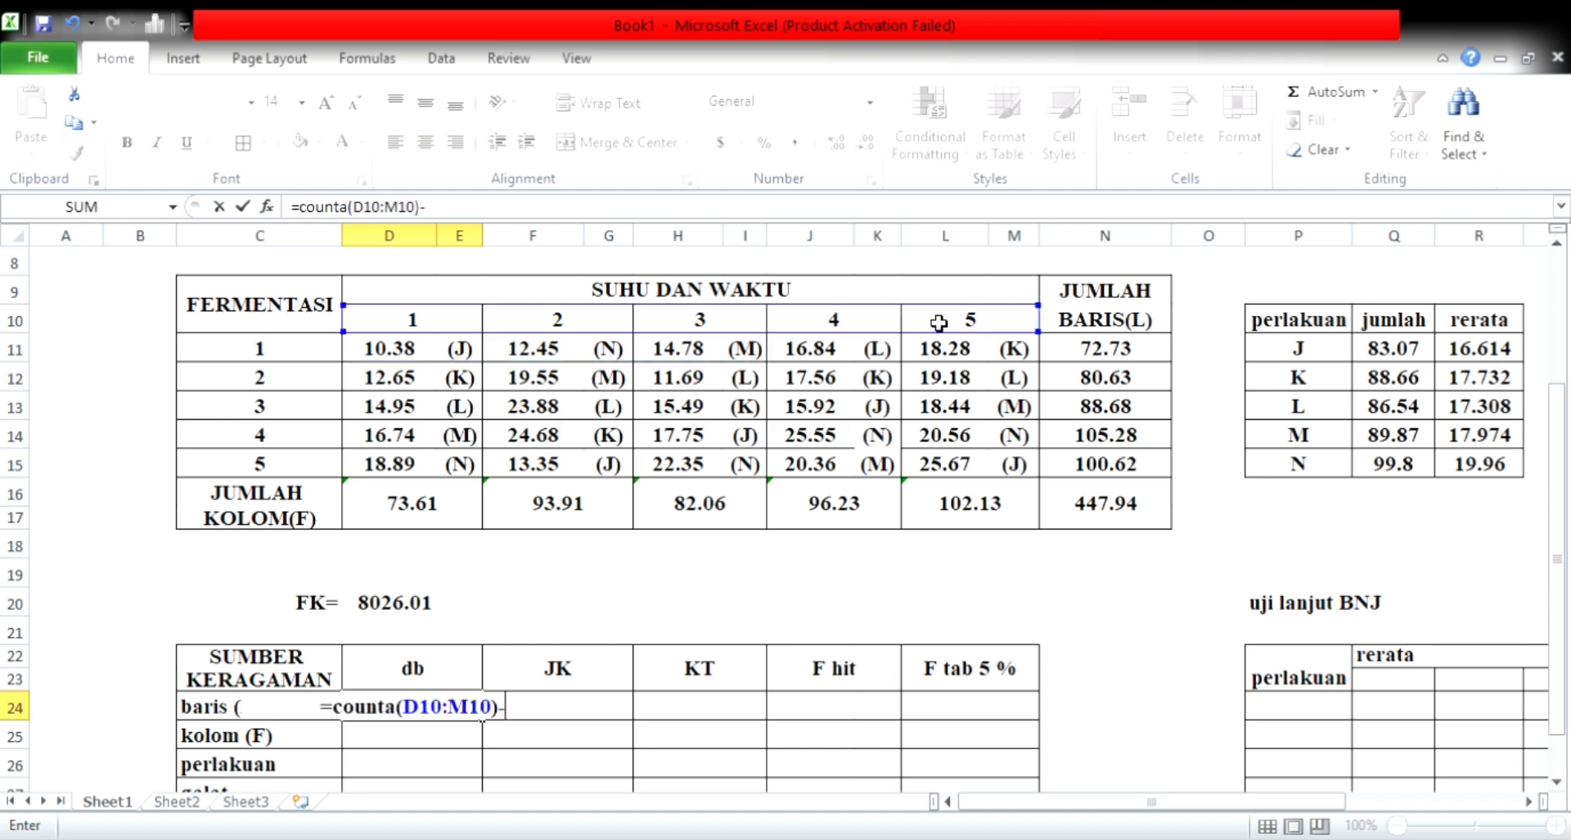
{"action": "type", "text": "1"}
{"action": "key", "text": "Return"}
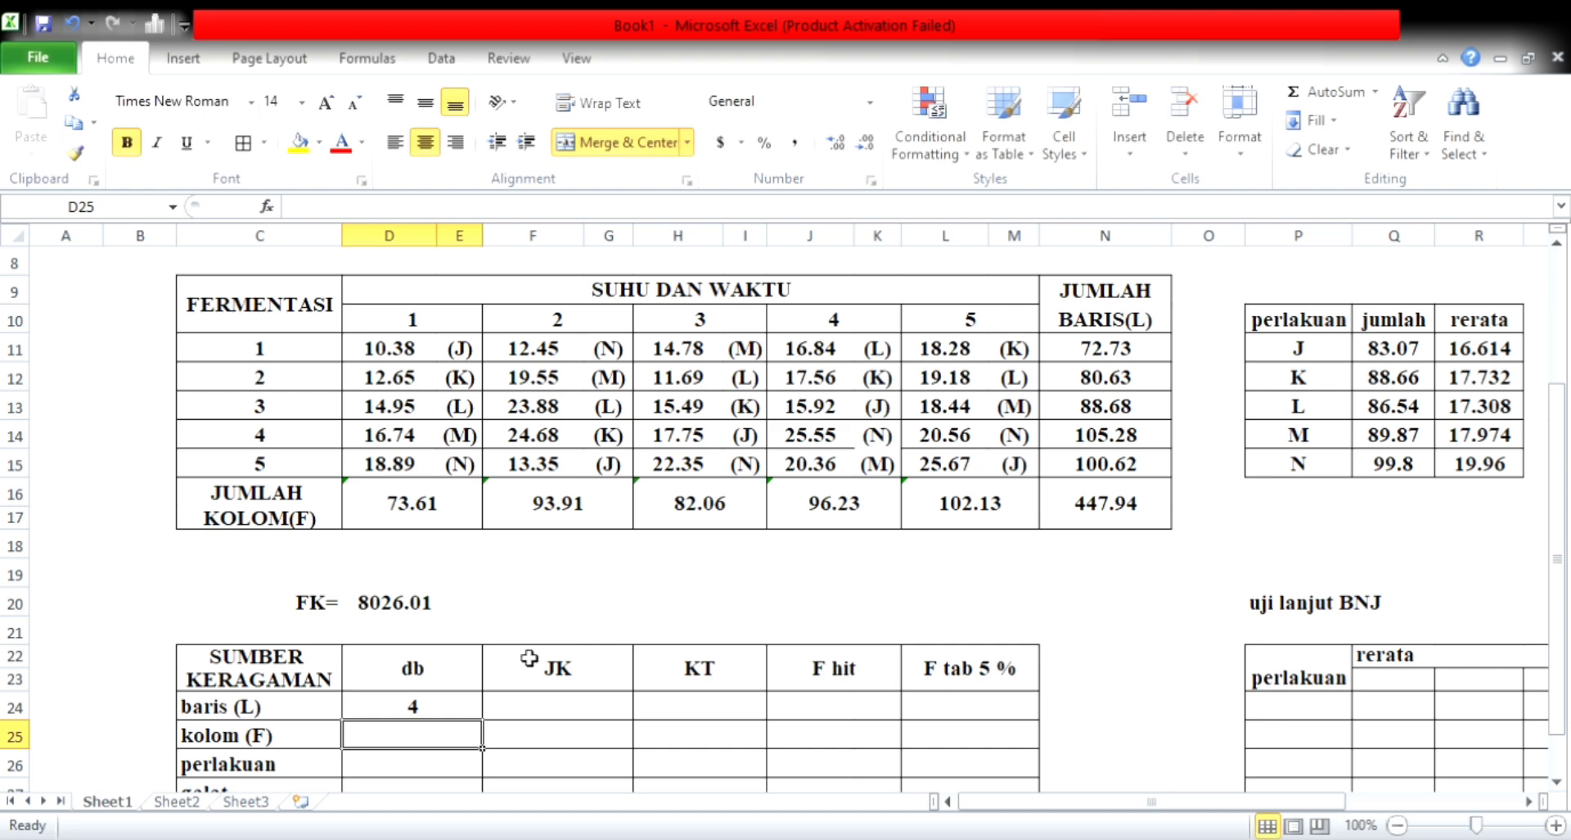
- Enter the db for kolom (F) in D25 with the formula =counta(C11:C15)-1
{"action": "type", "text": "=c"}
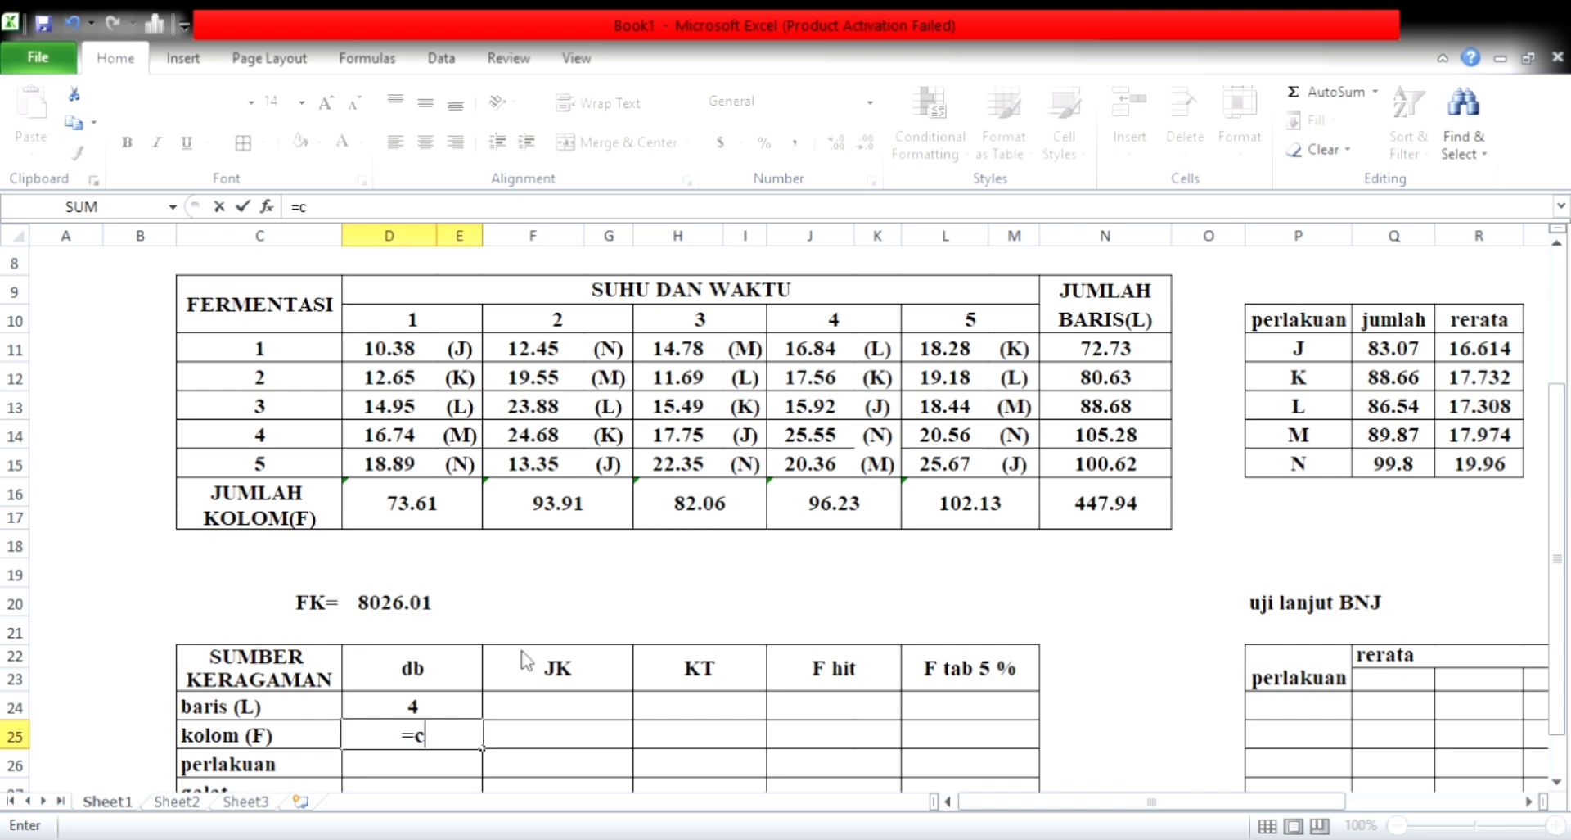
{"action": "type", "text": "ounta"}
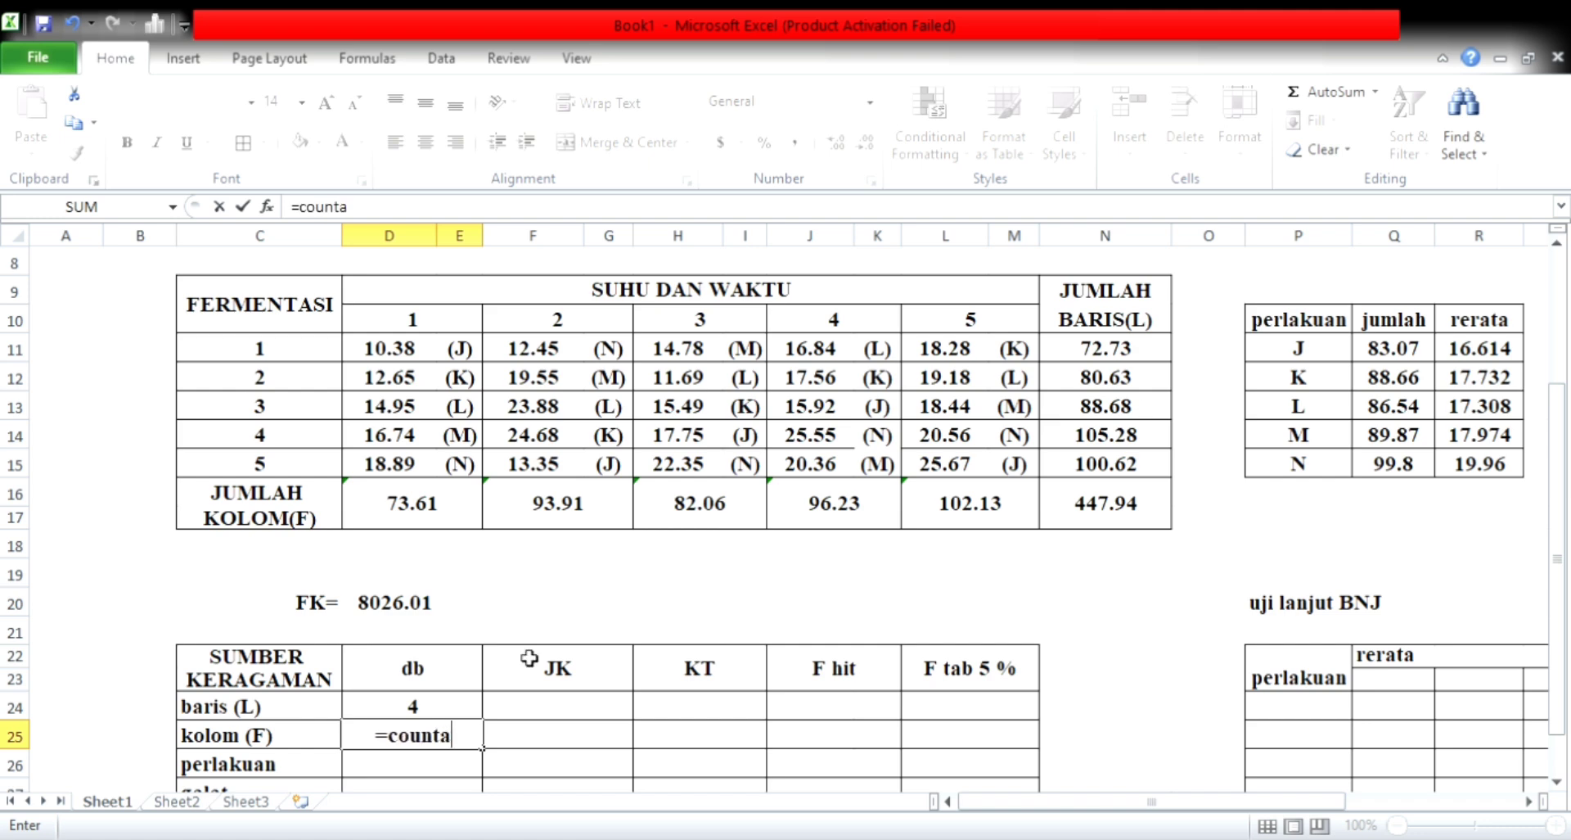
{"action": "type", "text": "("}
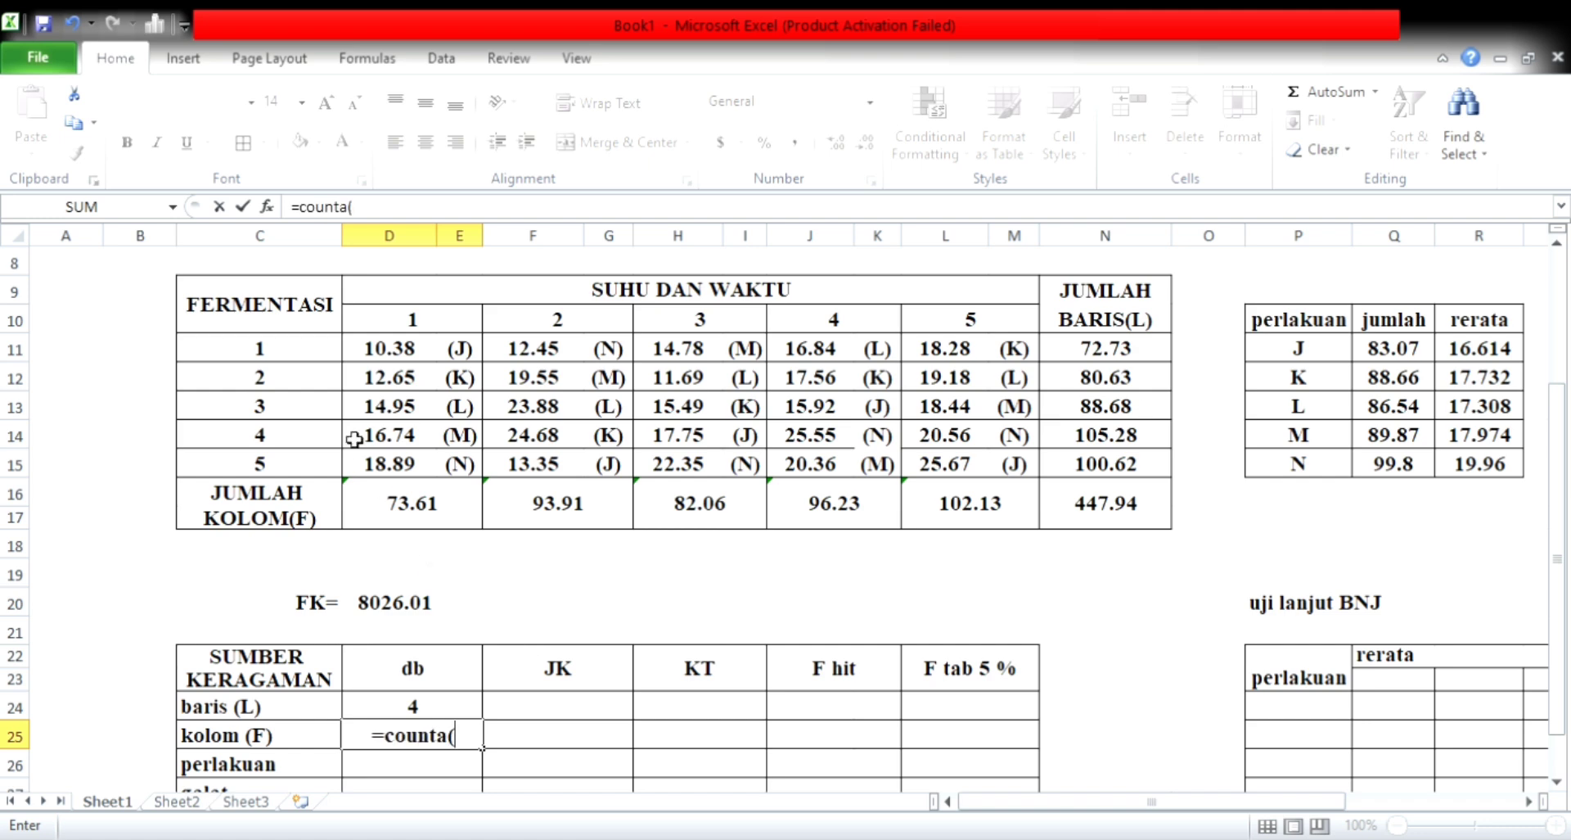
{"action": "left_click_drag", "start_coordinate": [307, 354], "coordinate": [311, 459]}
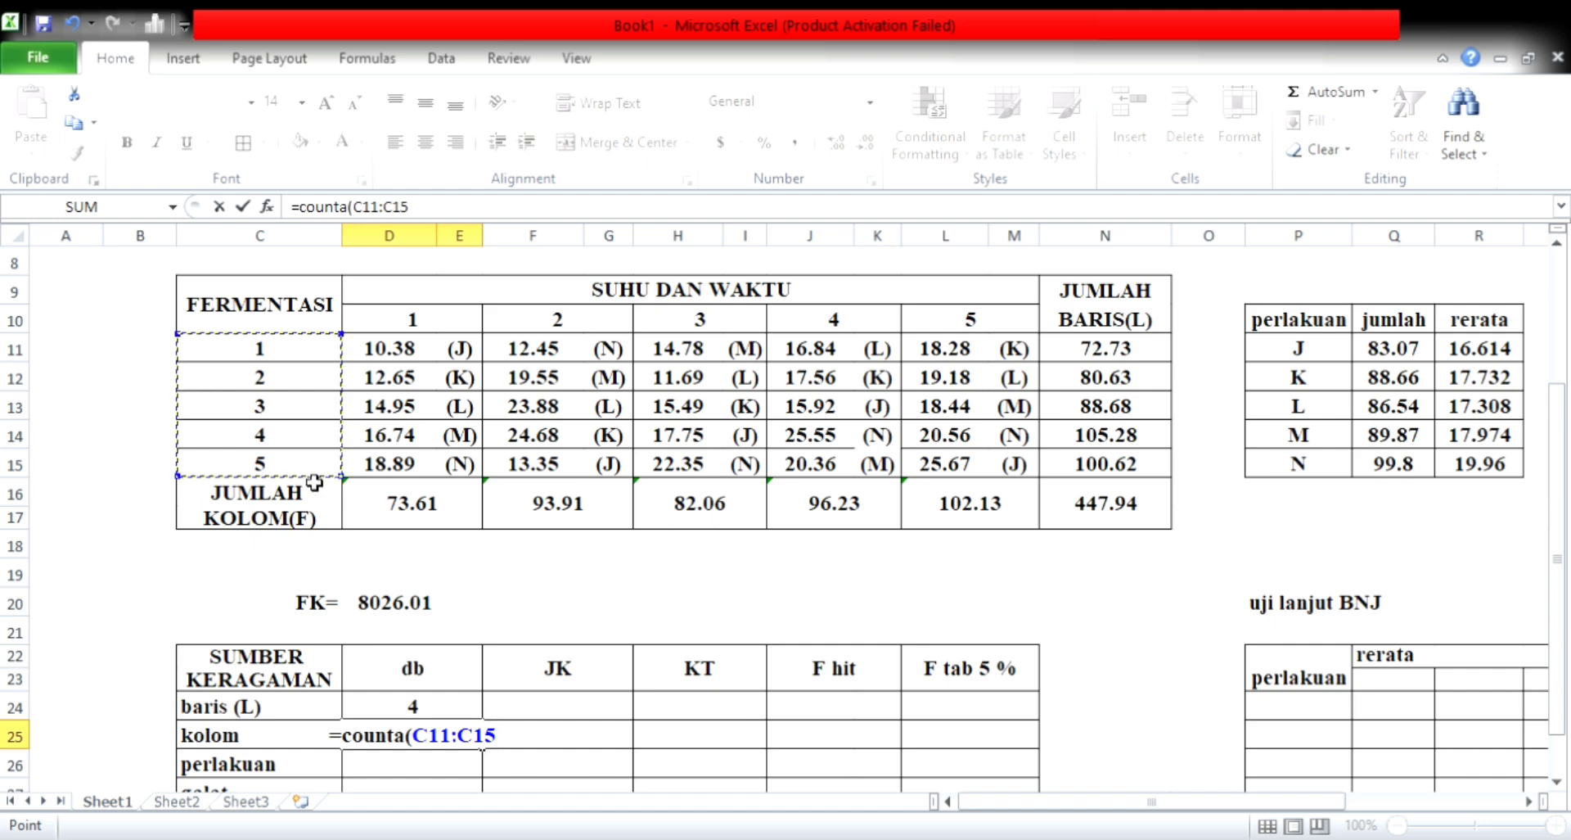
{"action": "type", "text": ")"}
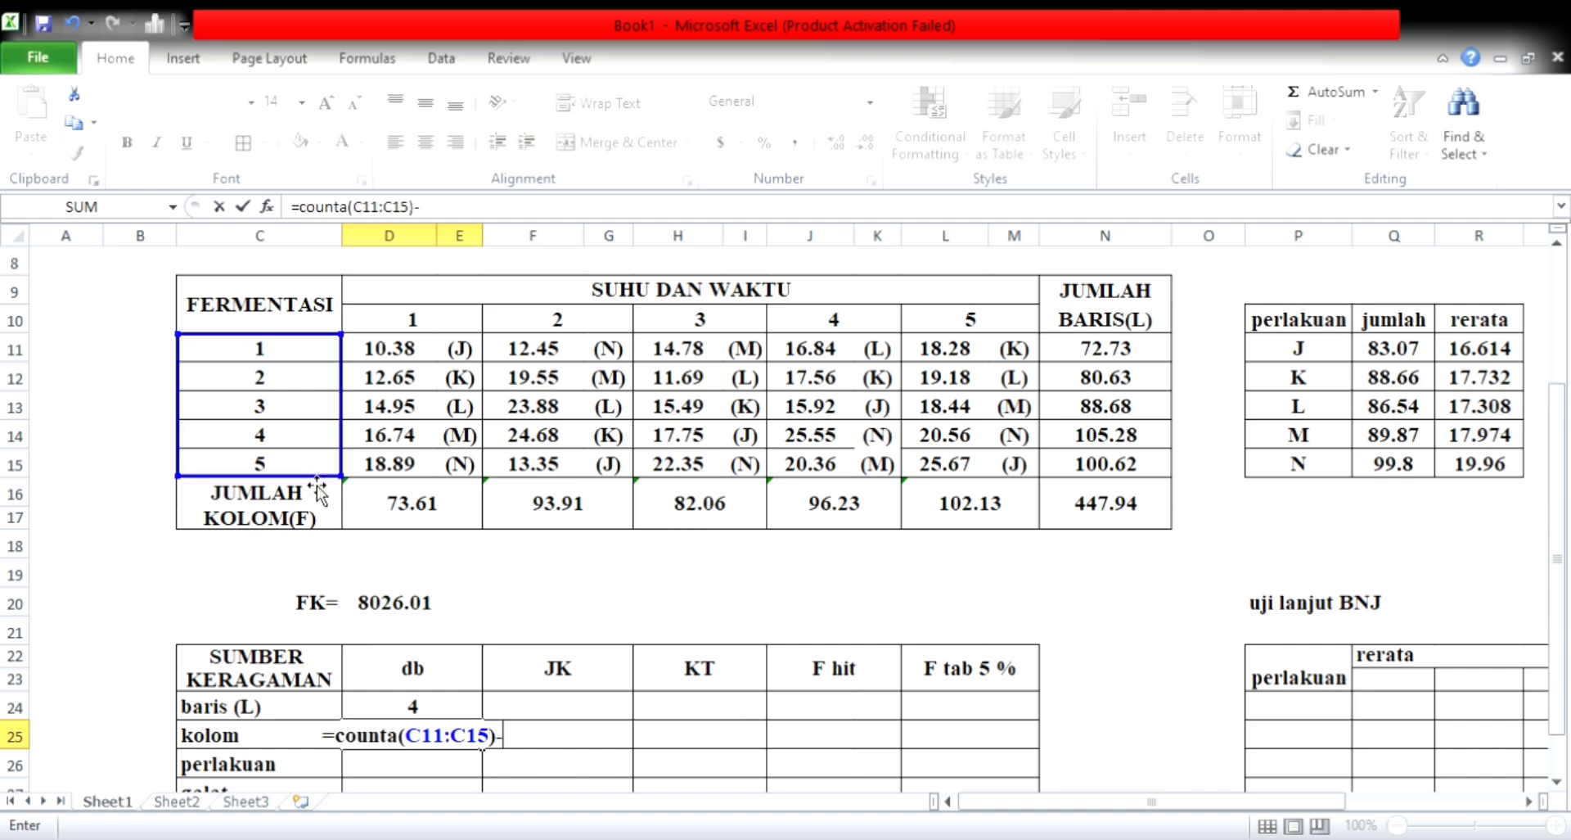
{"action": "type", "text": "-1"}
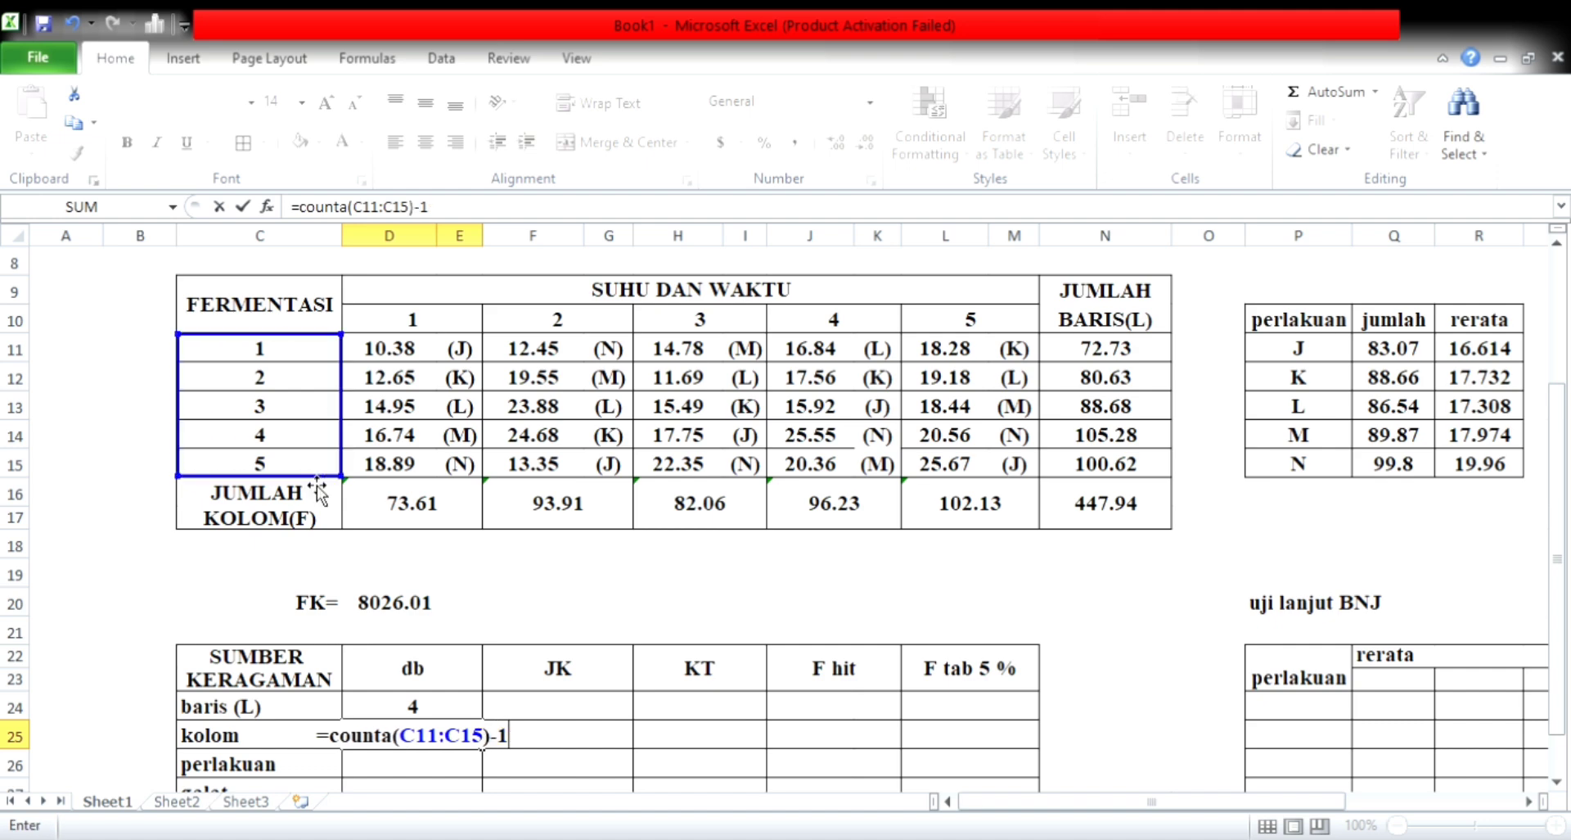
{"action": "key", "text": "Return"}
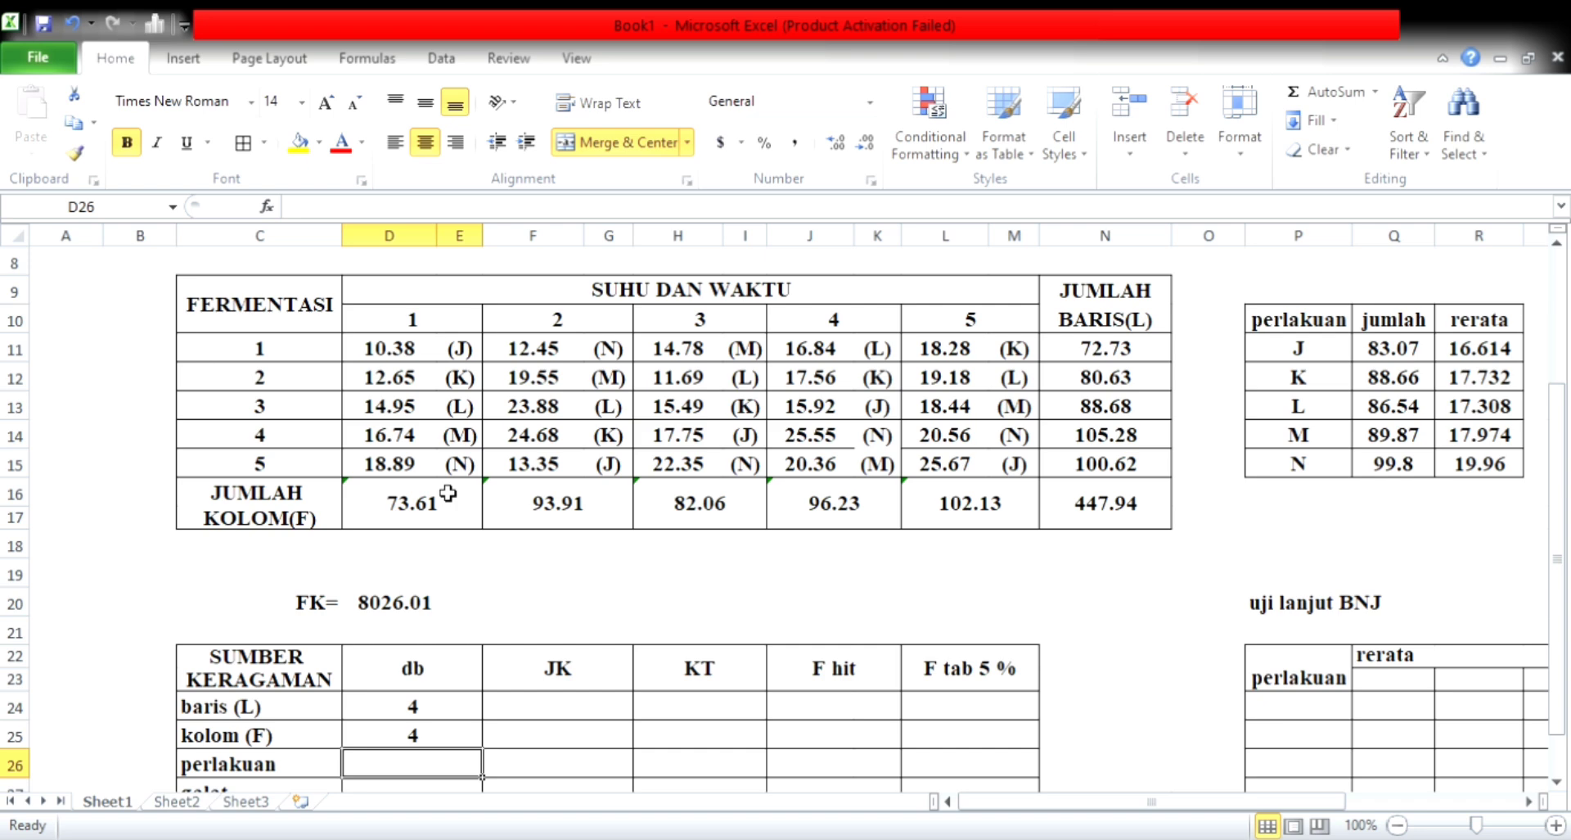
{"action": "scroll", "coordinate": [447, 492], "scroll_direction": "down", "scroll_amount": 2}
{"action": "scroll", "coordinate": [448, 492], "scroll_direction": "up", "scroll_amount": 1}
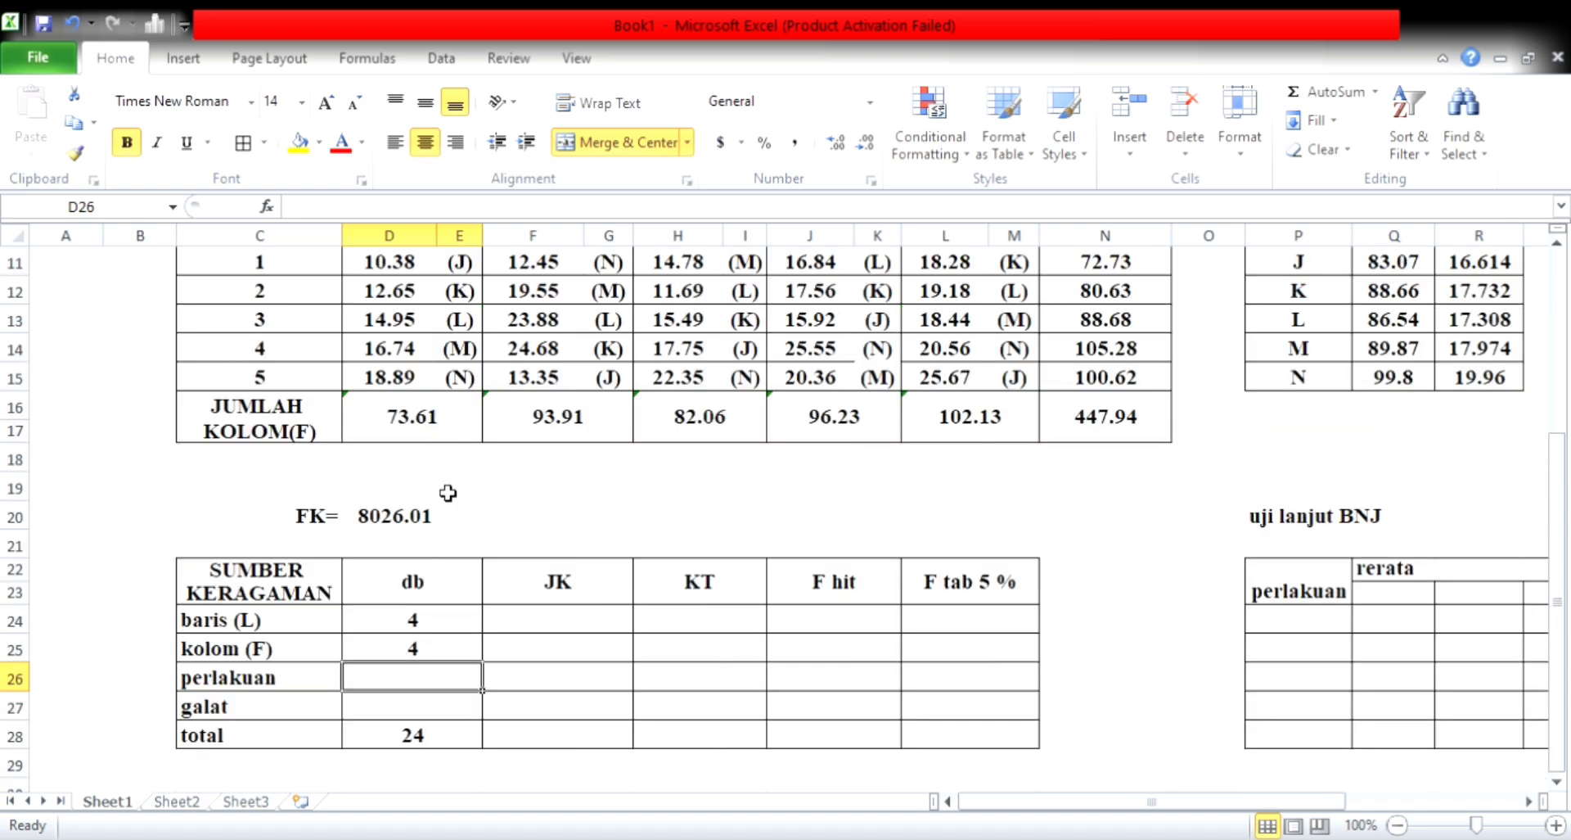
- Enter the db for perlakuan in D26 with the formula =counta(P11:P15)-1
{"action": "scroll", "coordinate": [448, 492], "scroll_direction": "up", "scroll_amount": 1}
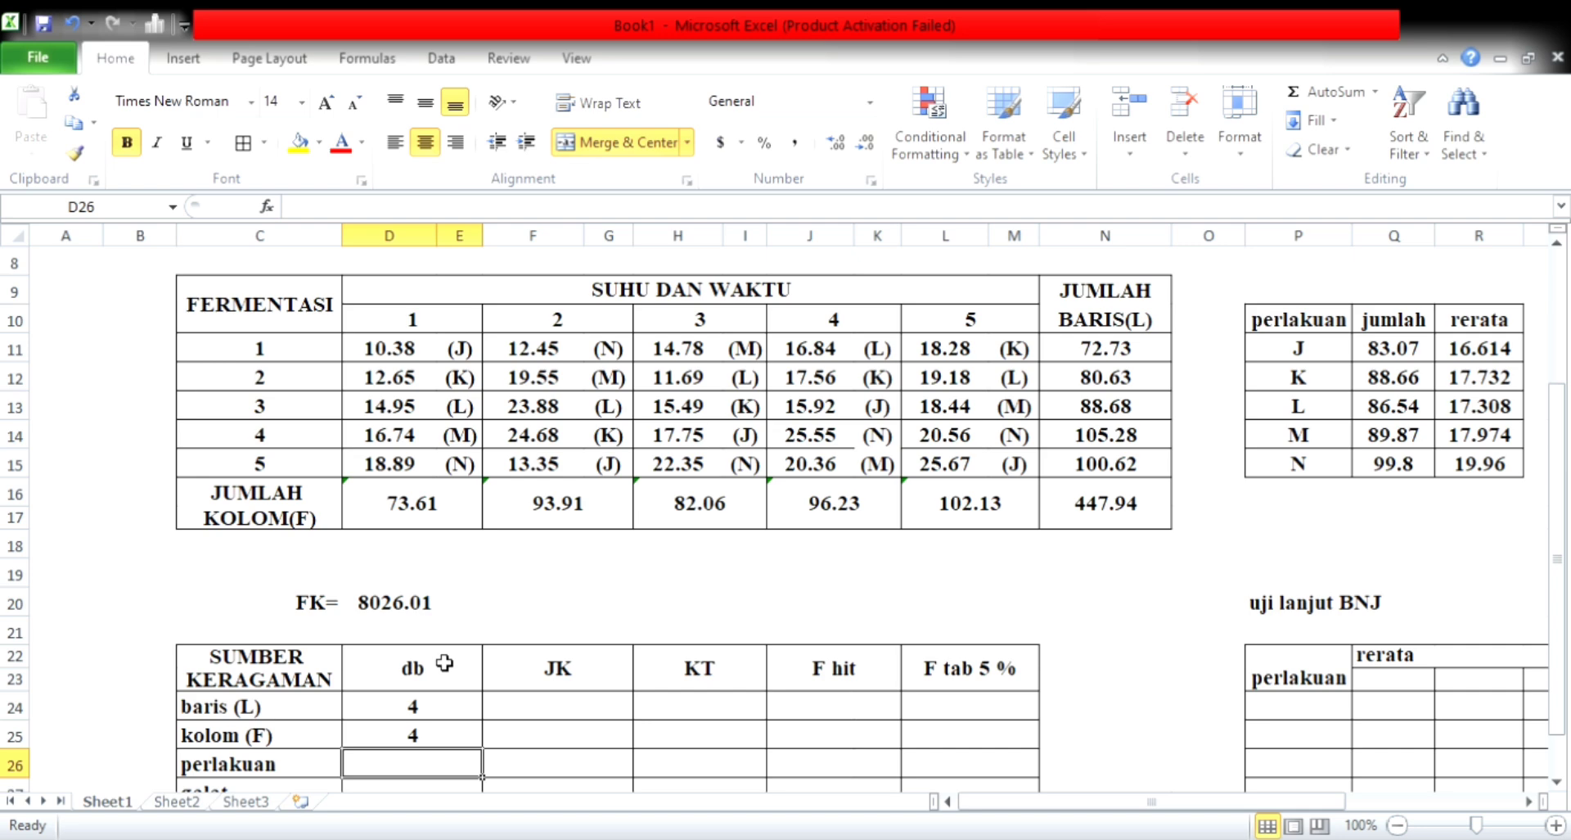
{"action": "type", "text": "=c"}
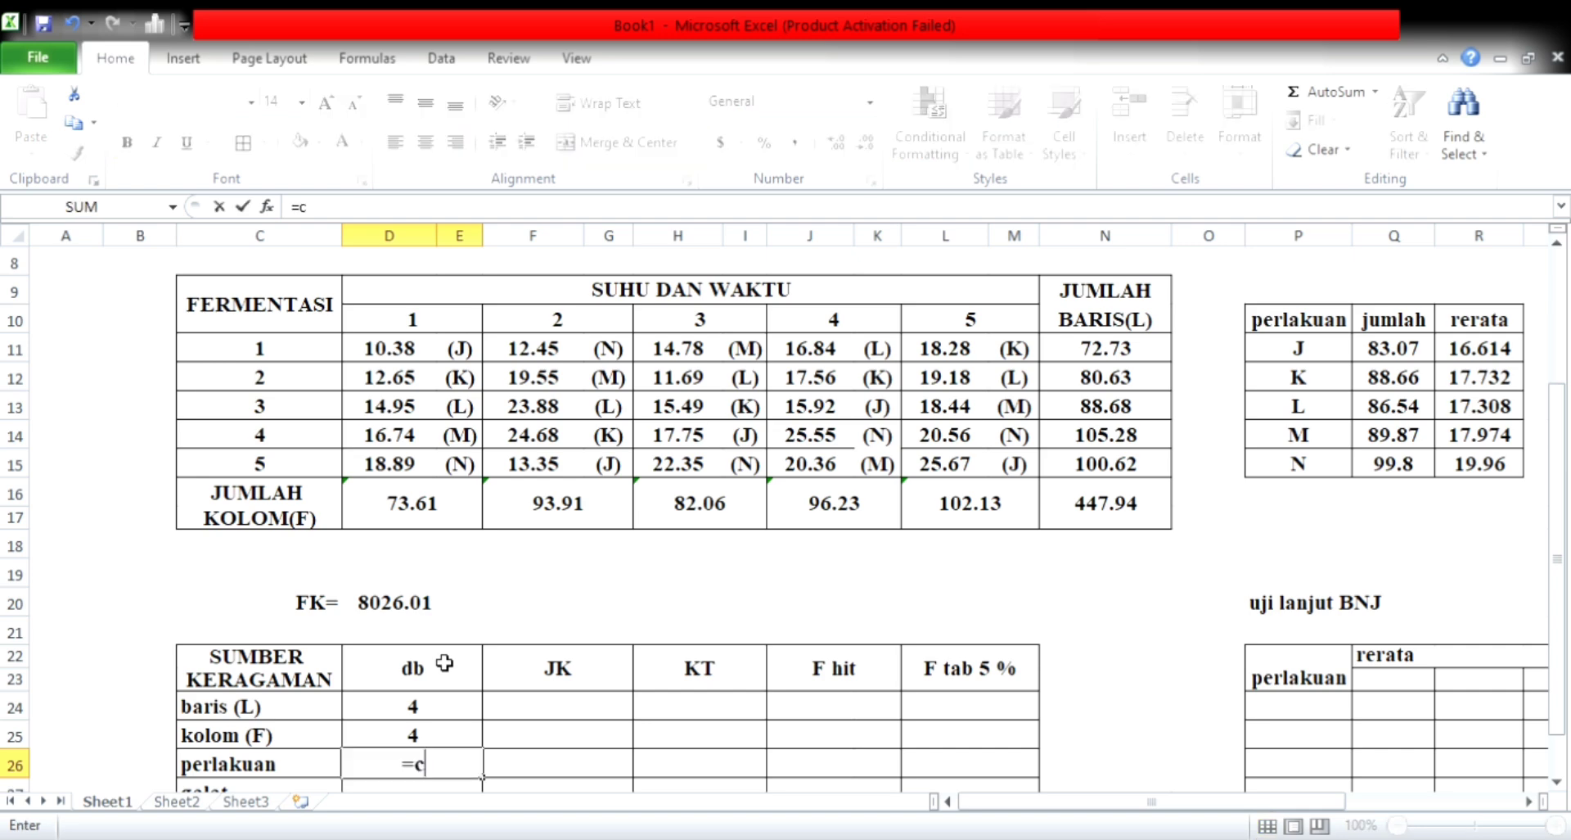
{"action": "type", "text": "ounta("}
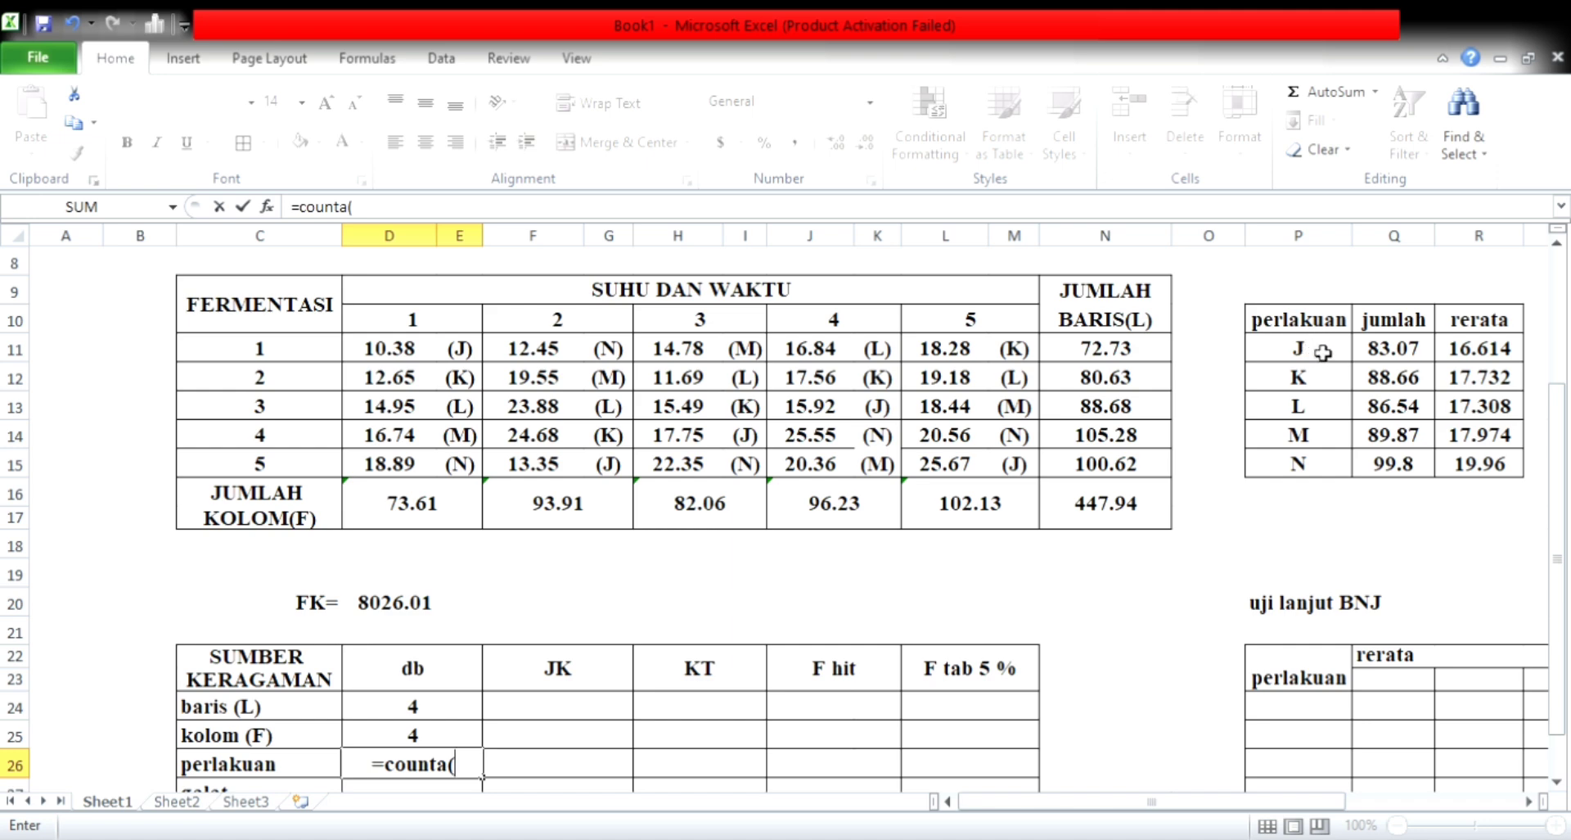
{"action": "left_click_drag", "start_coordinate": [1323, 352], "coordinate": [1326, 460]}
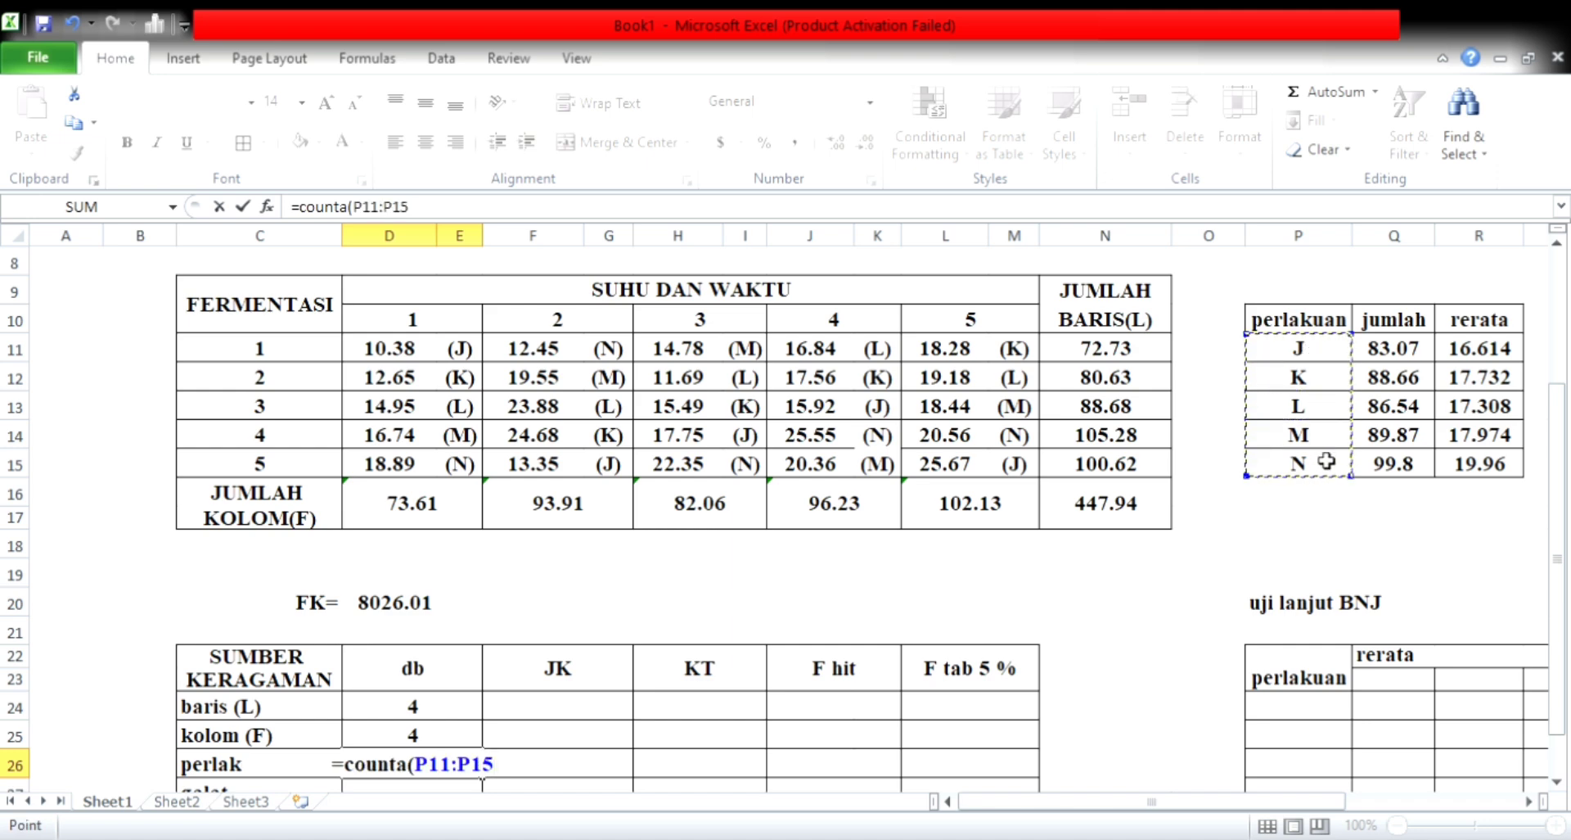
{"action": "type", "text": ")-"}
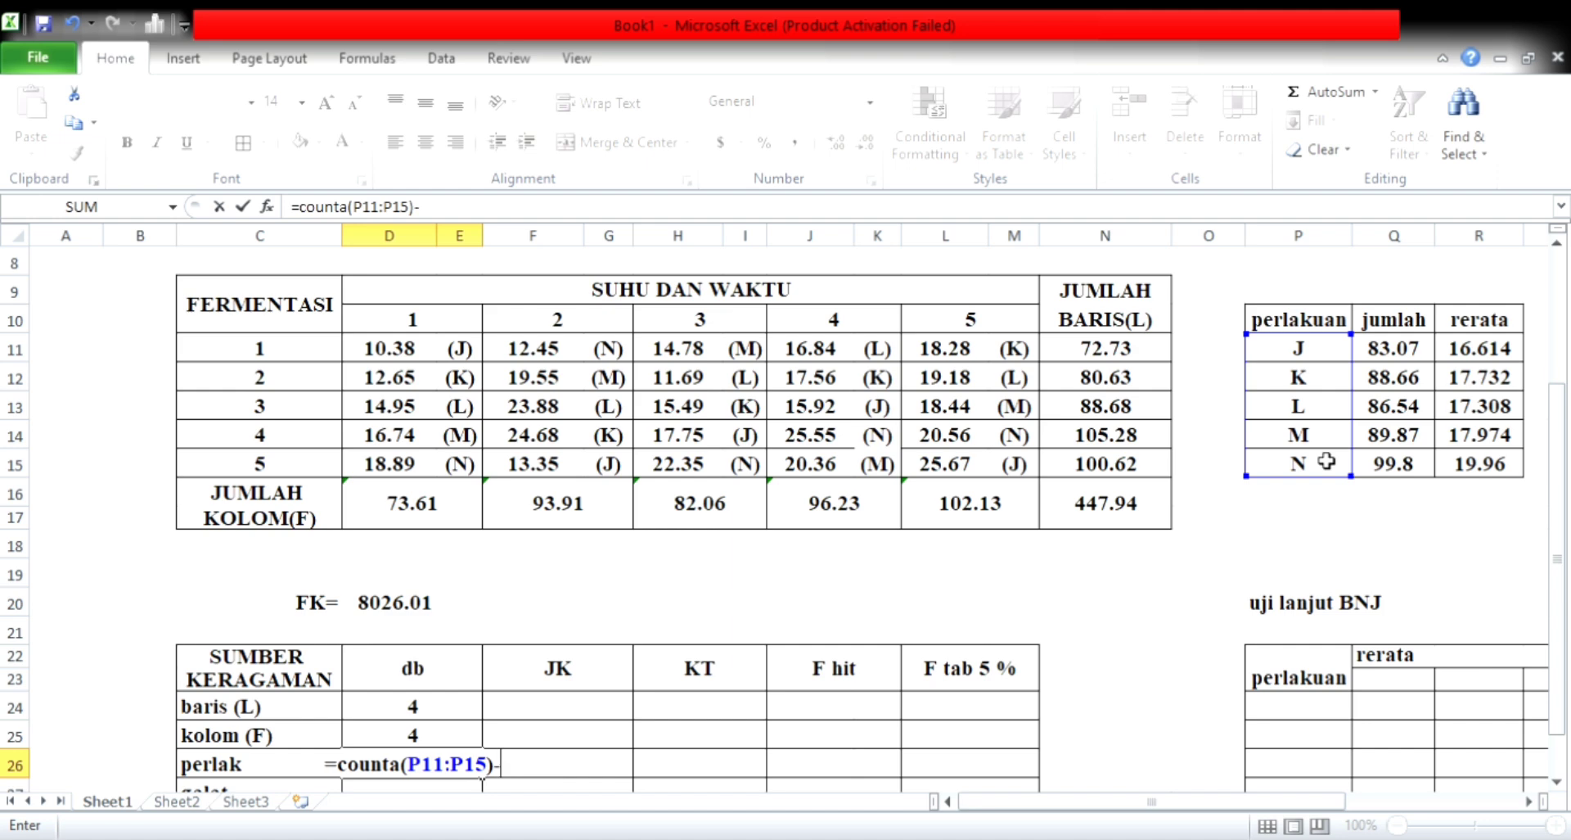
{"action": "type", "text": "1"}
{"action": "key", "text": "Return"}
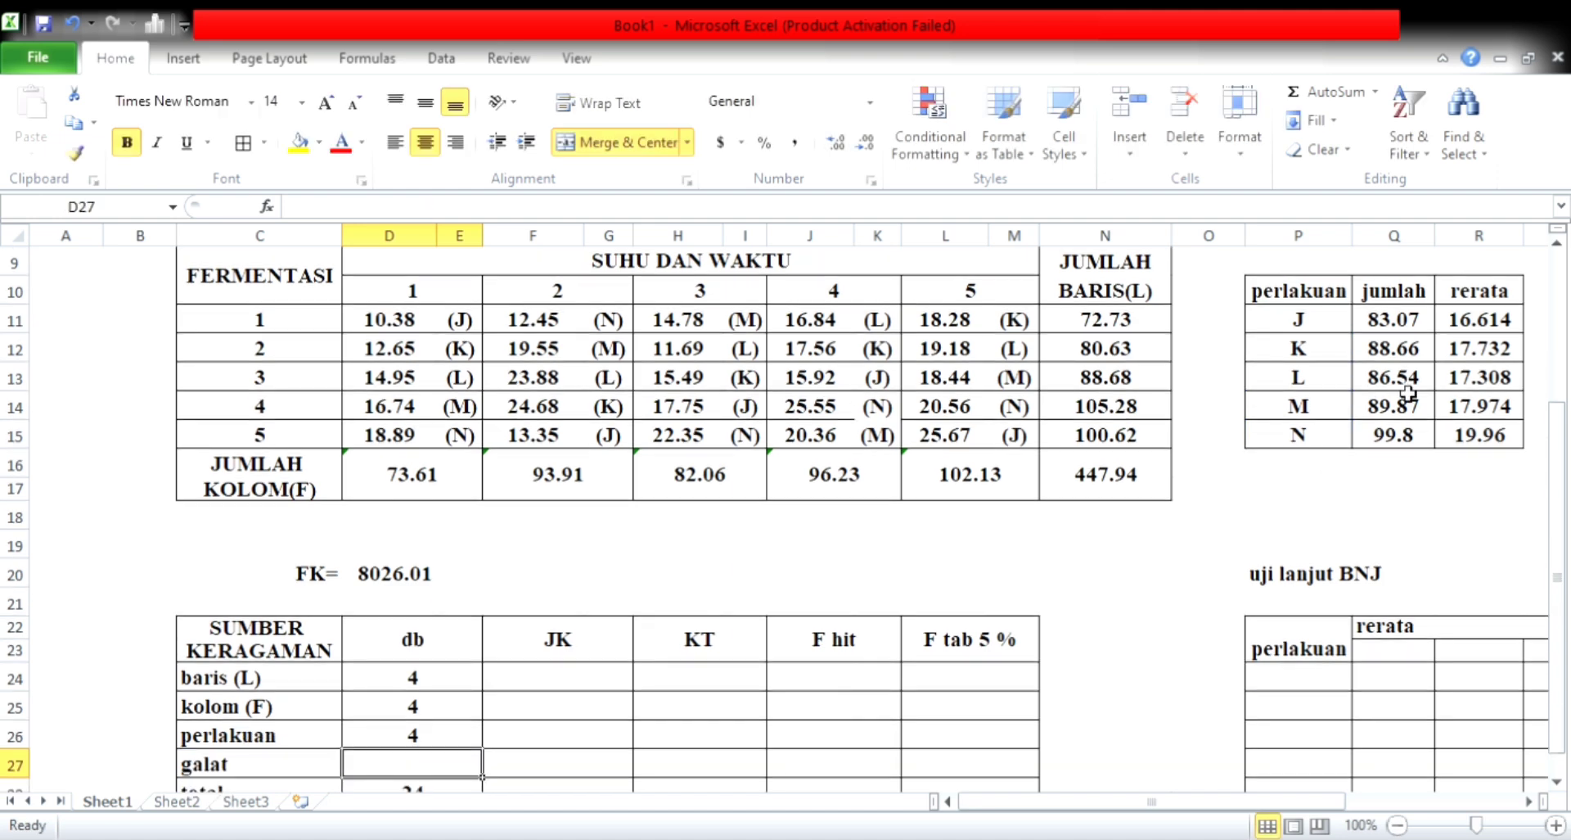
- Enter the db for galat in D27 with the formula =D28-D24-D25-D26
{"action": "scroll", "coordinate": [986, 564], "scroll_direction": "down", "scroll_amount": 1}
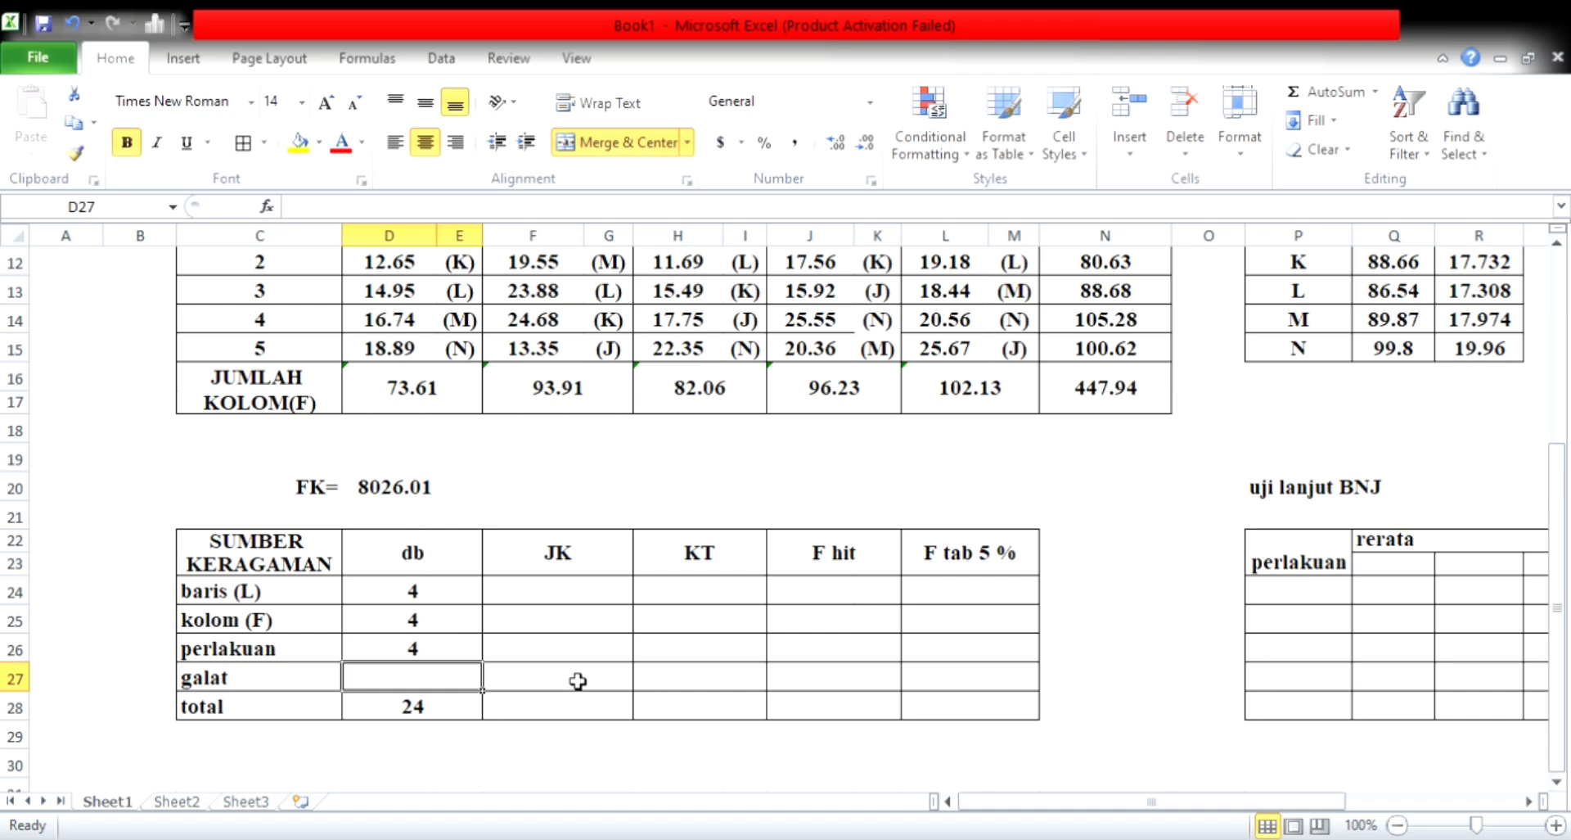
{"action": "type", "text": "="}
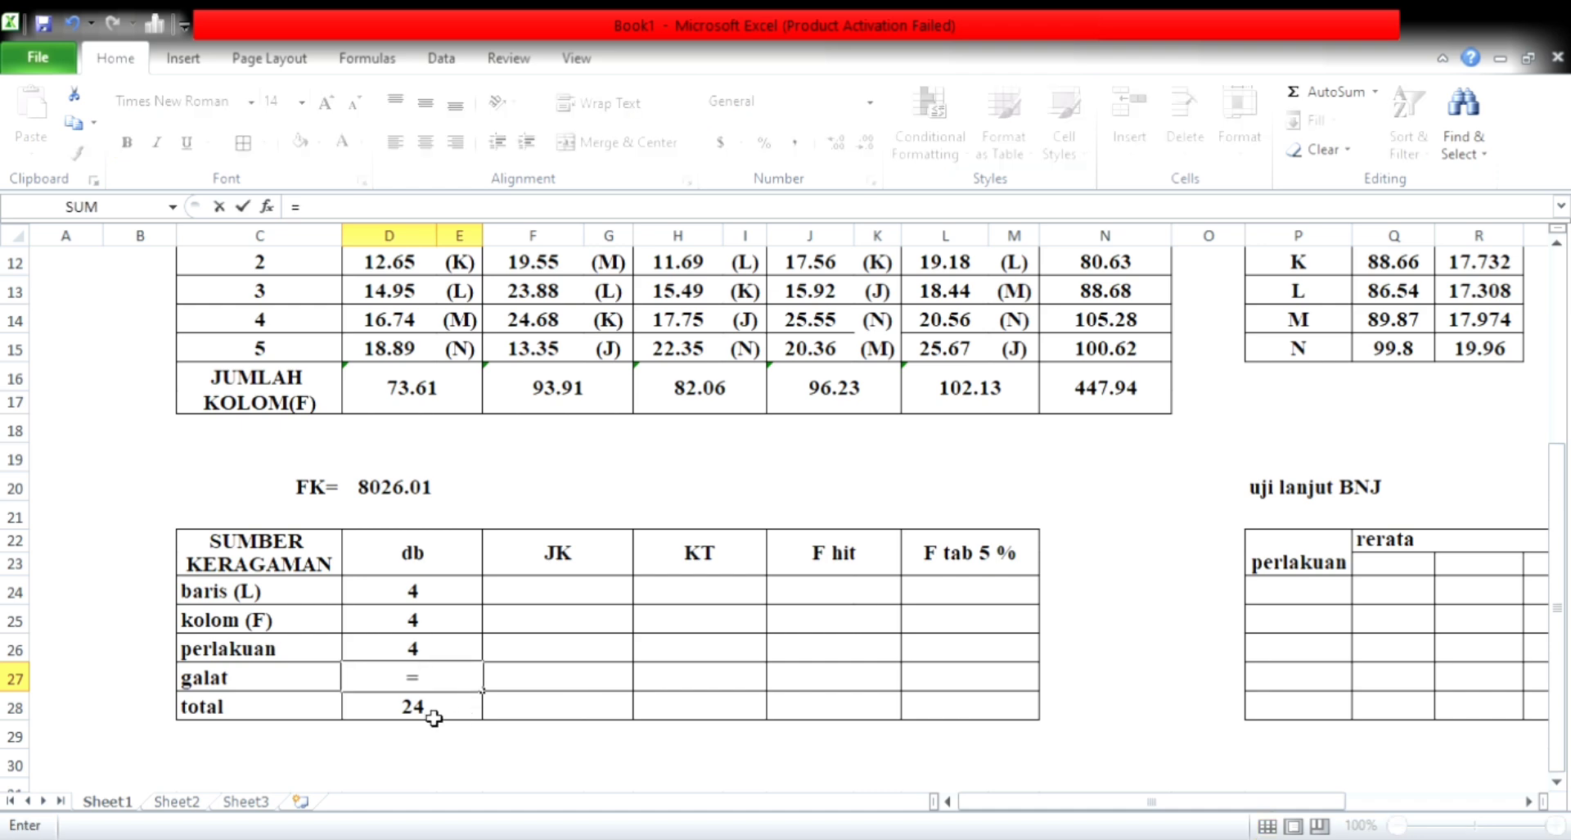
{"action": "left_click", "coordinate": [434, 712]}
{"action": "type", "text": "-"}
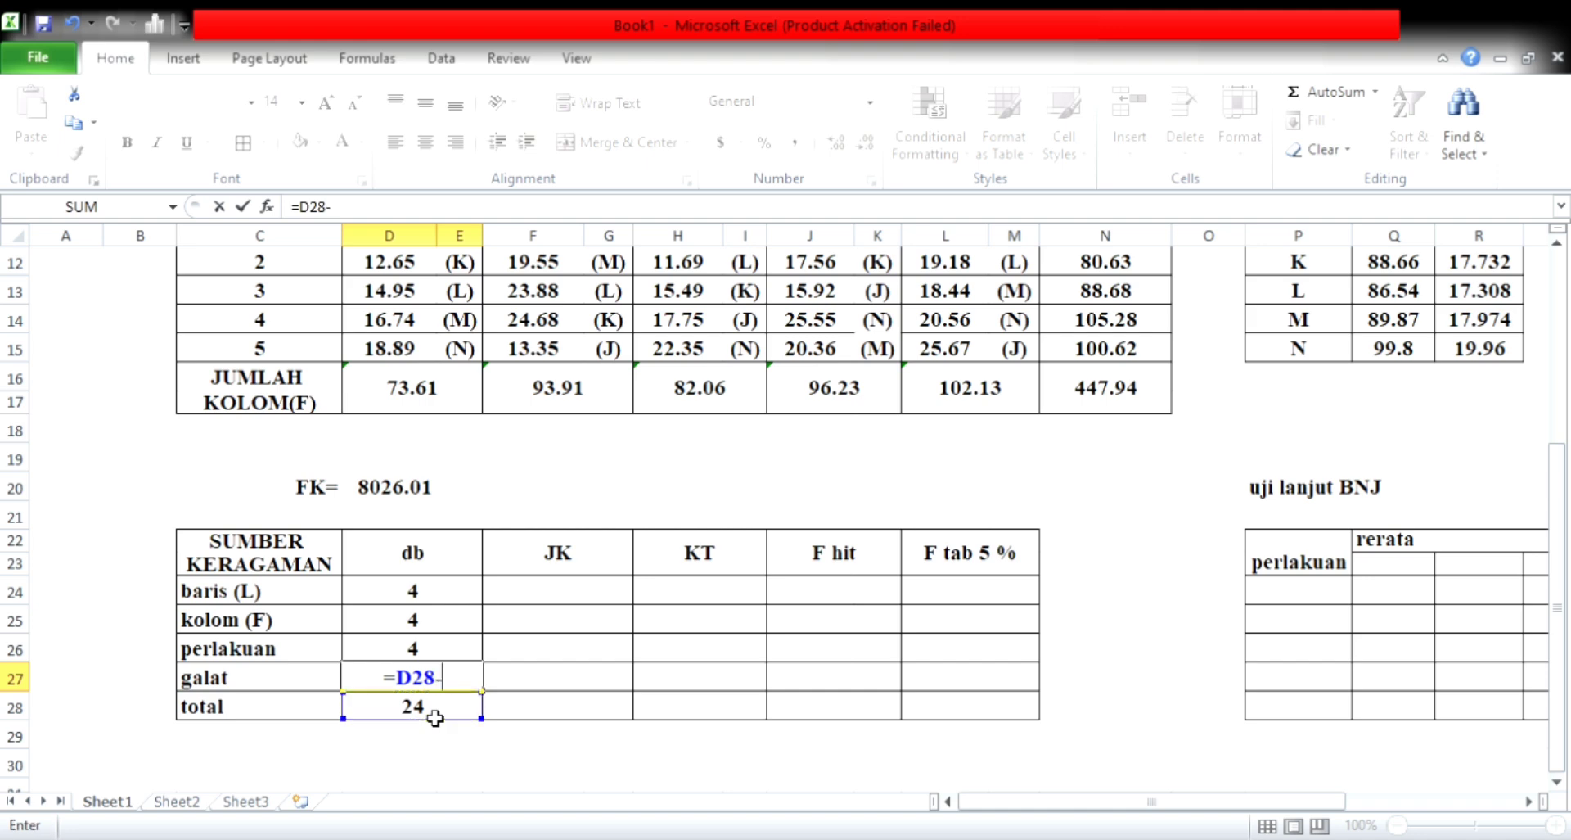
{"action": "left_click", "coordinate": [474, 607]}
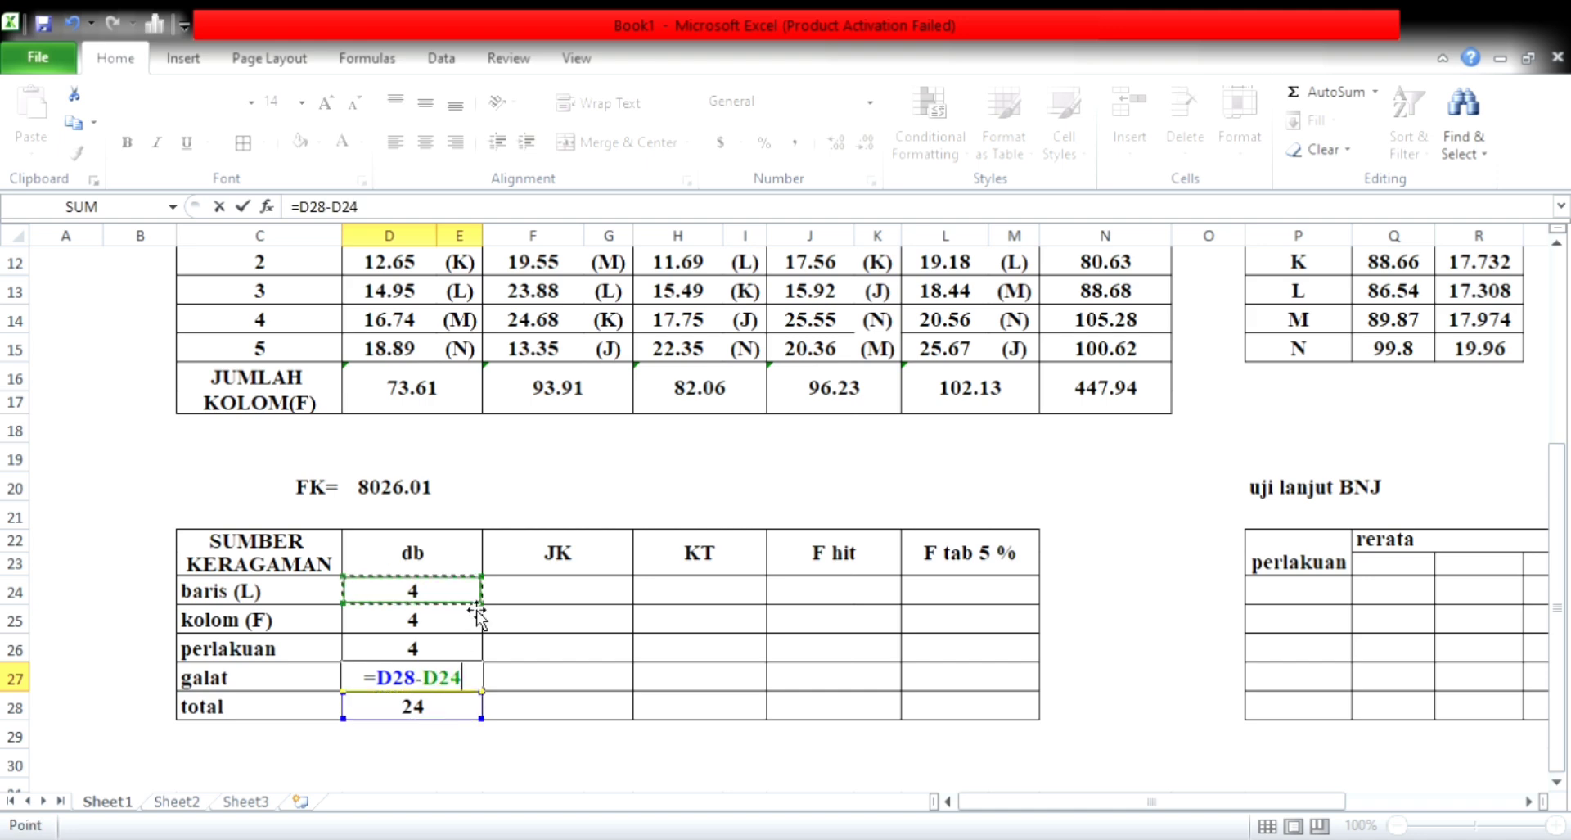
{"action": "type", "text": "-"}
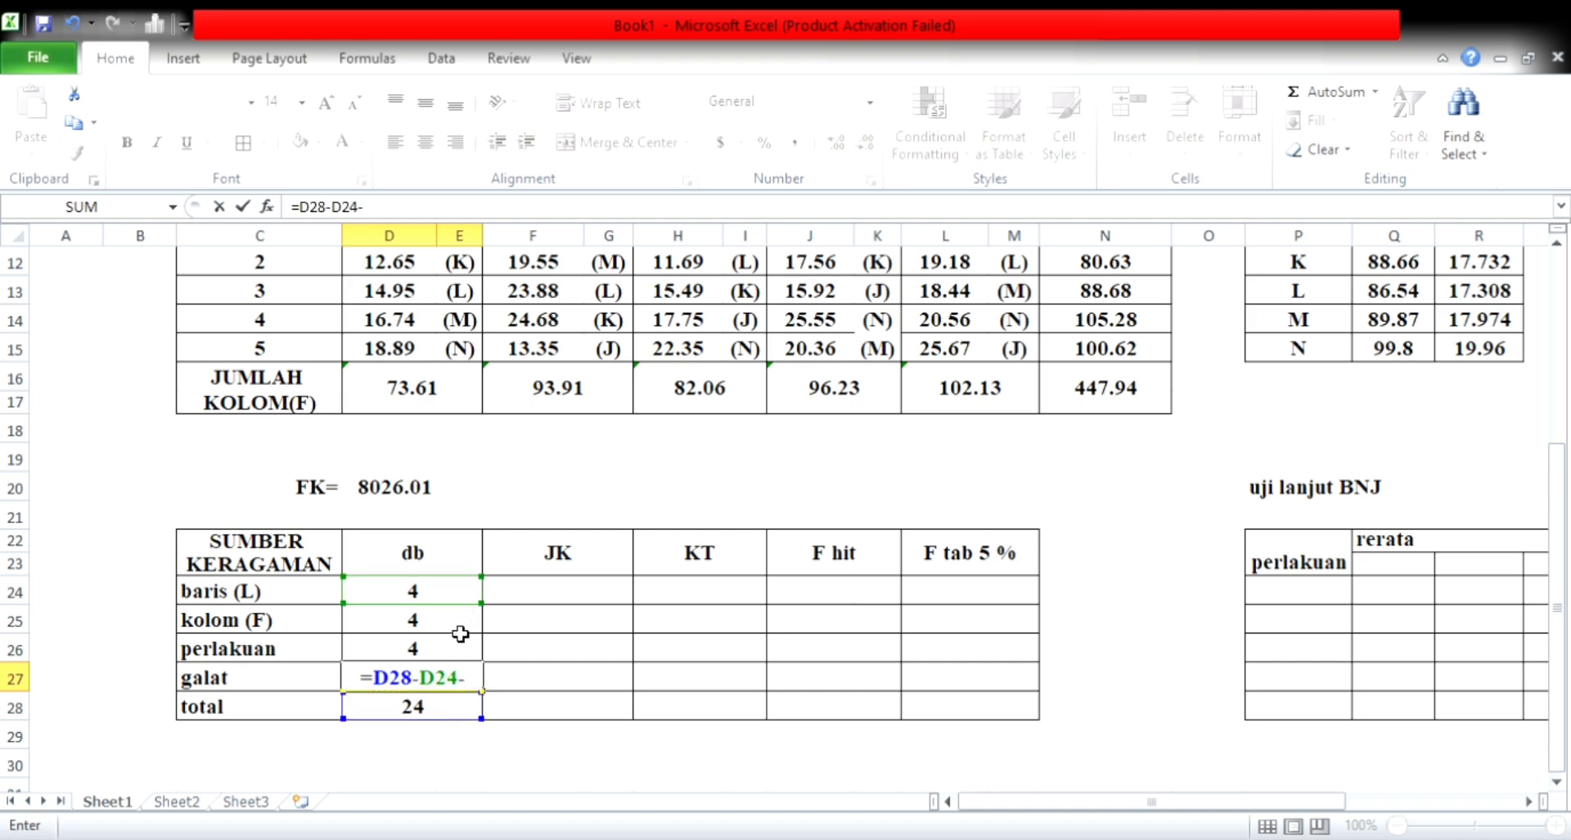
{"action": "left_click", "coordinate": [460, 633]}
{"action": "type", "text": "-"}
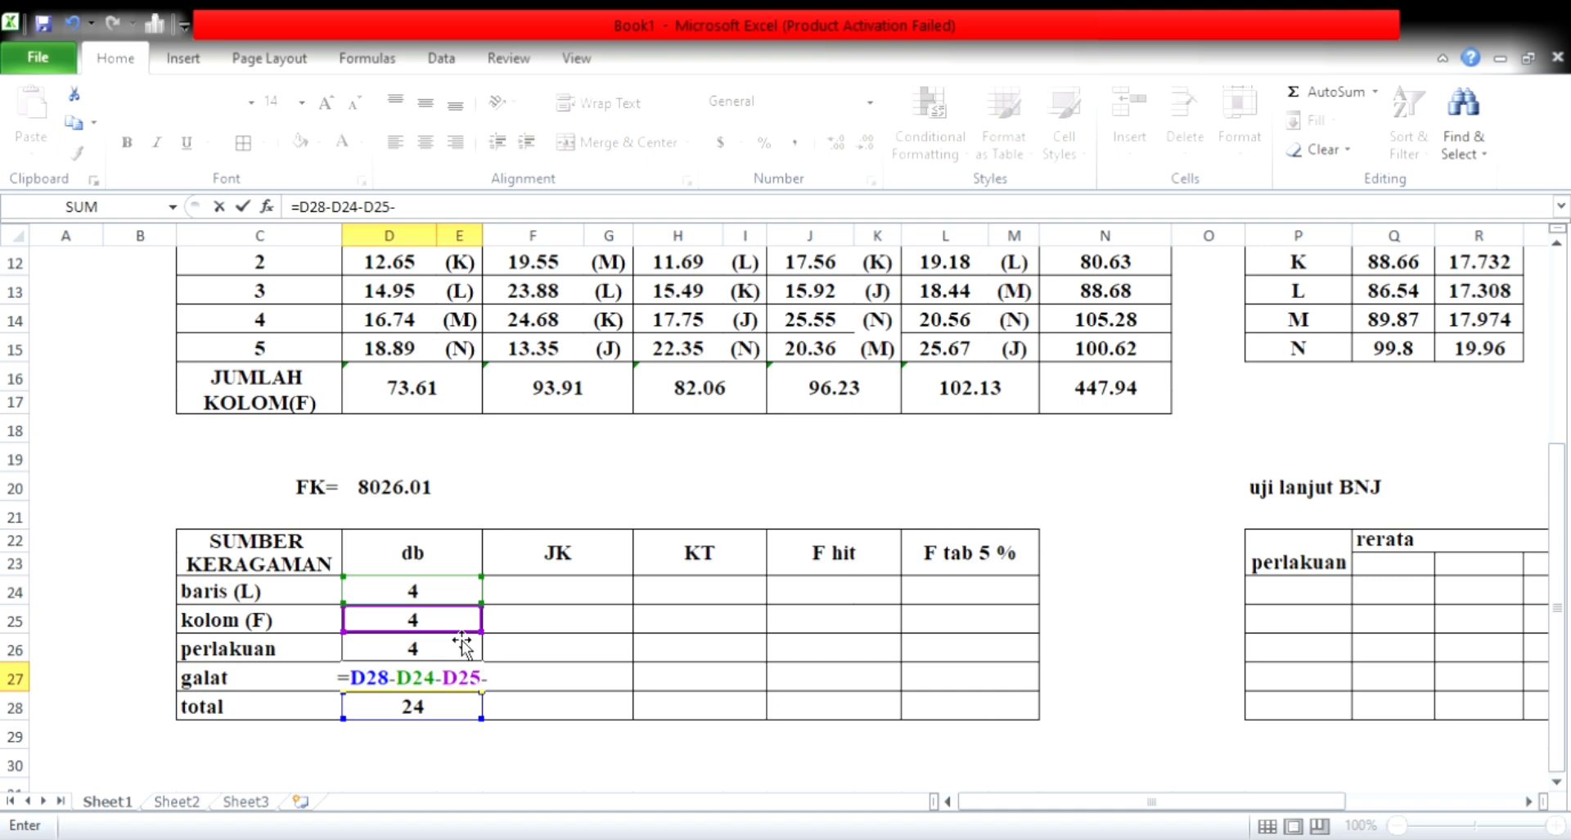
{"action": "left_click", "coordinate": [451, 659]}
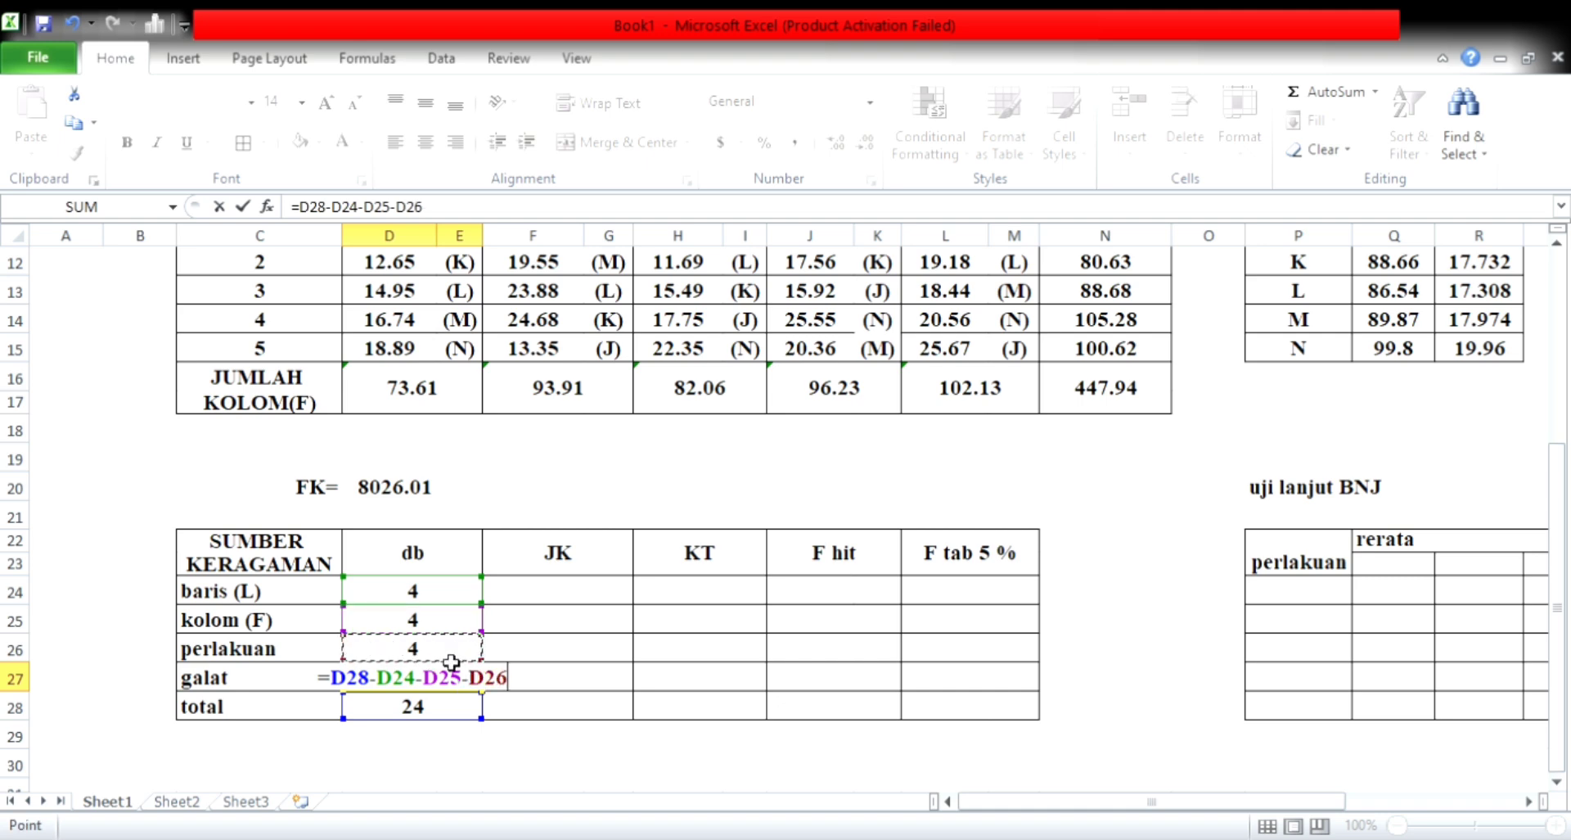
{"action": "key", "text": "Return"}
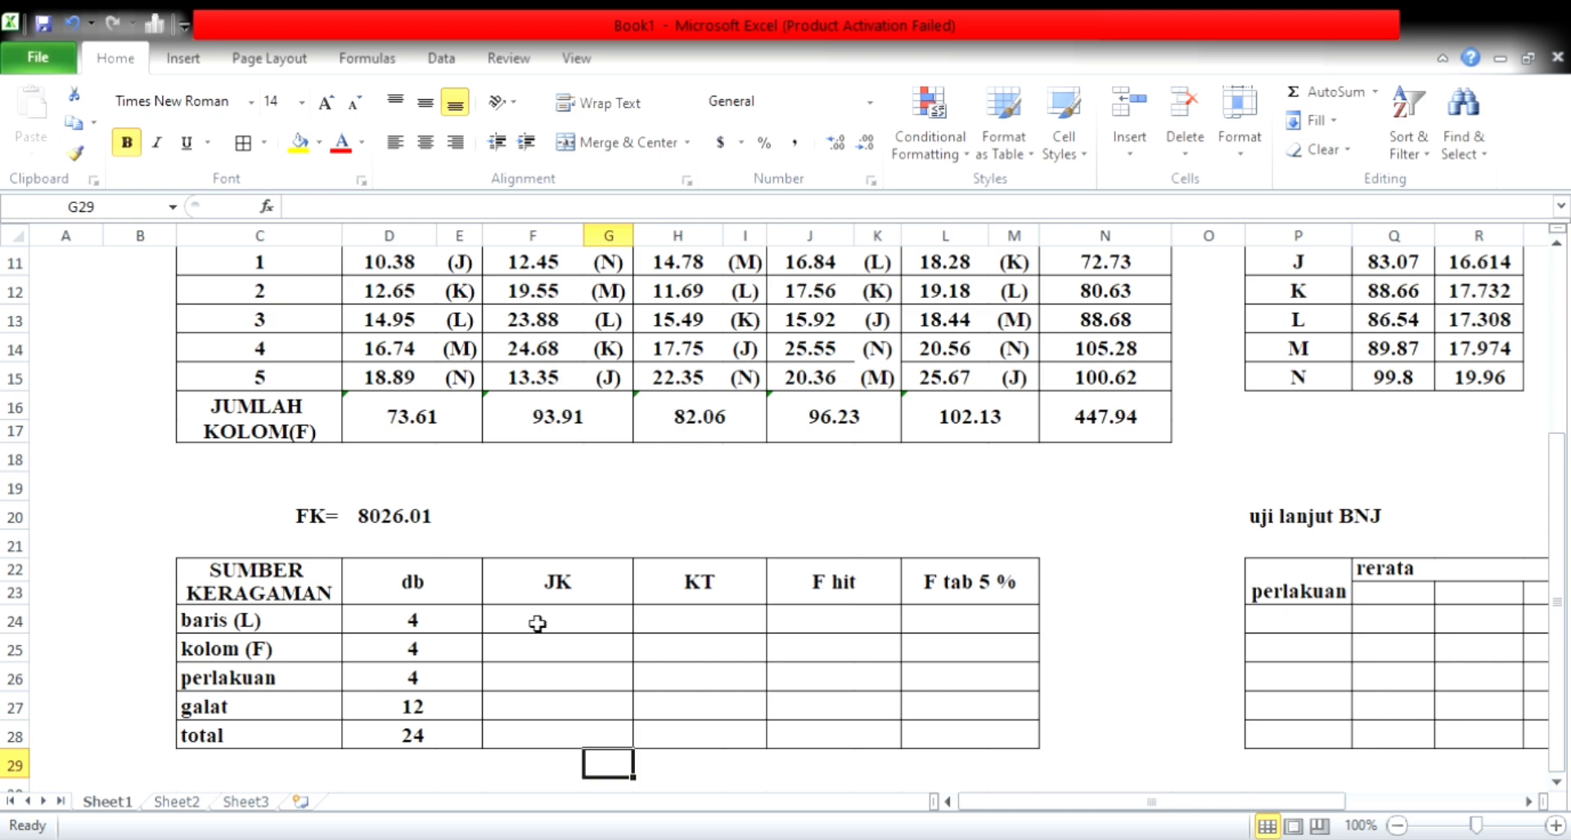
- Enter the total sum of squares (JK) in F28 with the formula =sumsq(D11:M15)-D20
{"action": "left_click", "coordinate": [561, 745]}
{"action": "type", "text": "="}
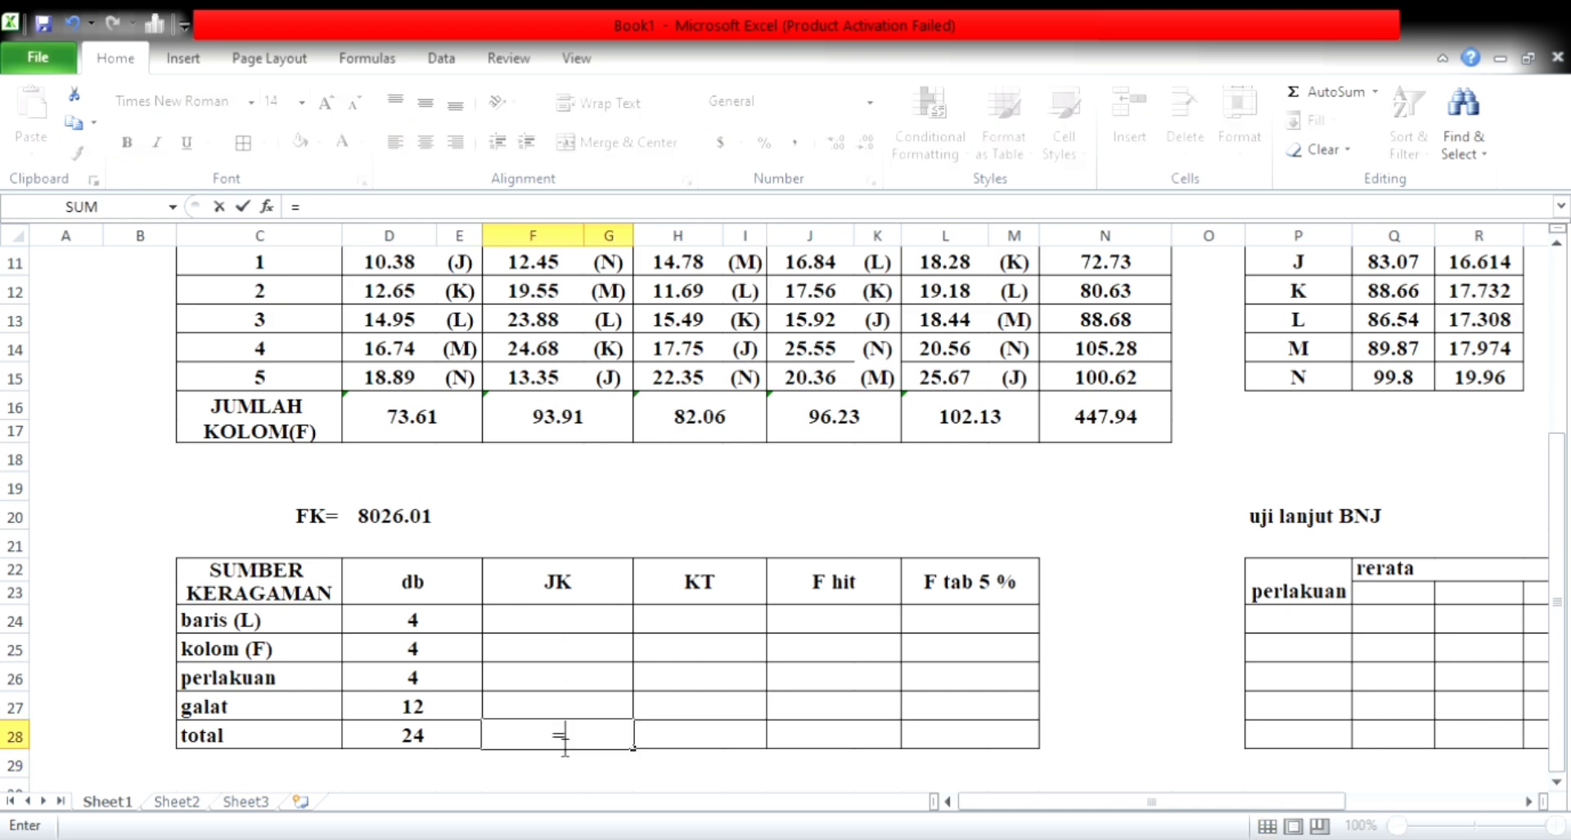
{"action": "type", "text": "sumsq("}
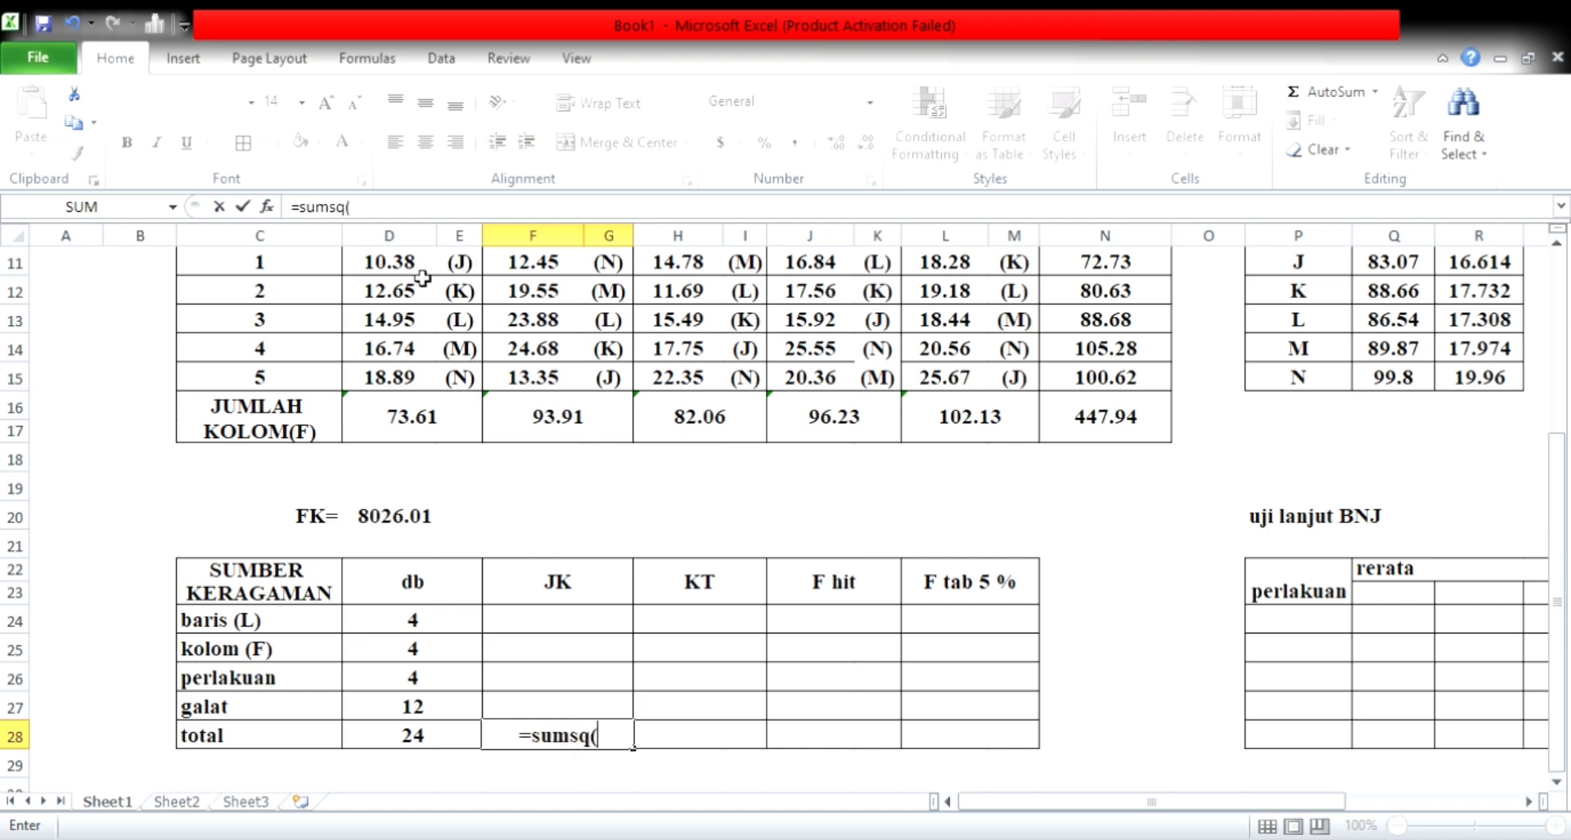
{"action": "left_click_drag", "start_coordinate": [418, 268], "coordinate": [1013, 378]}
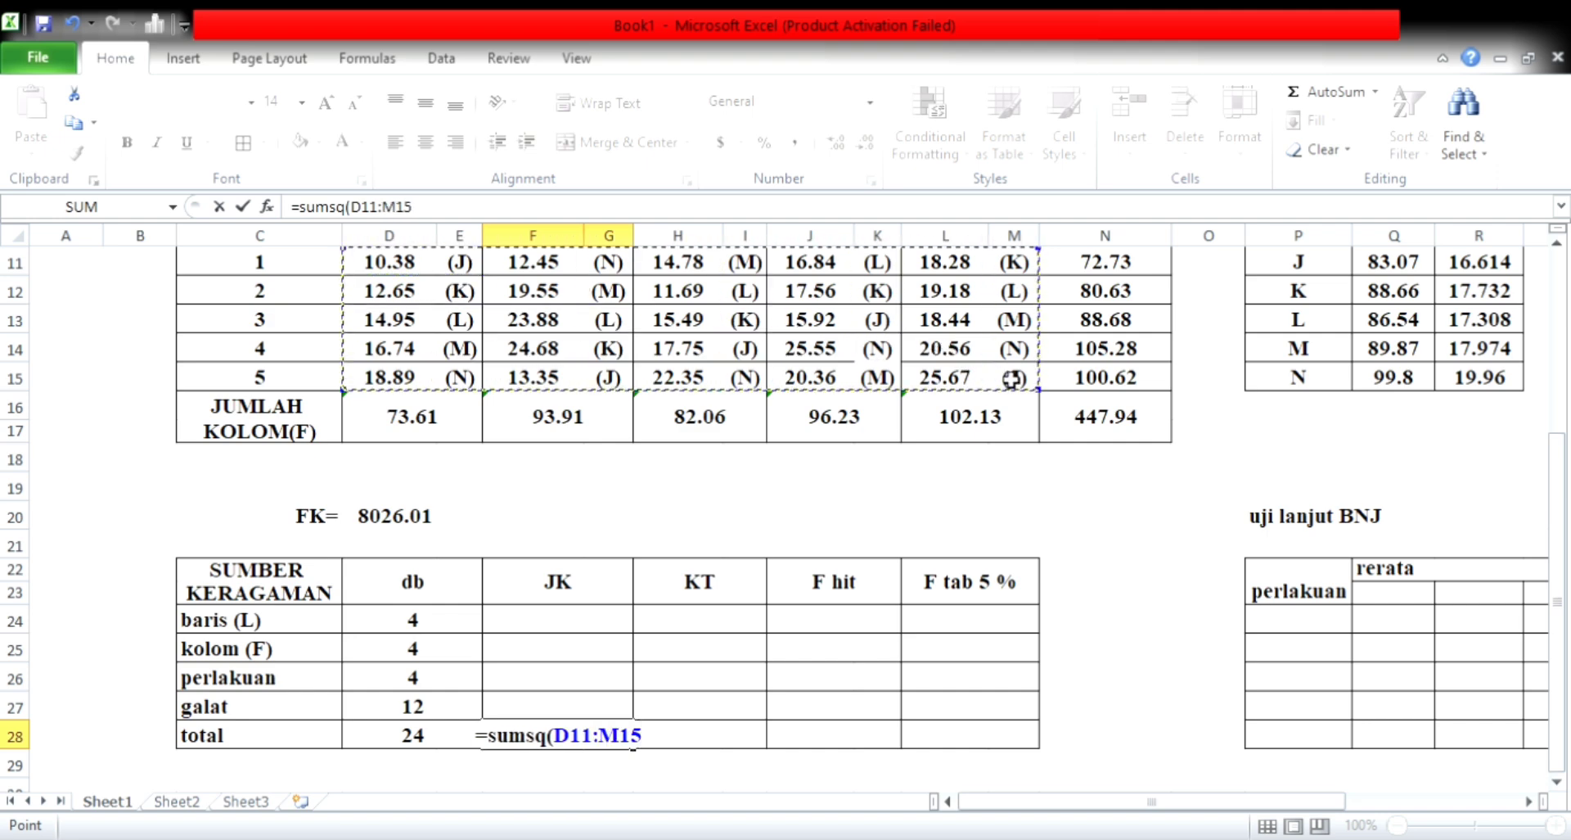
{"action": "type", "text": ")-"}
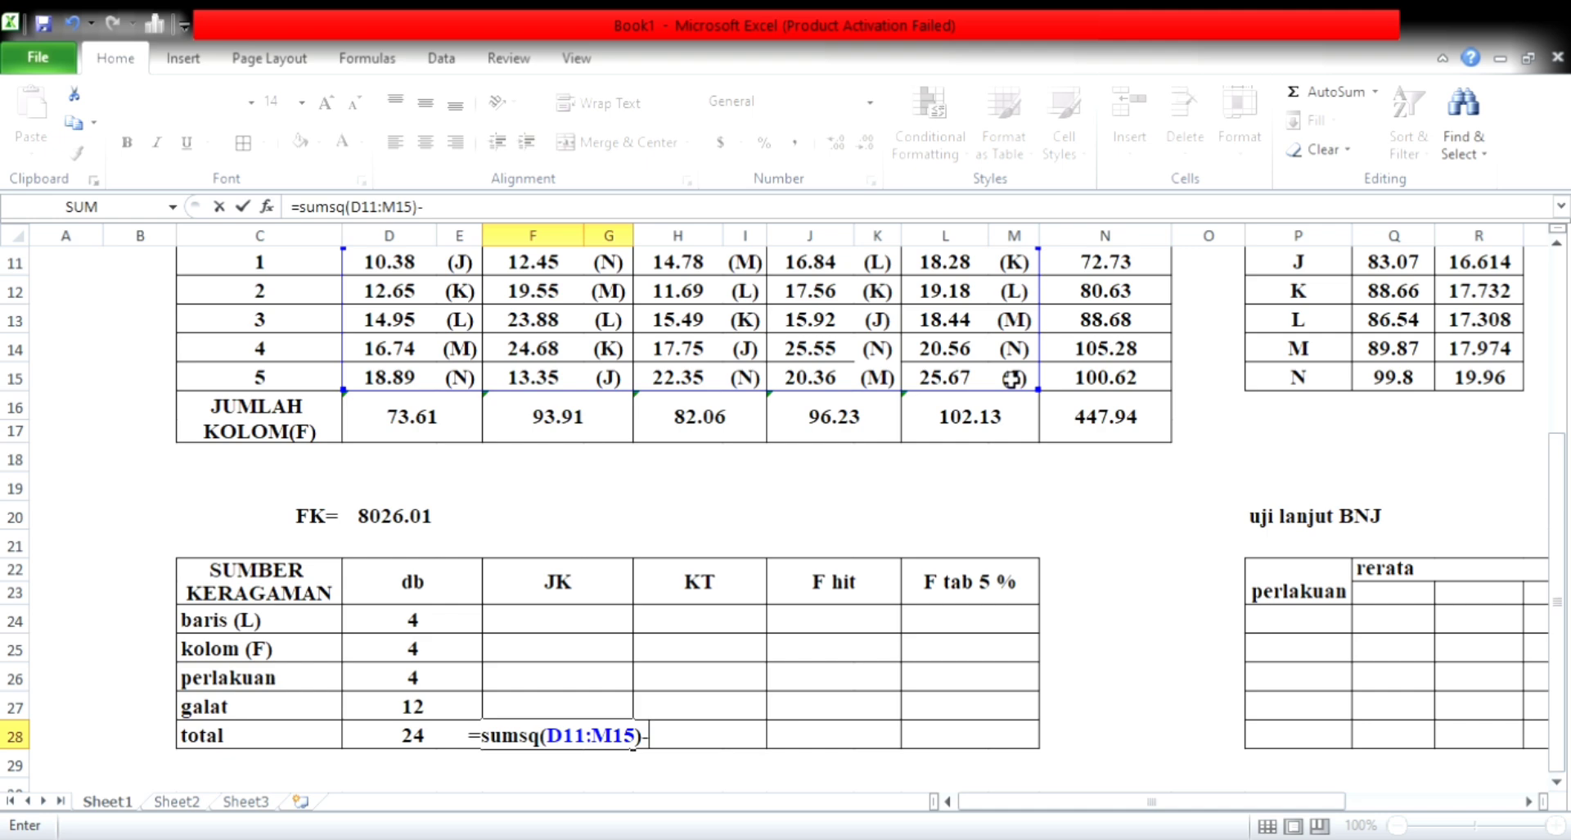
{"action": "left_click", "coordinate": [420, 522]}
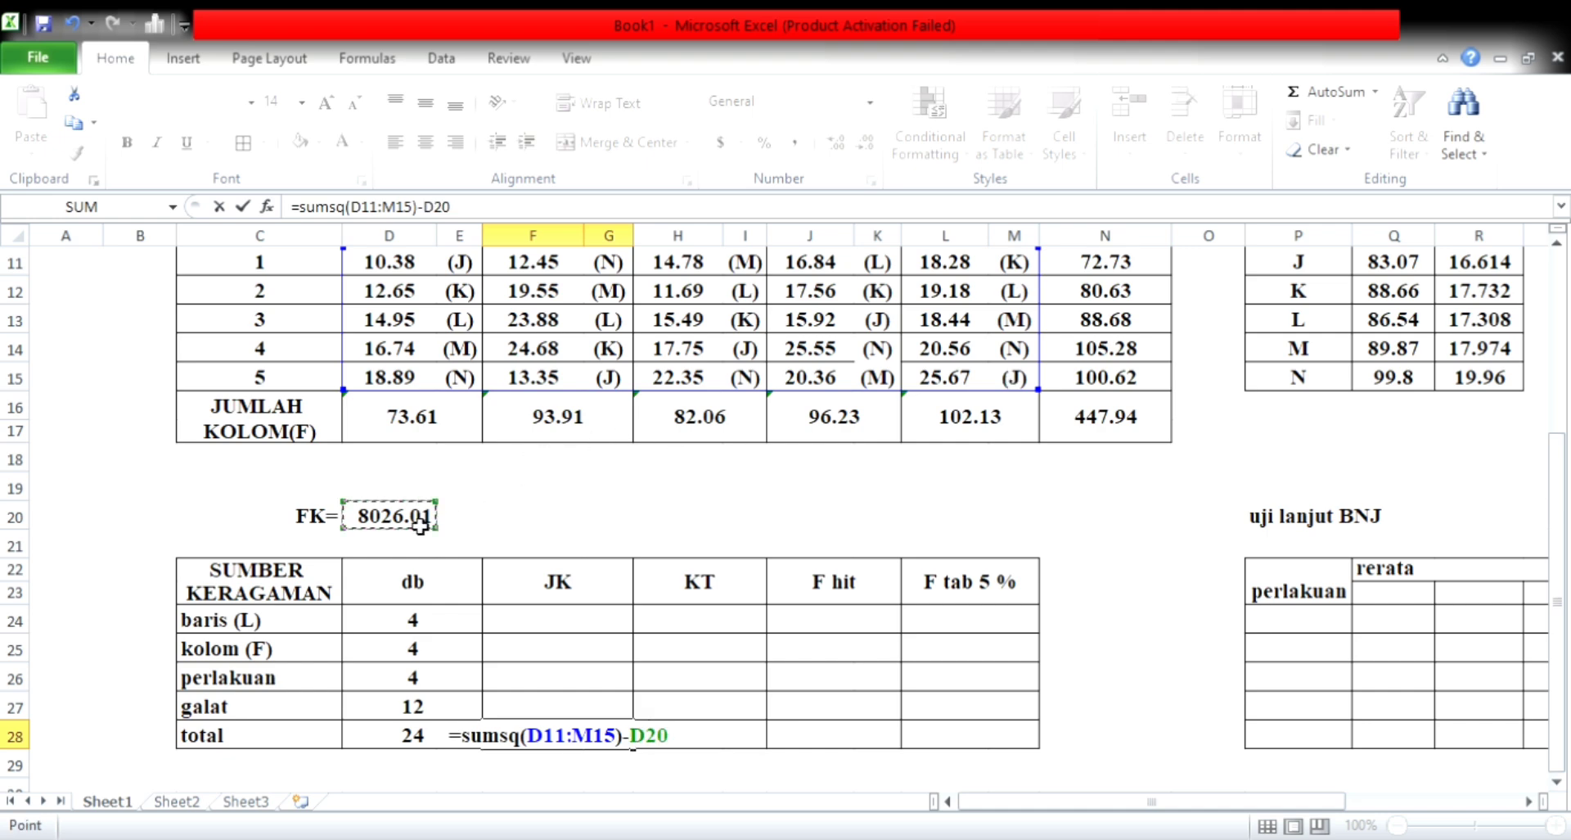
{"action": "key", "text": "Return"}
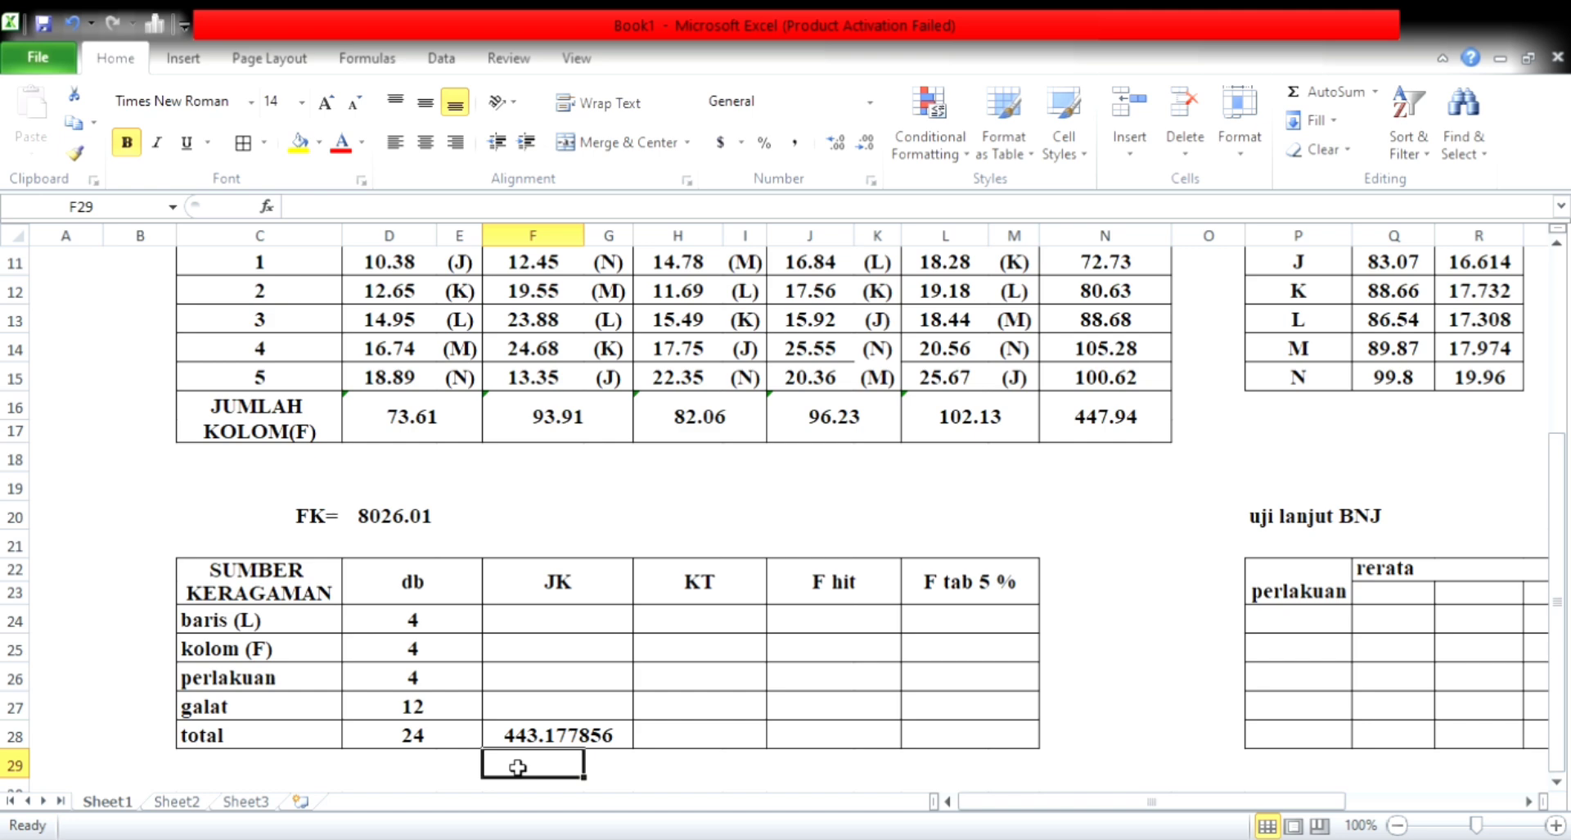
- Enter the JK for baris (L) in F24 with the formula =sumsq(N11:N15)/5-D20
{"action": "left_click", "coordinate": [596, 627]}
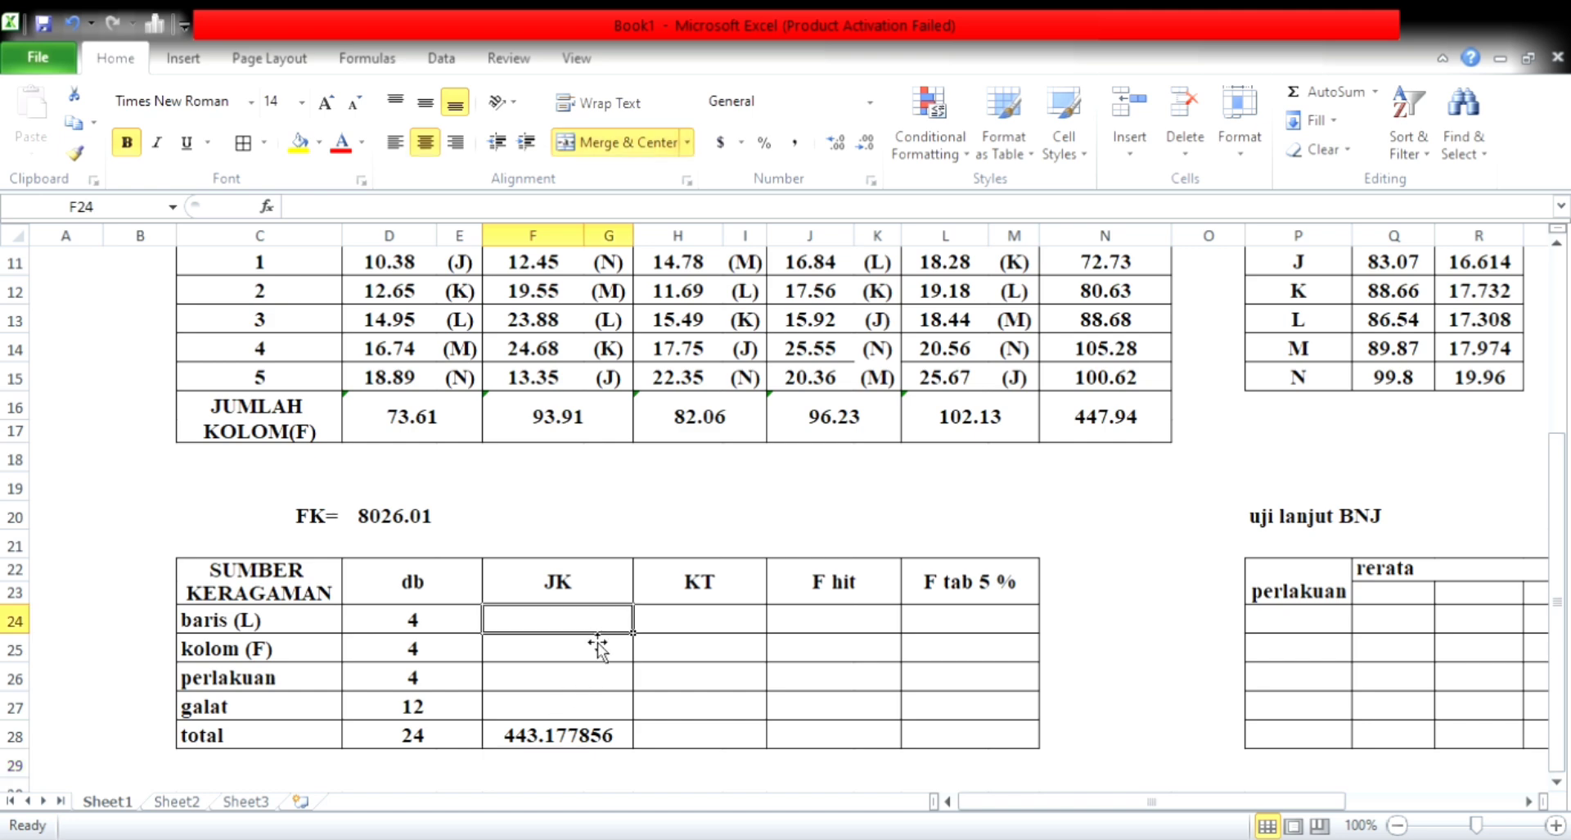
{"action": "type", "text": "-"}
{"action": "key", "text": "BackSpace"}
{"action": "type", "text": "="}
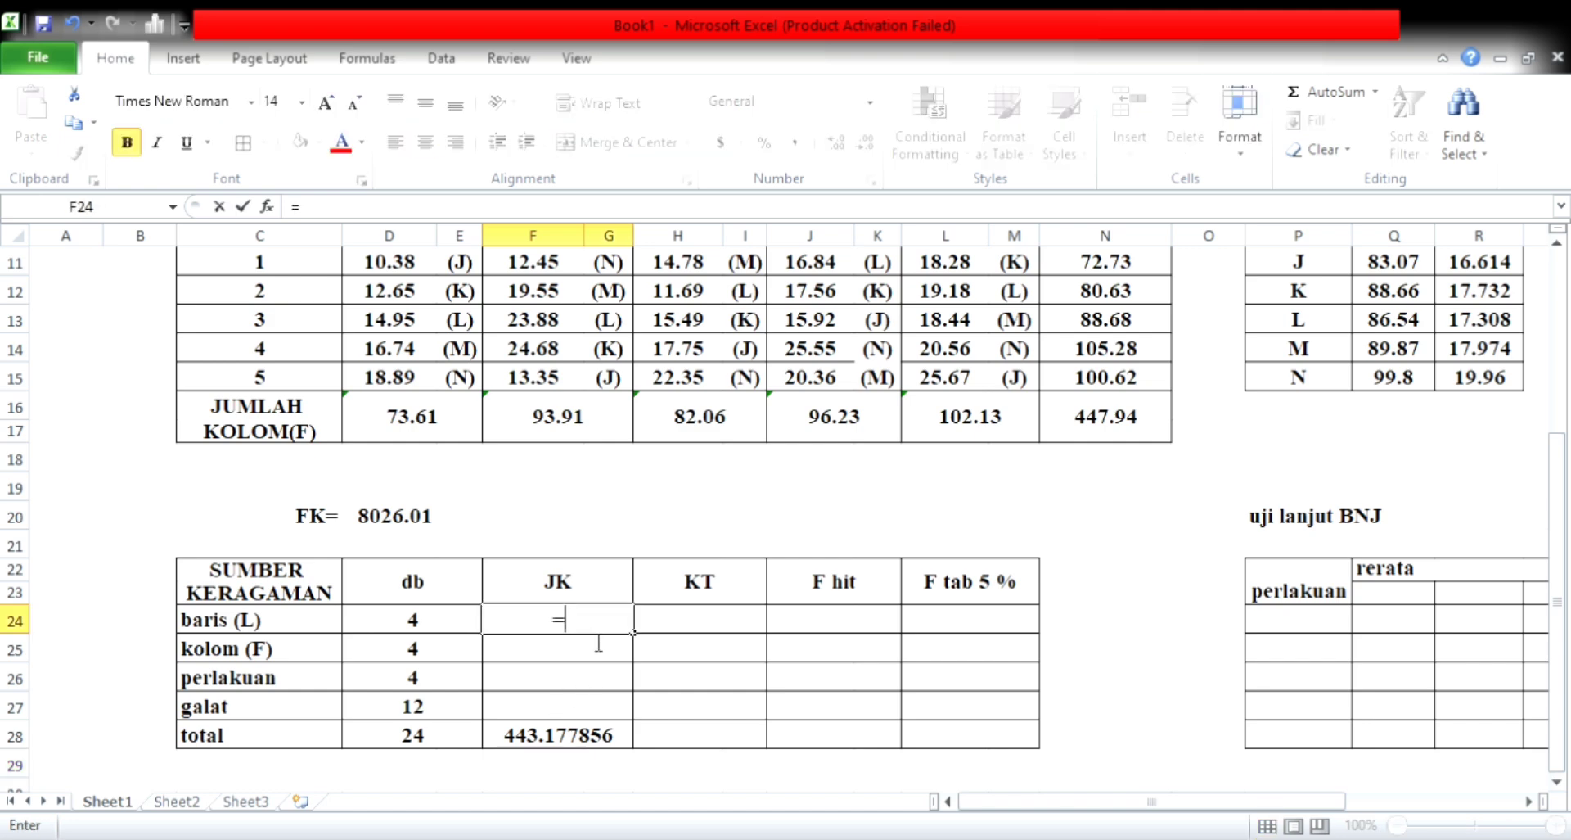
{"action": "type", "text": "sums"}
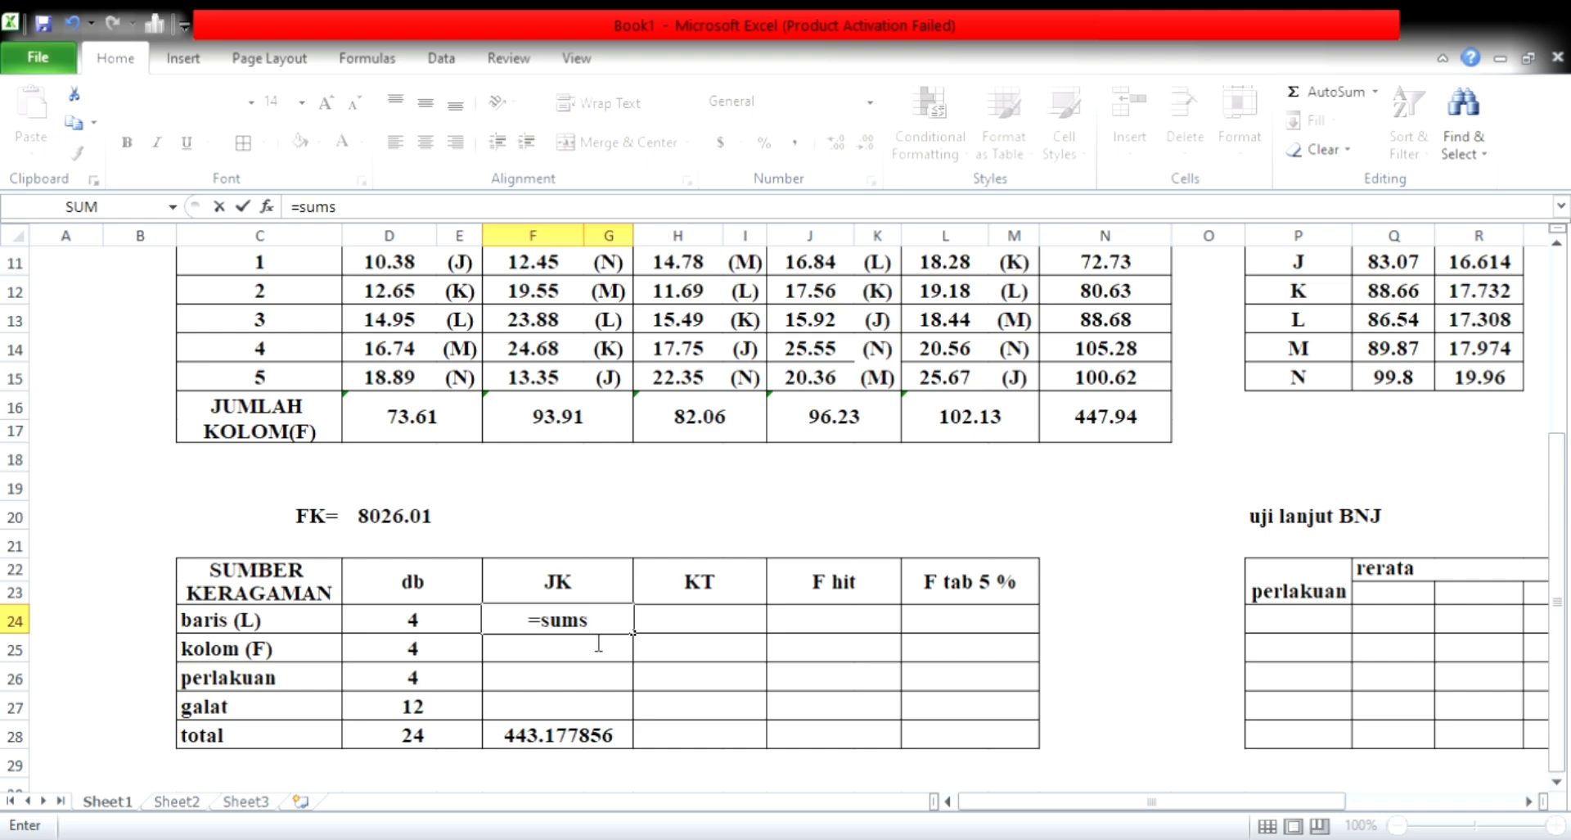
{"action": "type", "text": "q("}
{"action": "left_click_drag", "start_coordinate": [1071, 260], "coordinate": [1099, 381]}
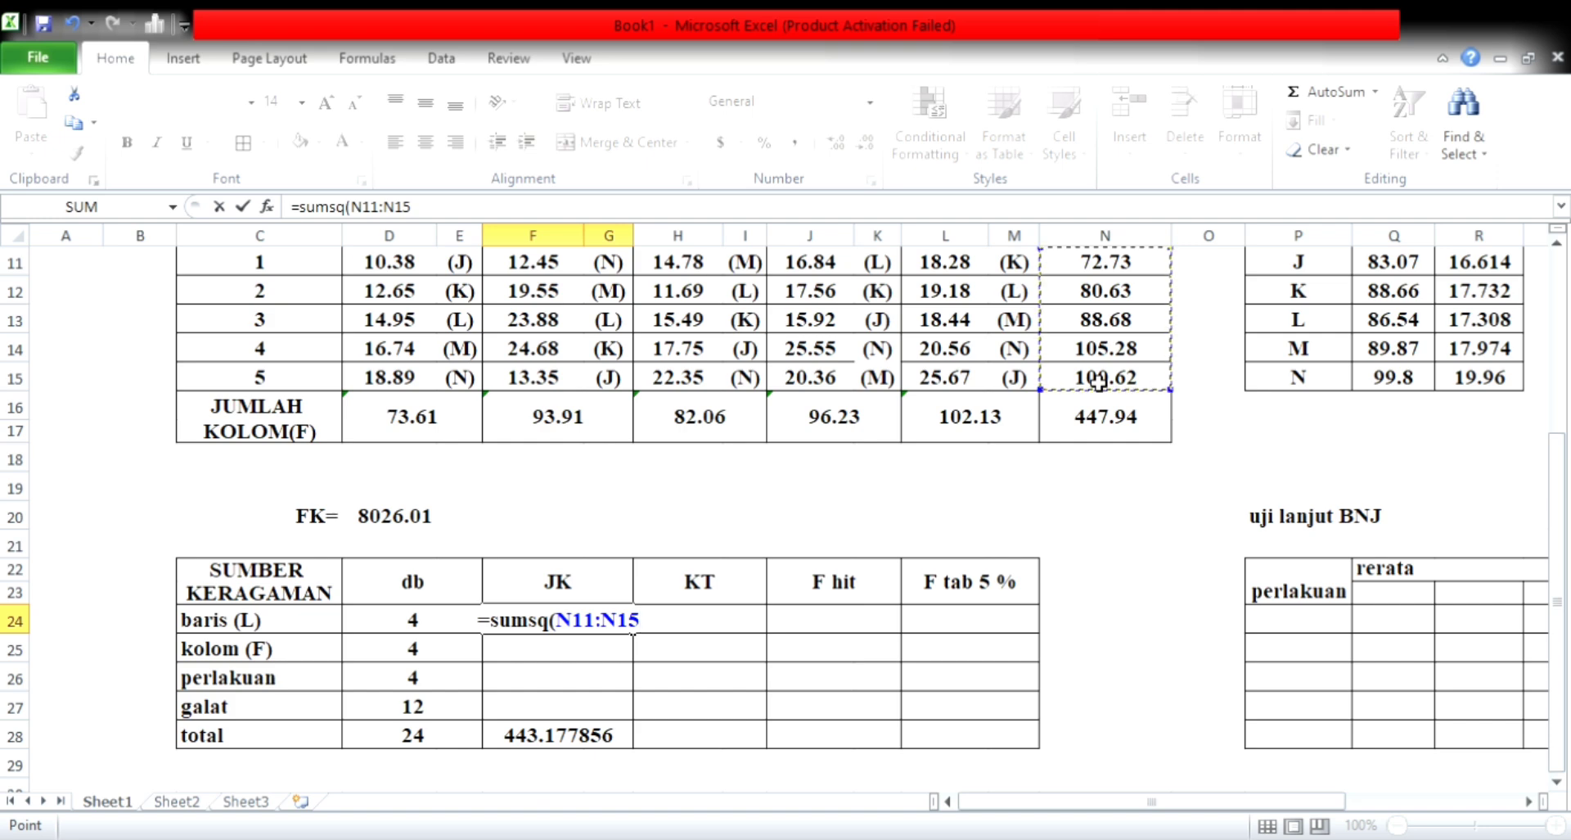
{"action": "type", "text": ")"}
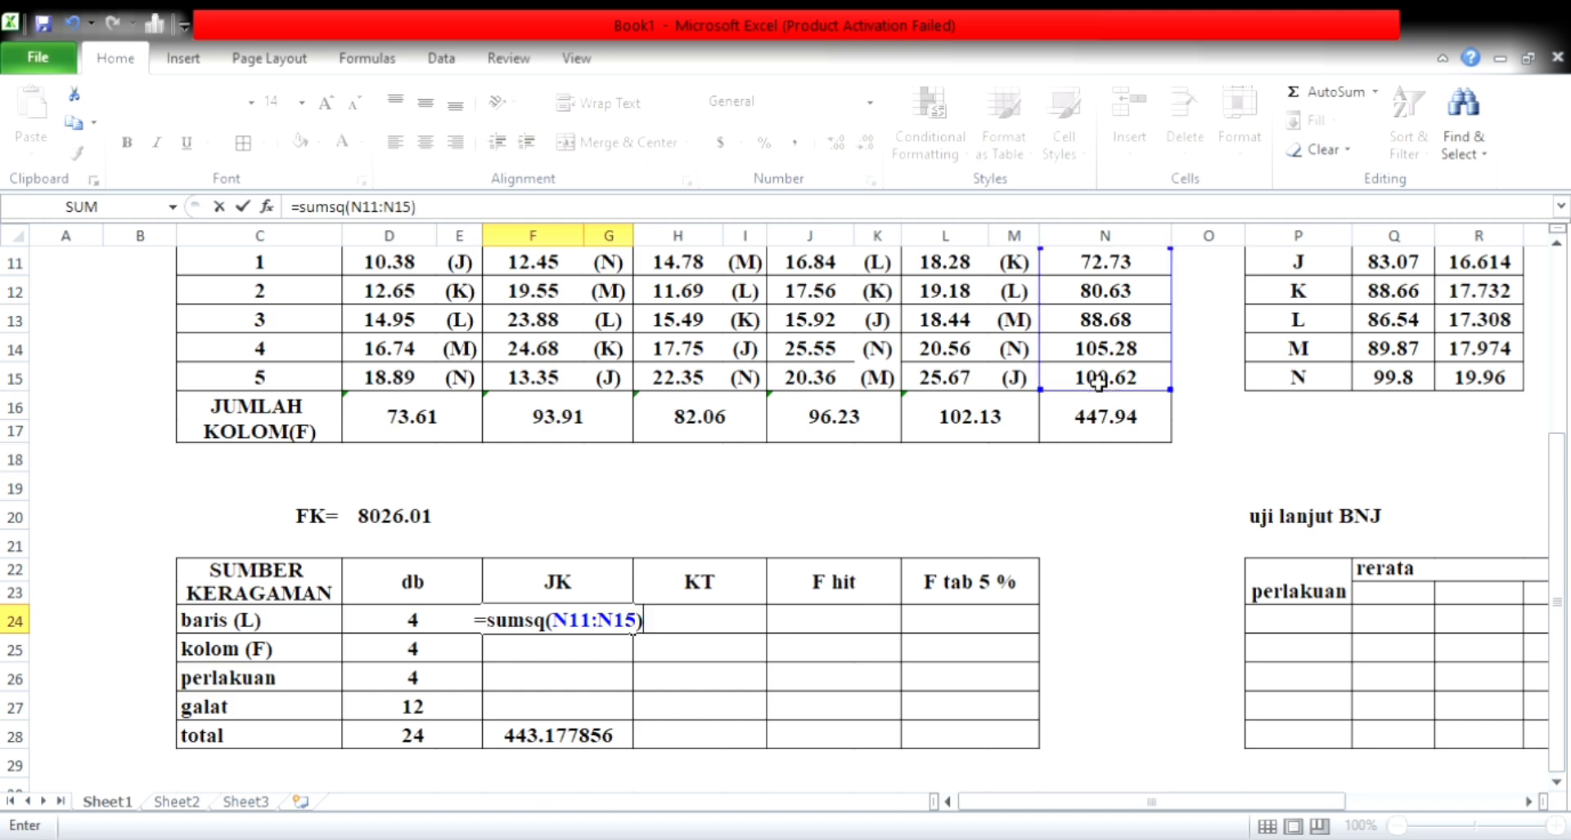
{"action": "type", "text": "/"}
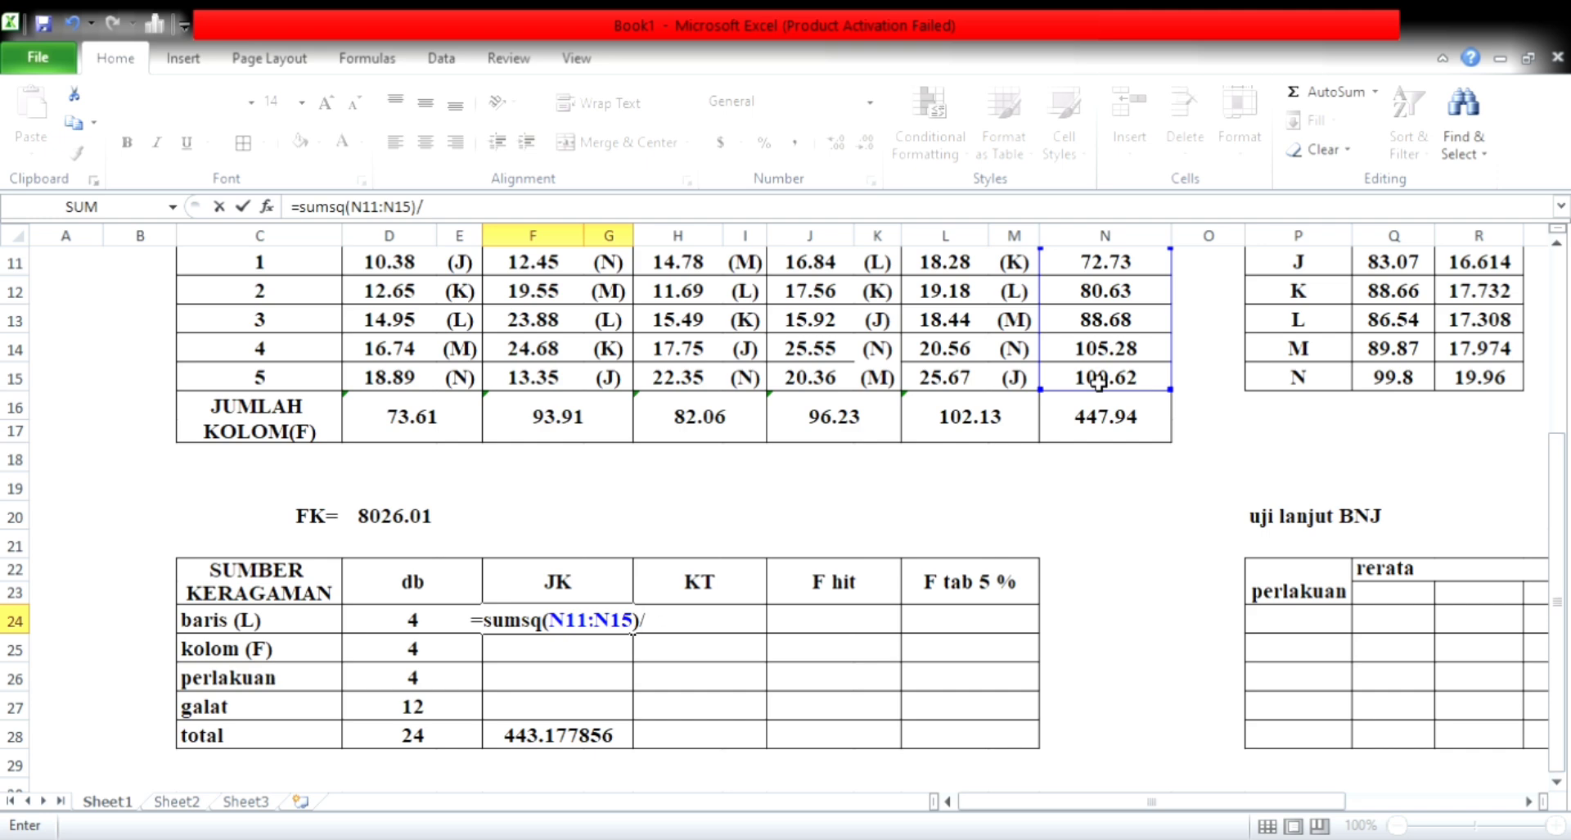
{"action": "type", "text": "5"}
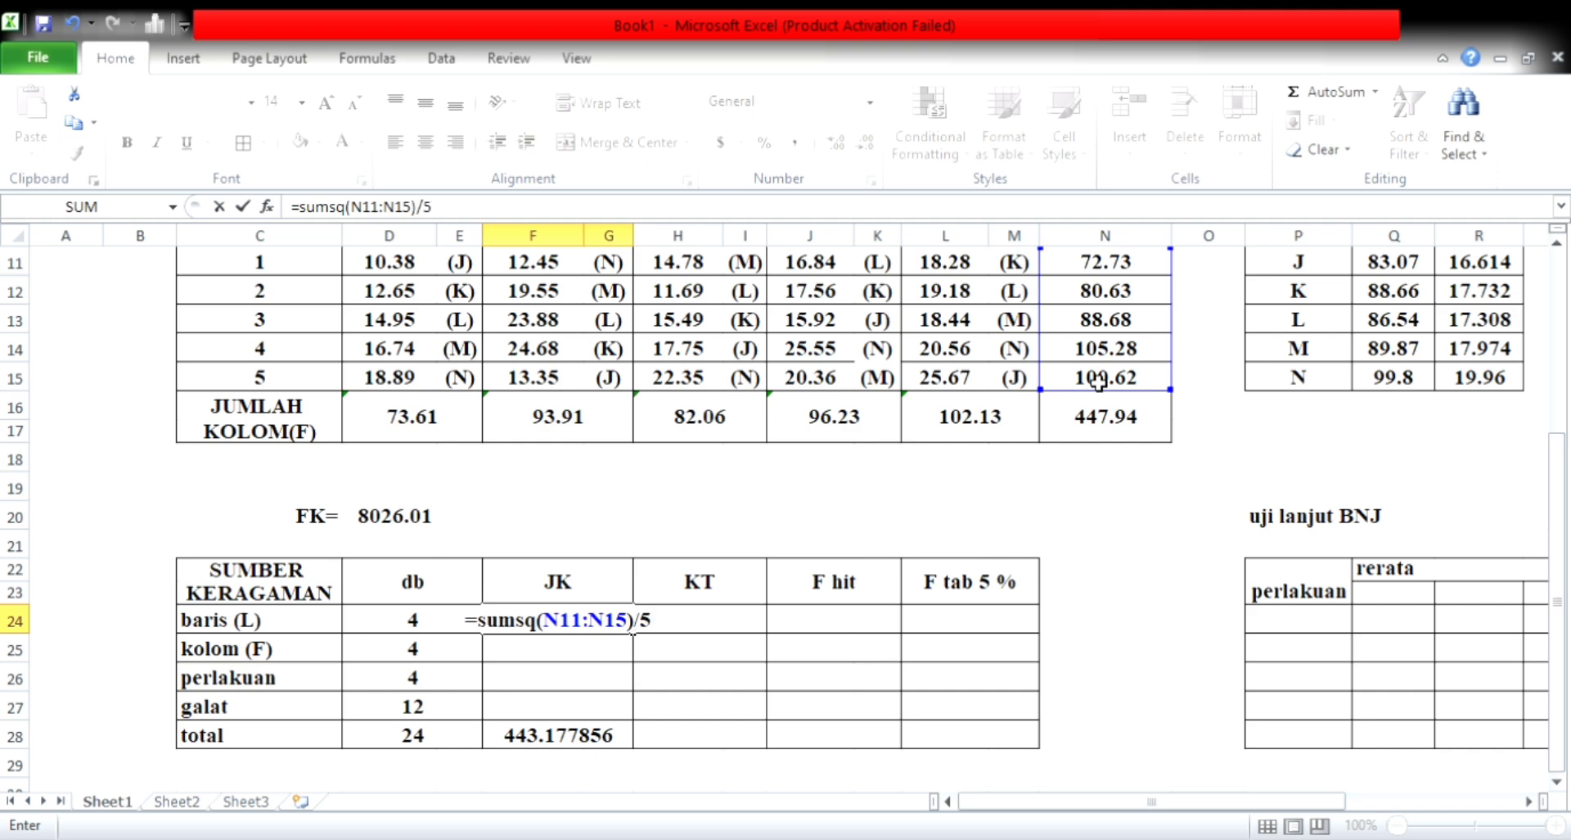
{"action": "type", "text": "-"}
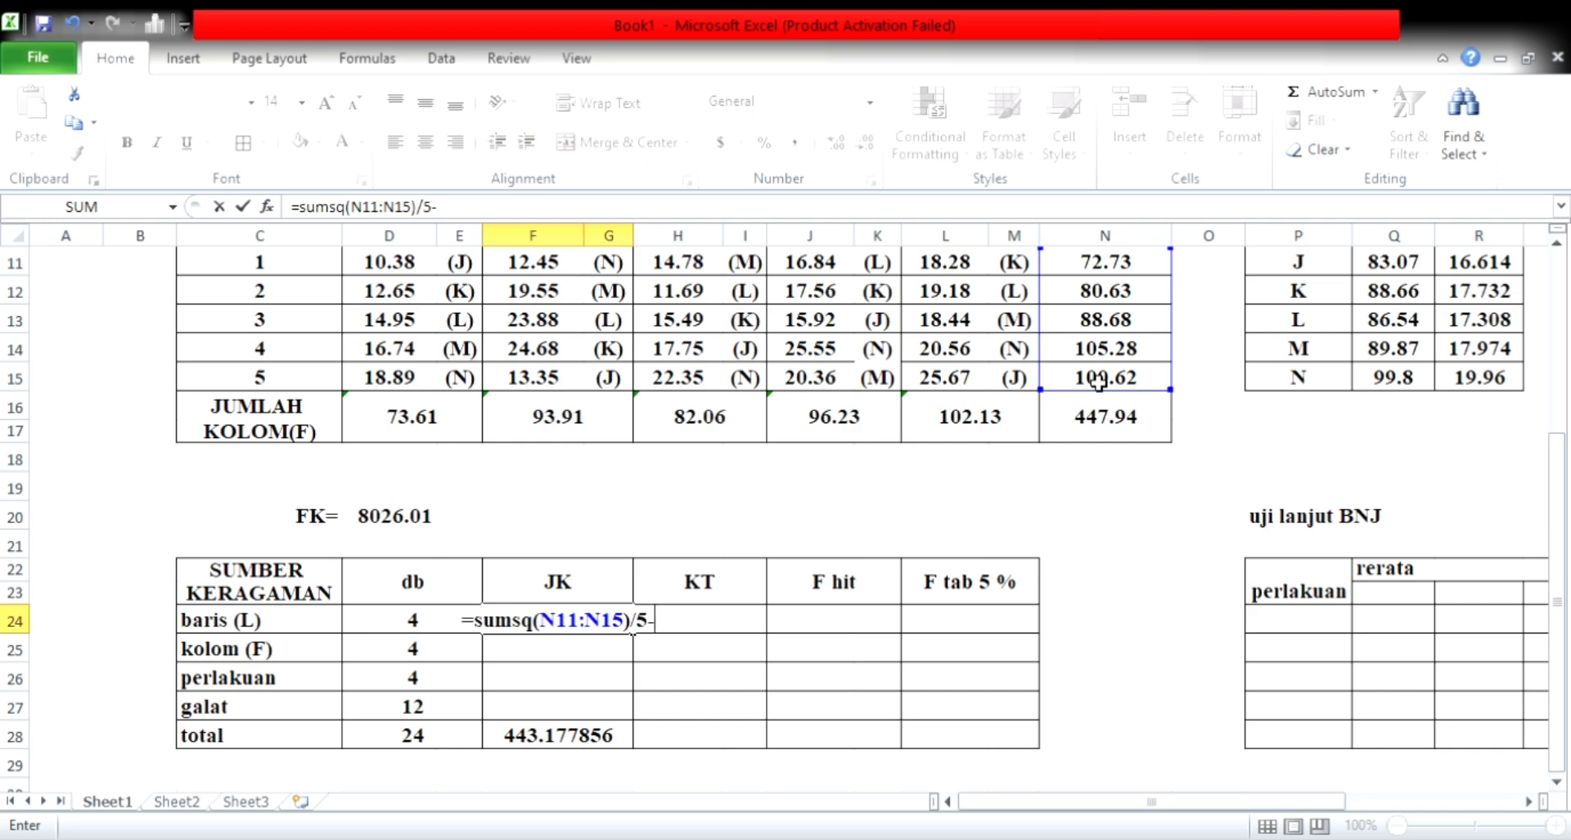
{"action": "left_click", "coordinate": [413, 520]}
{"action": "key", "text": "Return"}
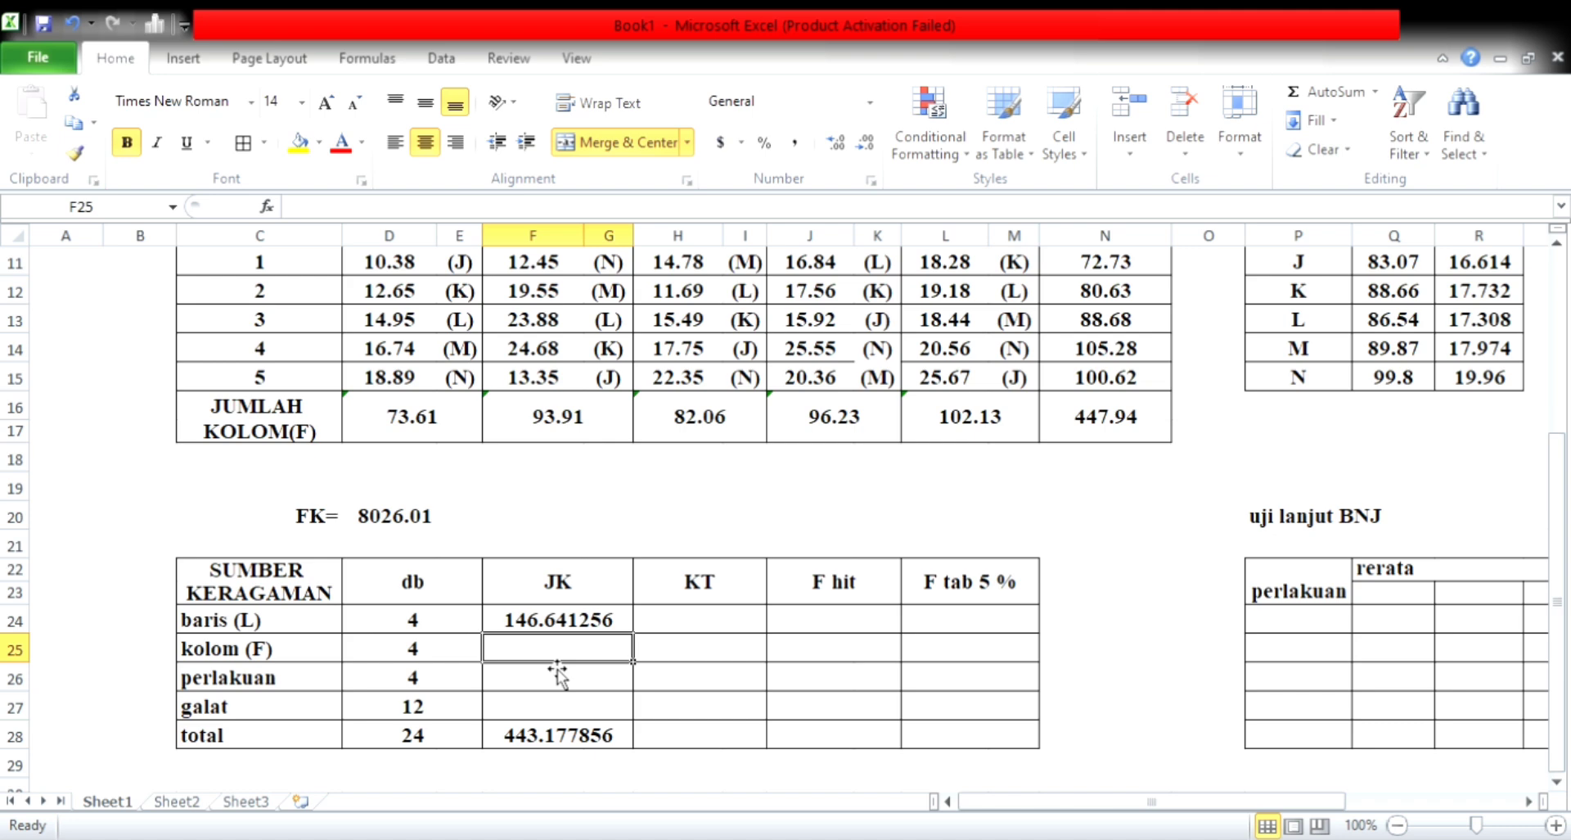
- Enter the JK for kolom (F) in F25 with the formula =sumsq(D16:M17)/5-D20
{"action": "type", "text": "=su"}
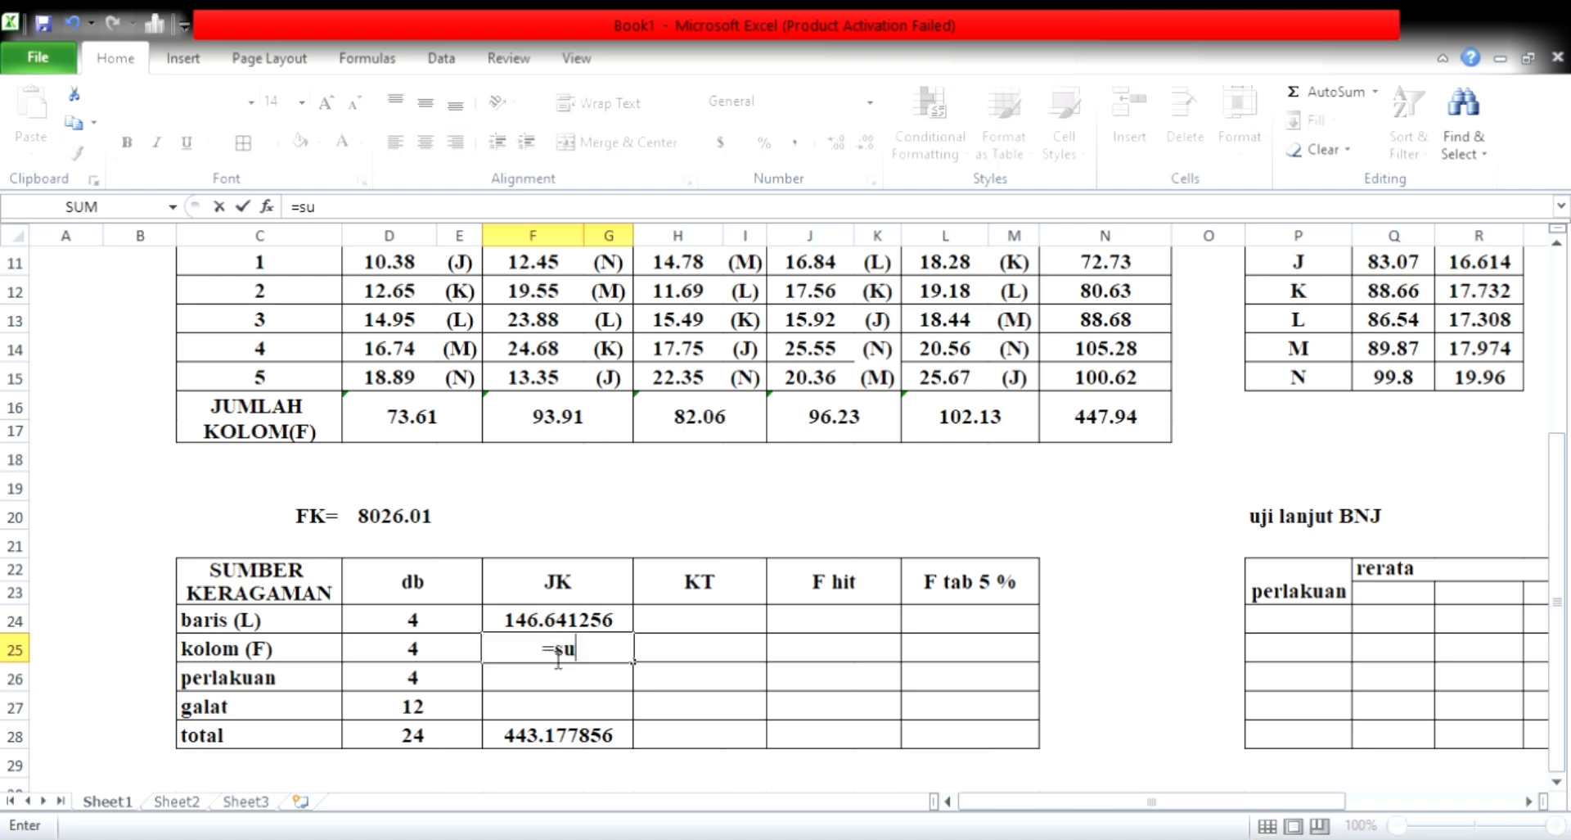
{"action": "type", "text": "msq("}
{"action": "left_click_drag", "start_coordinate": [434, 416], "coordinate": [942, 426]}
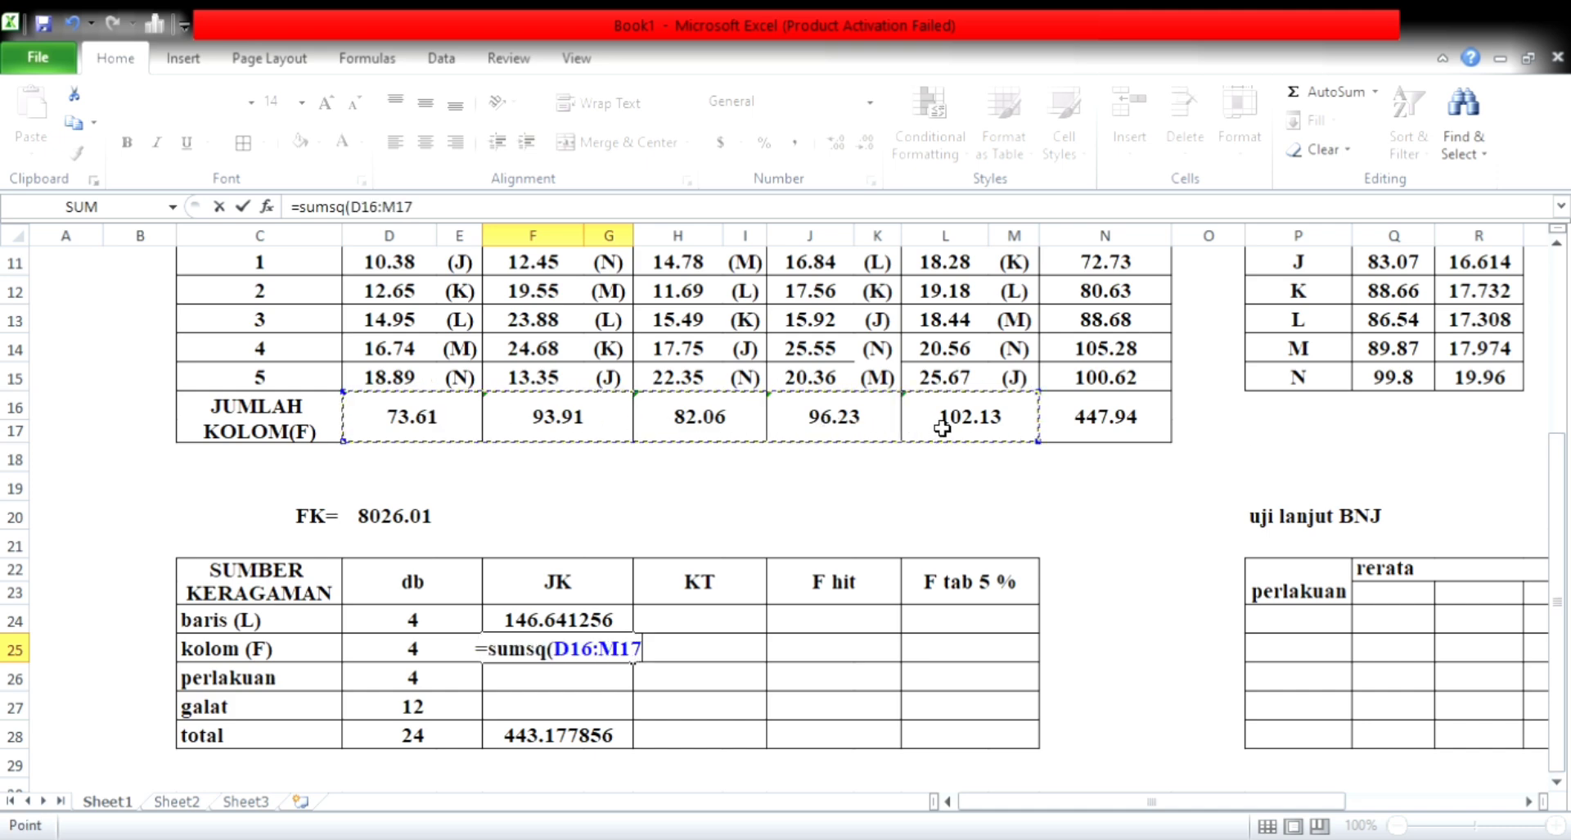
{"action": "type", "text": ")"}
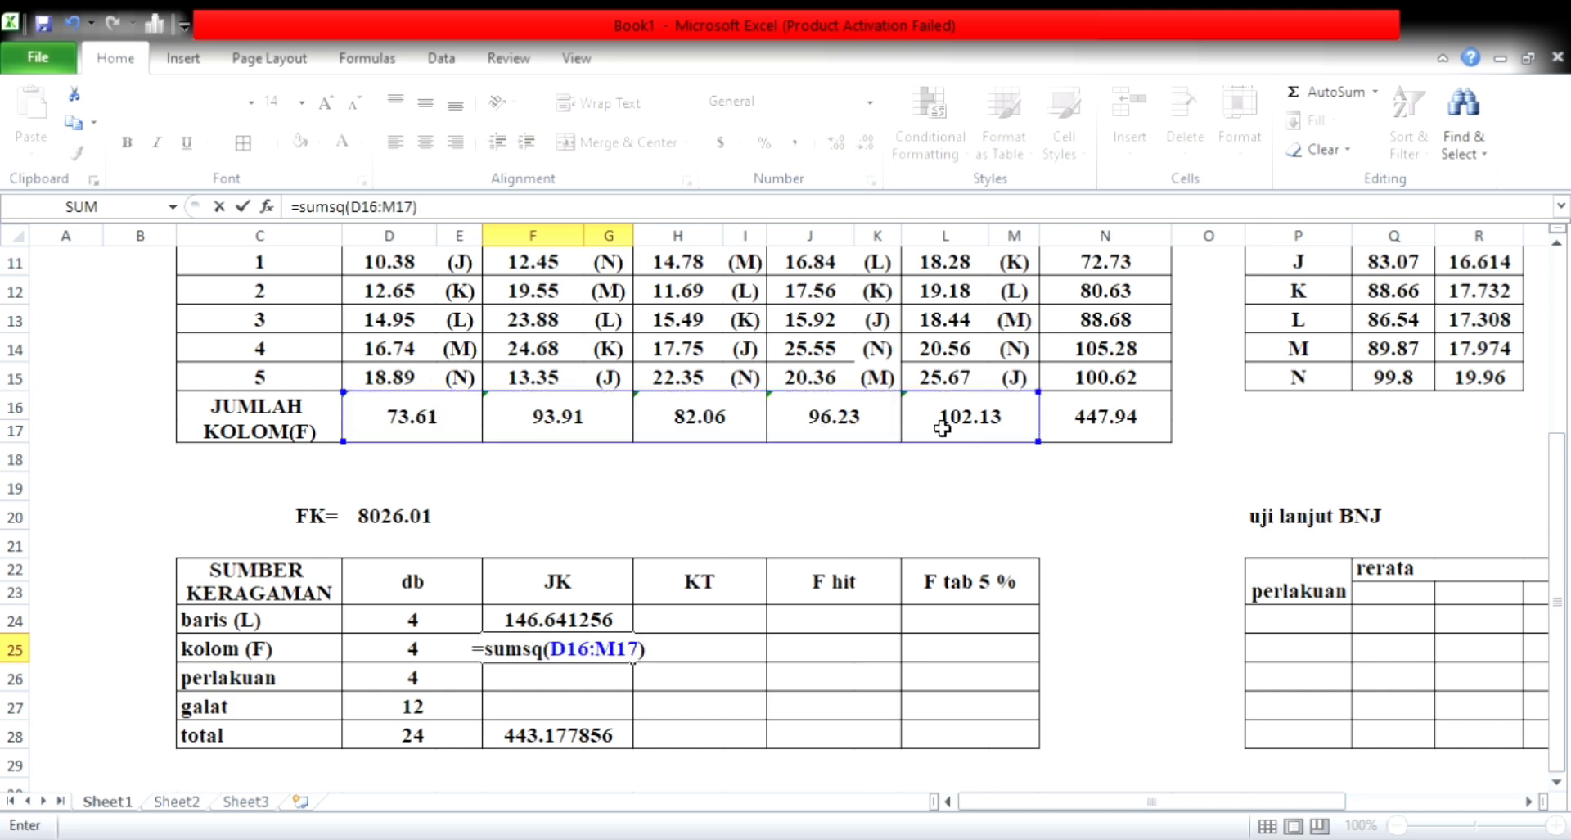
{"action": "type", "text": "/"}
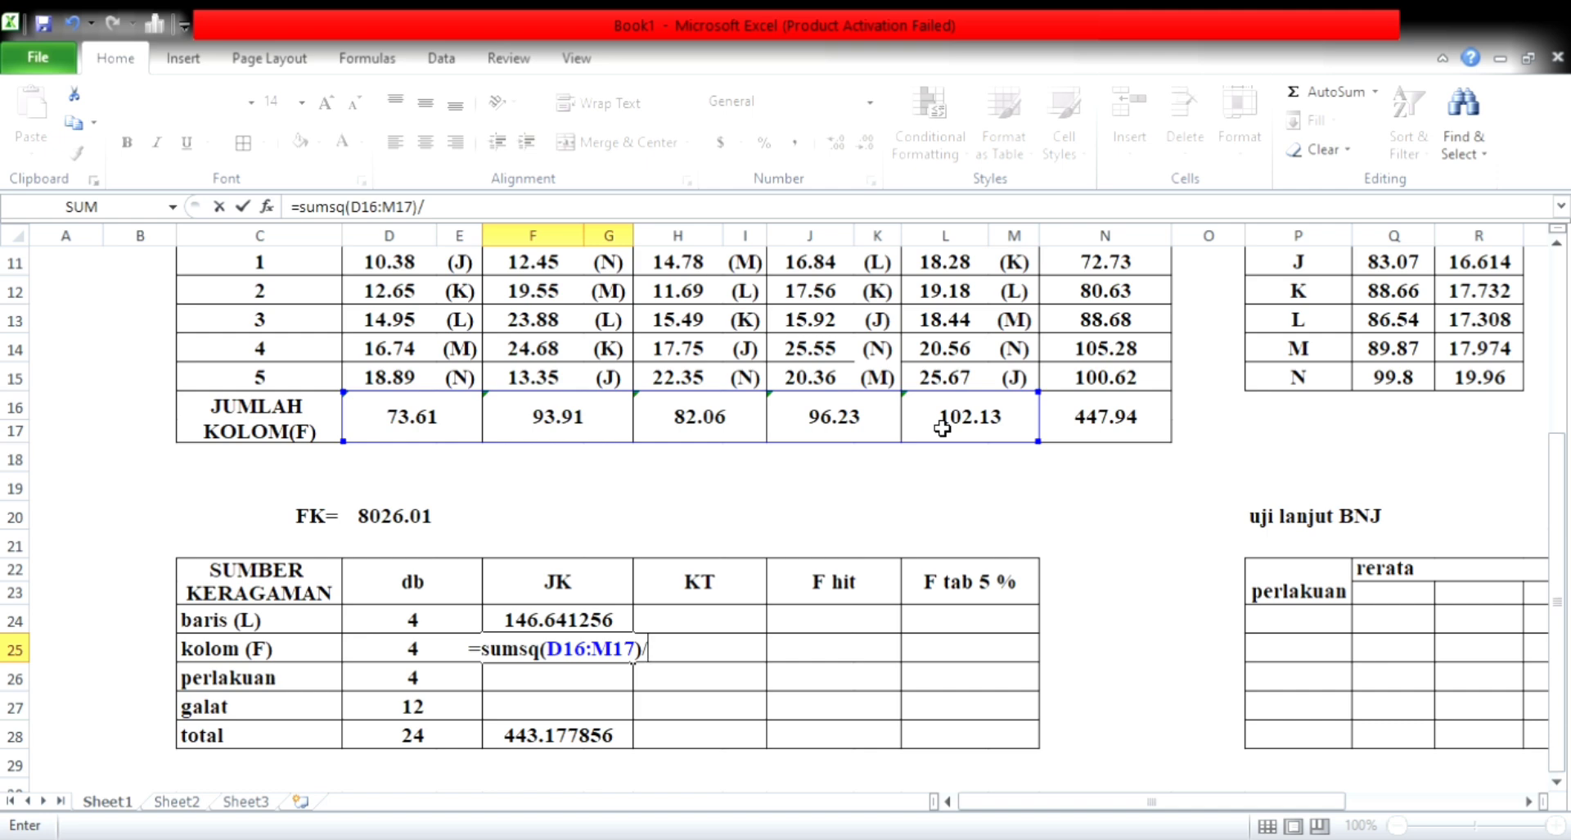
{"action": "type", "text": "5"}
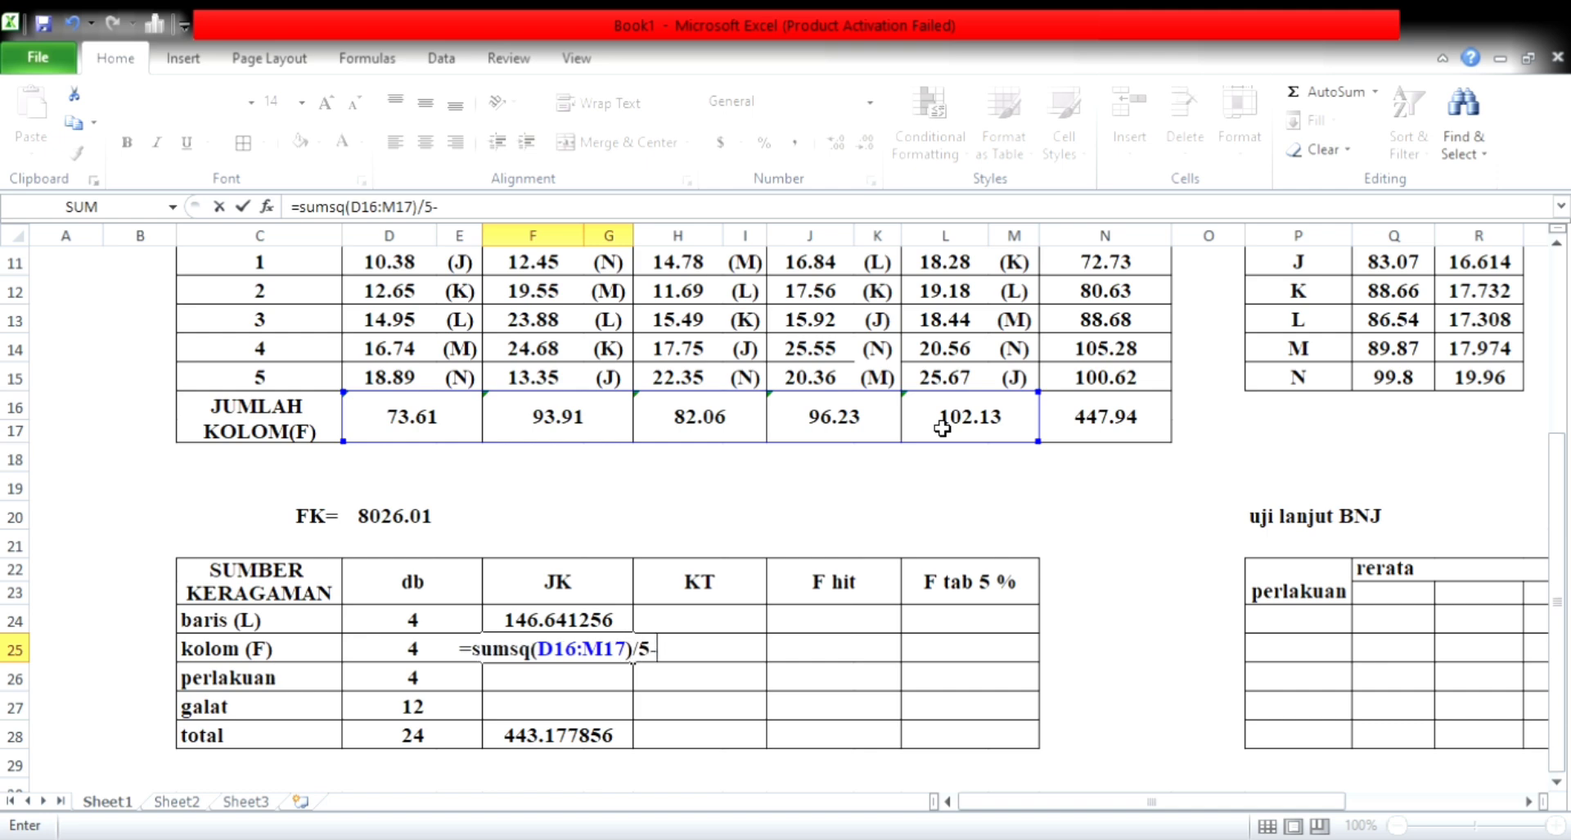
{"action": "type", "text": "-"}
{"action": "left_click", "coordinate": [406, 527]}
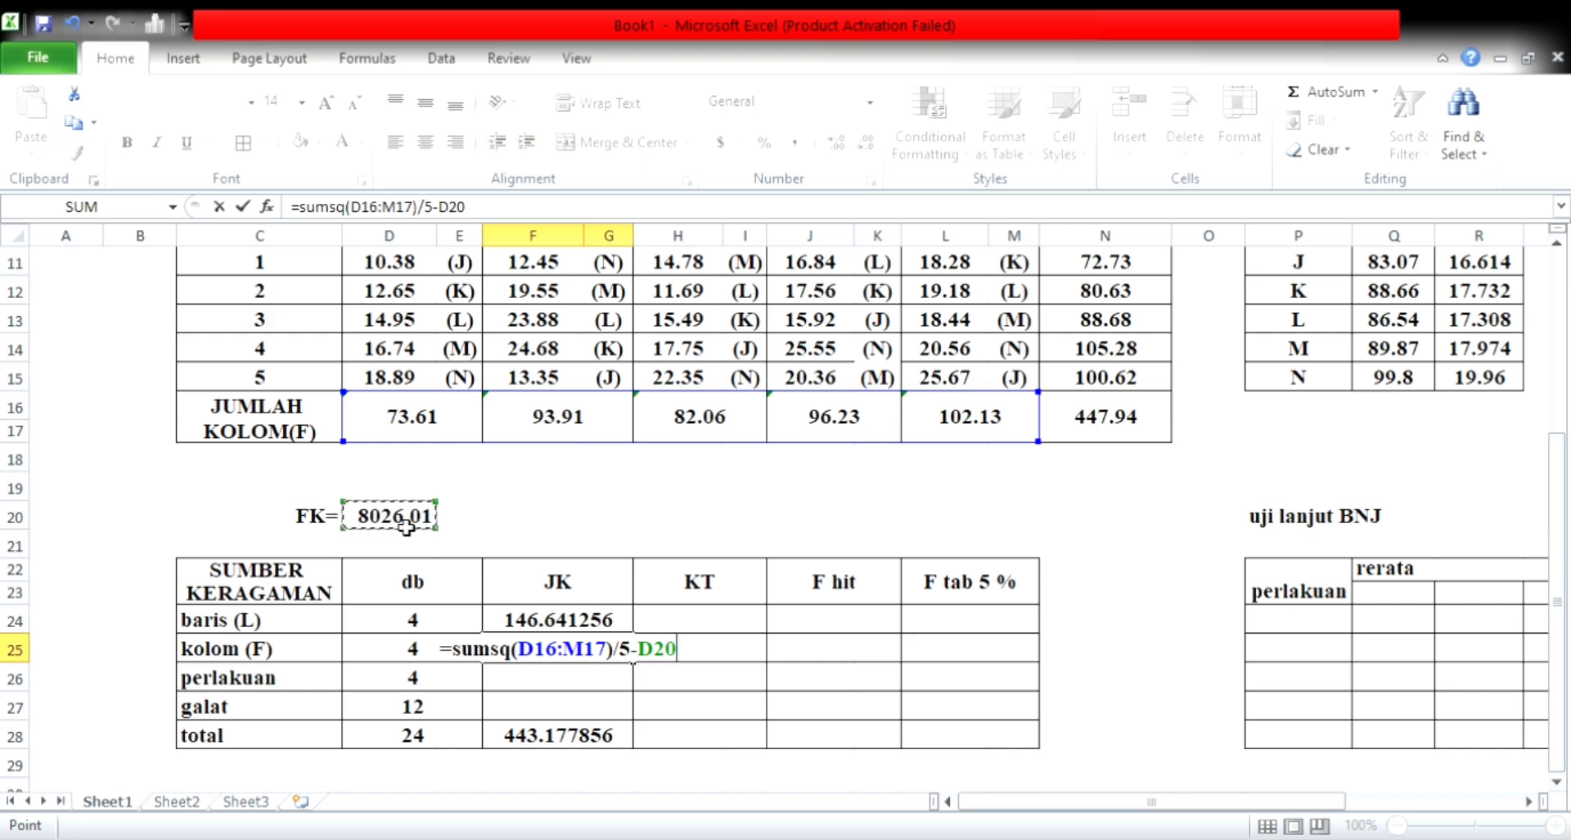
{"action": "key", "text": "Return"}
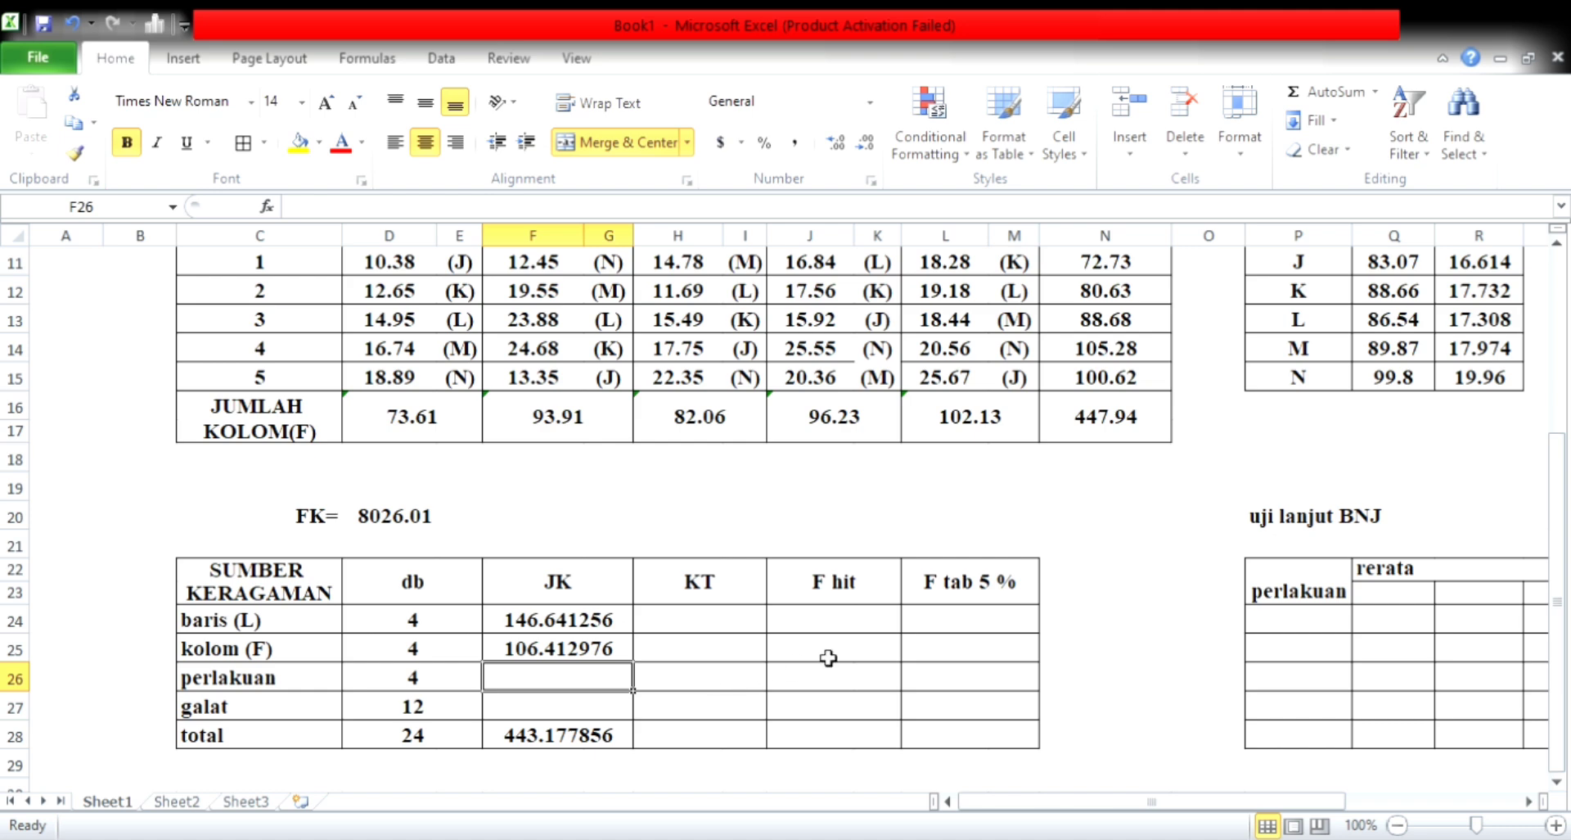
{"action": "key", "text": "Up"}
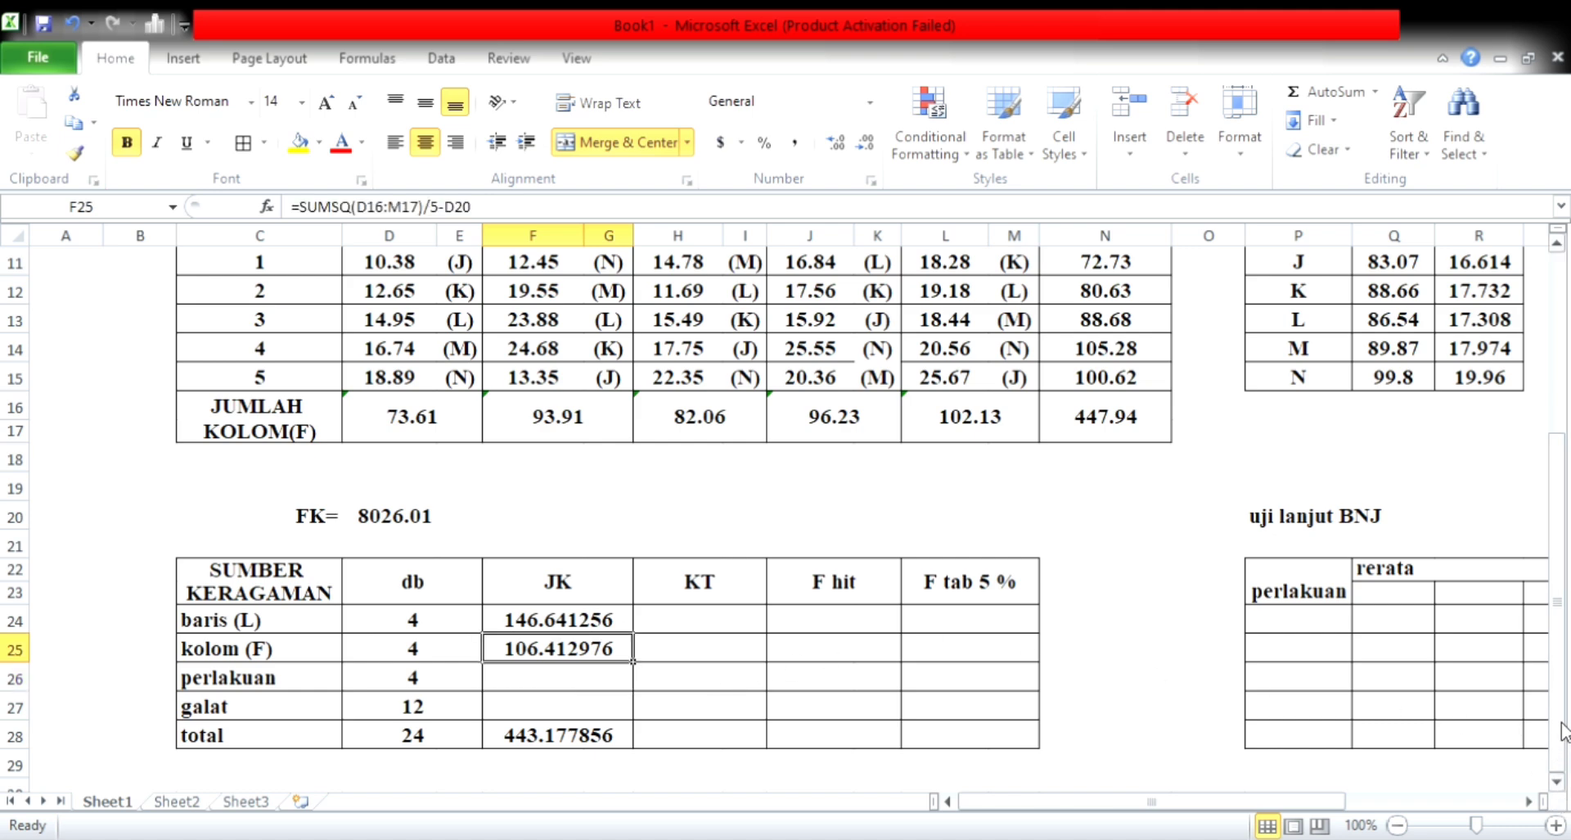
- Enter the JK for perlakuan in F26 with the formula =sumsq(Q11:Q15)/5-D20
{"action": "scroll", "coordinate": [1563, 731], "scroll_direction": "up", "scroll_amount": 1}
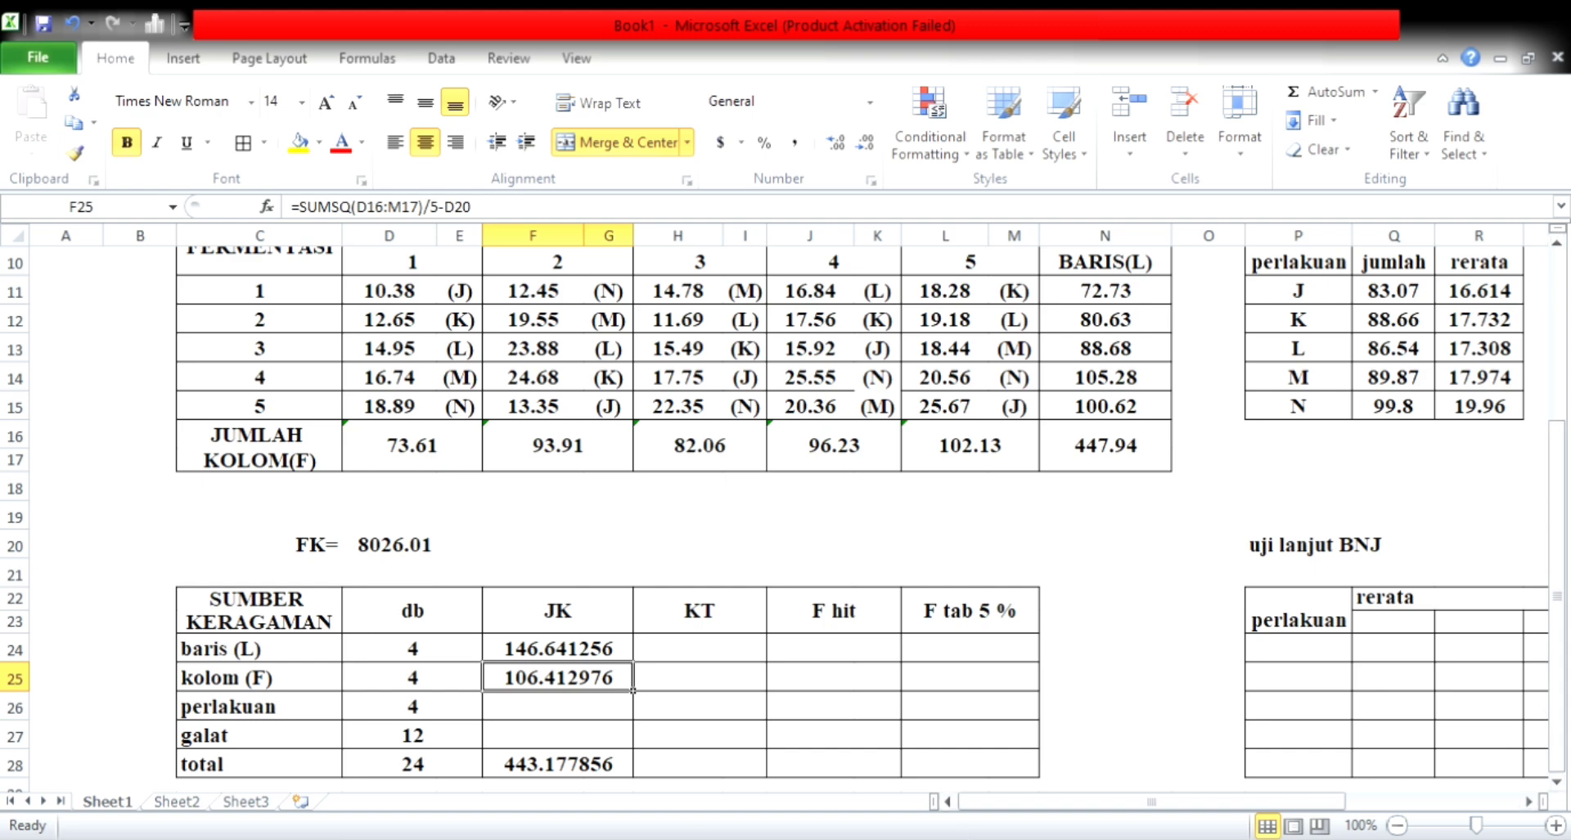
{"action": "left_click", "coordinate": [611, 717]}
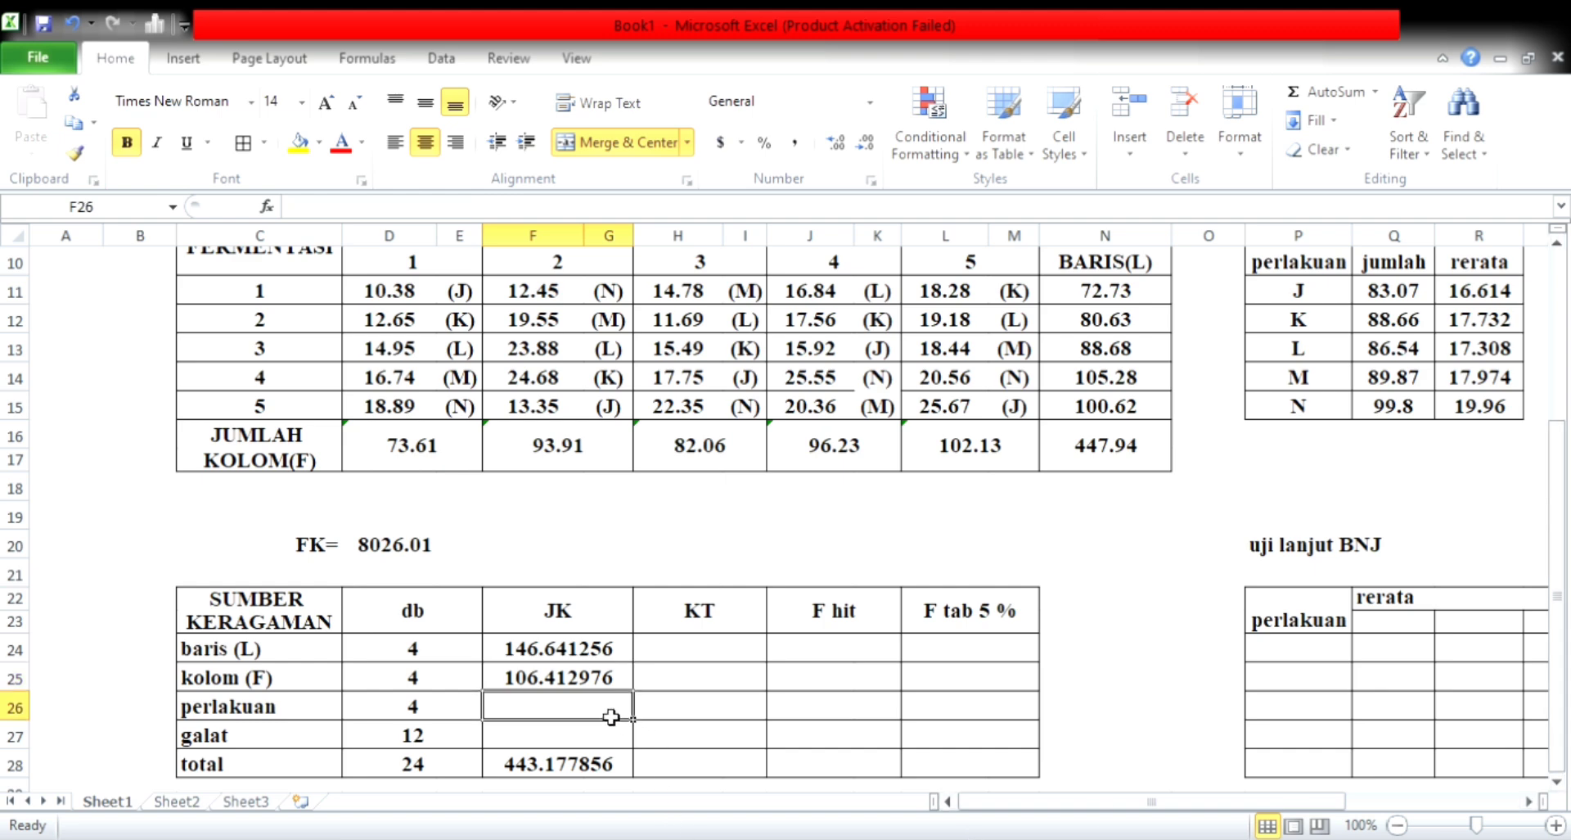
{"action": "type", "text": "=sum"}
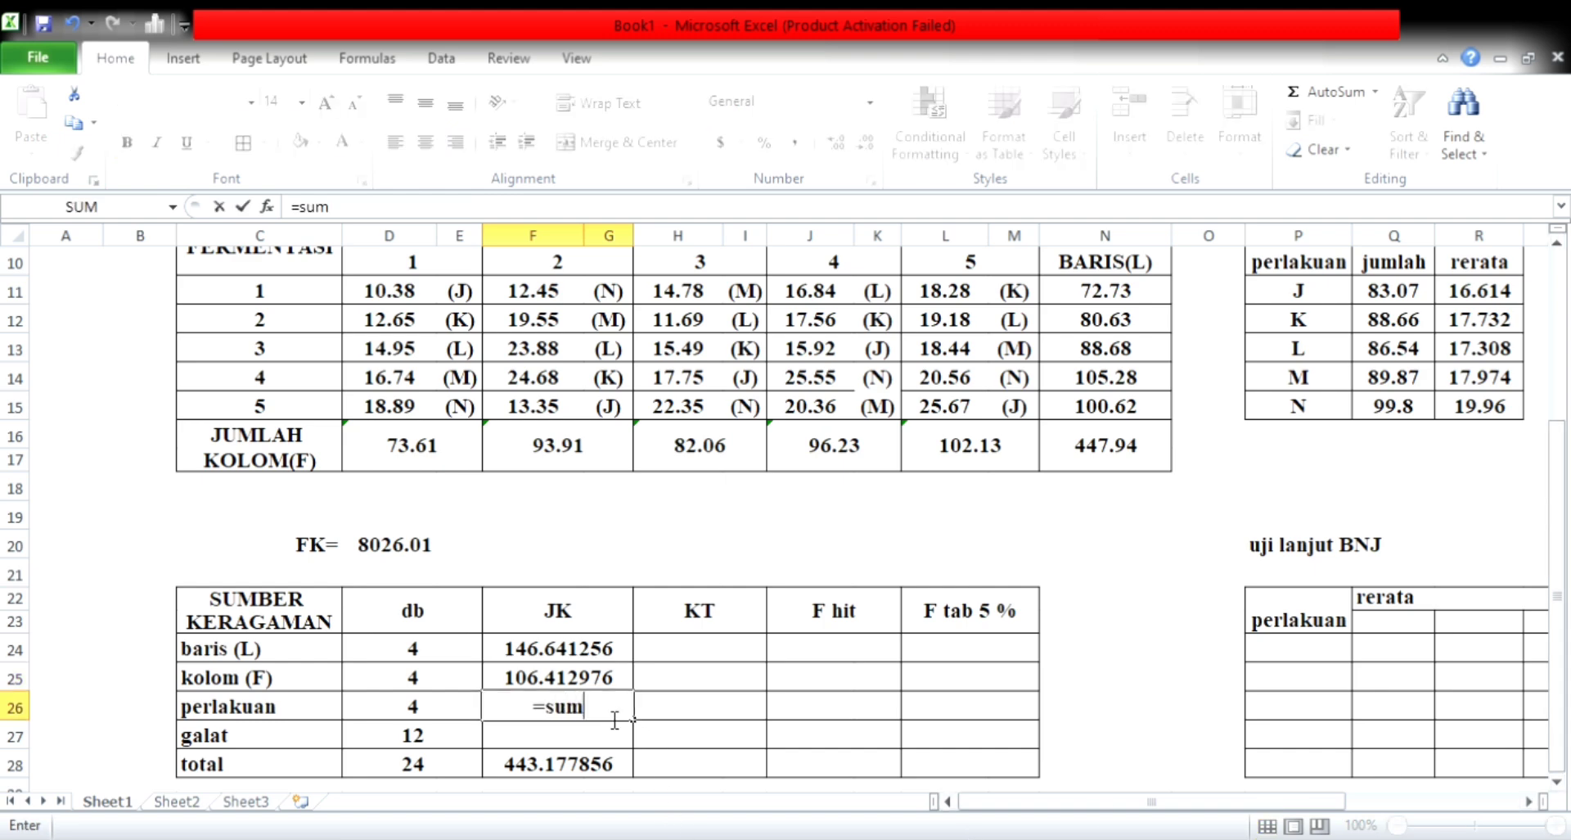
{"action": "type", "text": "sq("}
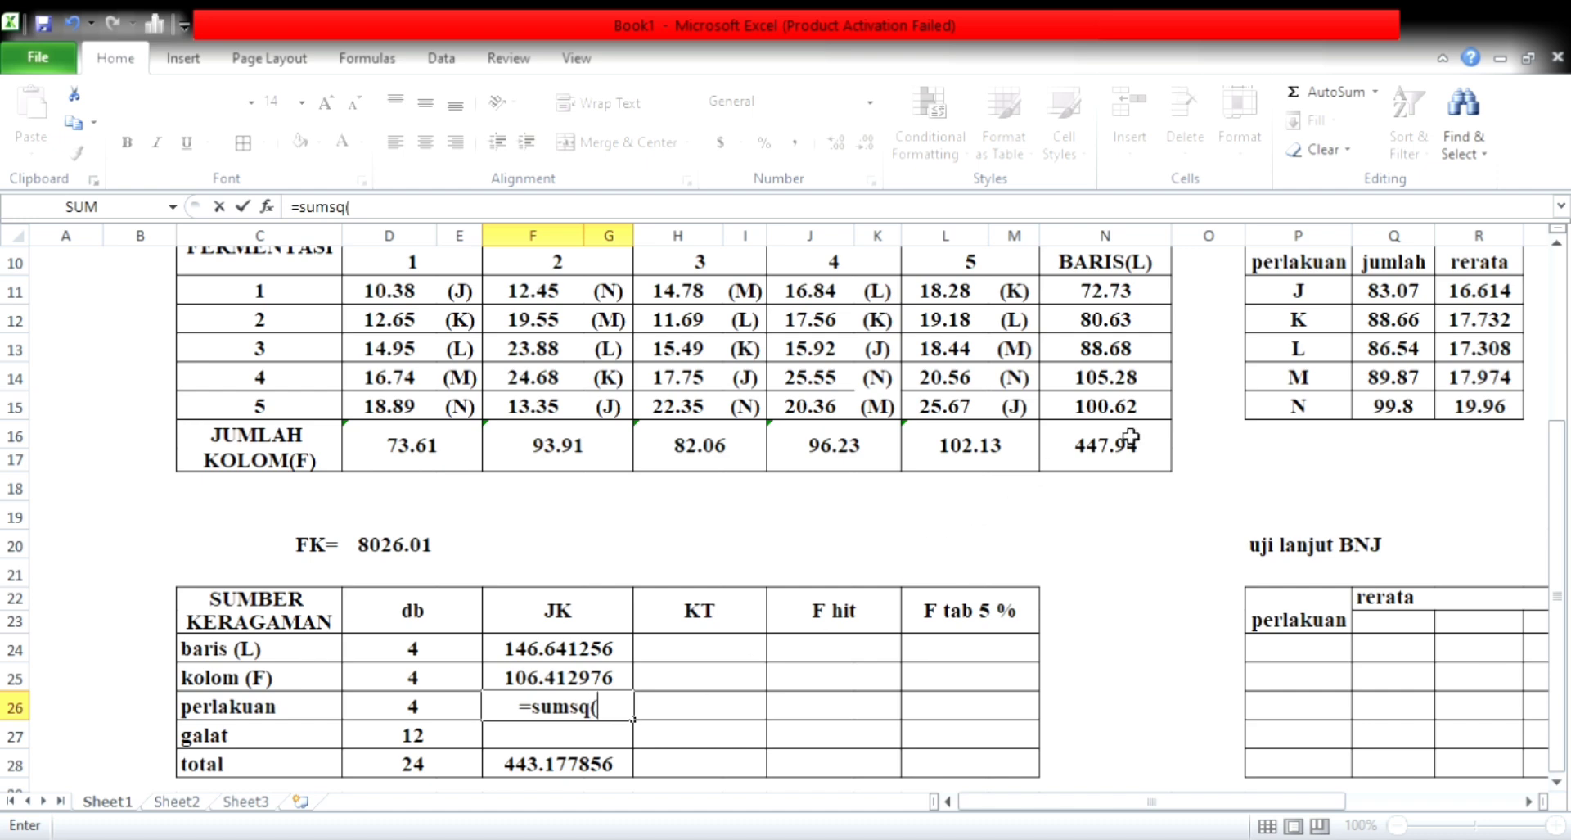
{"action": "left_click", "coordinate": [1391, 292]}
{"action": "left_click_drag", "start_coordinate": [1391, 292], "coordinate": [1403, 409]}
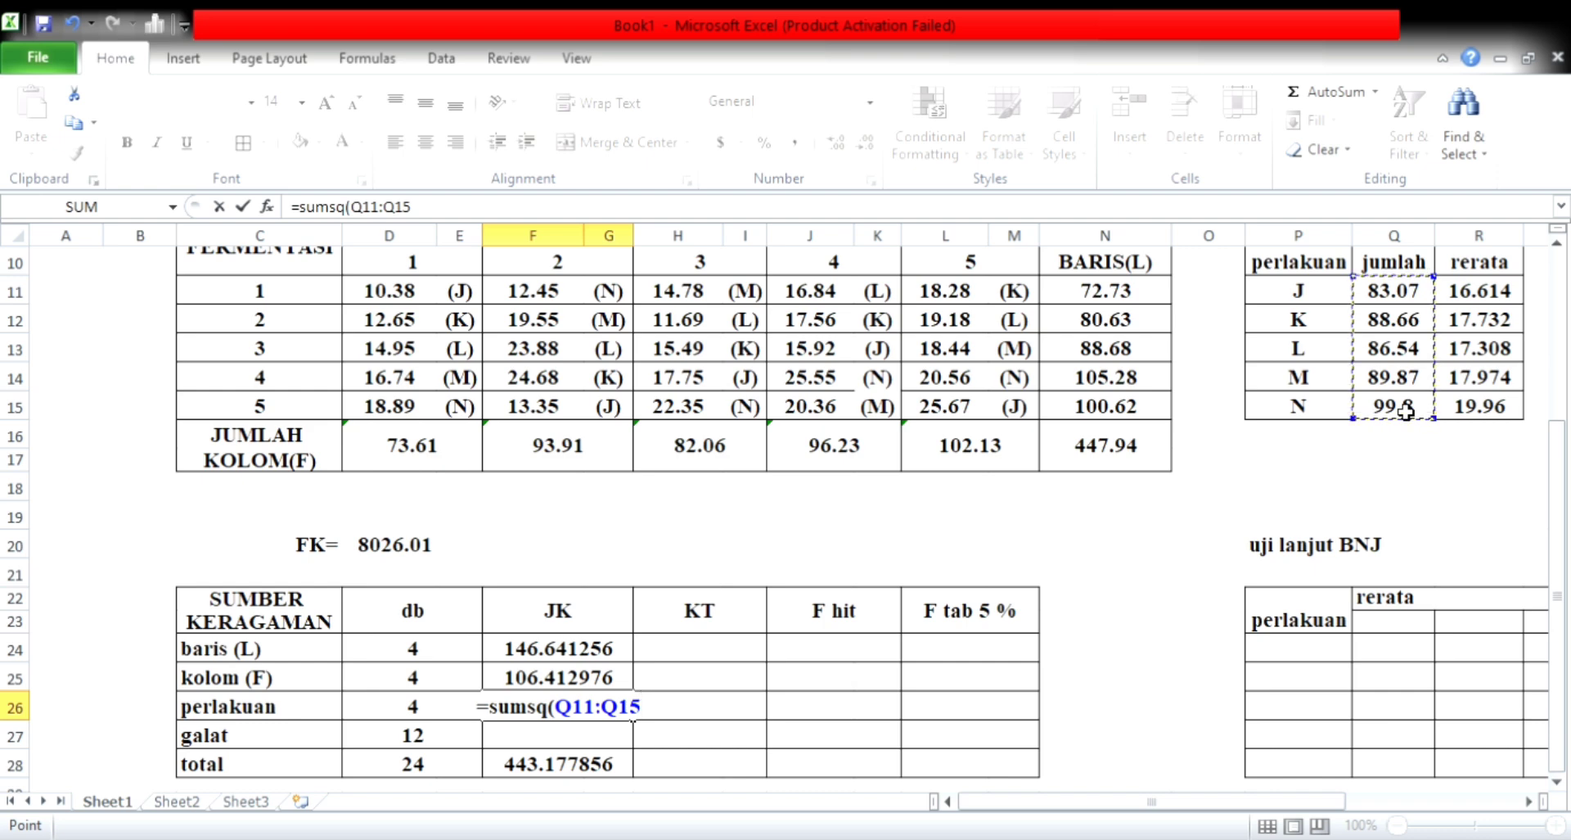
{"action": "type", "text": ")"}
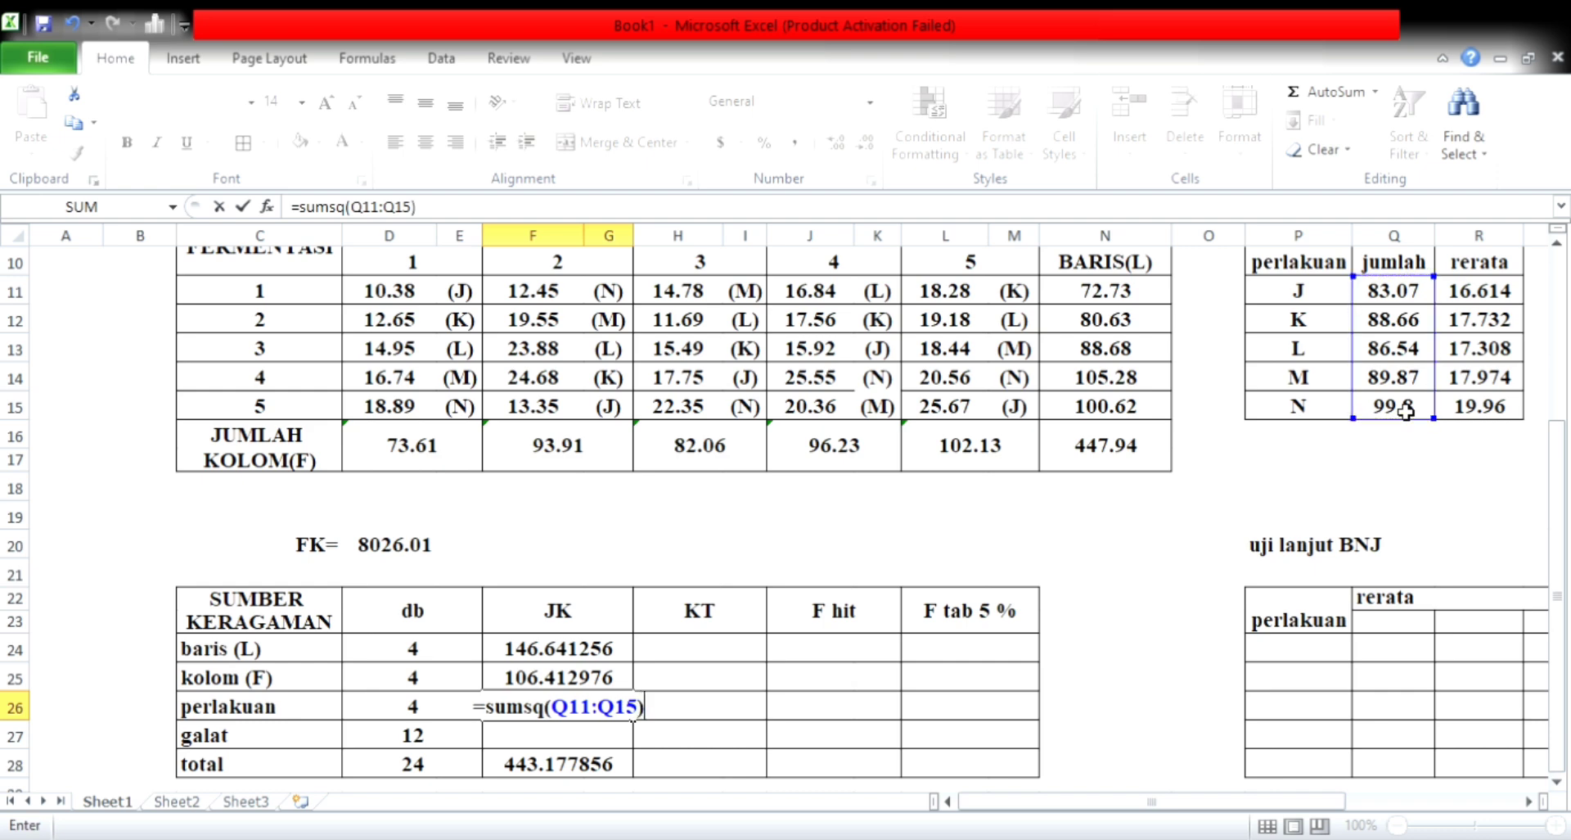
{"action": "type", "text": "/5-"}
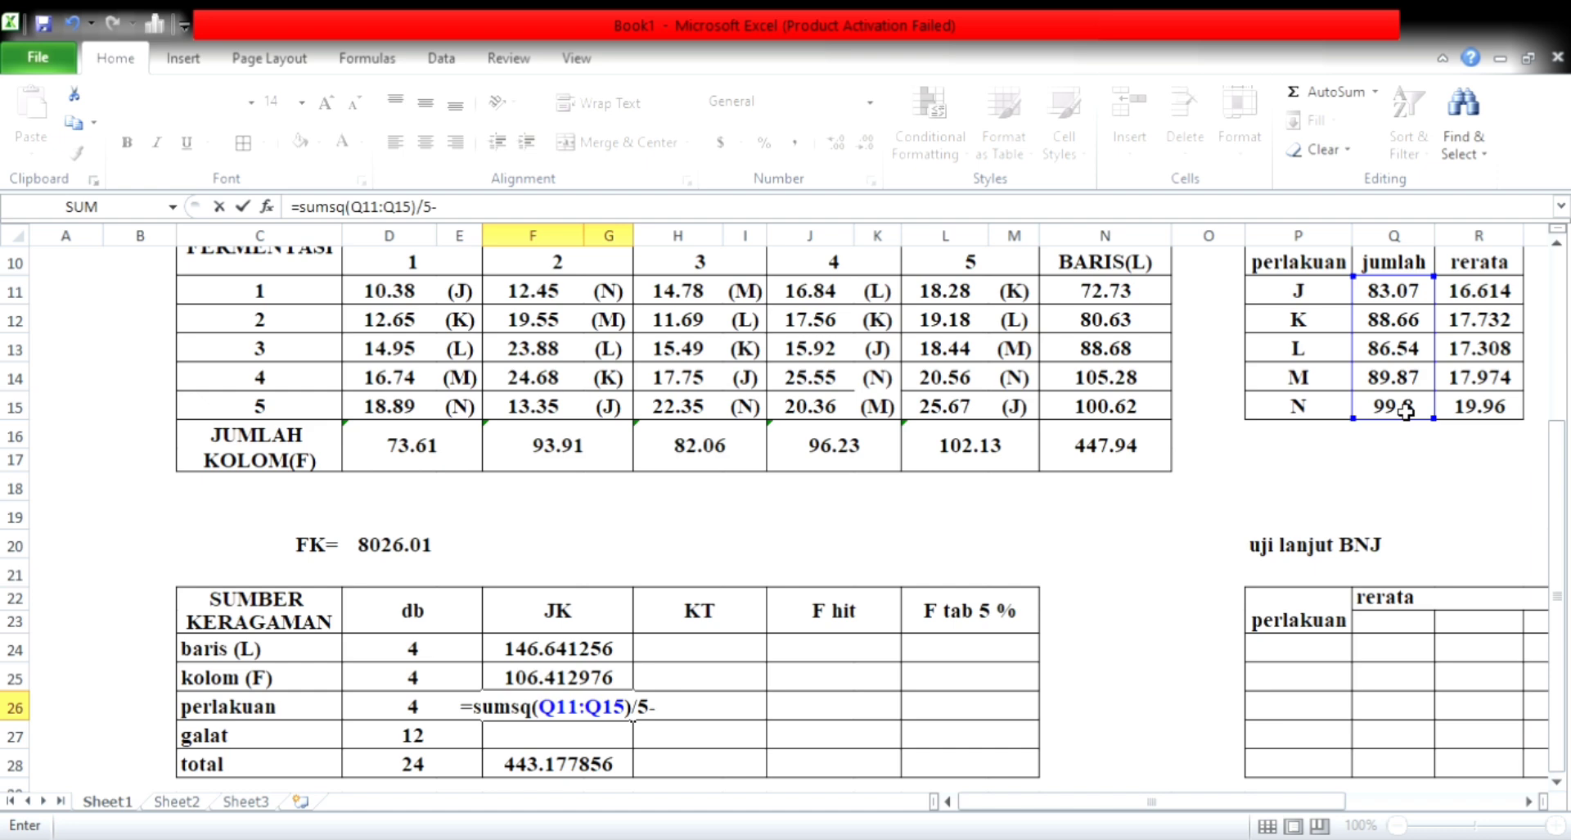
{"action": "left_click", "coordinate": [397, 546]}
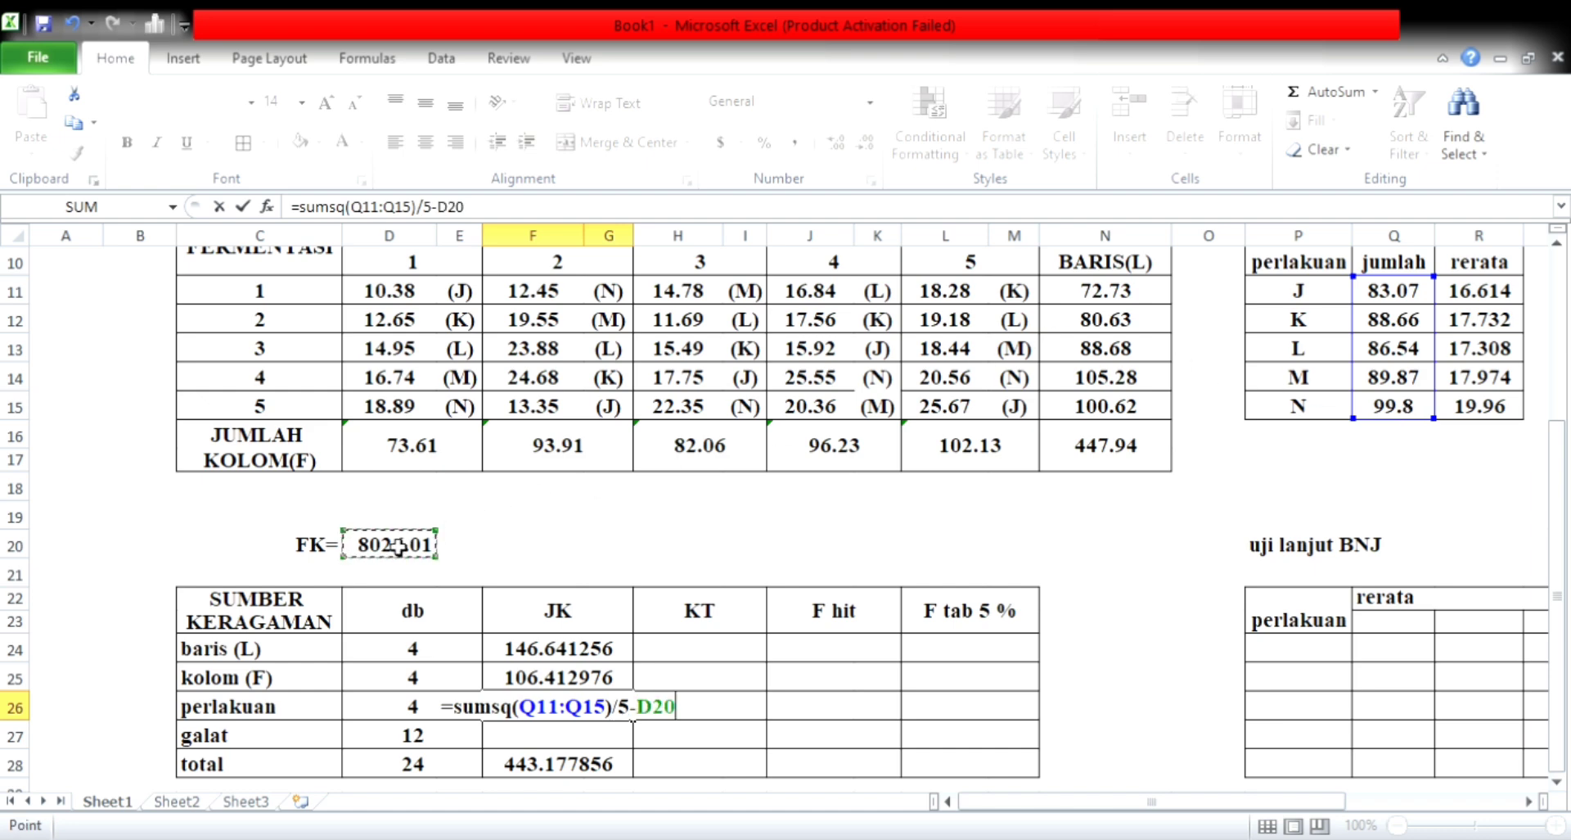
{"action": "key", "text": "Return"}
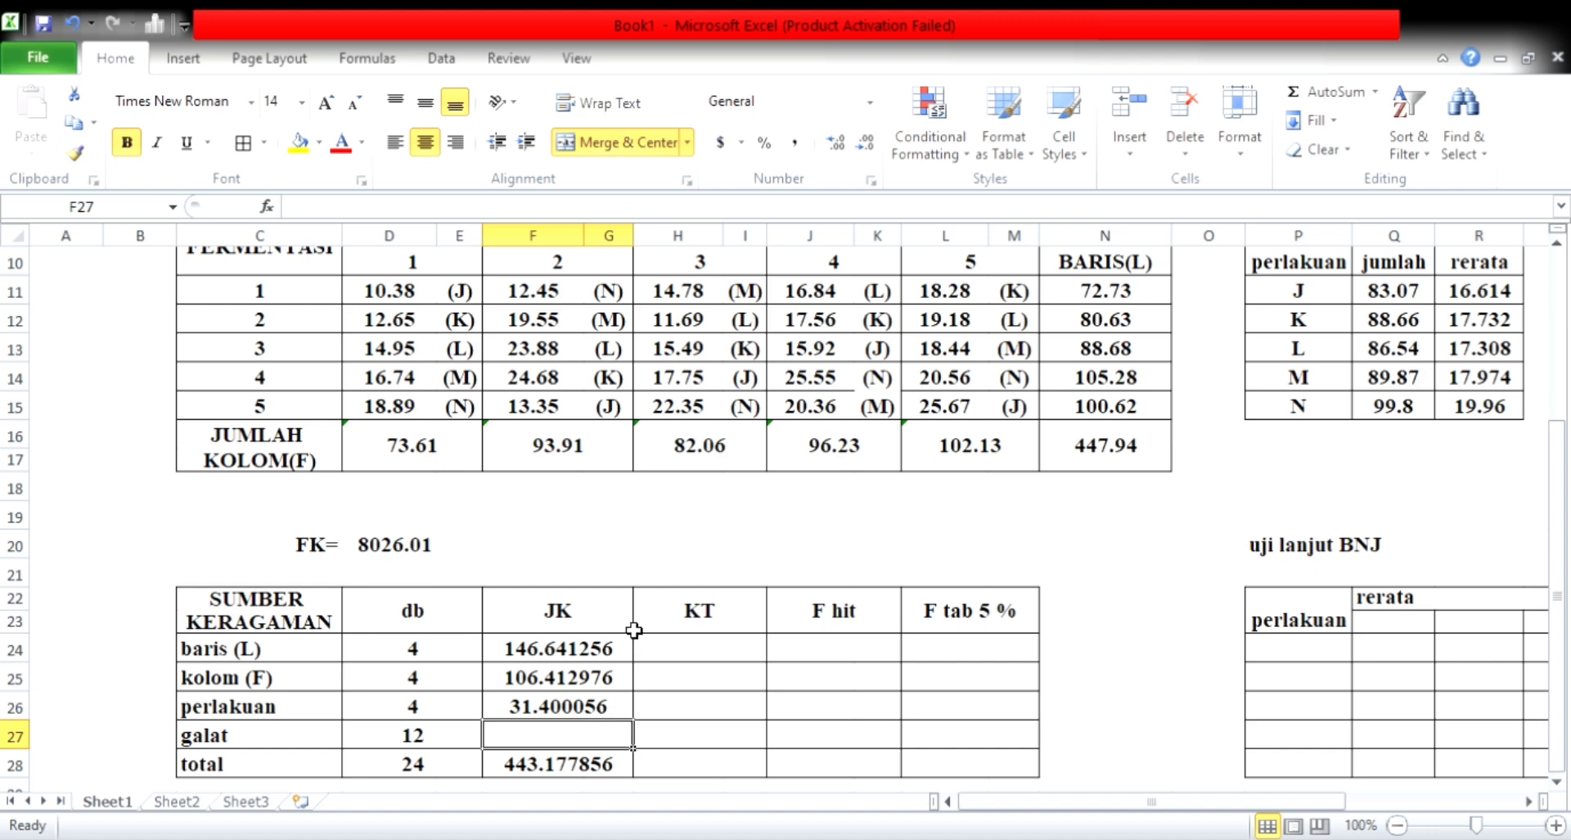
- Fill the galat formula from D27 across into F27 to compute the JK for galat
{"action": "left_click", "coordinate": [445, 743]}
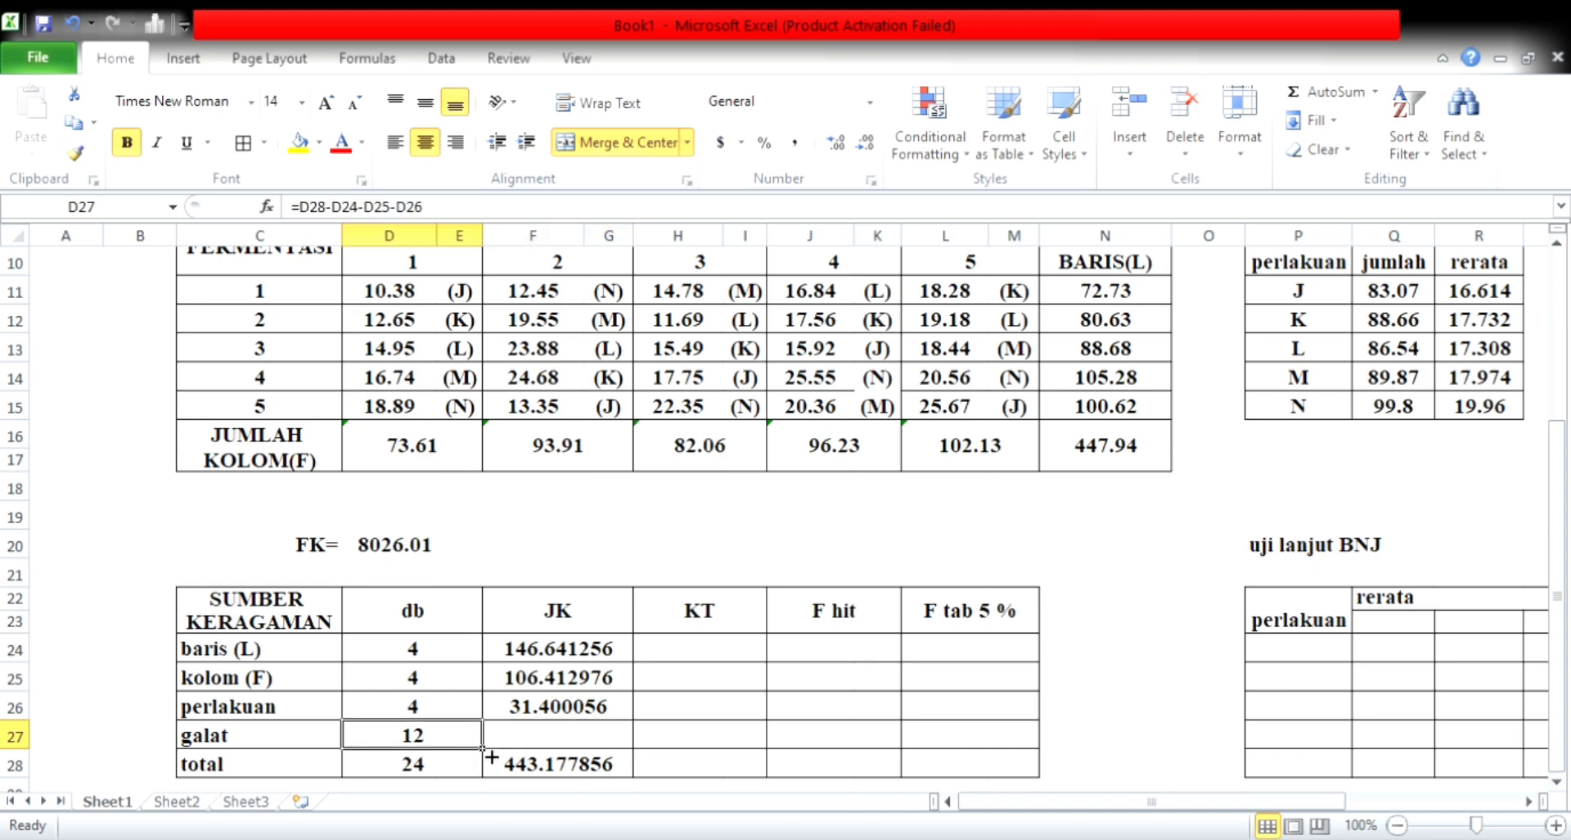
{"action": "left_click_drag", "start_coordinate": [483, 748], "coordinate": [573, 753]}
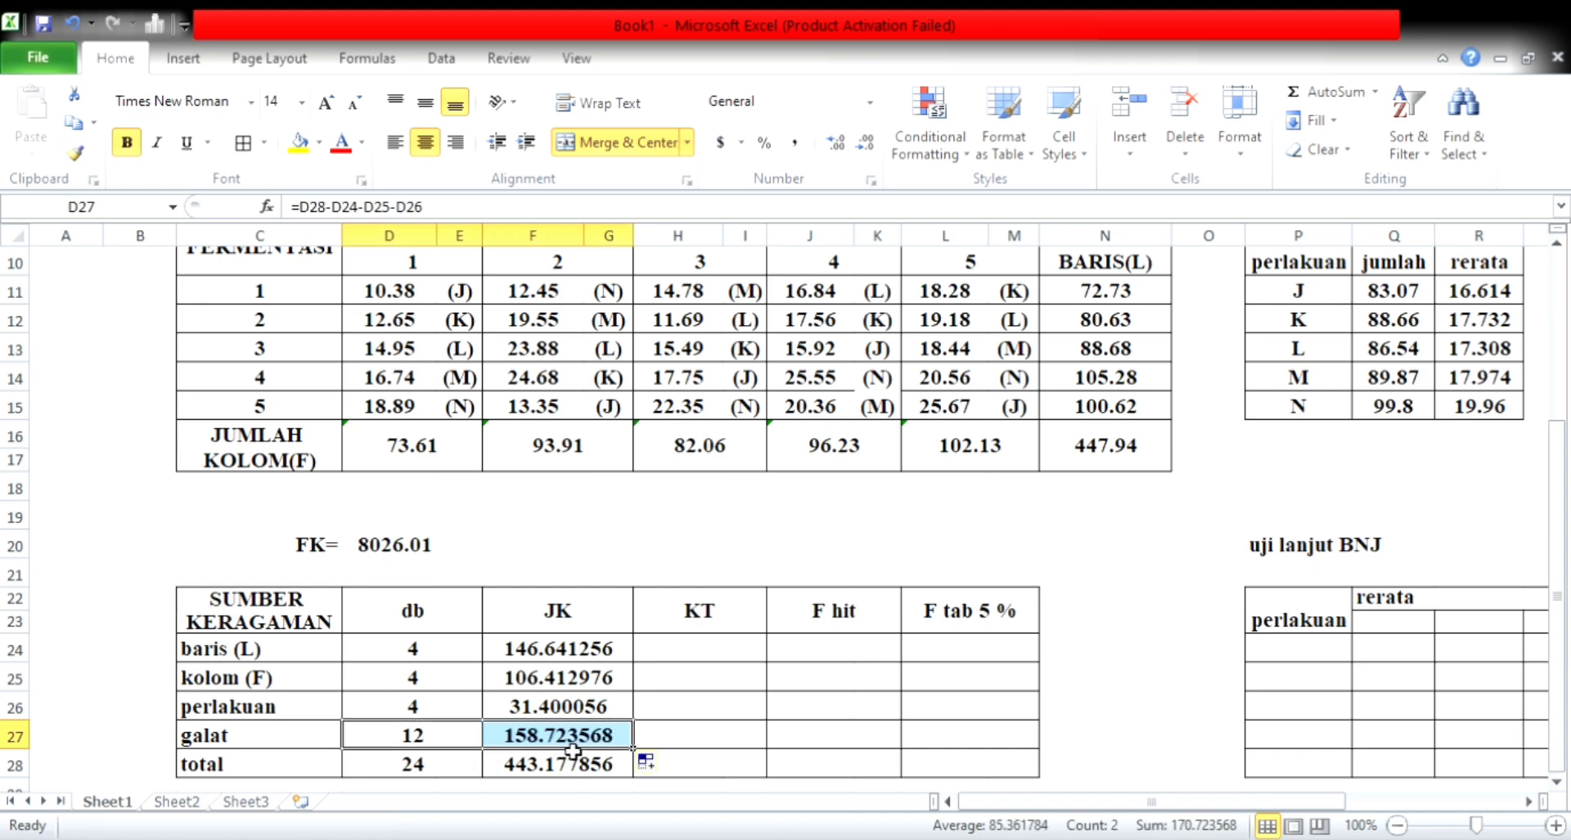
{"action": "left_click", "coordinate": [626, 717]}
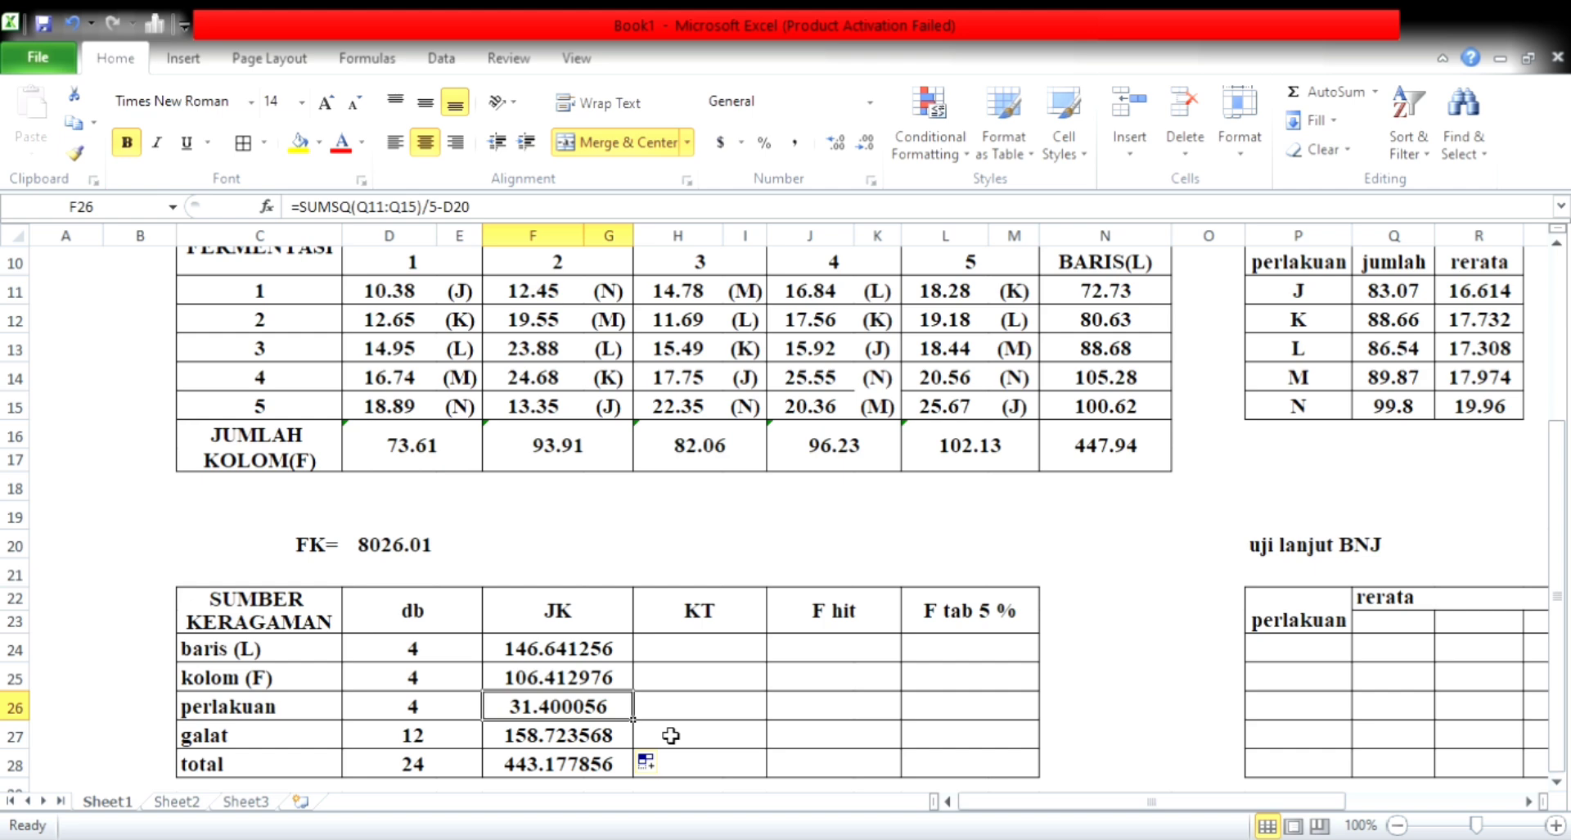
- Enter the KT for baris (L) in H24 with the formula =F24/D24 and fill it down through galat in H27
{"action": "left_click", "coordinate": [717, 651]}
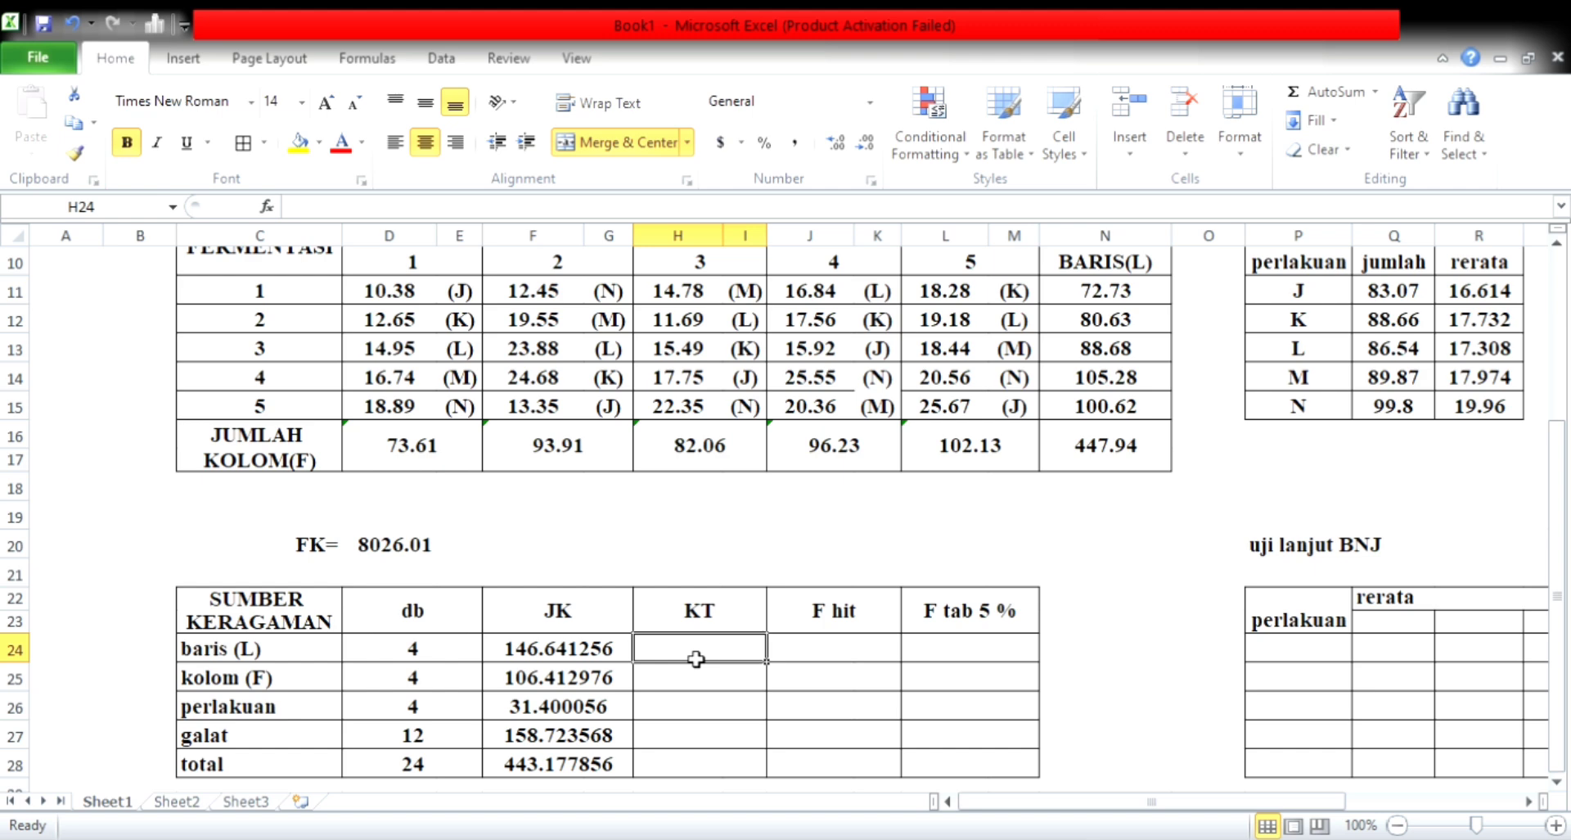
{"action": "type", "text": "="}
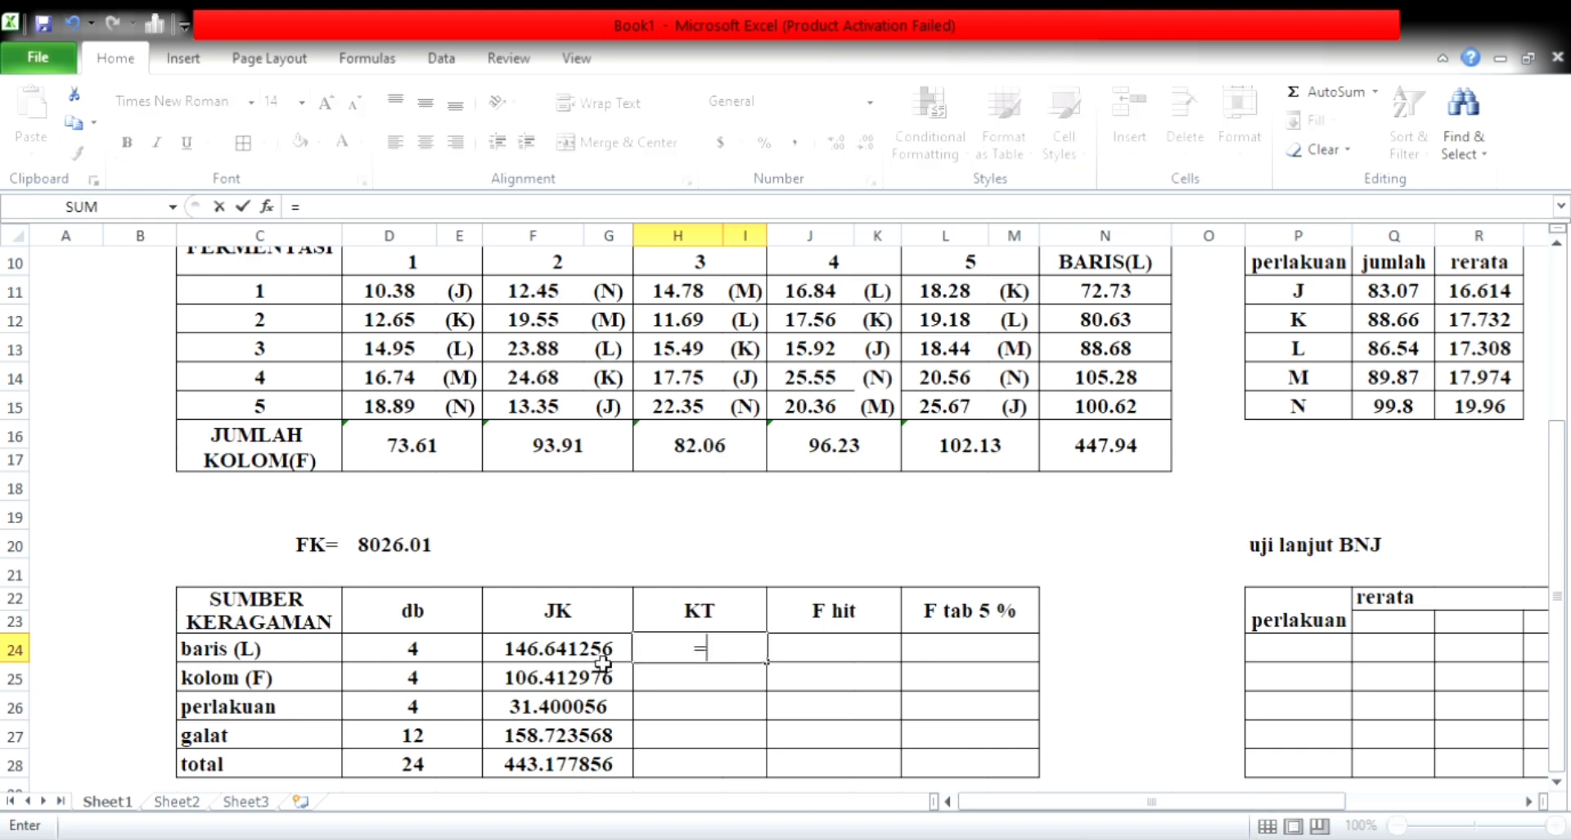
{"action": "left_click", "coordinate": [545, 655]}
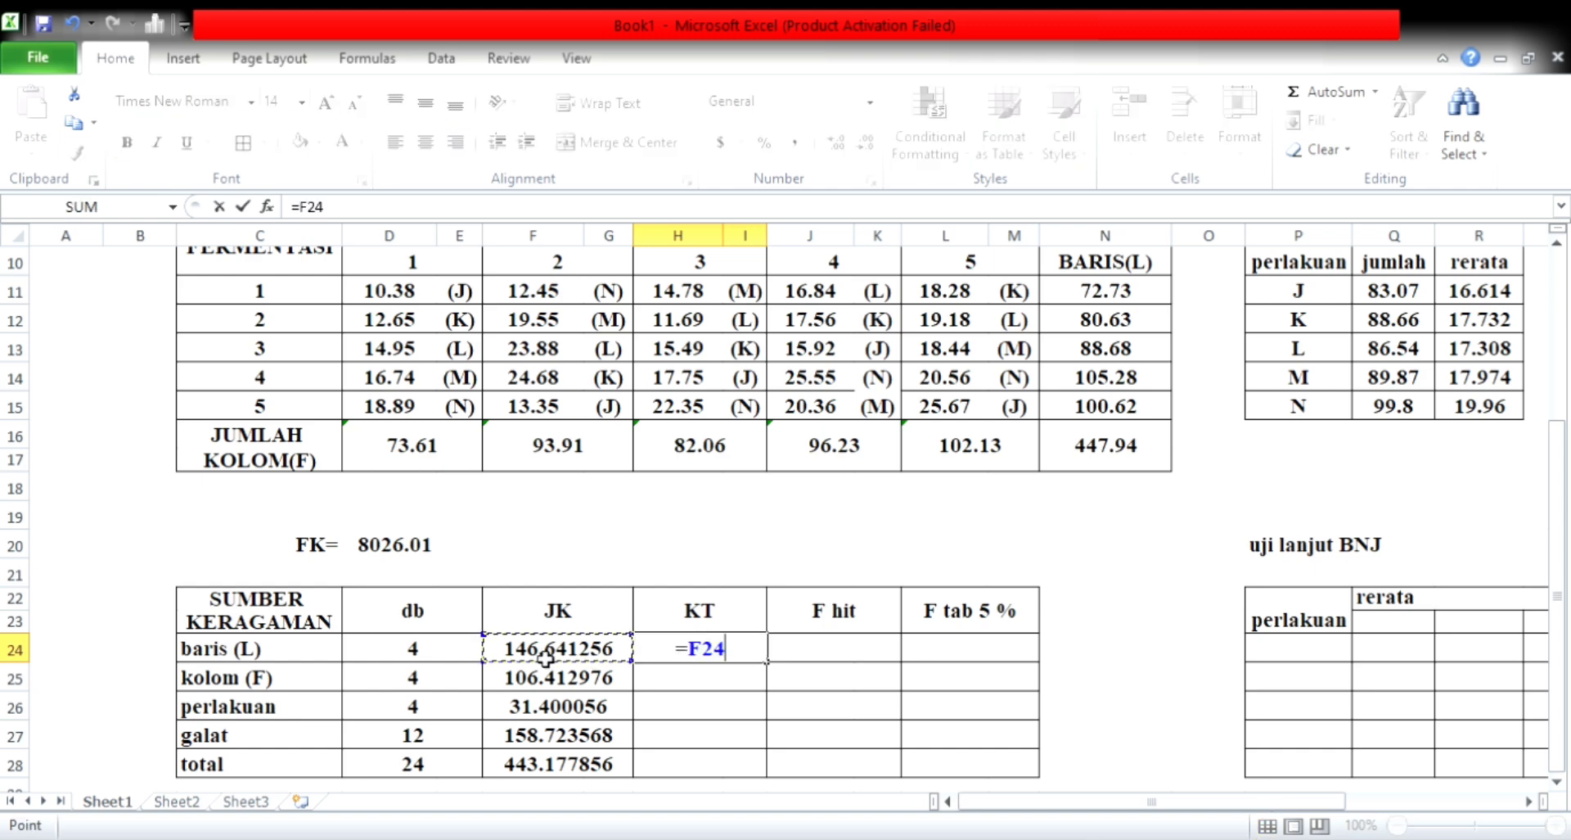
{"action": "type", "text": "/"}
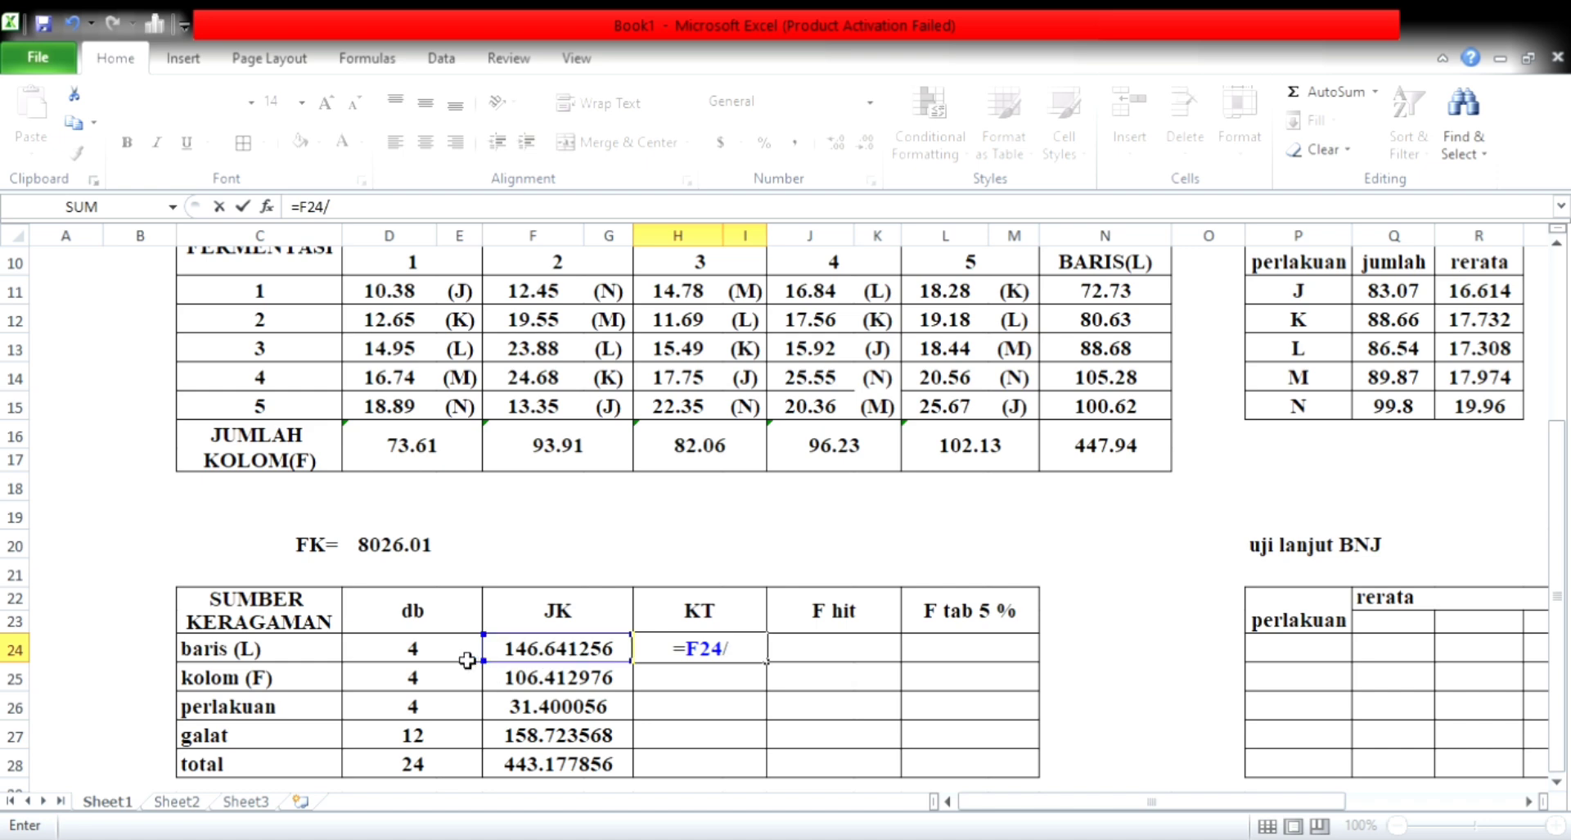
{"action": "left_click", "coordinate": [455, 656]}
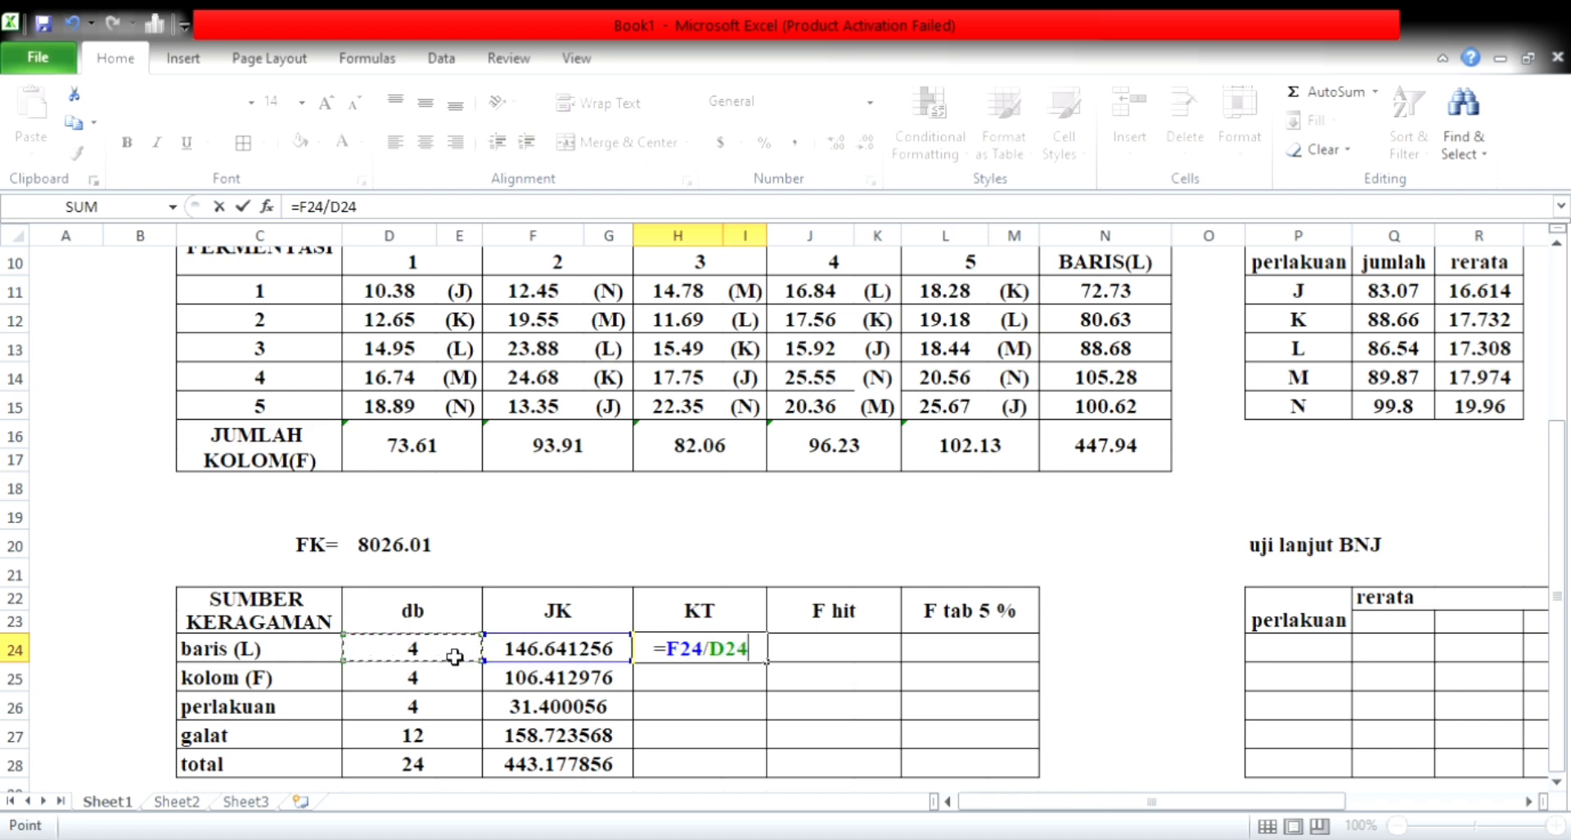
{"action": "key", "text": "Return"}
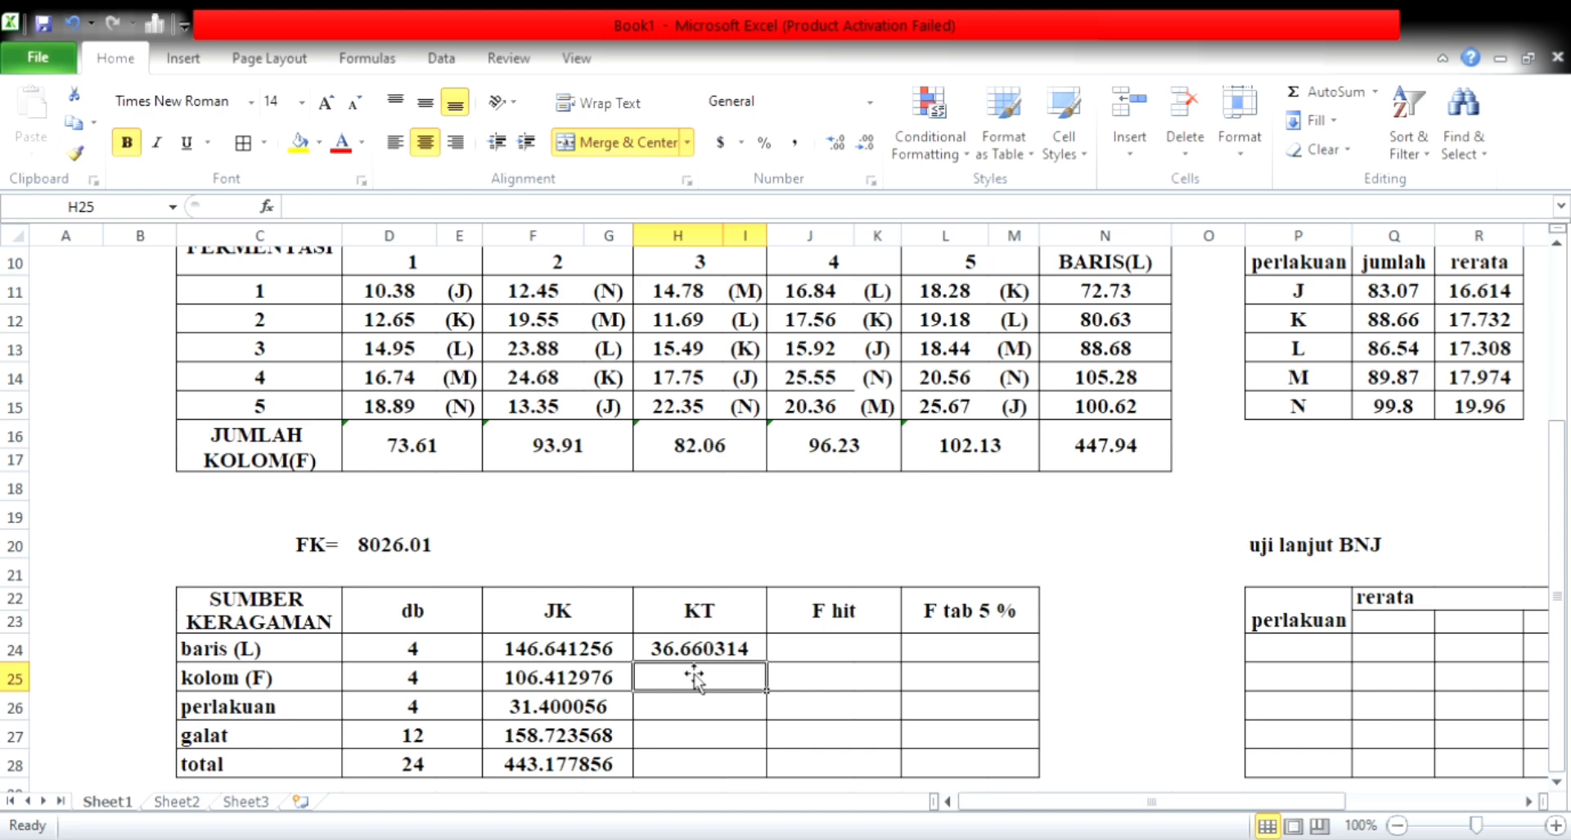
{"action": "left_click", "coordinate": [763, 657]}
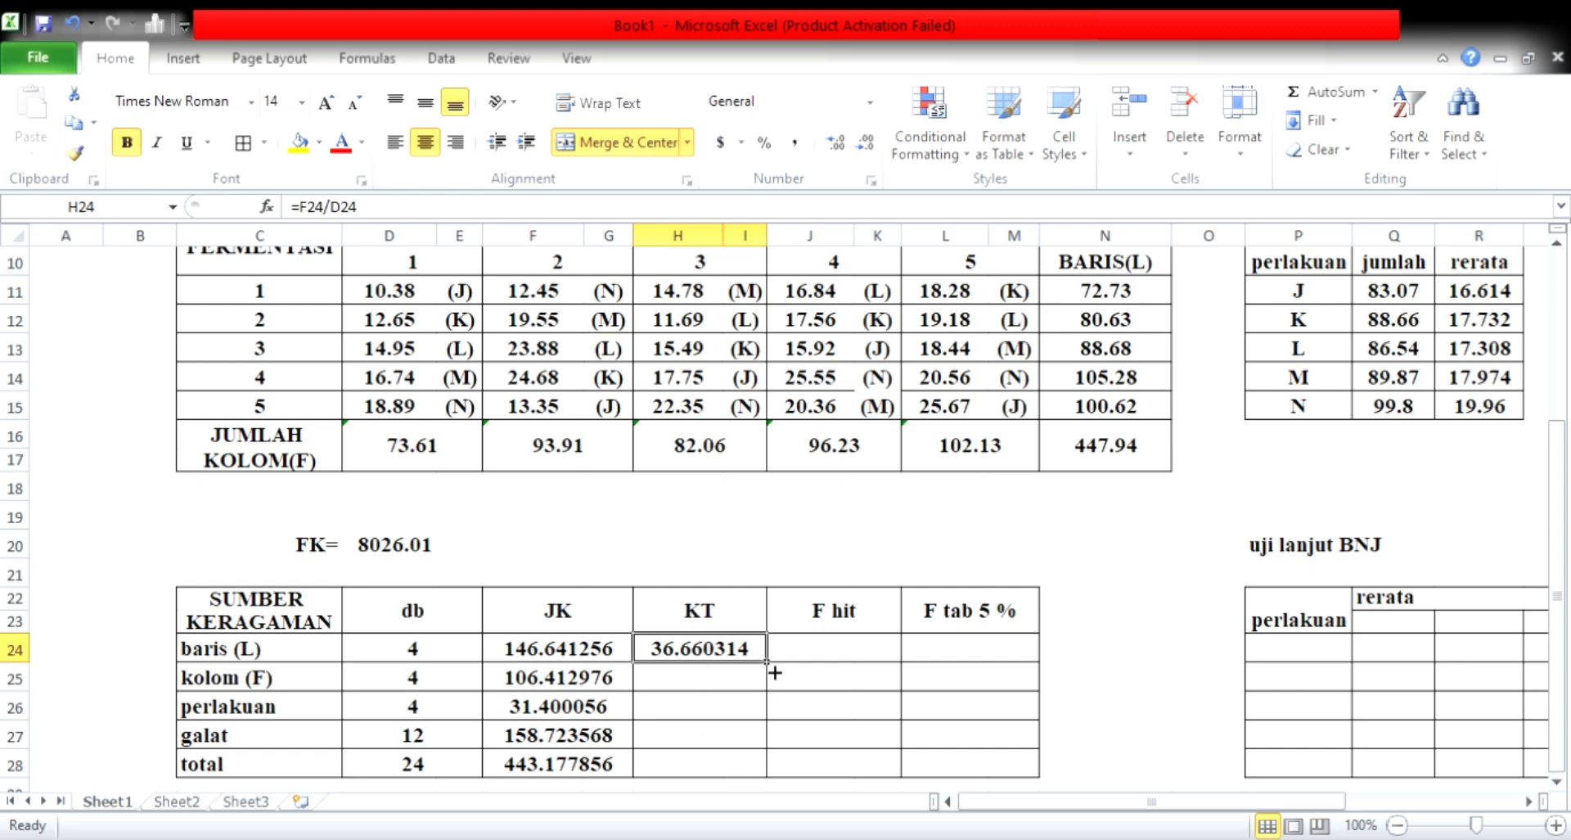
{"action": "left_click_drag", "start_coordinate": [775, 672], "coordinate": [769, 749]}
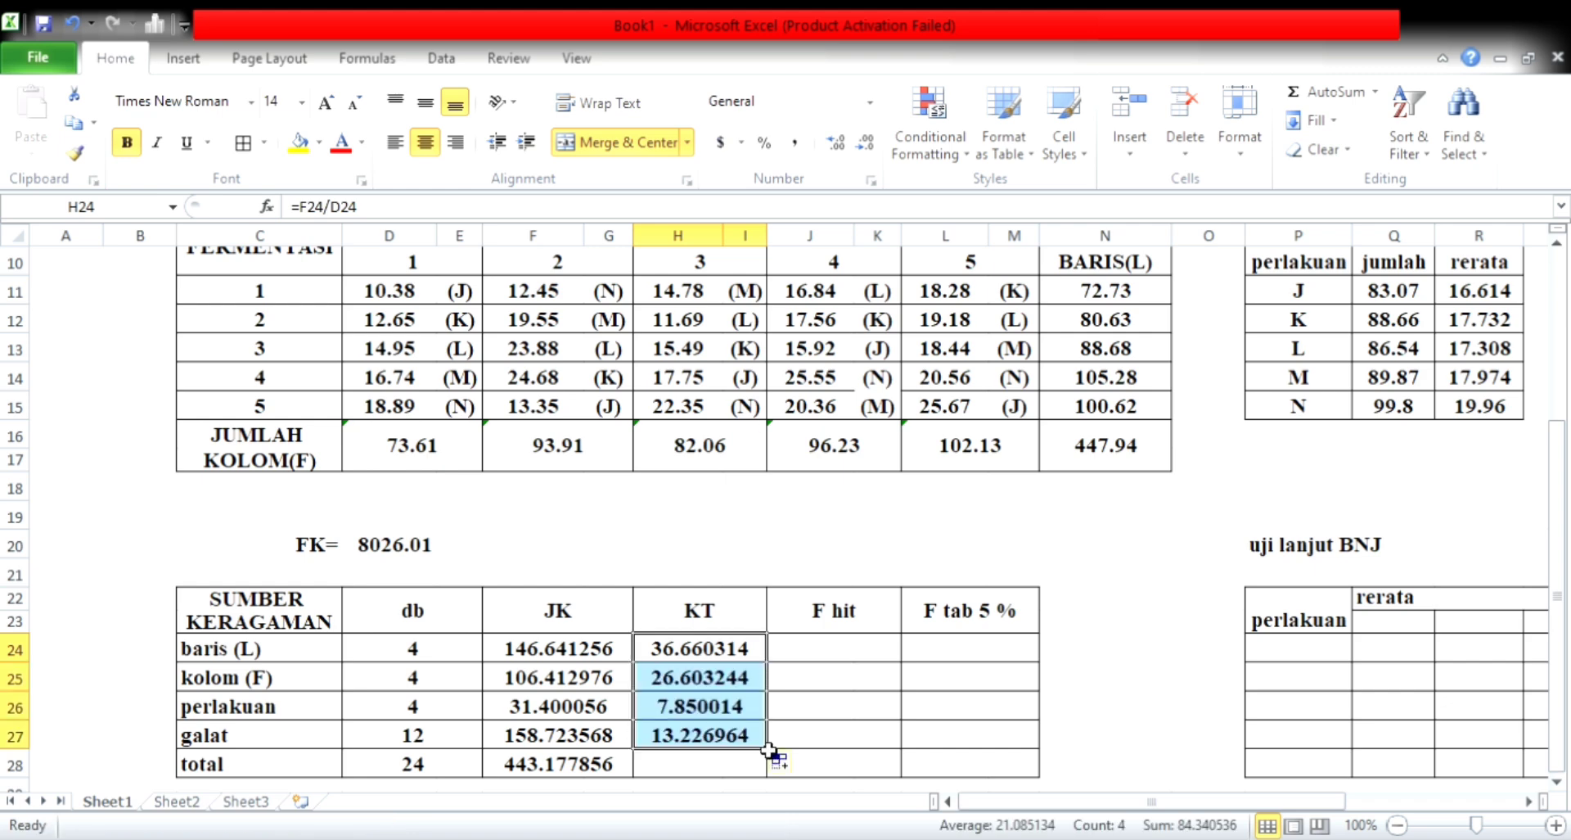
- Enter the F hit for baris (L) in J24 with the formula =H24/F27
{"action": "left_click", "coordinate": [789, 689]}
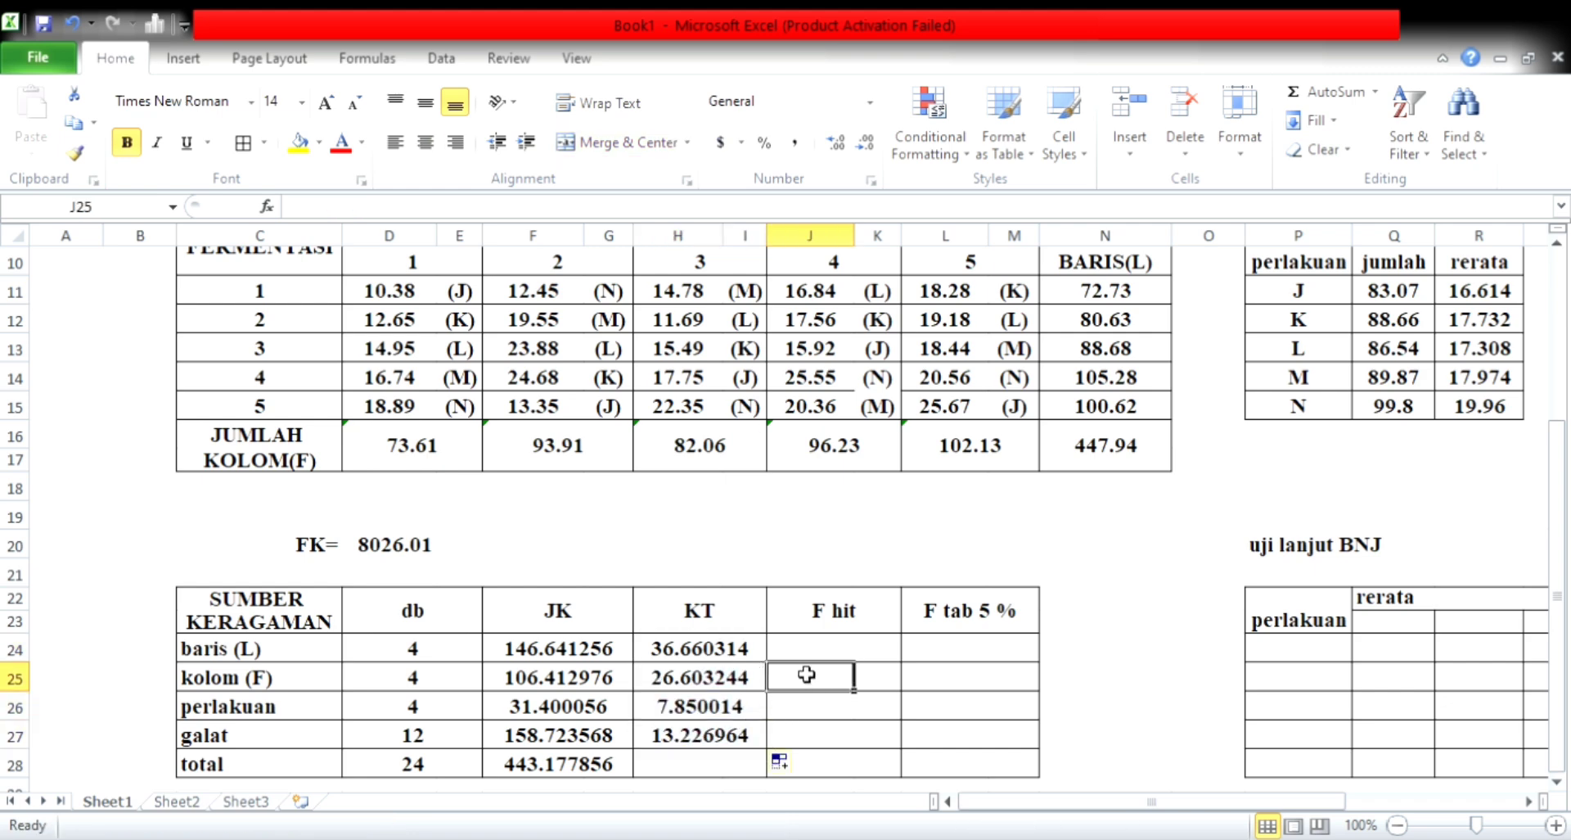
{"action": "left_click", "coordinate": [814, 661]}
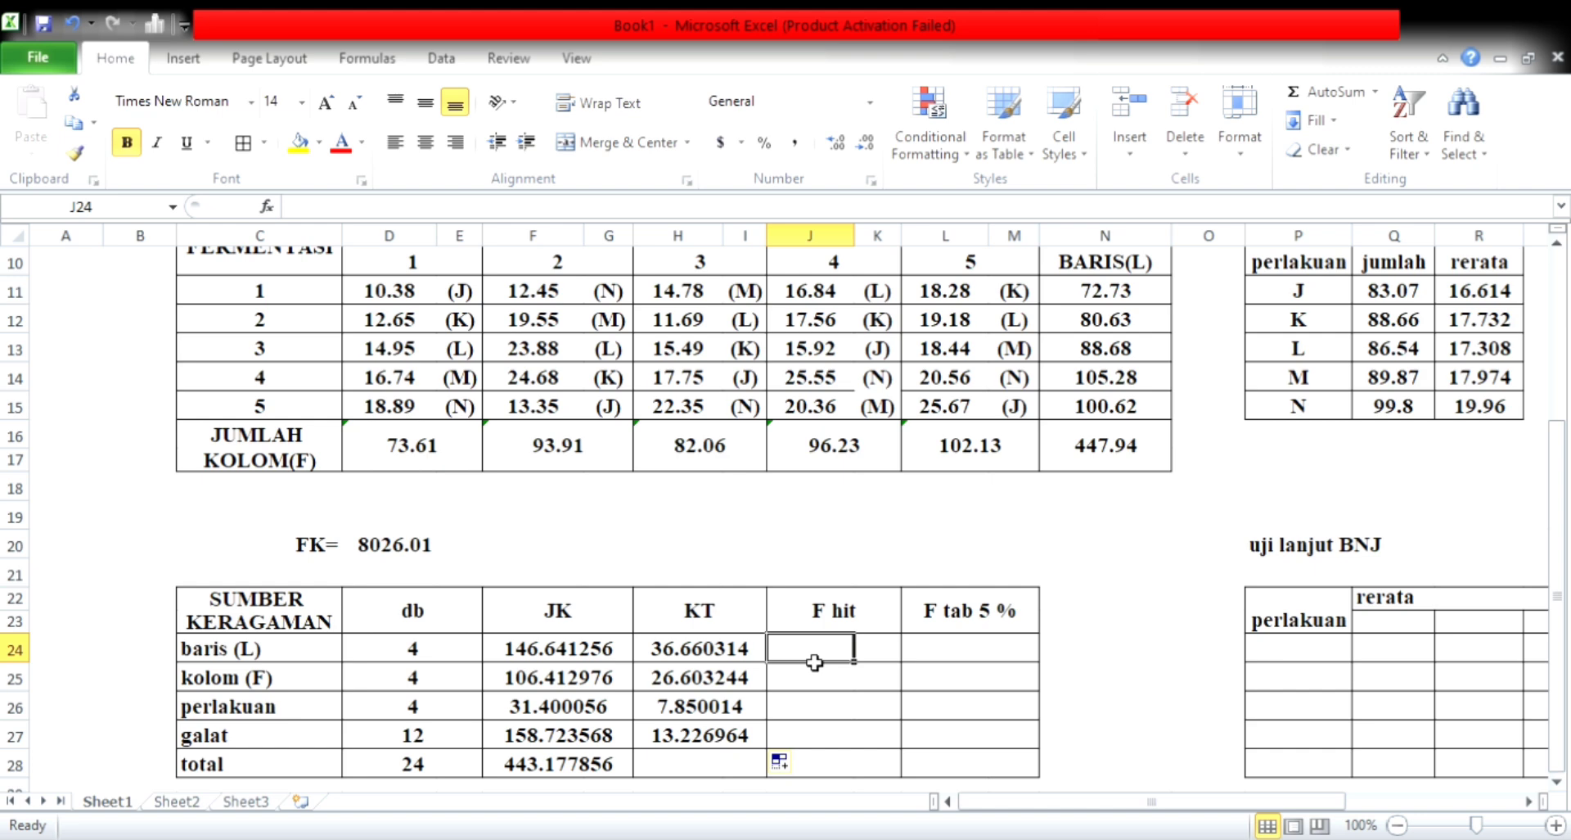
{"action": "type", "text": "="}
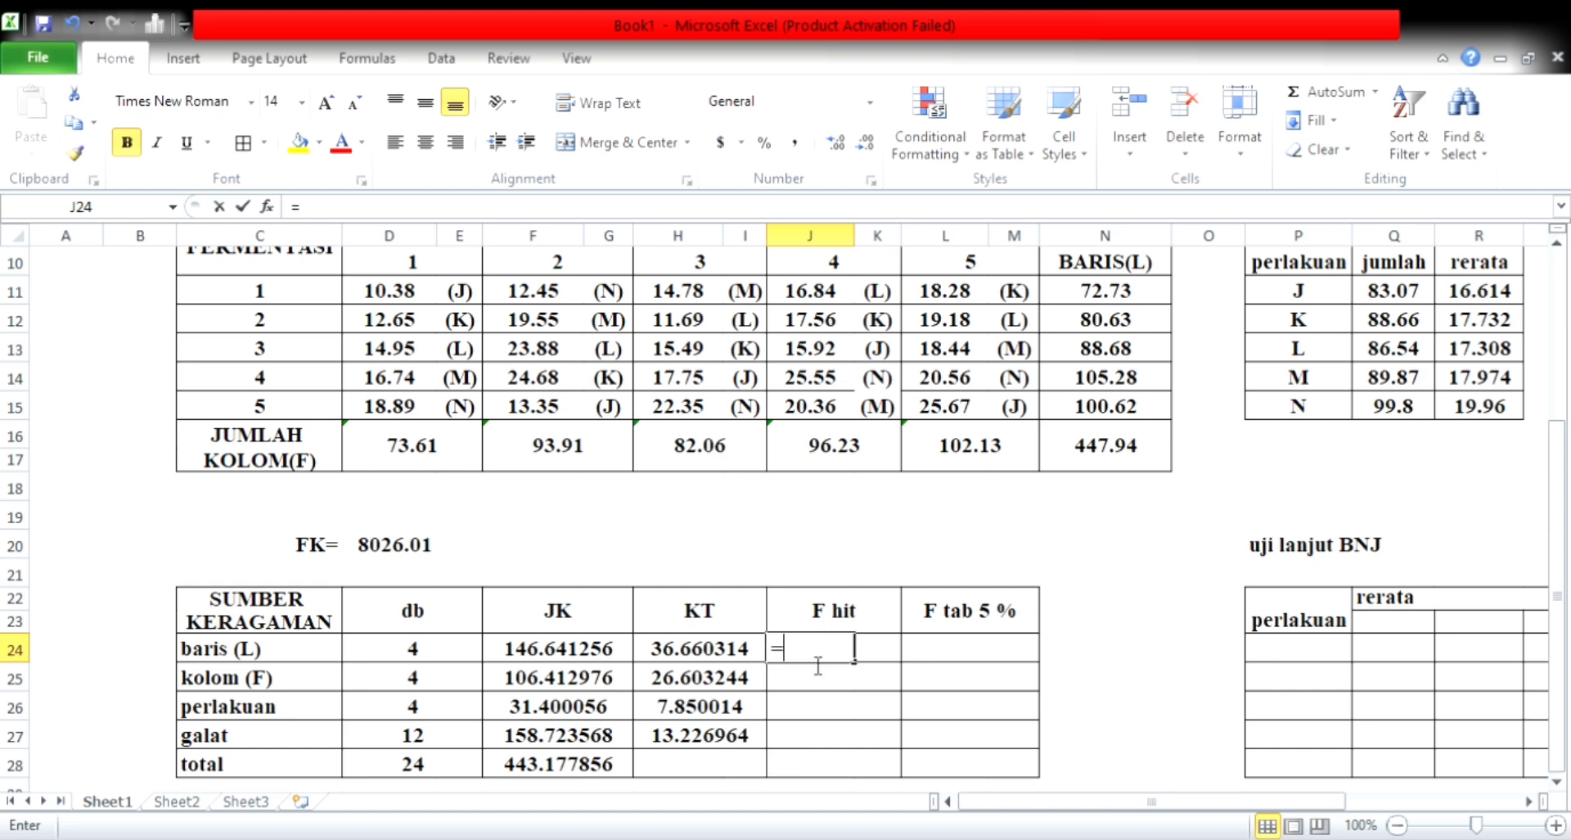
{"action": "left_click", "coordinate": [745, 658]}
{"action": "type", "text": "/"}
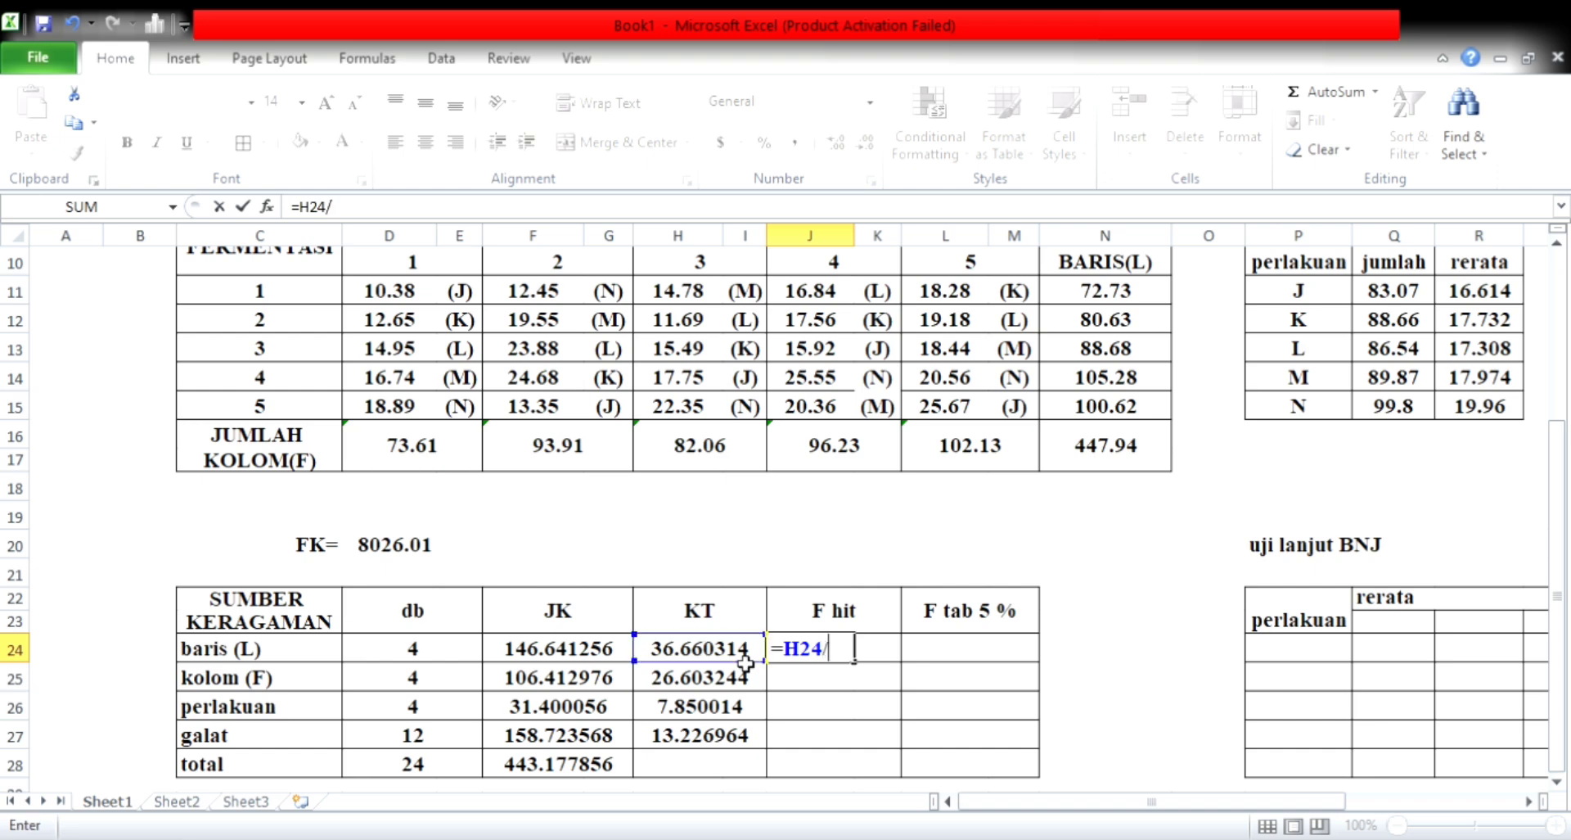
{"action": "left_click", "coordinate": [613, 745]}
{"action": "key", "text": "Return"}
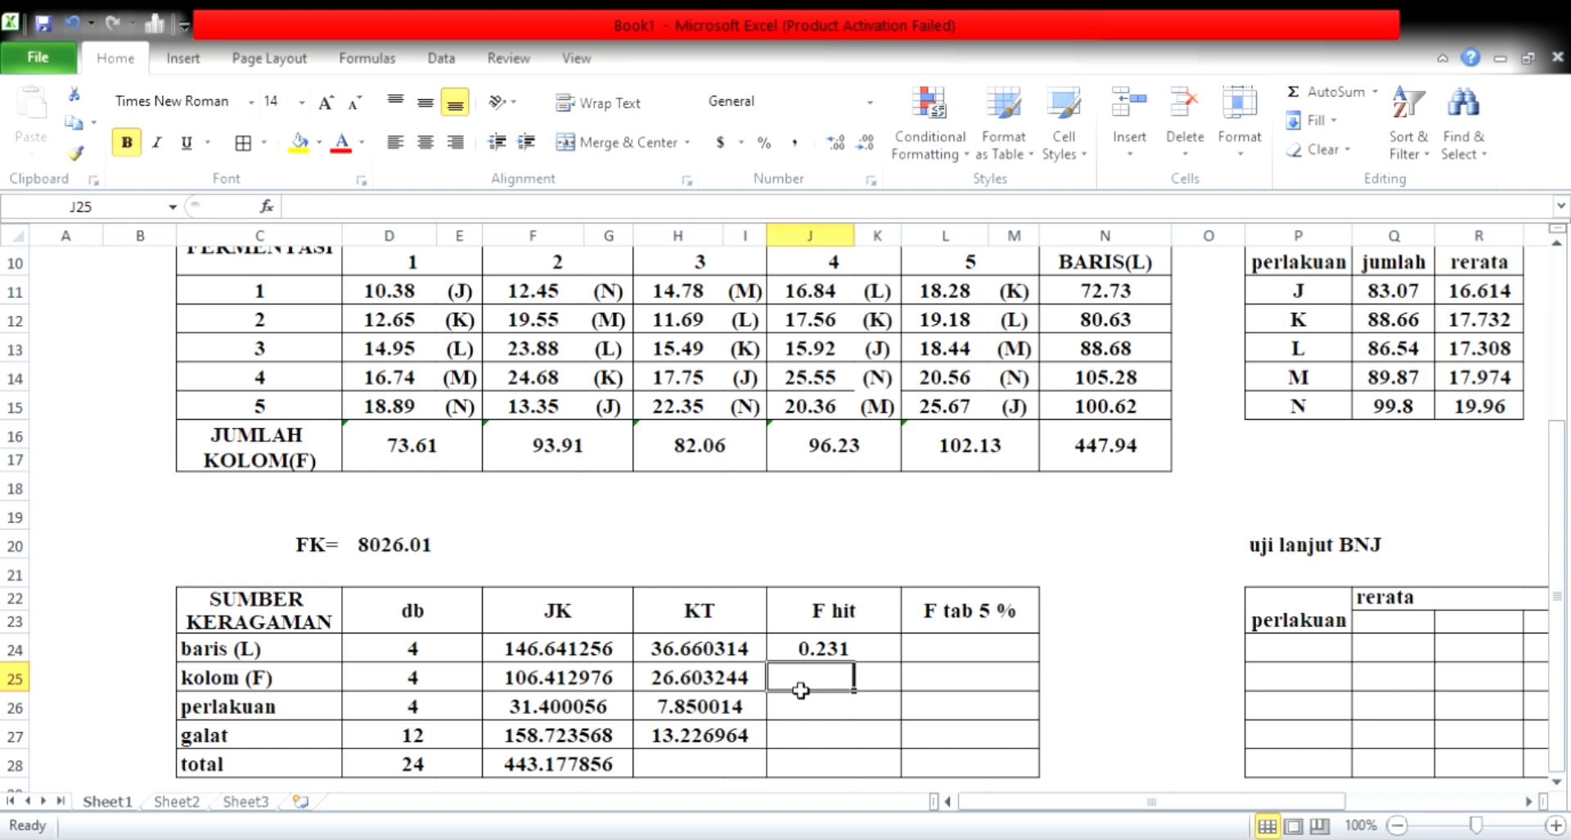
- Enter the F hit for kolom (F) in J25 with the formula =H25/F27
{"action": "type", "text": "="}
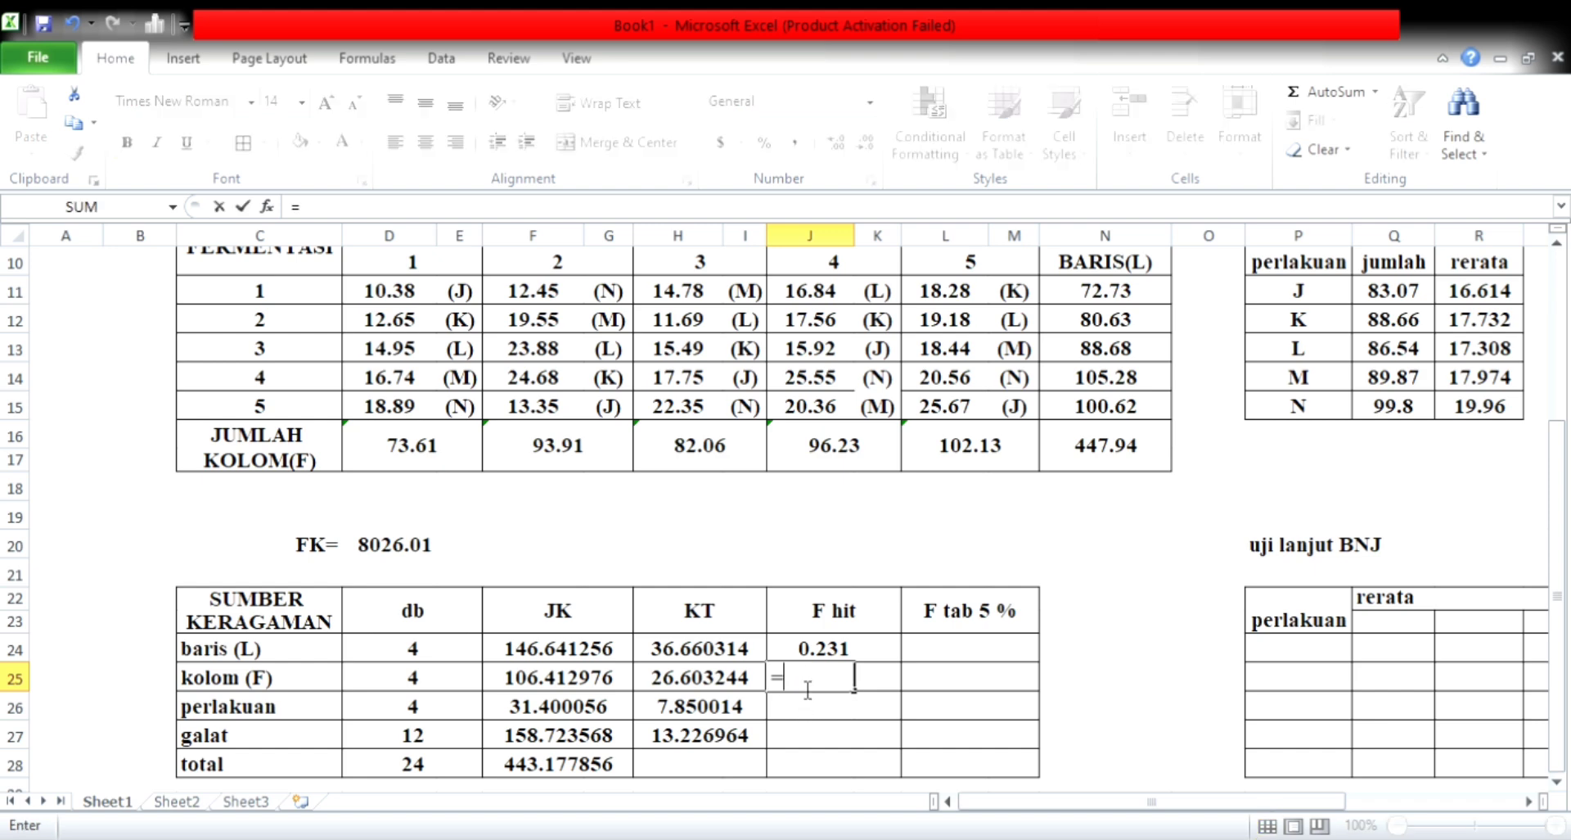
{"action": "left_click", "coordinate": [727, 685]}
{"action": "type", "text": "/"}
{"action": "left_click", "coordinate": [606, 740]}
{"action": "key", "text": "Return"}
- Enter the F hit for perlakuan in J26 with the formula =H26/F27
{"action": "type", "text": "="}
{"action": "left_click", "coordinate": [726, 712]}
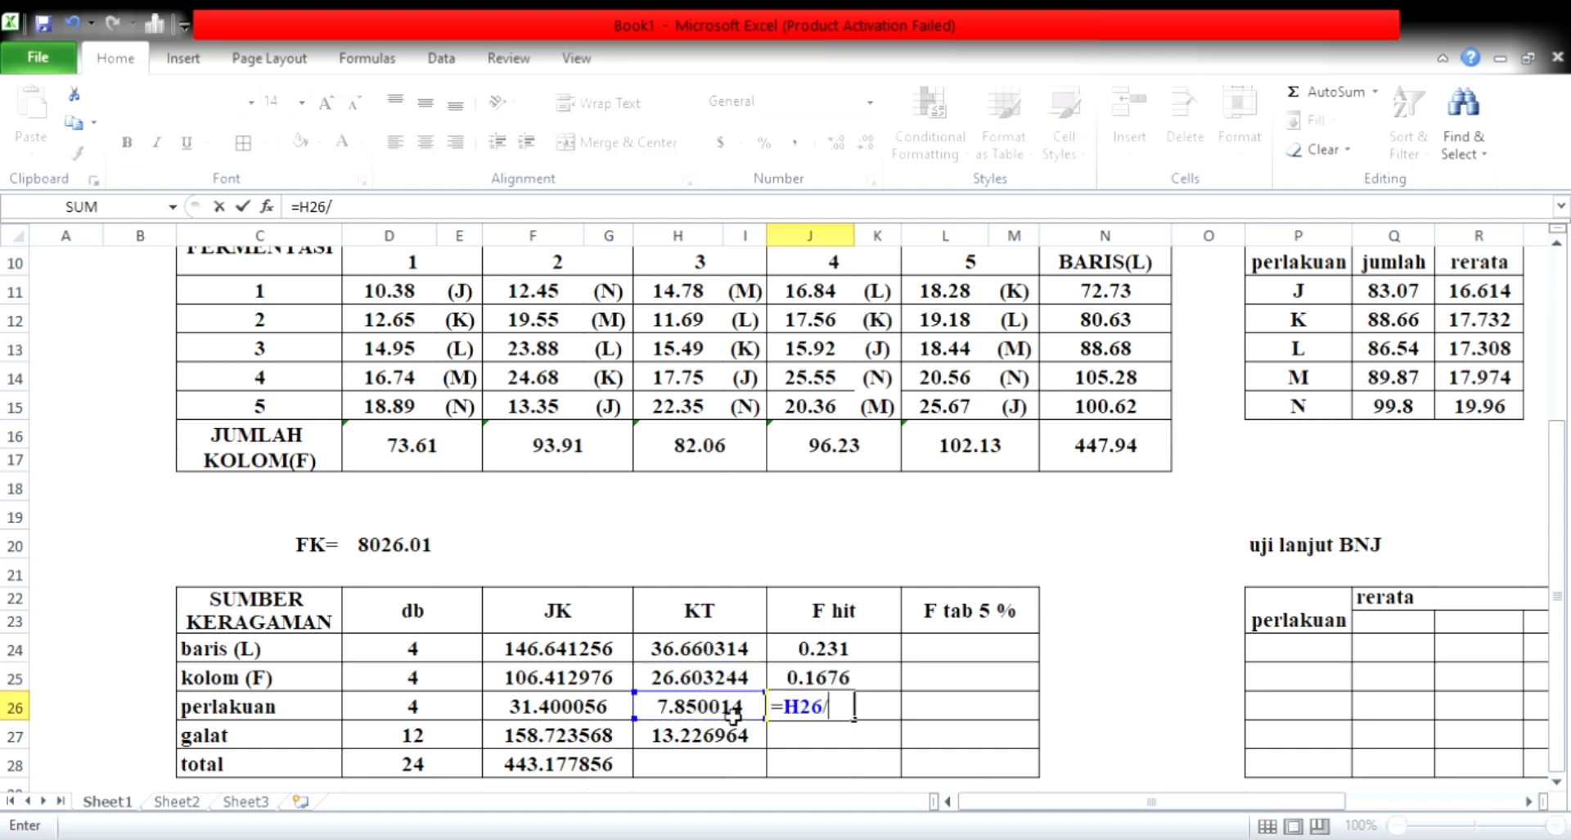
{"action": "type", "text": "/"}
{"action": "left_click", "coordinate": [614, 741]}
{"action": "key", "text": "Return"}
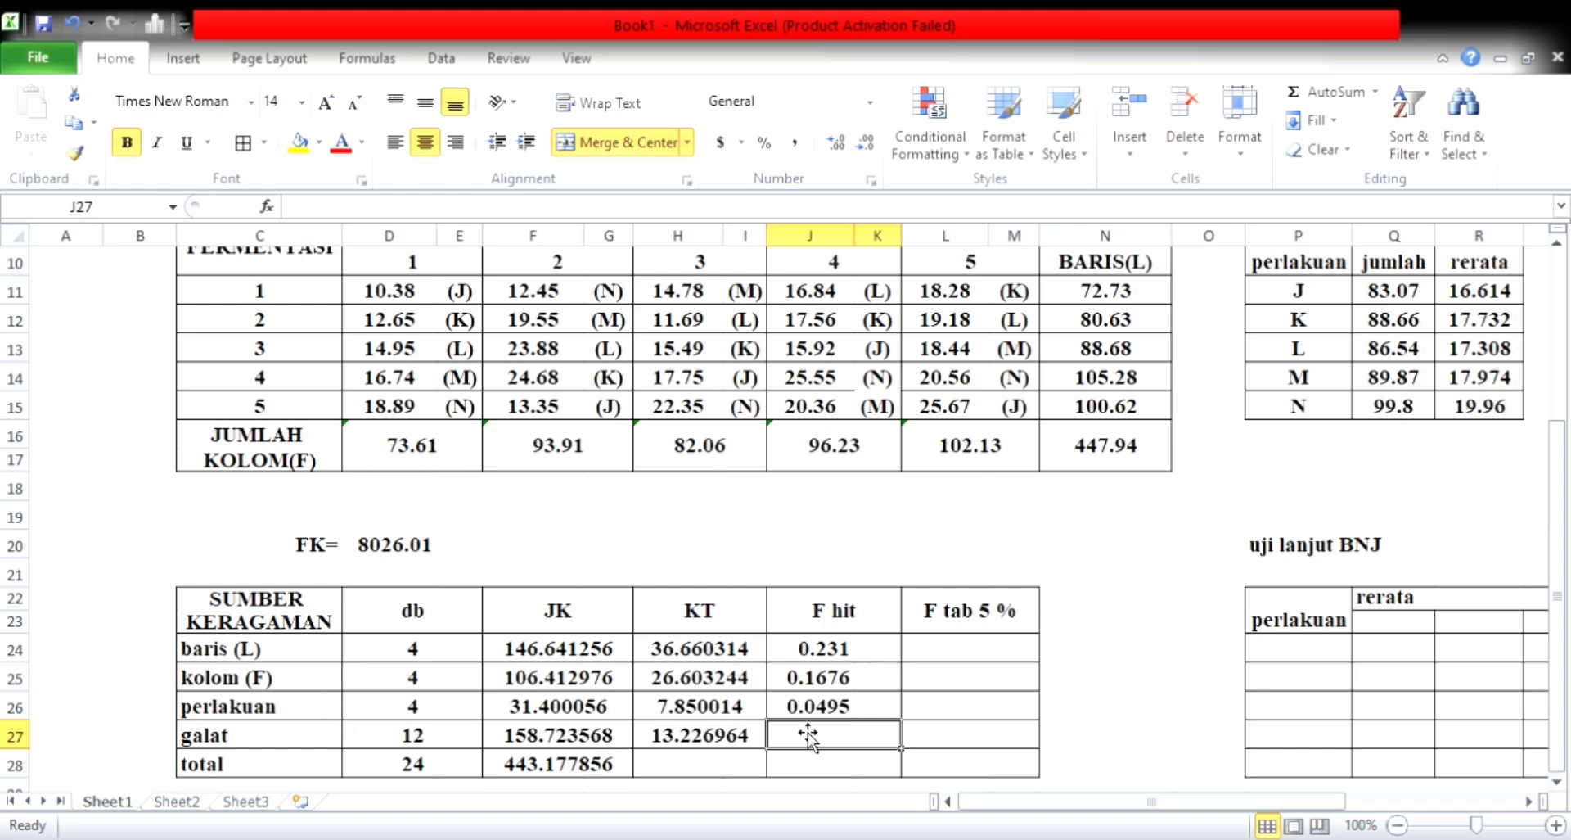
- Enter the F tab 5 % for baris (L) in L24 with the formula =finv(0.05,D24,D27)
{"action": "left_click", "coordinate": [982, 648]}
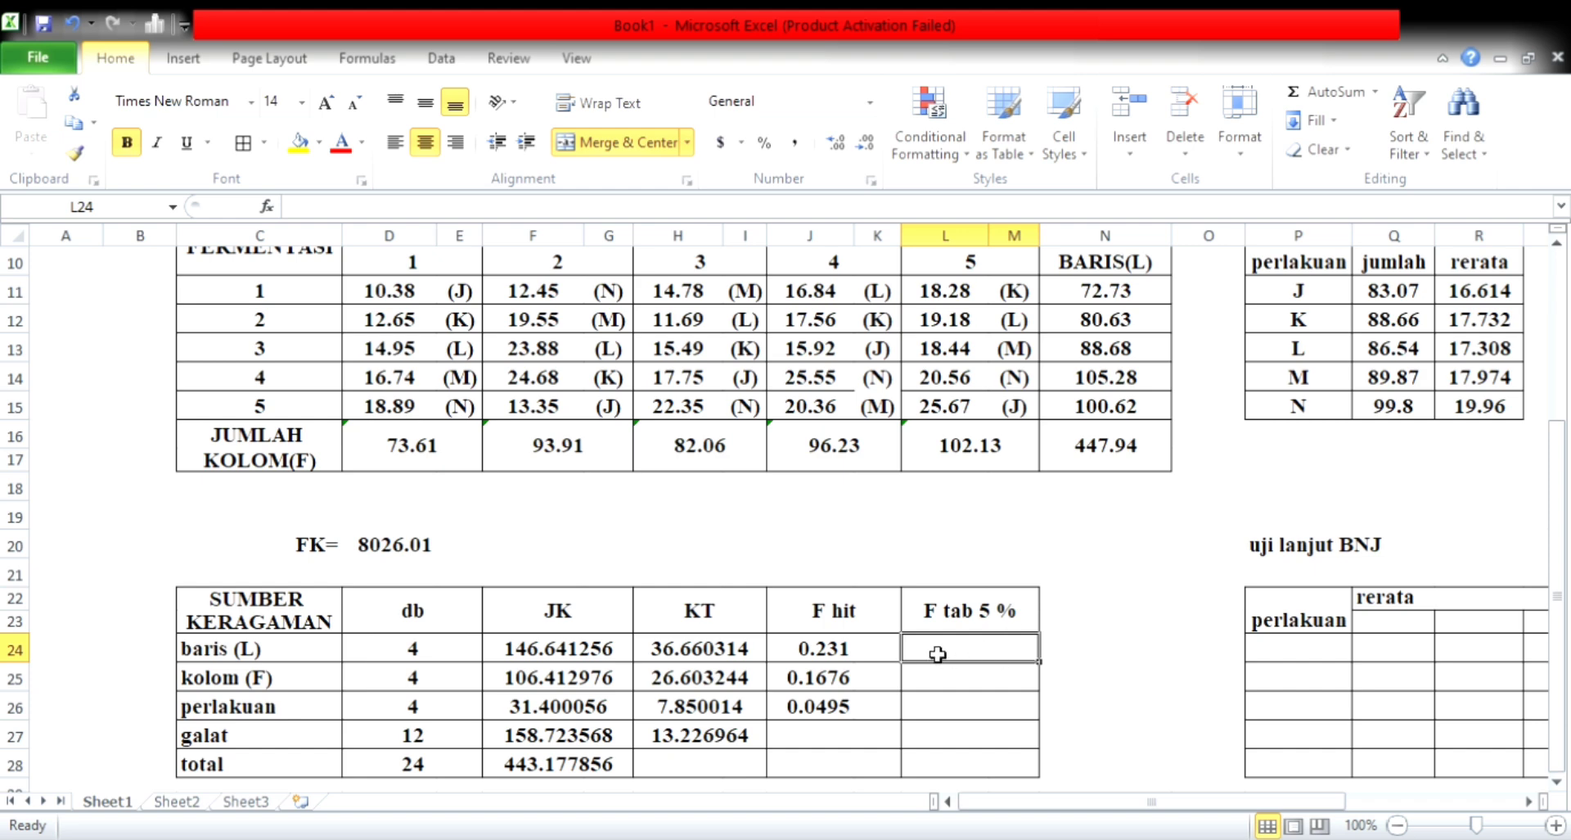
{"action": "type", "text": "="}
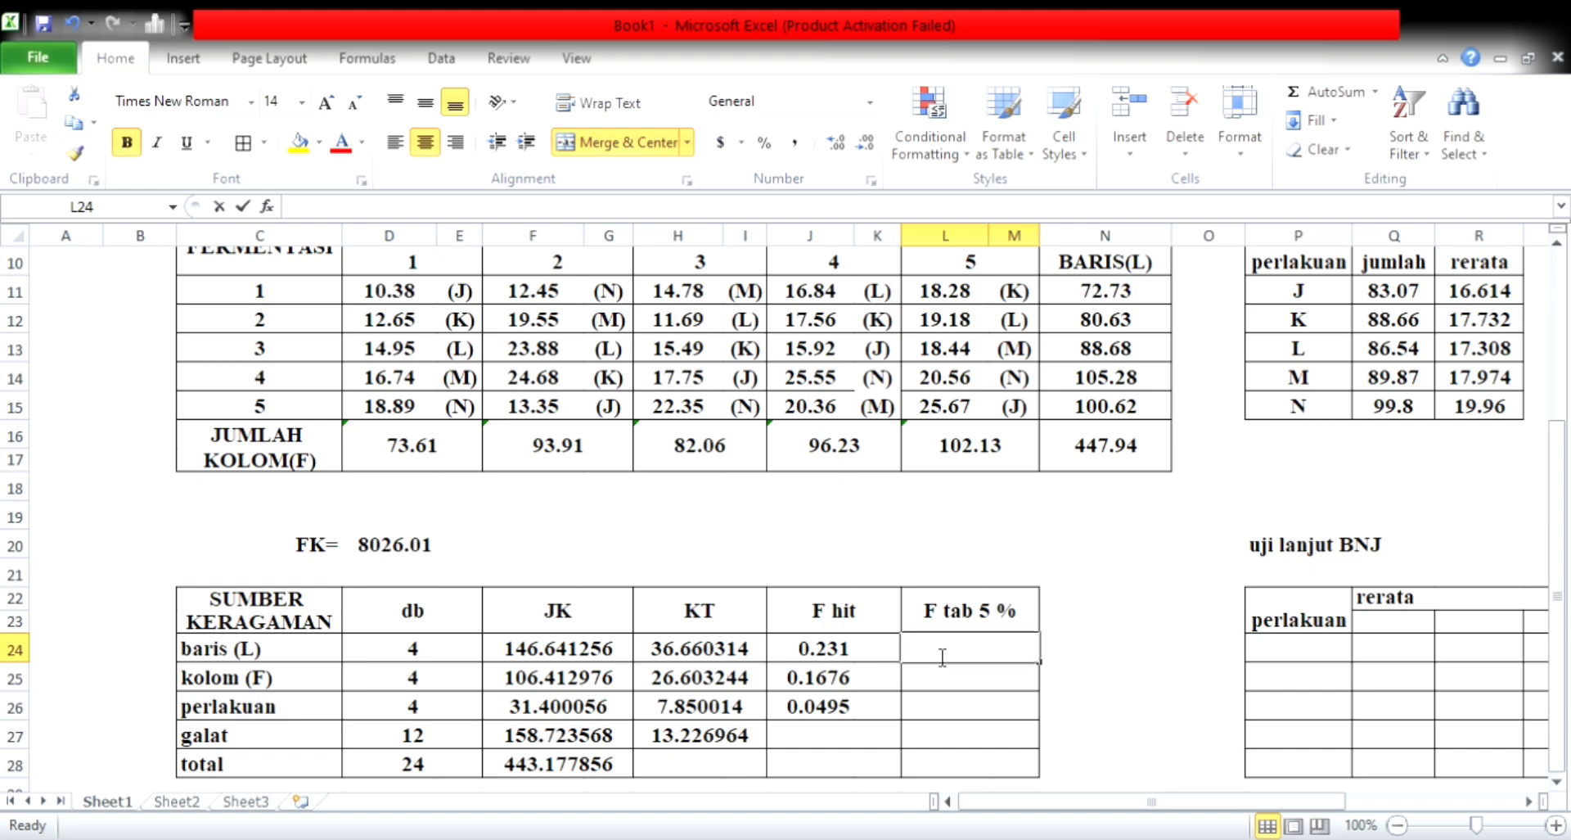
{"action": "type", "text": "f"}
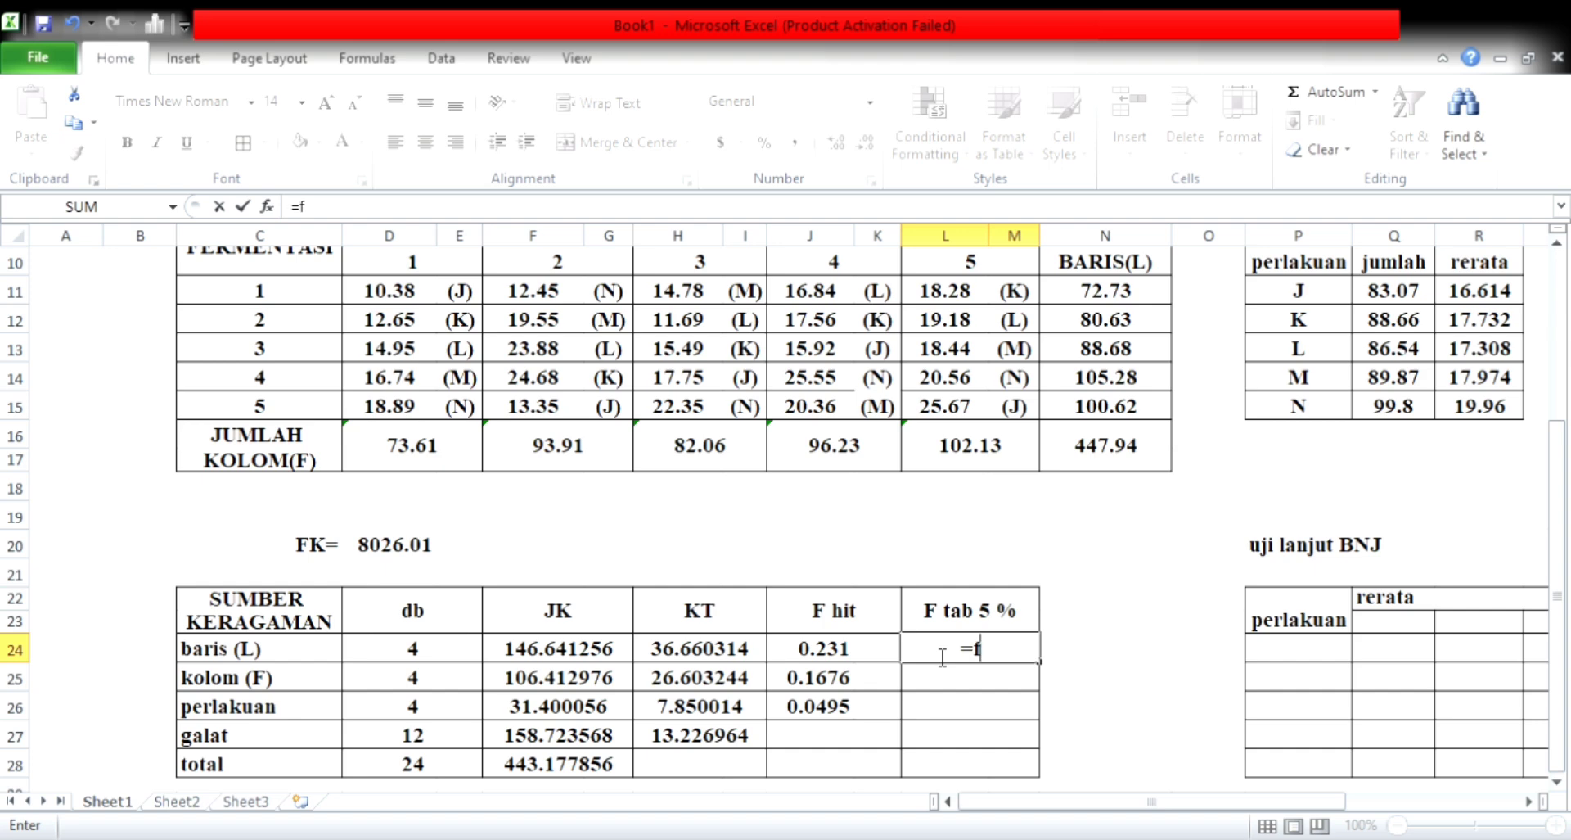
{"action": "type", "text": "inv"}
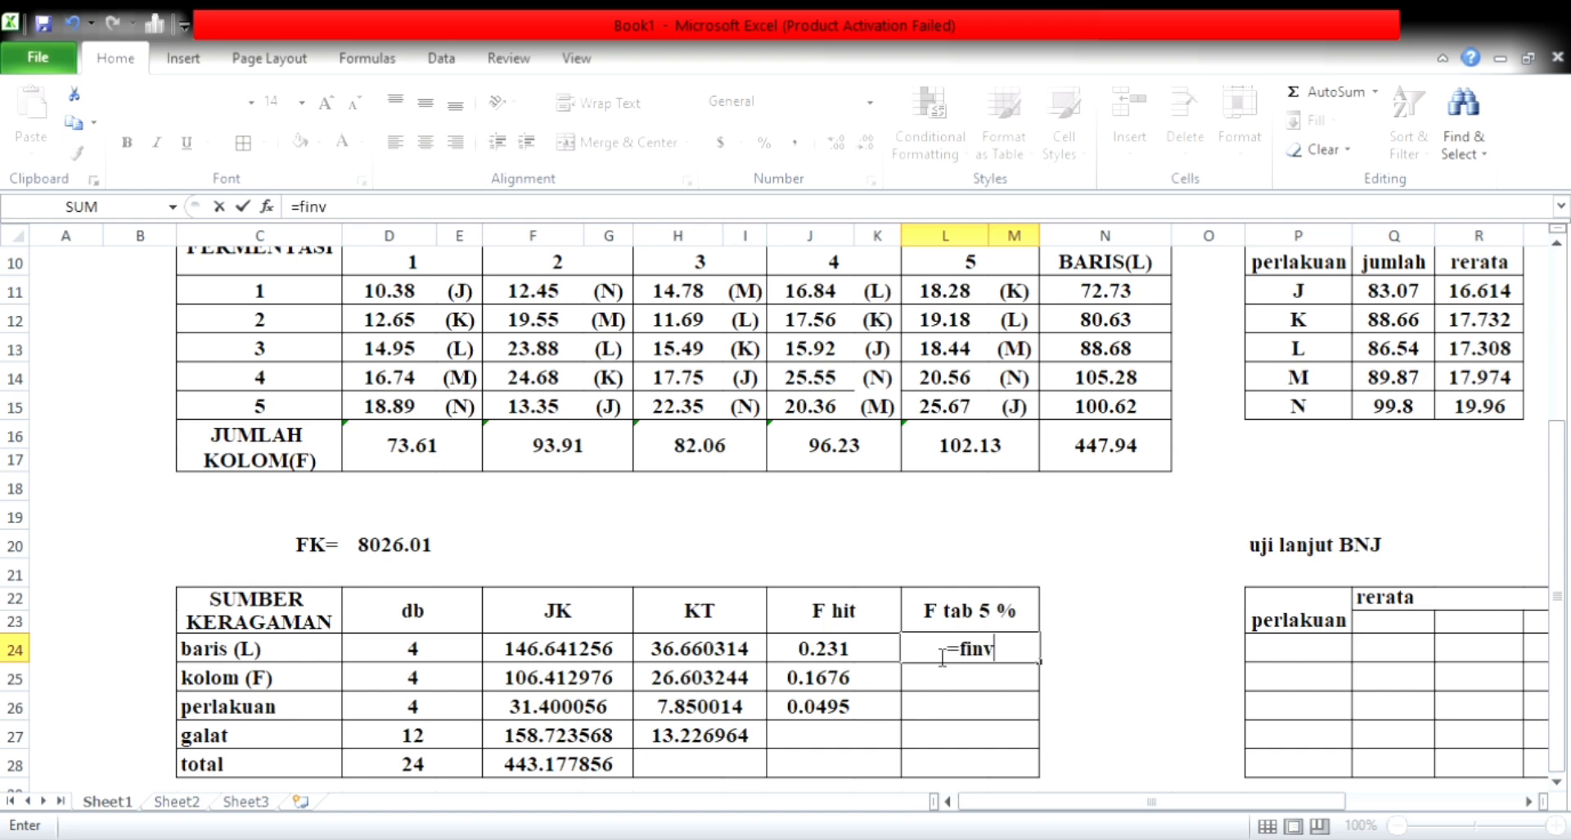
{"action": "type", "text": "(0.05,"}
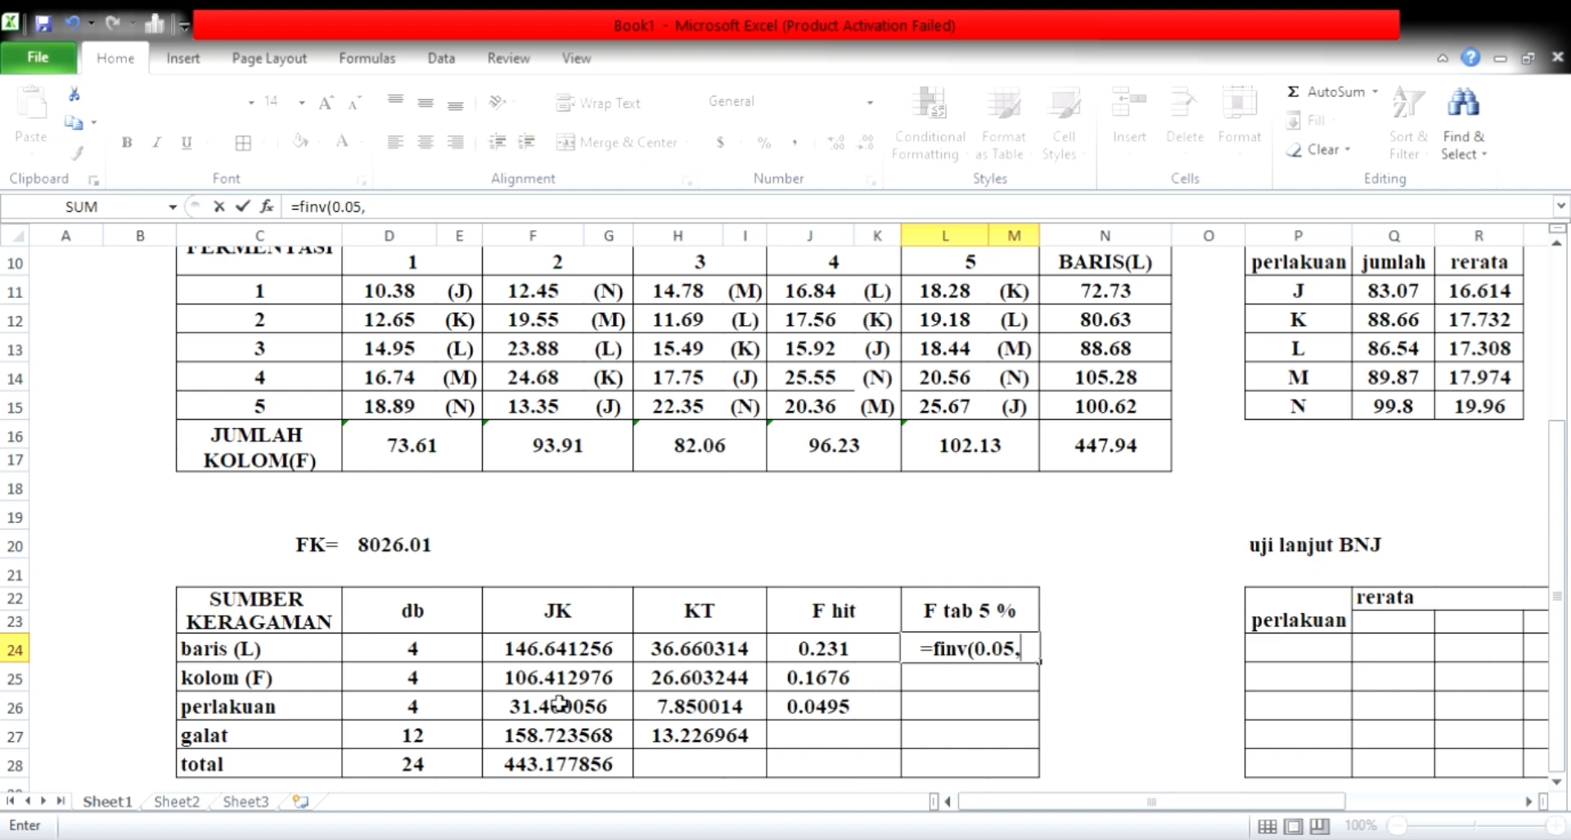
{"action": "left_click", "coordinate": [460, 658]}
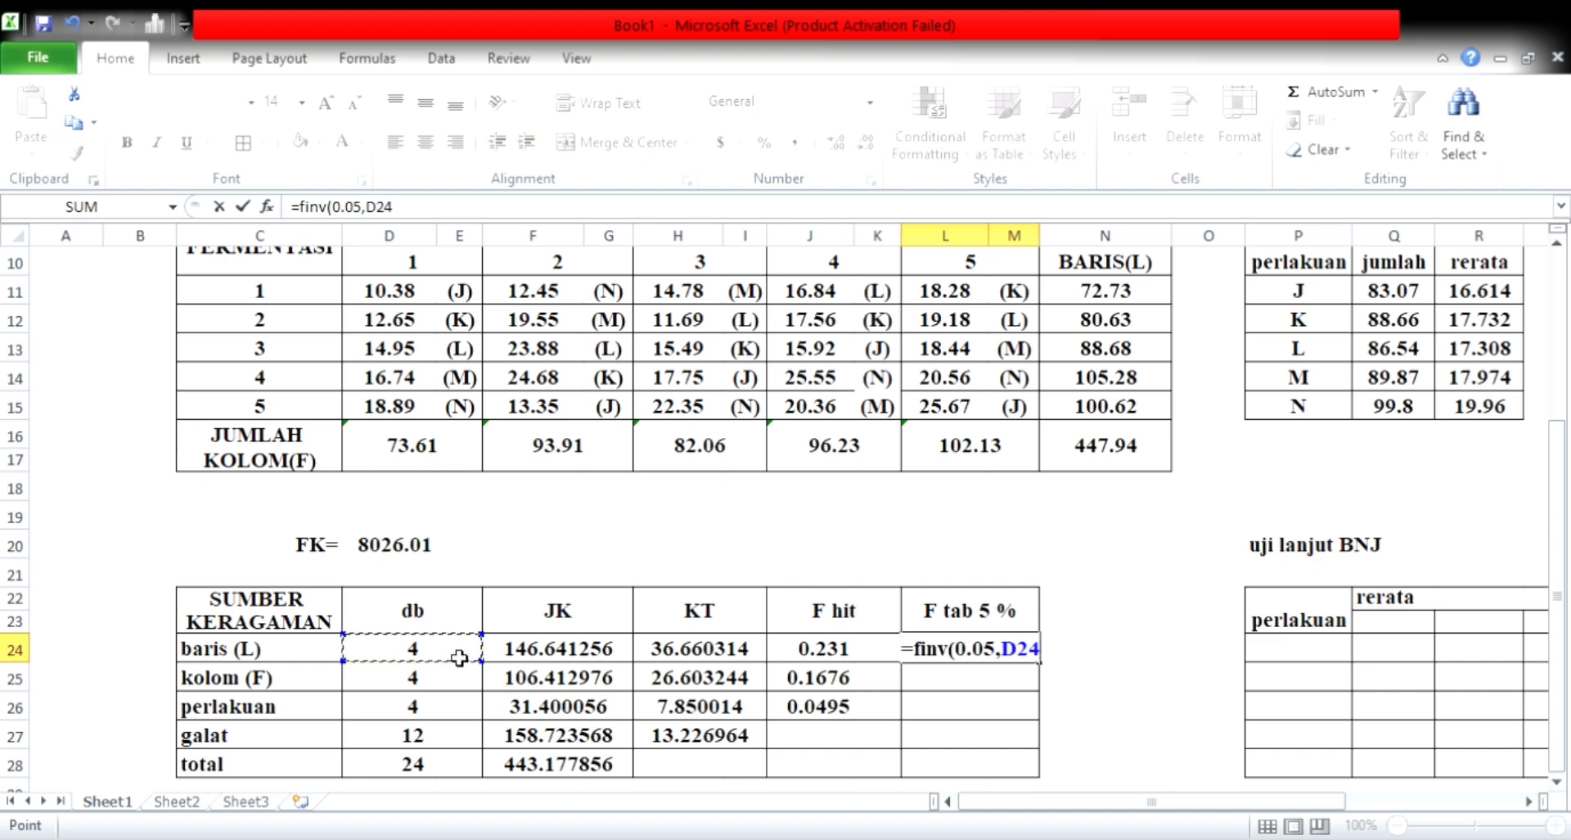
{"action": "type", "text": ","}
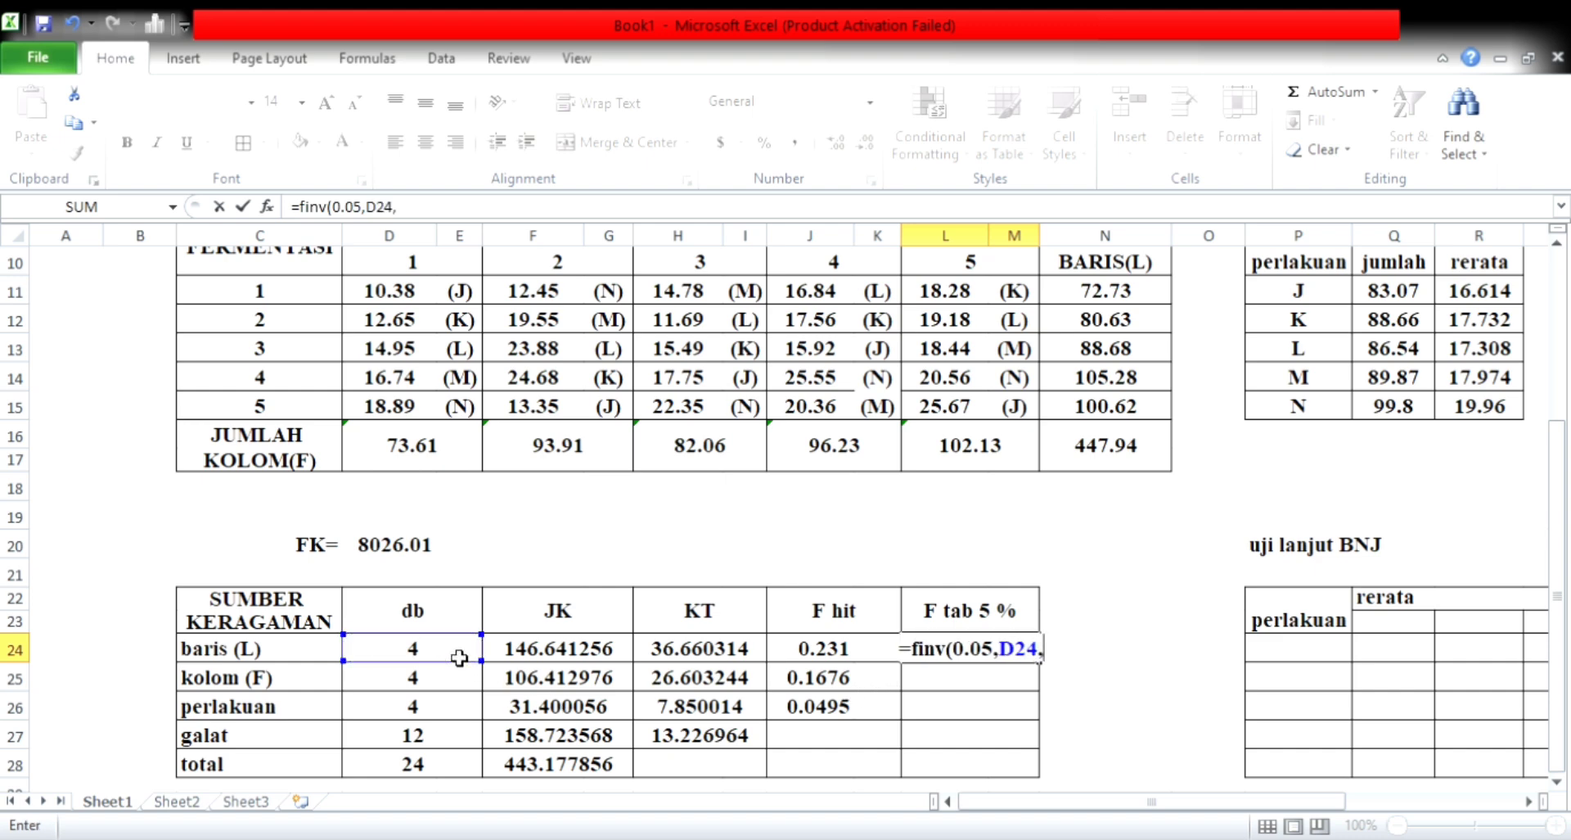
{"action": "left_click", "coordinate": [419, 736]}
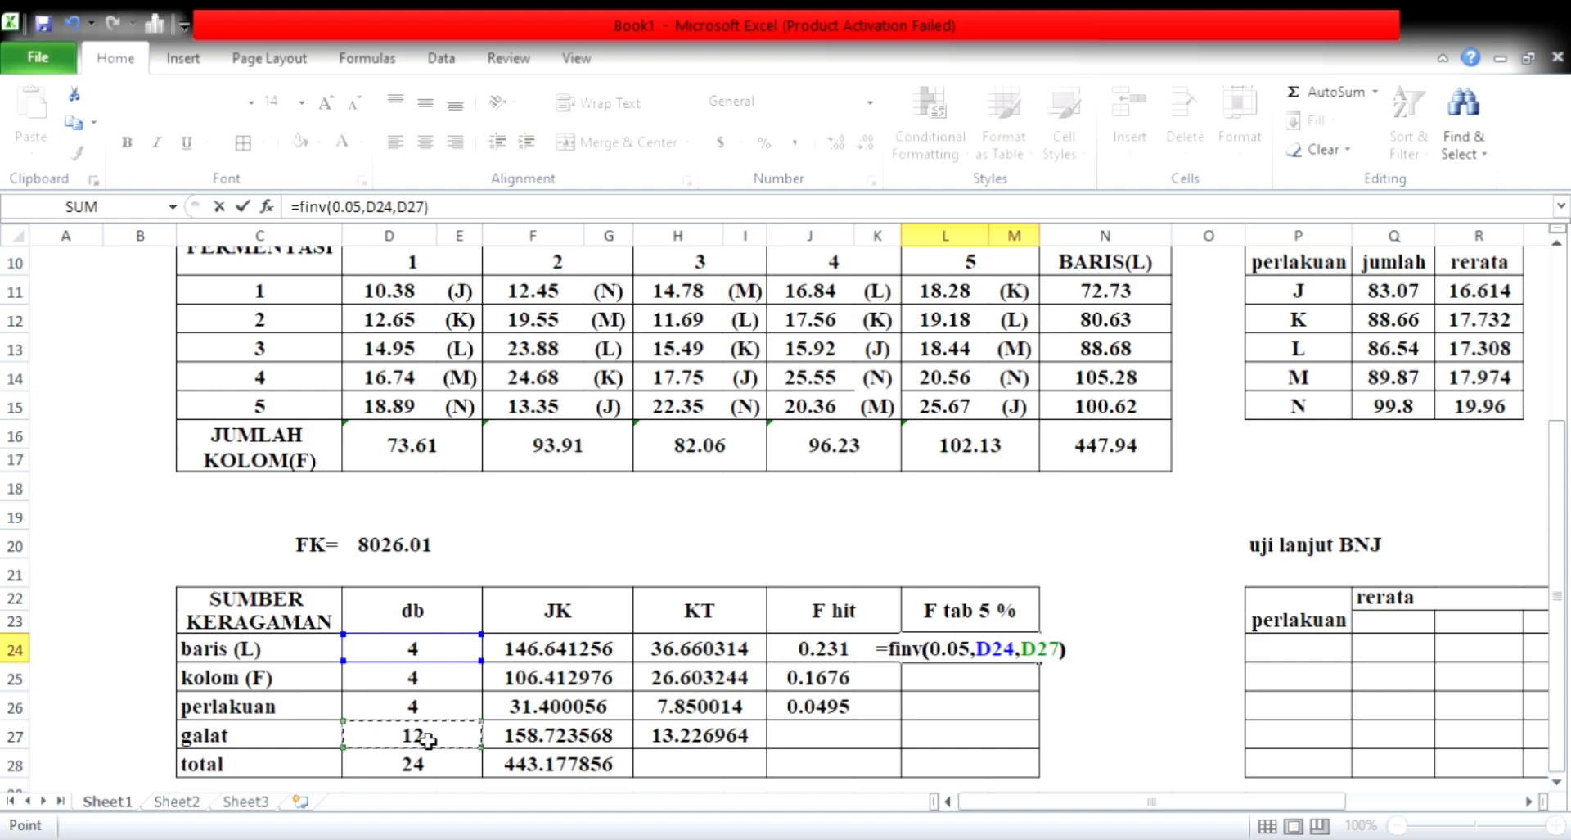
{"action": "type", "text": ")"}
{"action": "key", "text": "Return"}
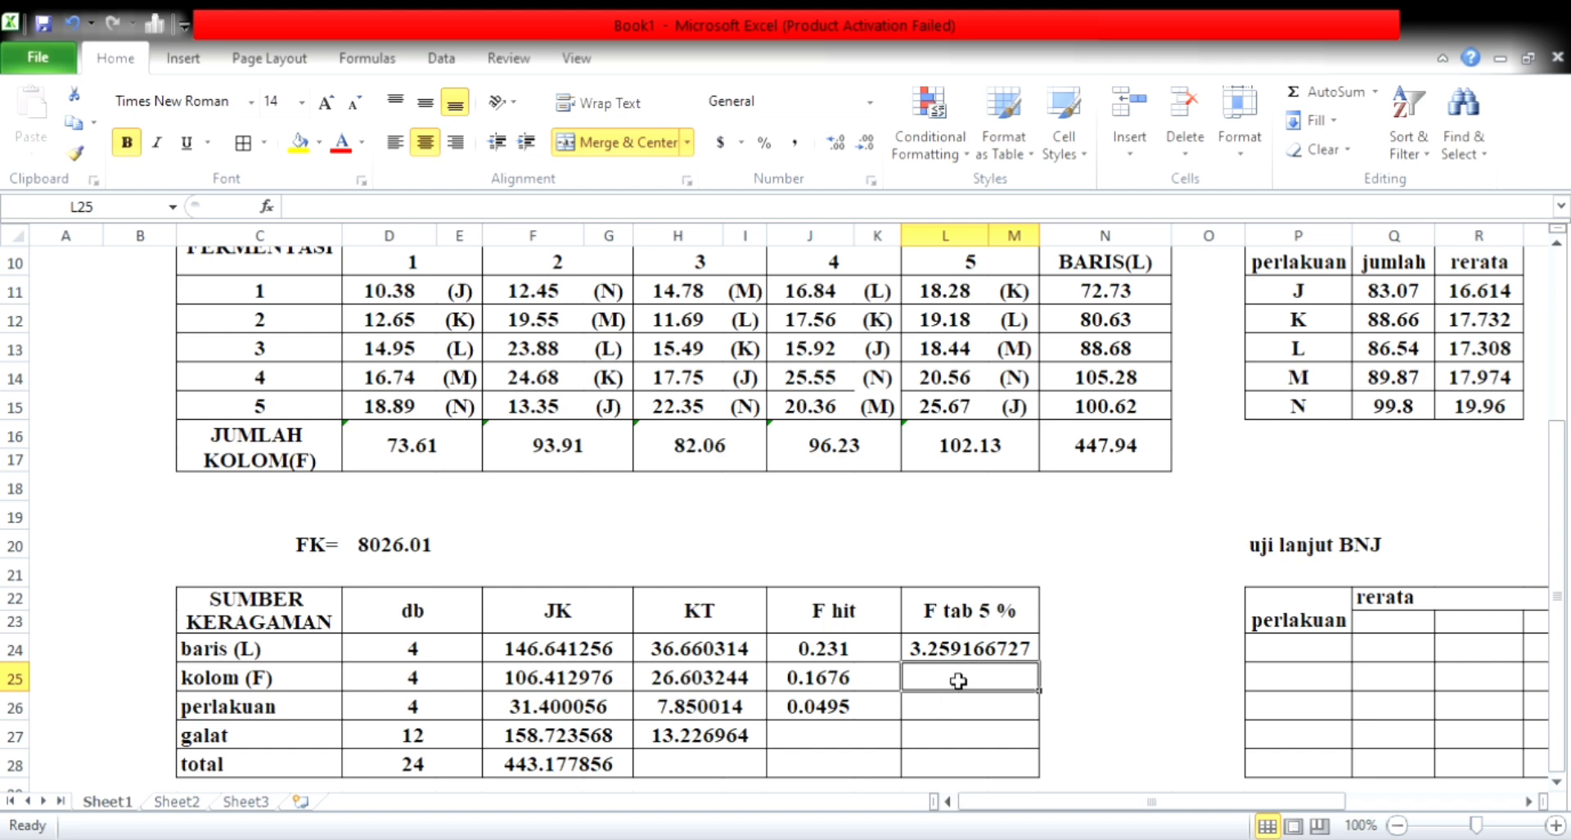
- Enter the F tab 5 % for kolom (F) in L25 with the formula =finv(0.05,D25,D27)
{"action": "type", "text": "="}
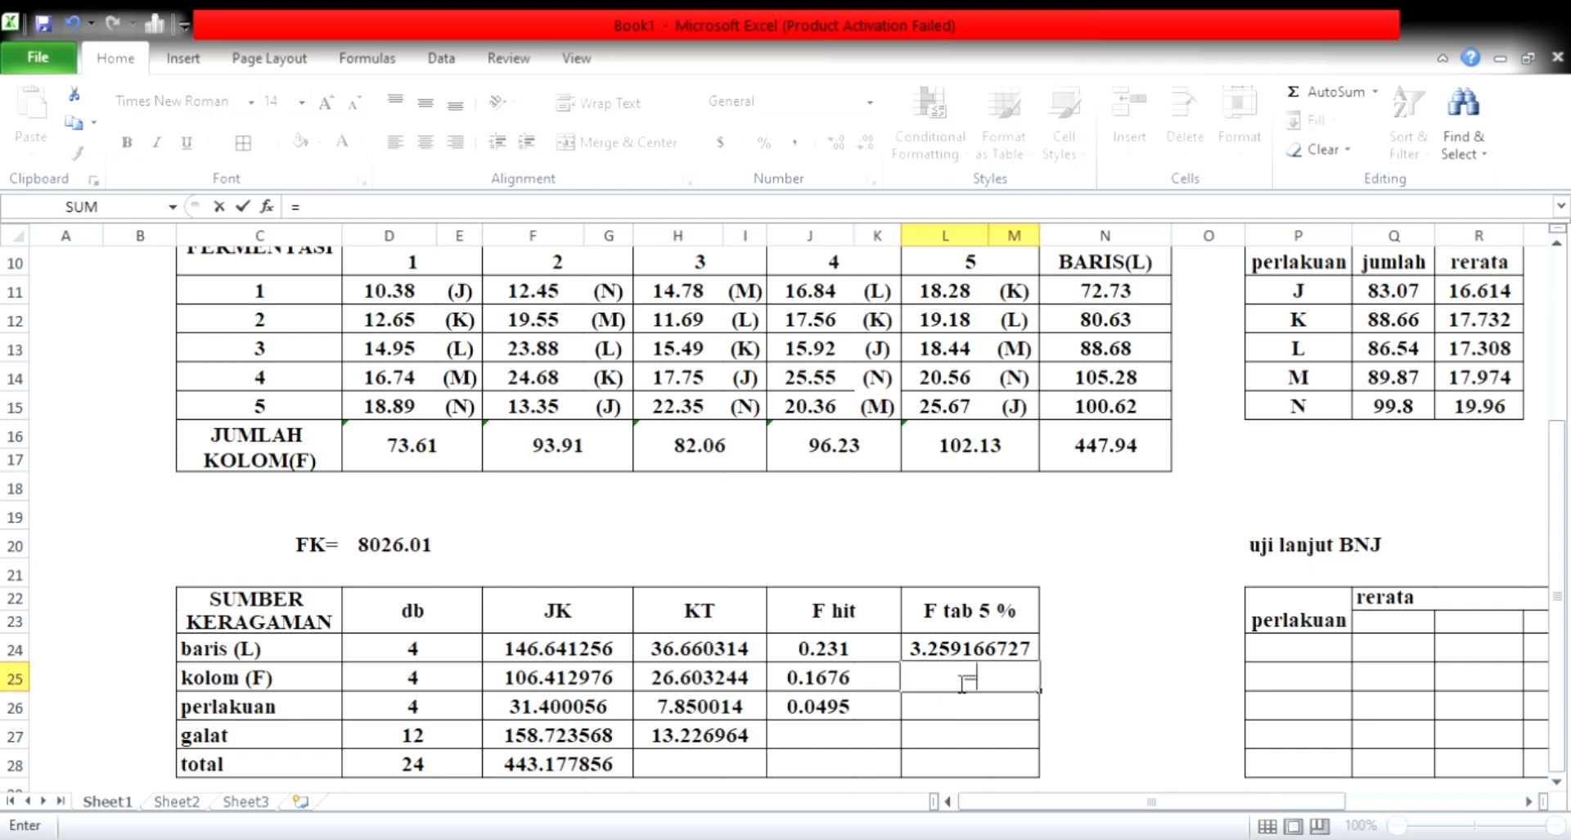
{"action": "type", "text": "finv(0.05"}
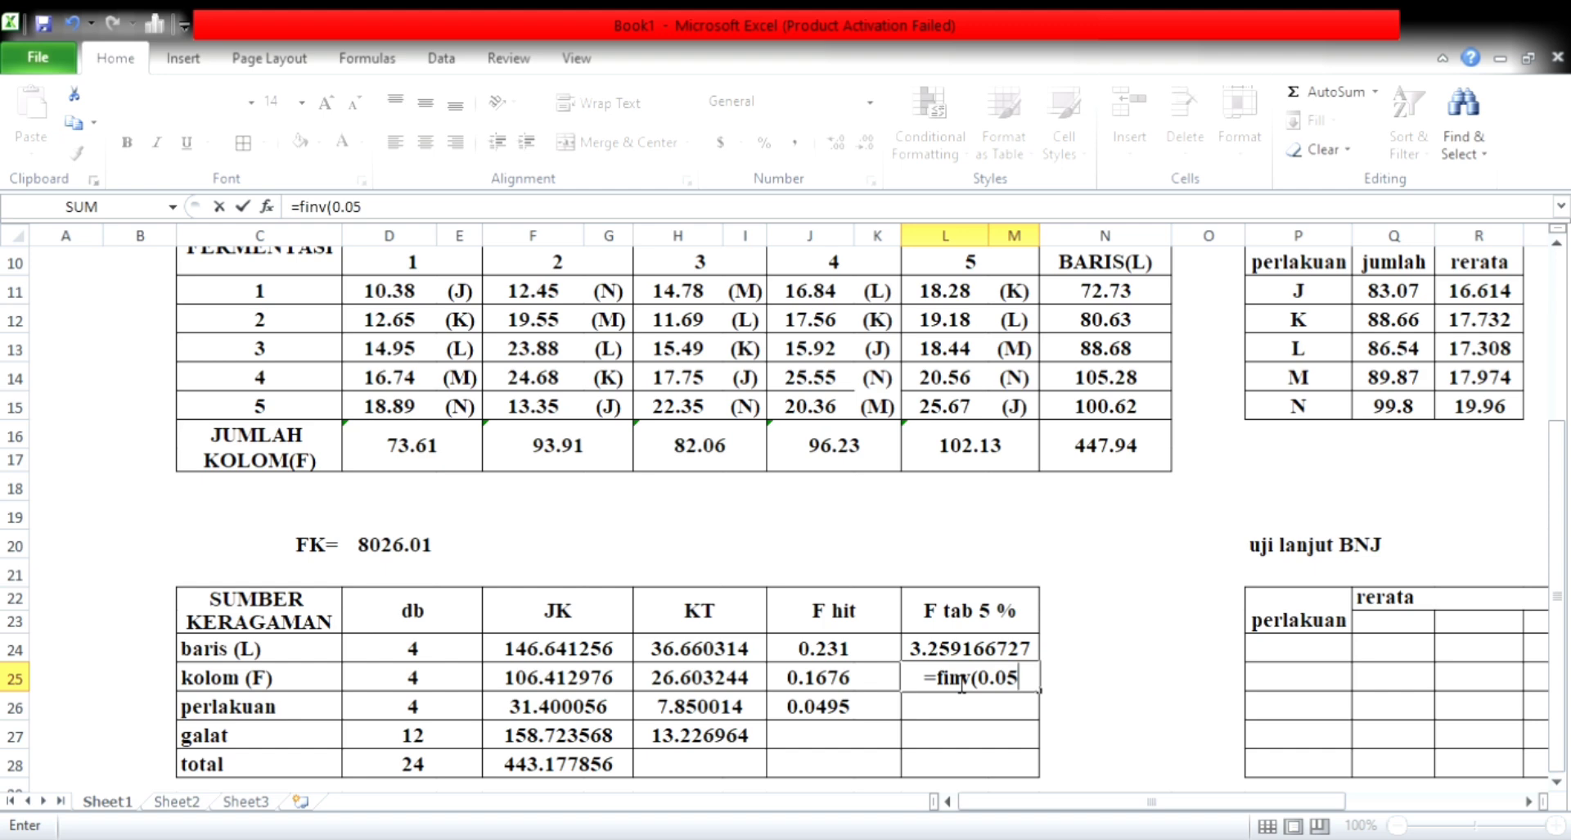
{"action": "type", "text": ","}
{"action": "left_click", "coordinate": [459, 681]}
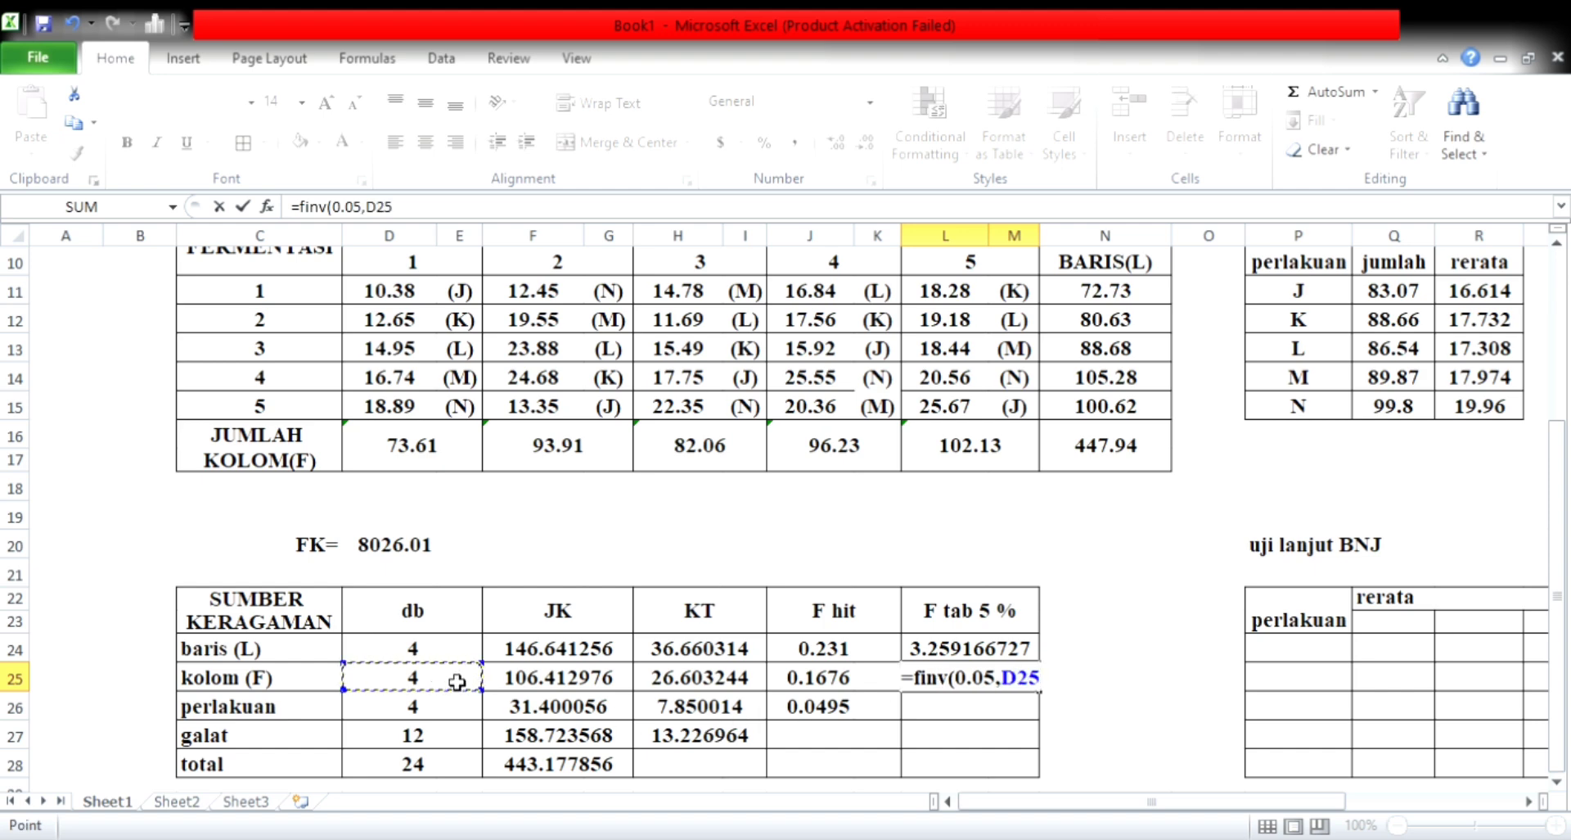
{"action": "type", "text": ","}
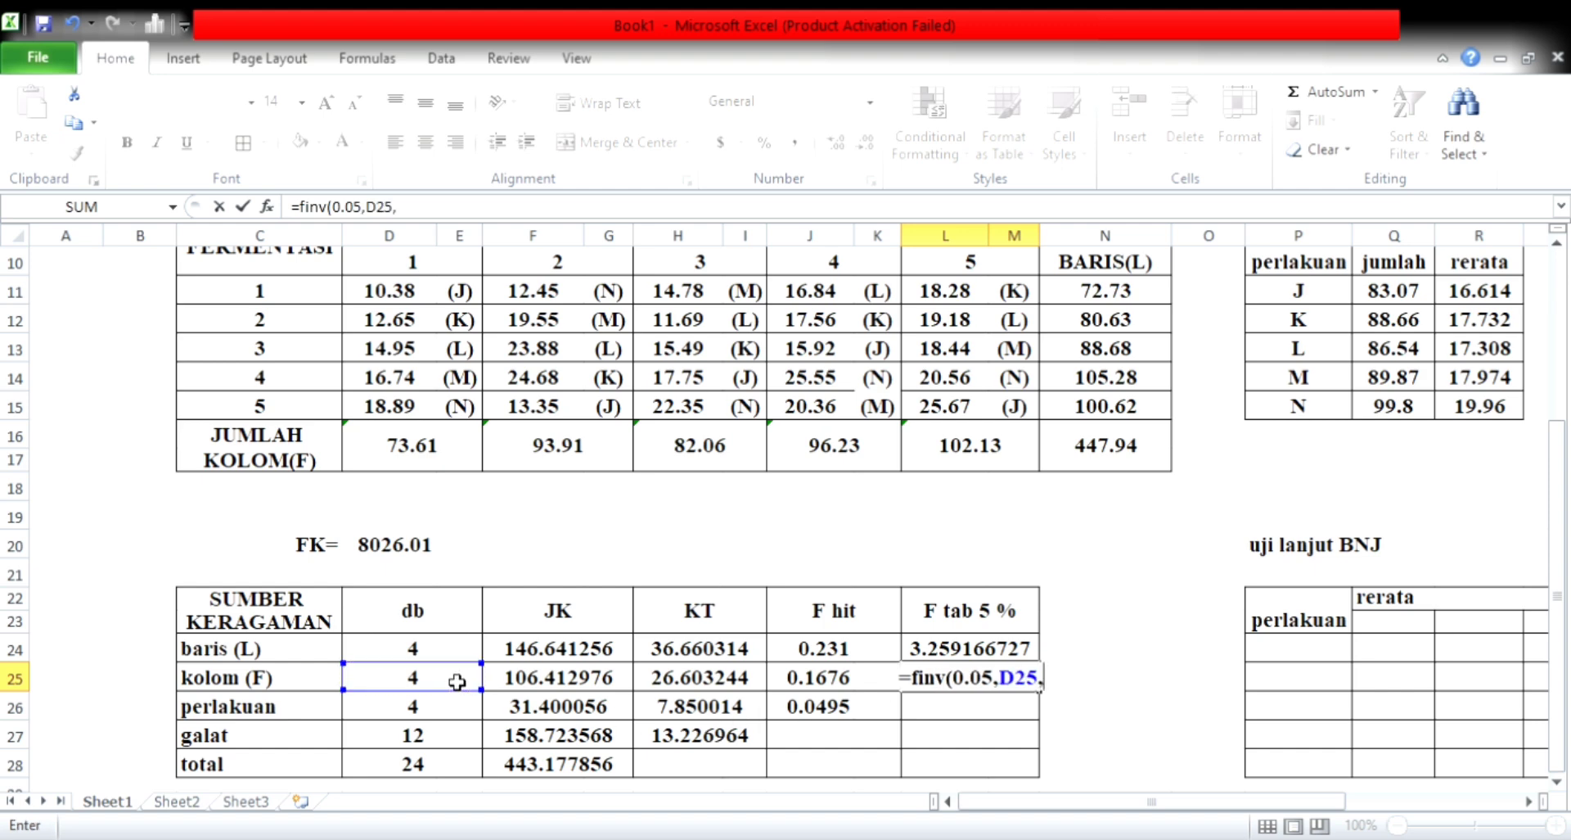
{"action": "left_click", "coordinate": [440, 741]}
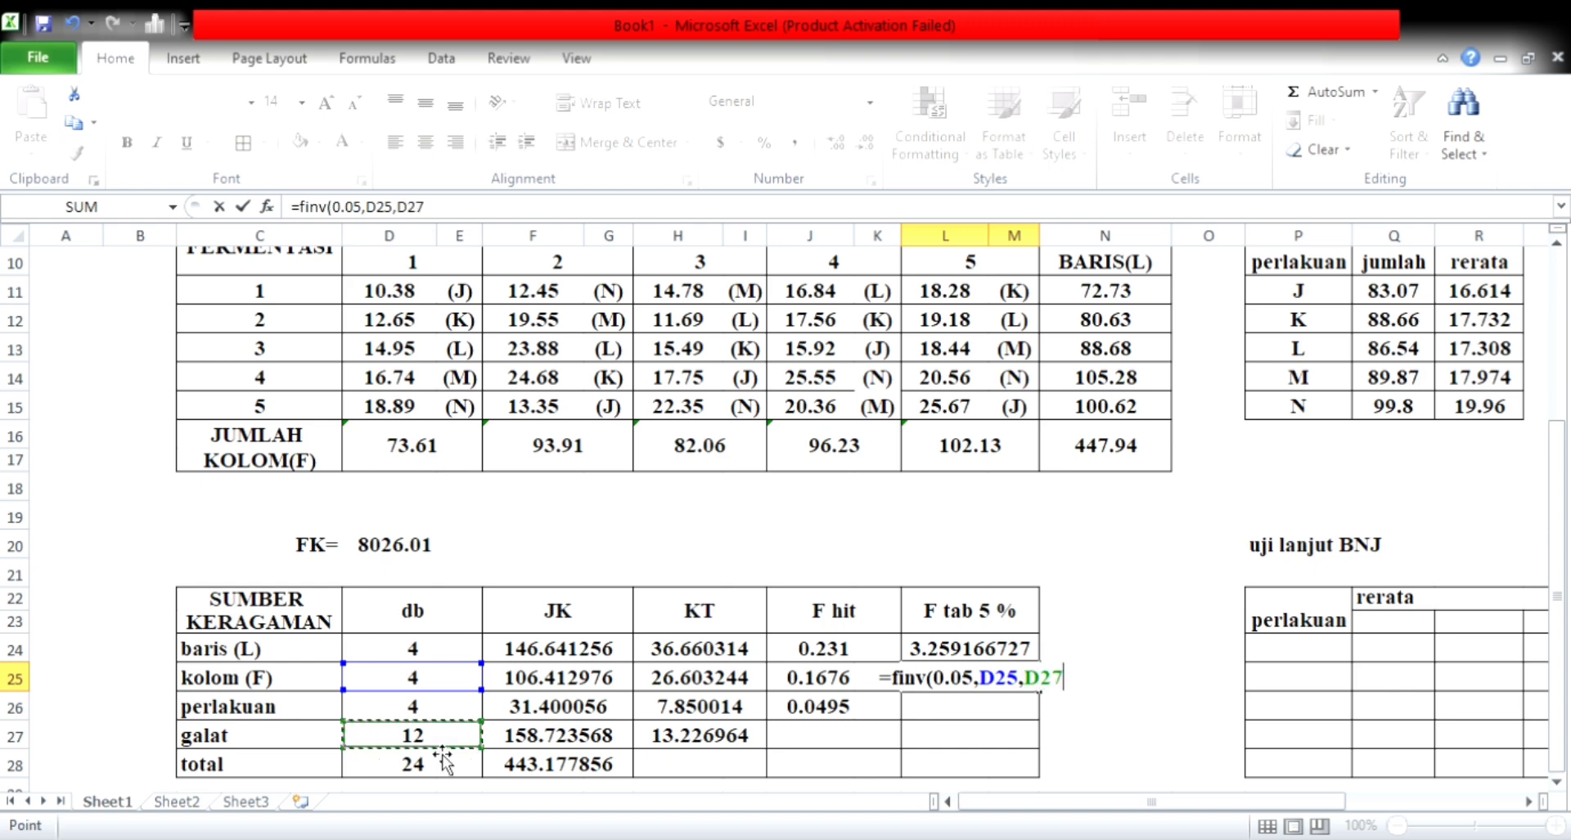
{"action": "type", "text": ")"}
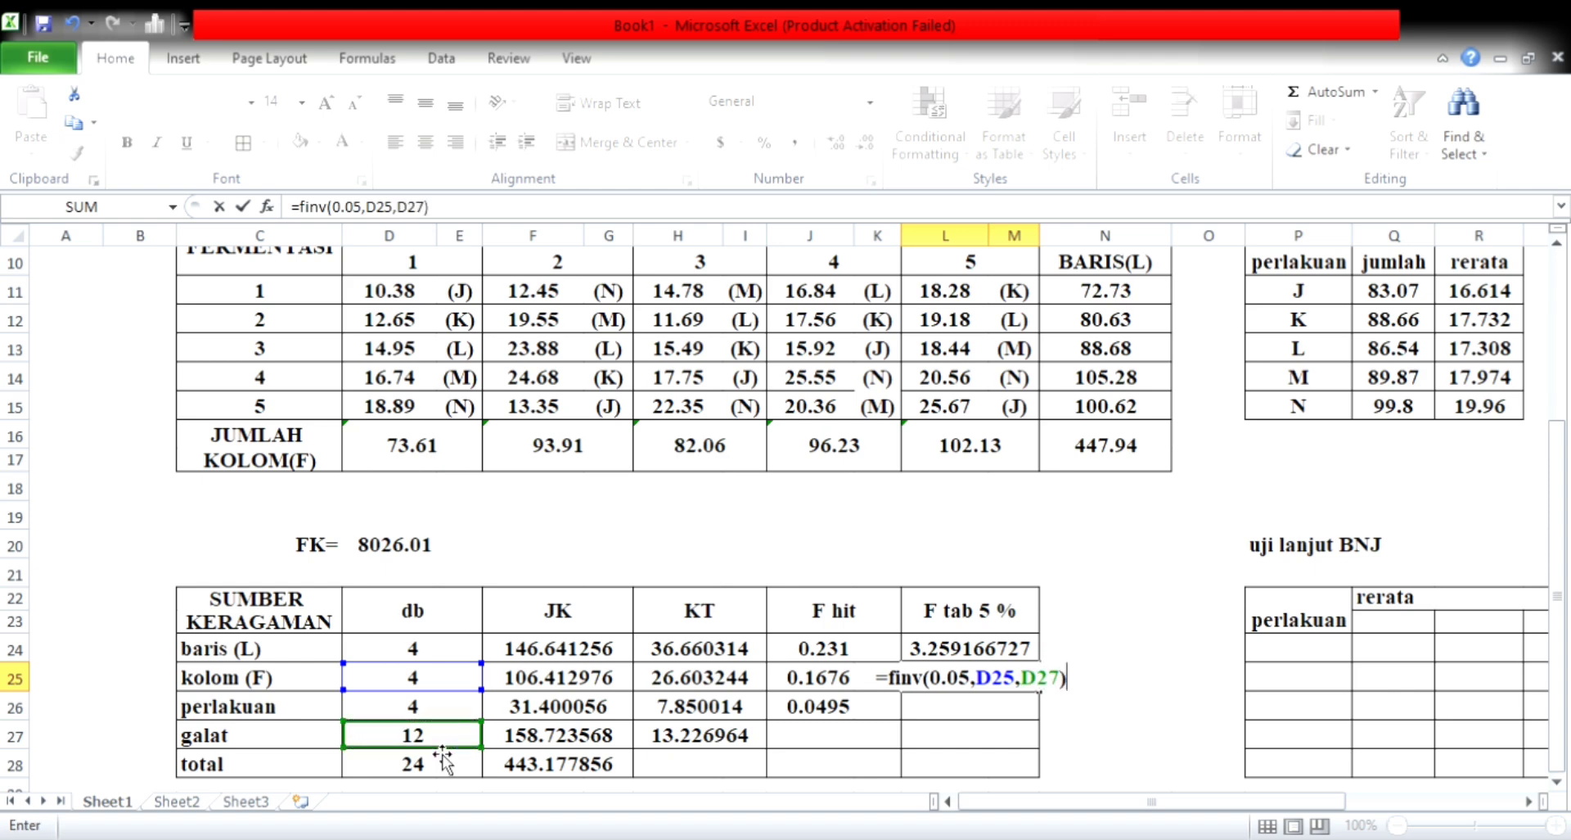
{"action": "key", "text": "Return"}
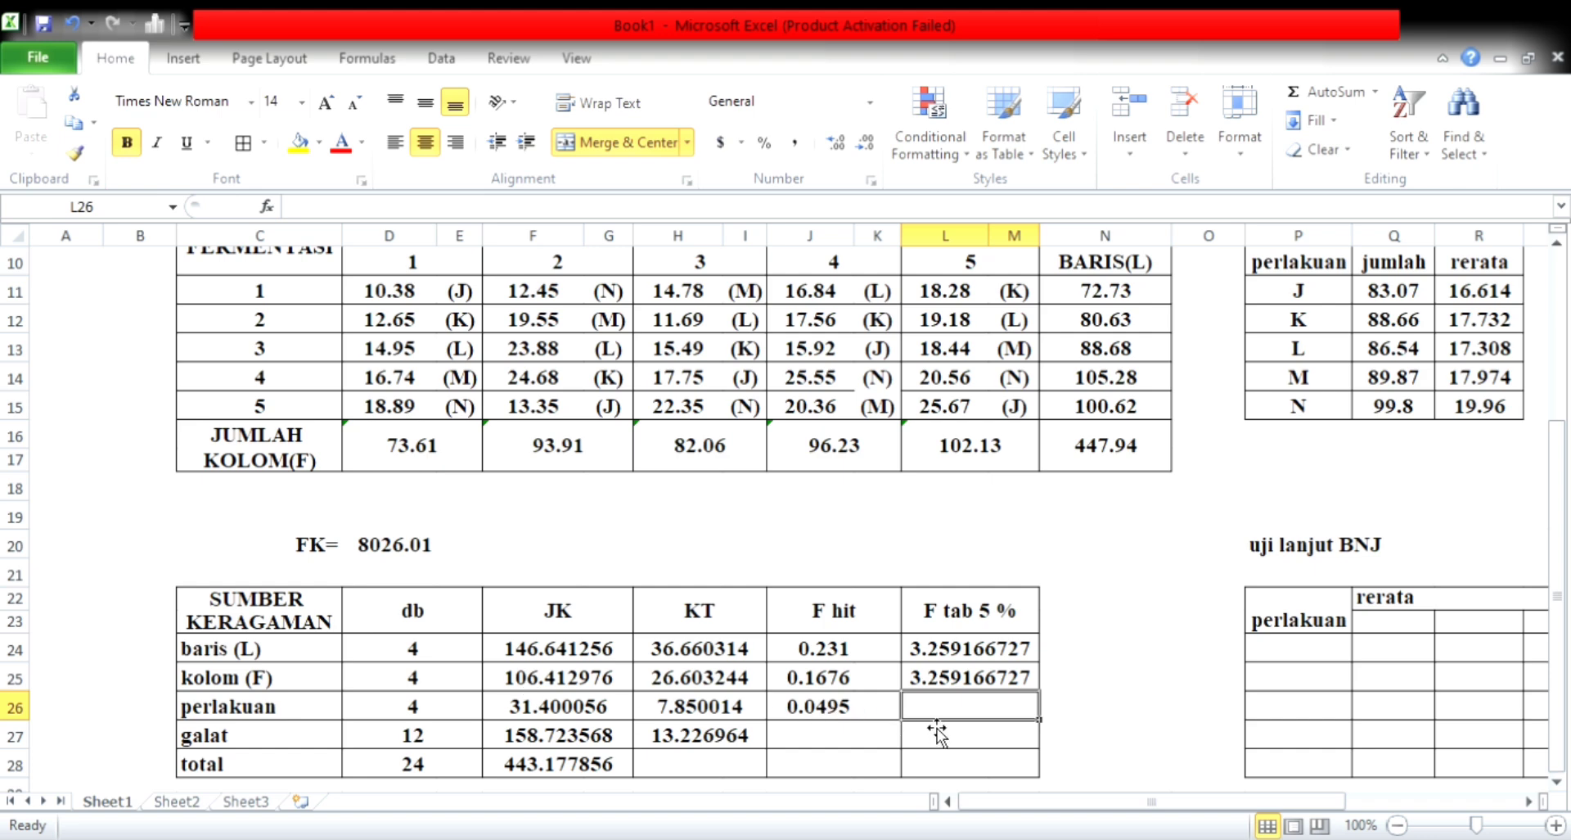
- Enter the F tab 5 % for perlakuan in L26 with the formula =finv(0.05,D26,D27)
{"action": "type", "text": "="}
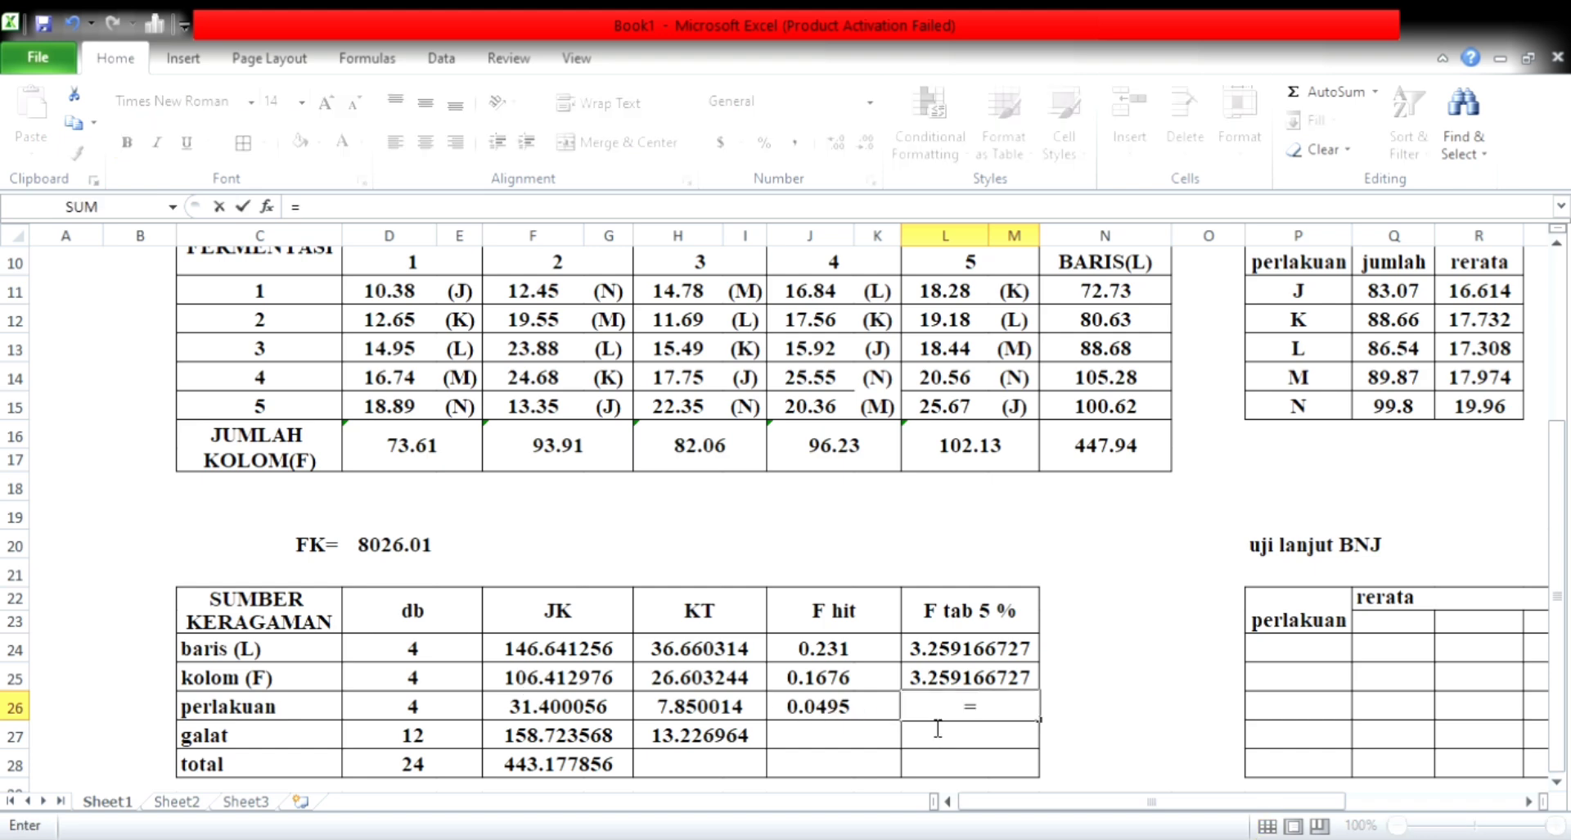
{"action": "type", "text": "finv("}
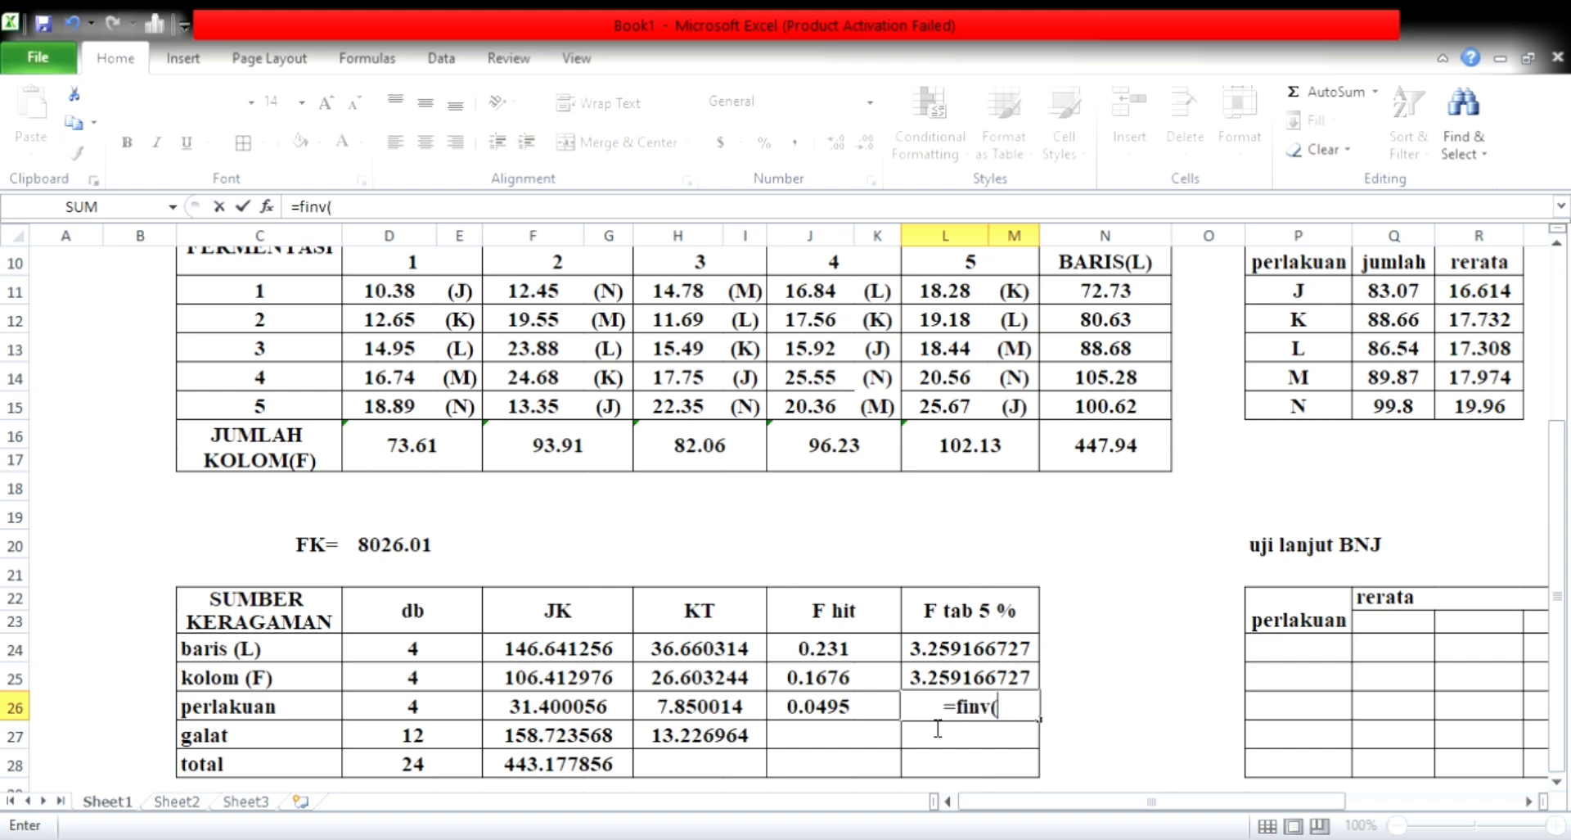
{"action": "type", "text": "0.05"}
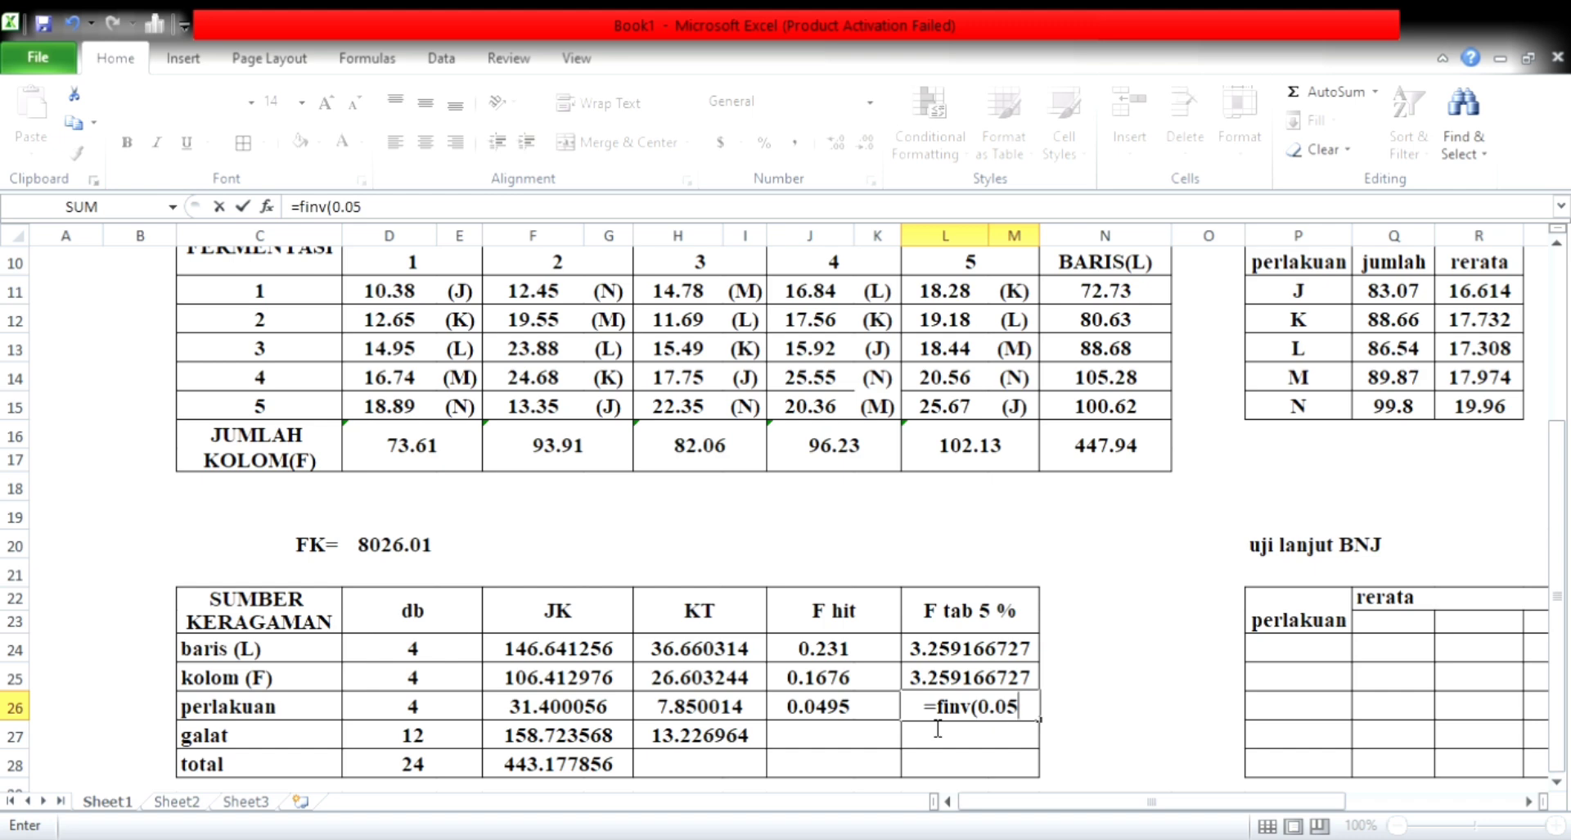
{"action": "type", "text": ","}
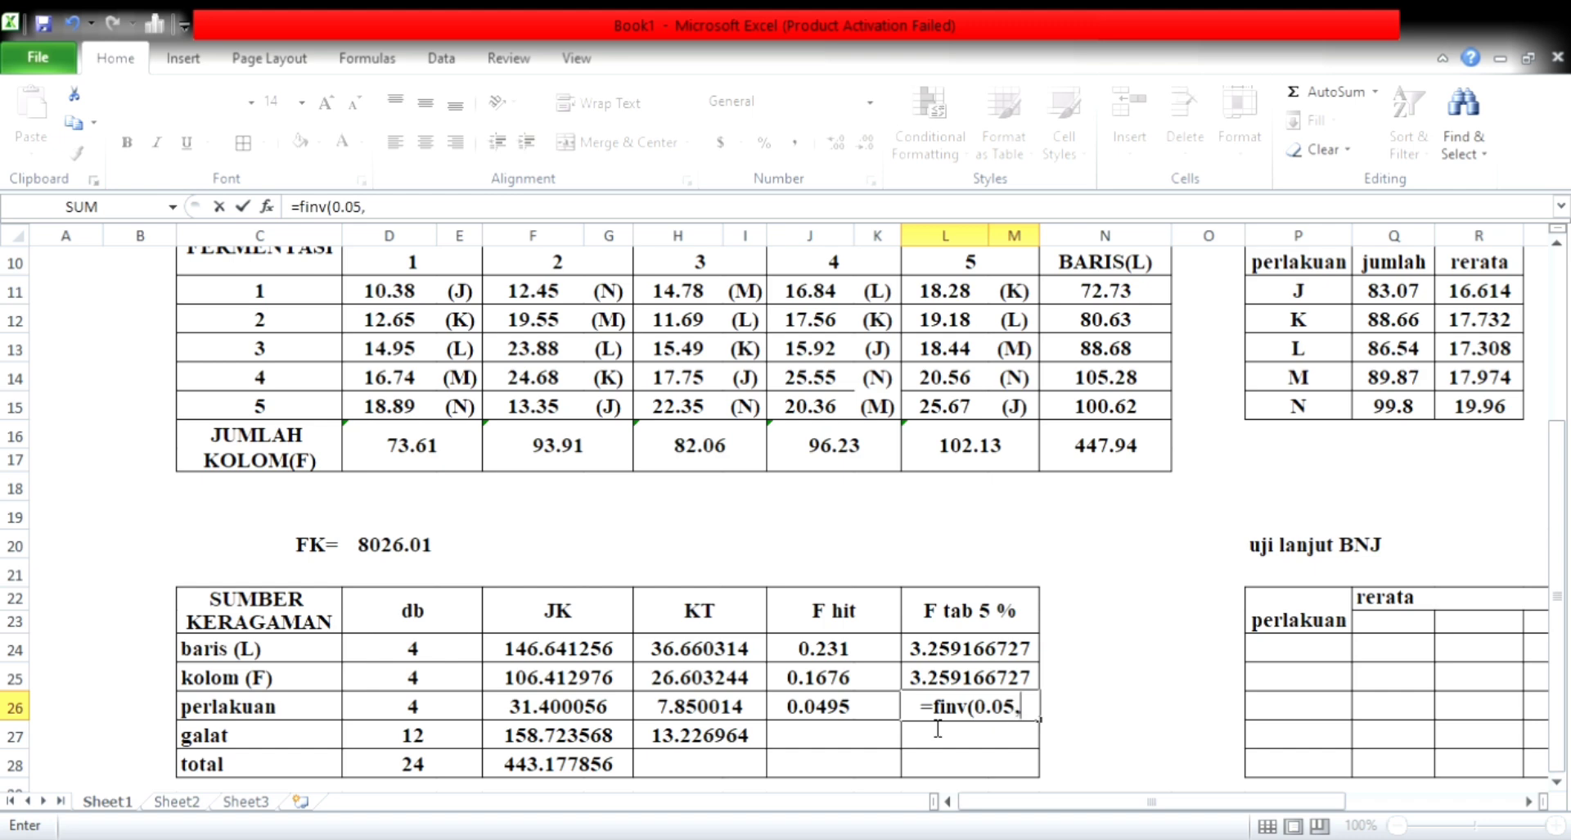
{"action": "left_click", "coordinate": [455, 716]}
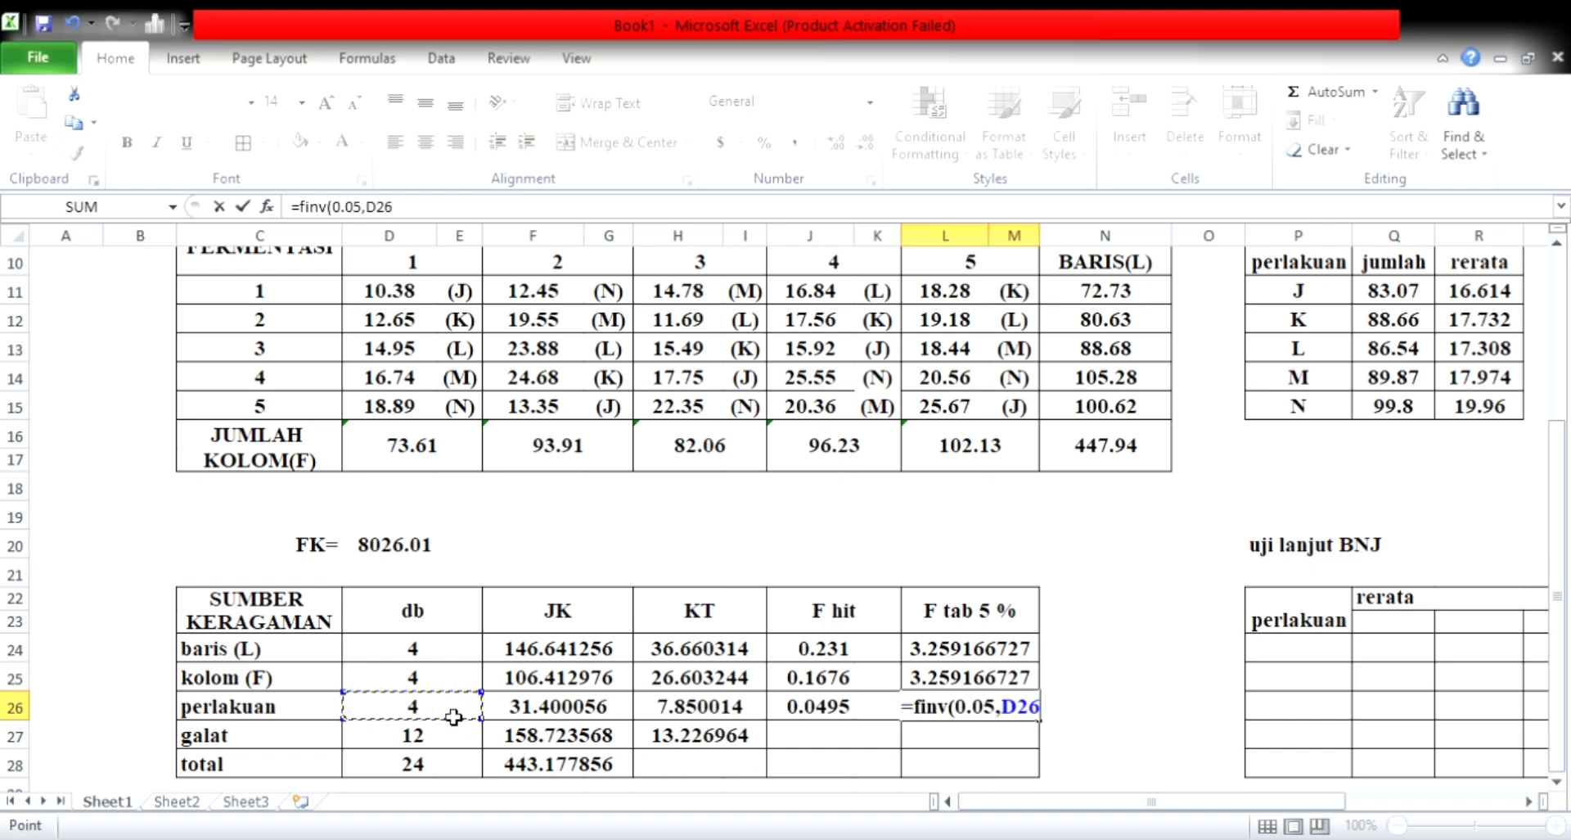
{"action": "type", "text": ","}
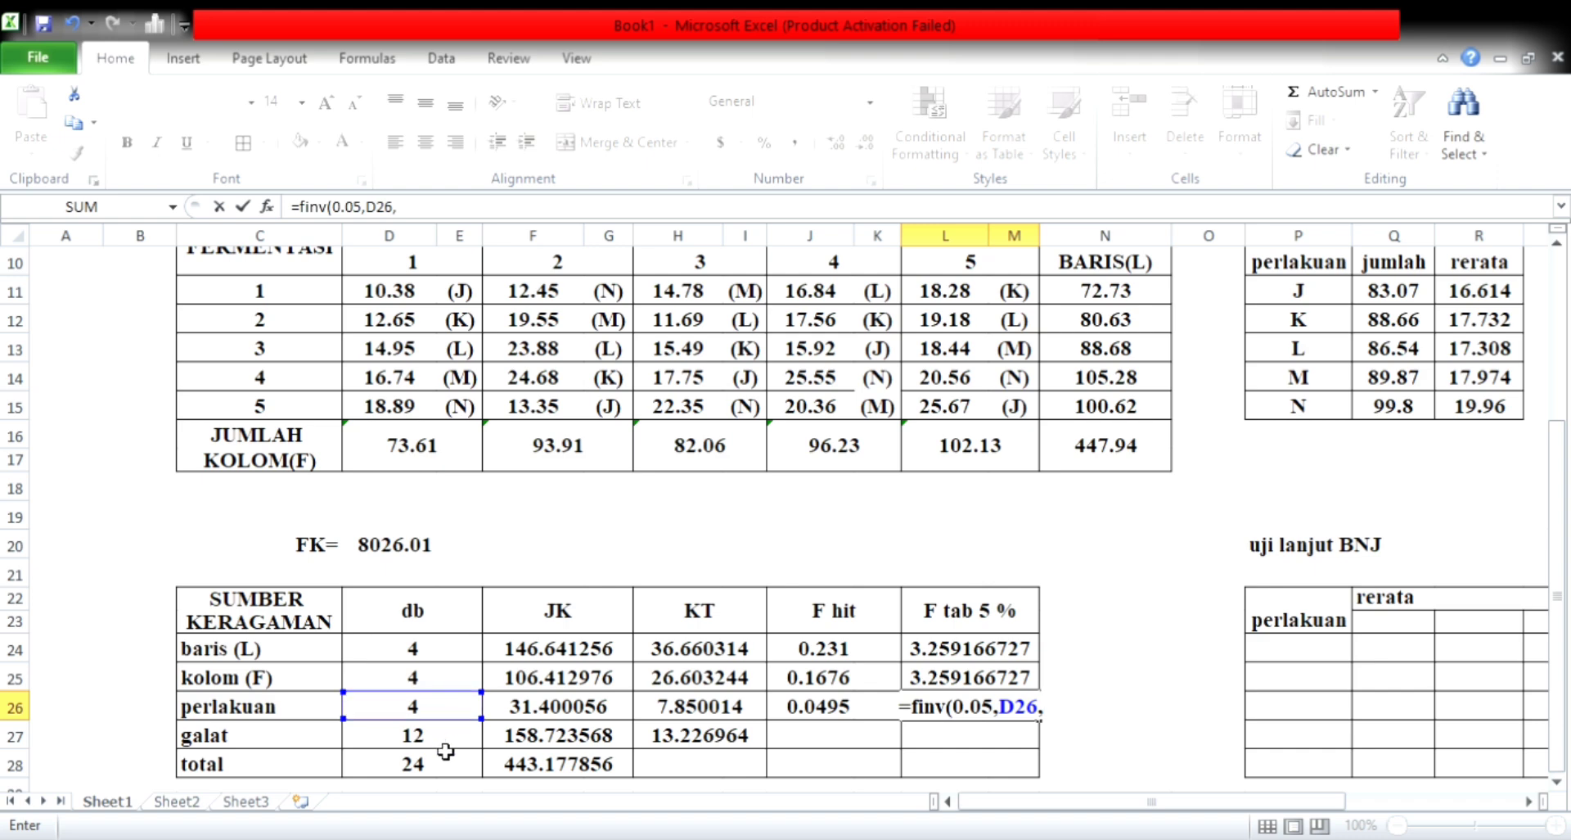
{"action": "left_click", "coordinate": [445, 749]}
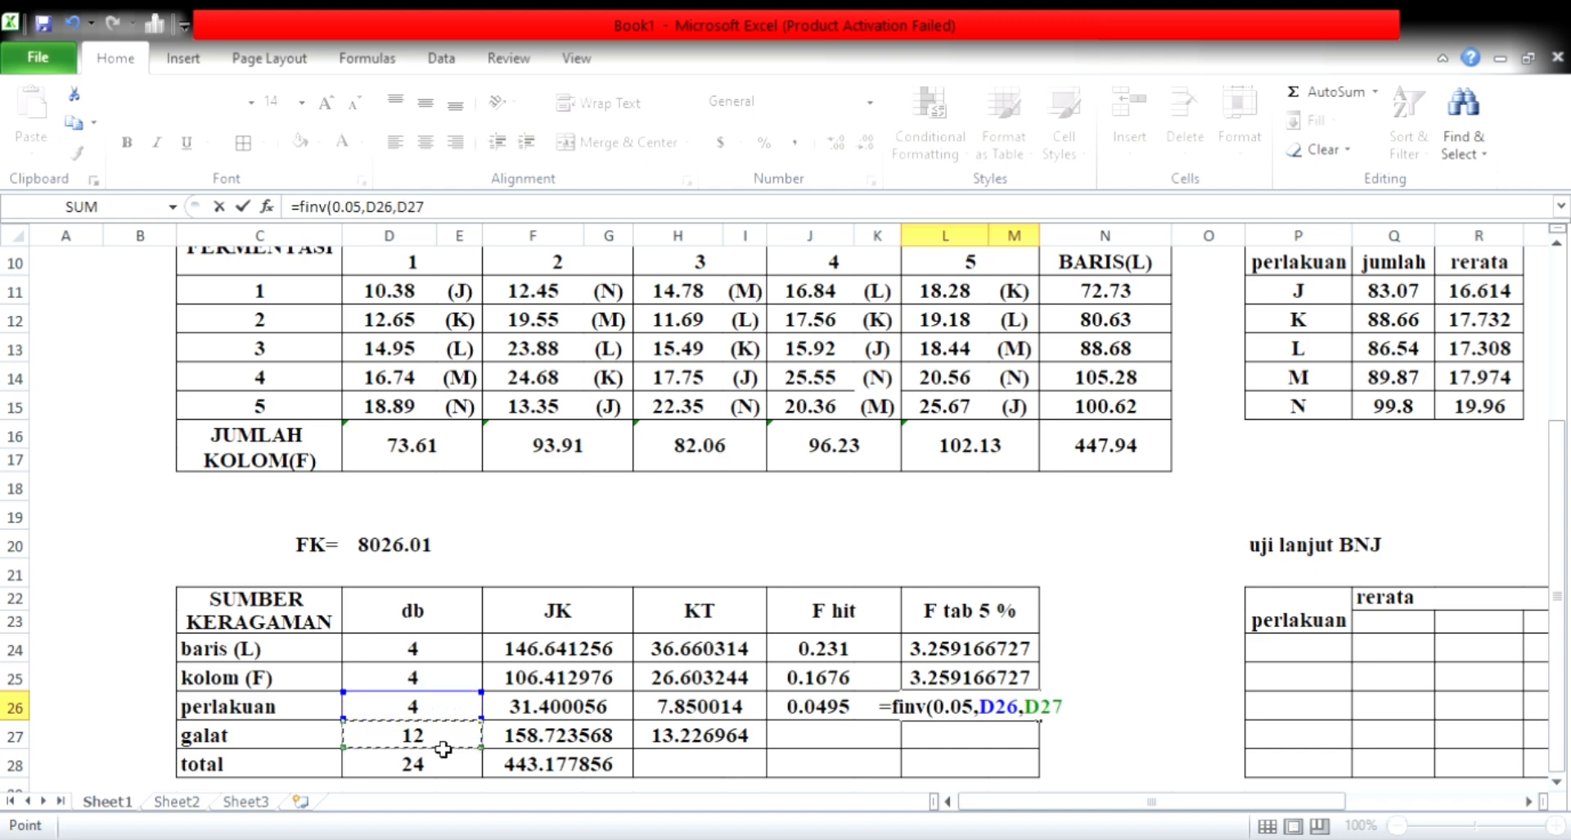
{"action": "type", "text": ")"}
{"action": "key", "text": "Return"}
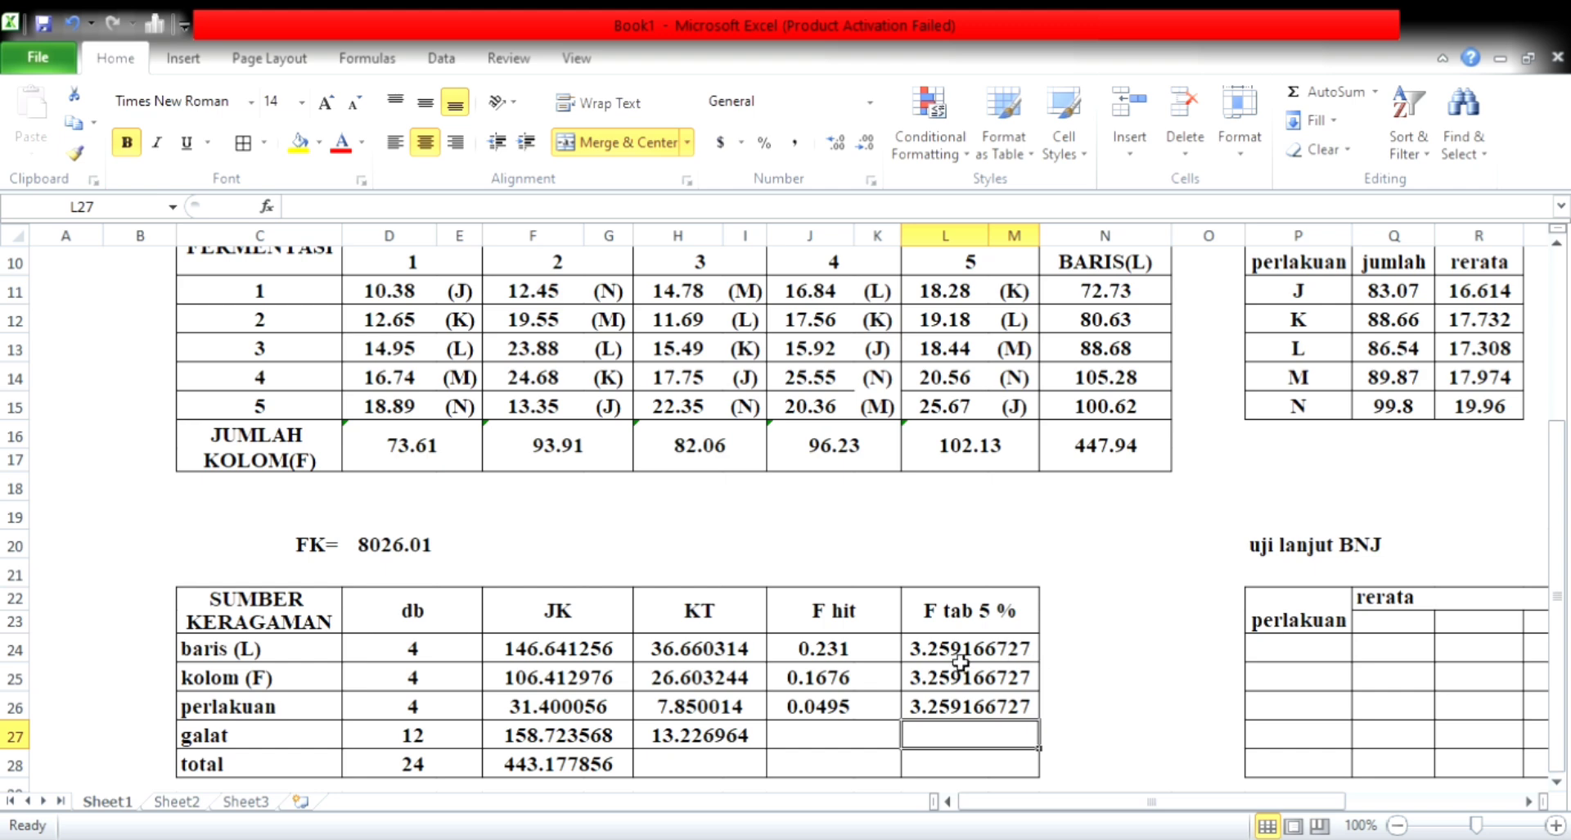
- Enter the significance notation for baris (L) in K24 with the formula =IF(J24<L24,"ns","*")
{"action": "left_click", "coordinate": [886, 659]}
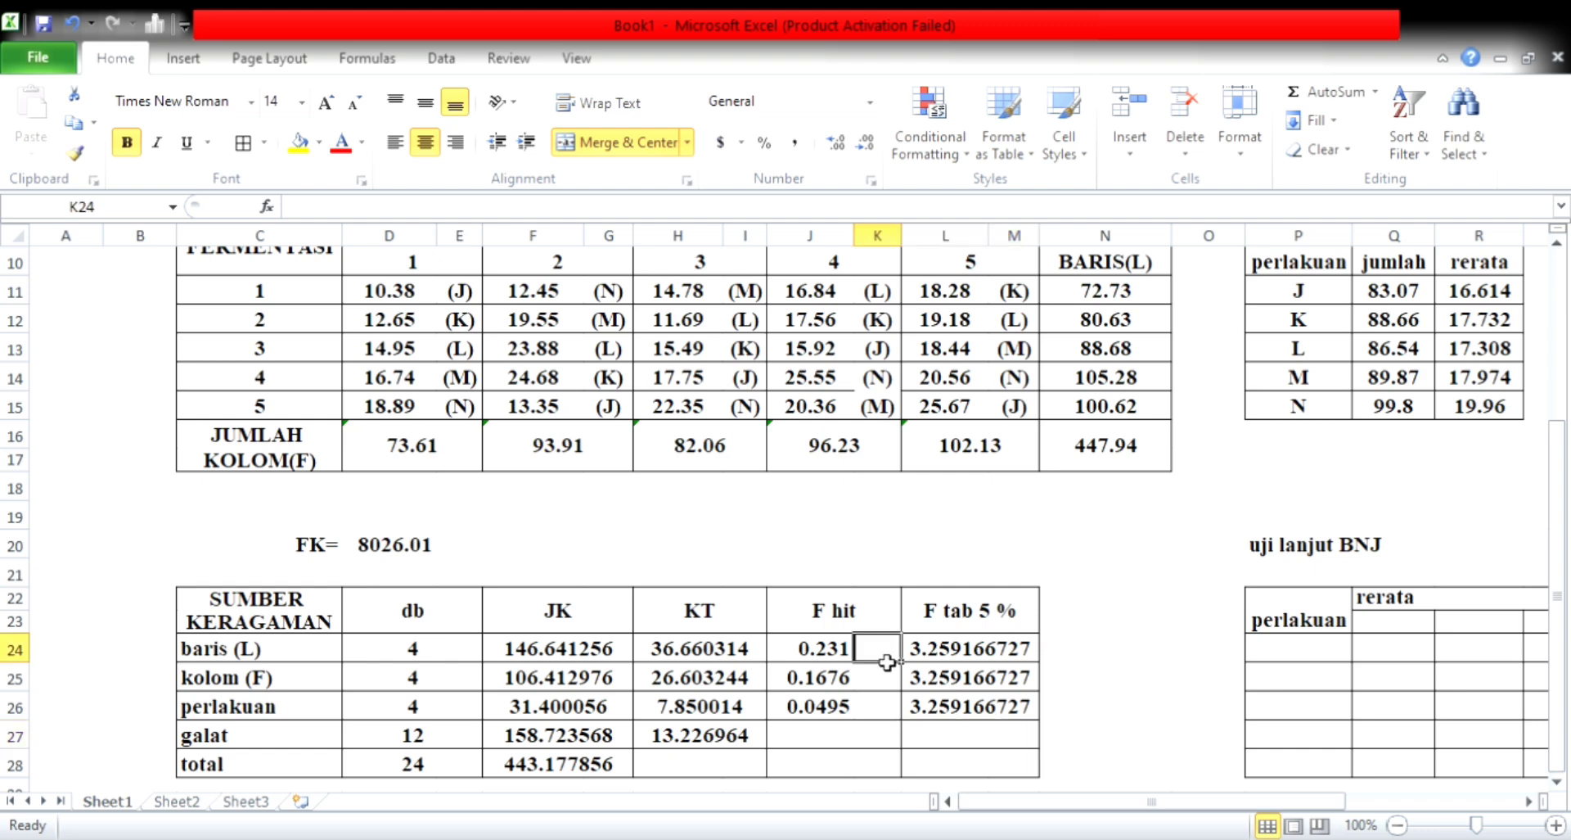
{"action": "type", "text": "="}
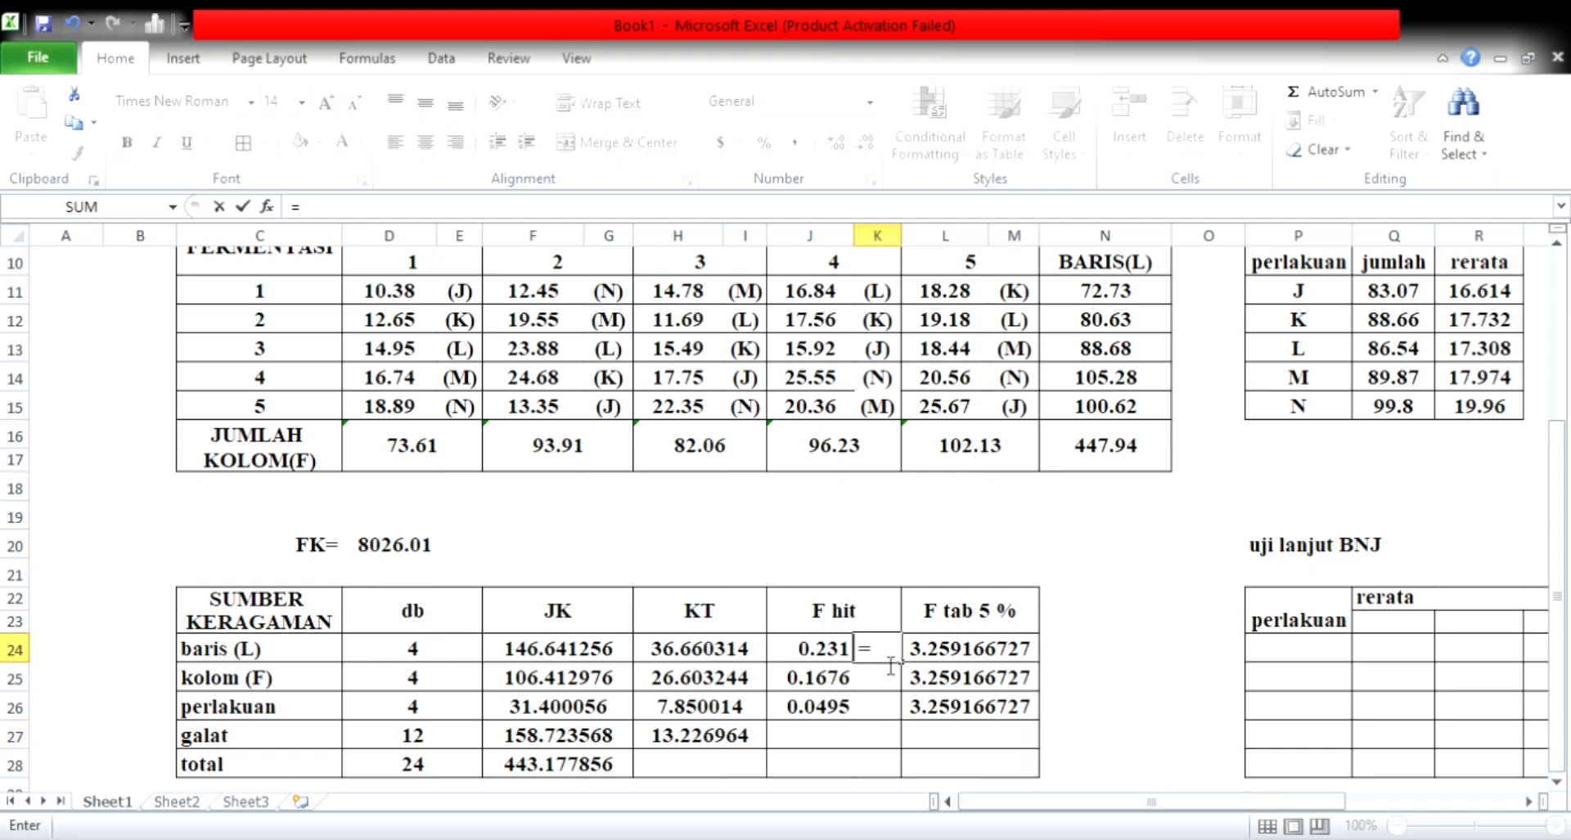
{"action": "type", "text": "if("}
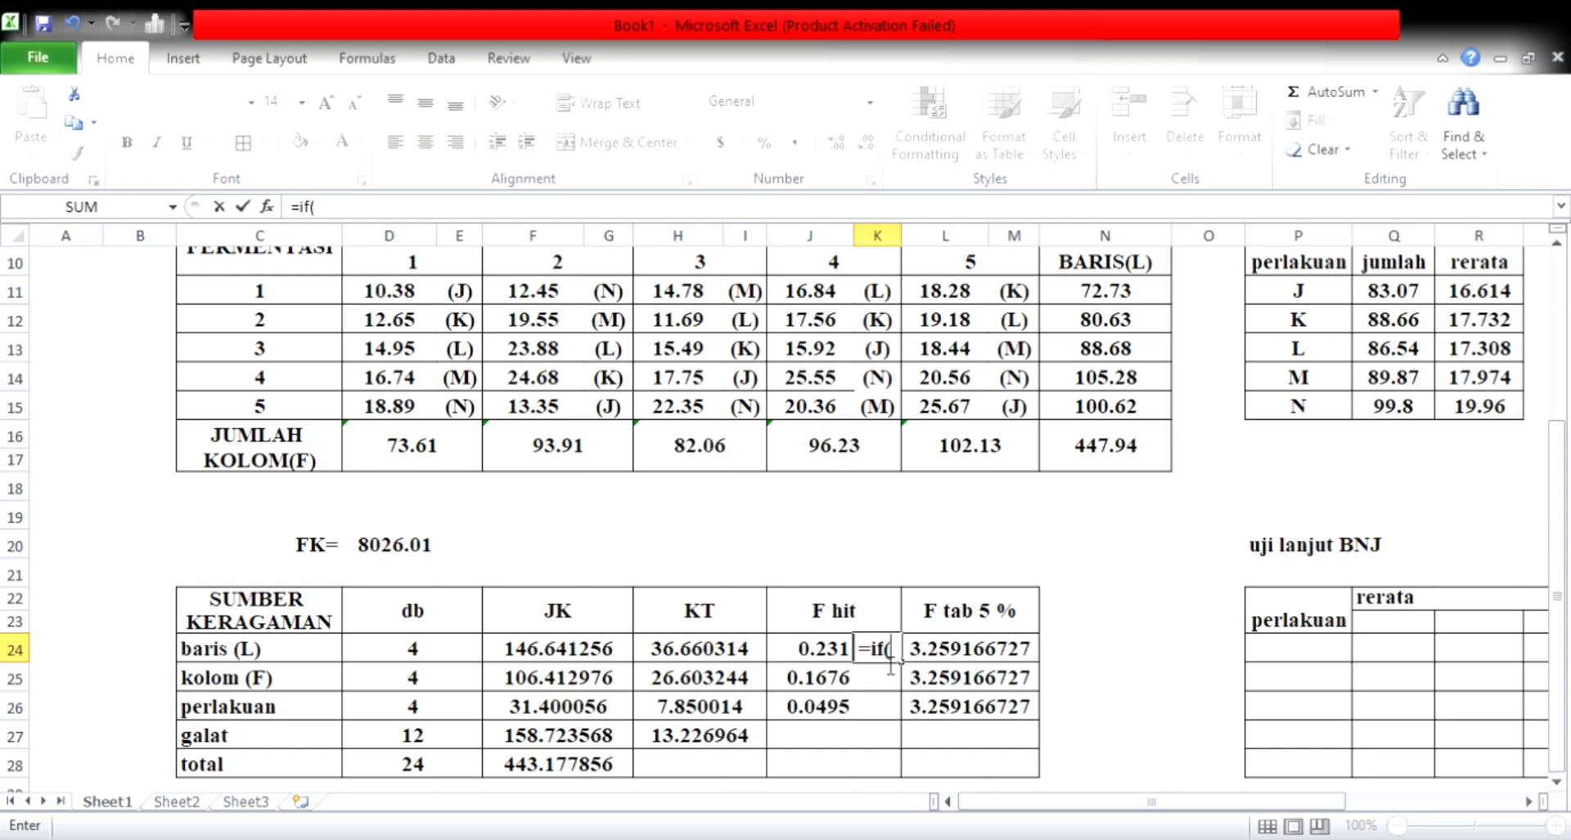
{"action": "left_click", "coordinate": [822, 653]}
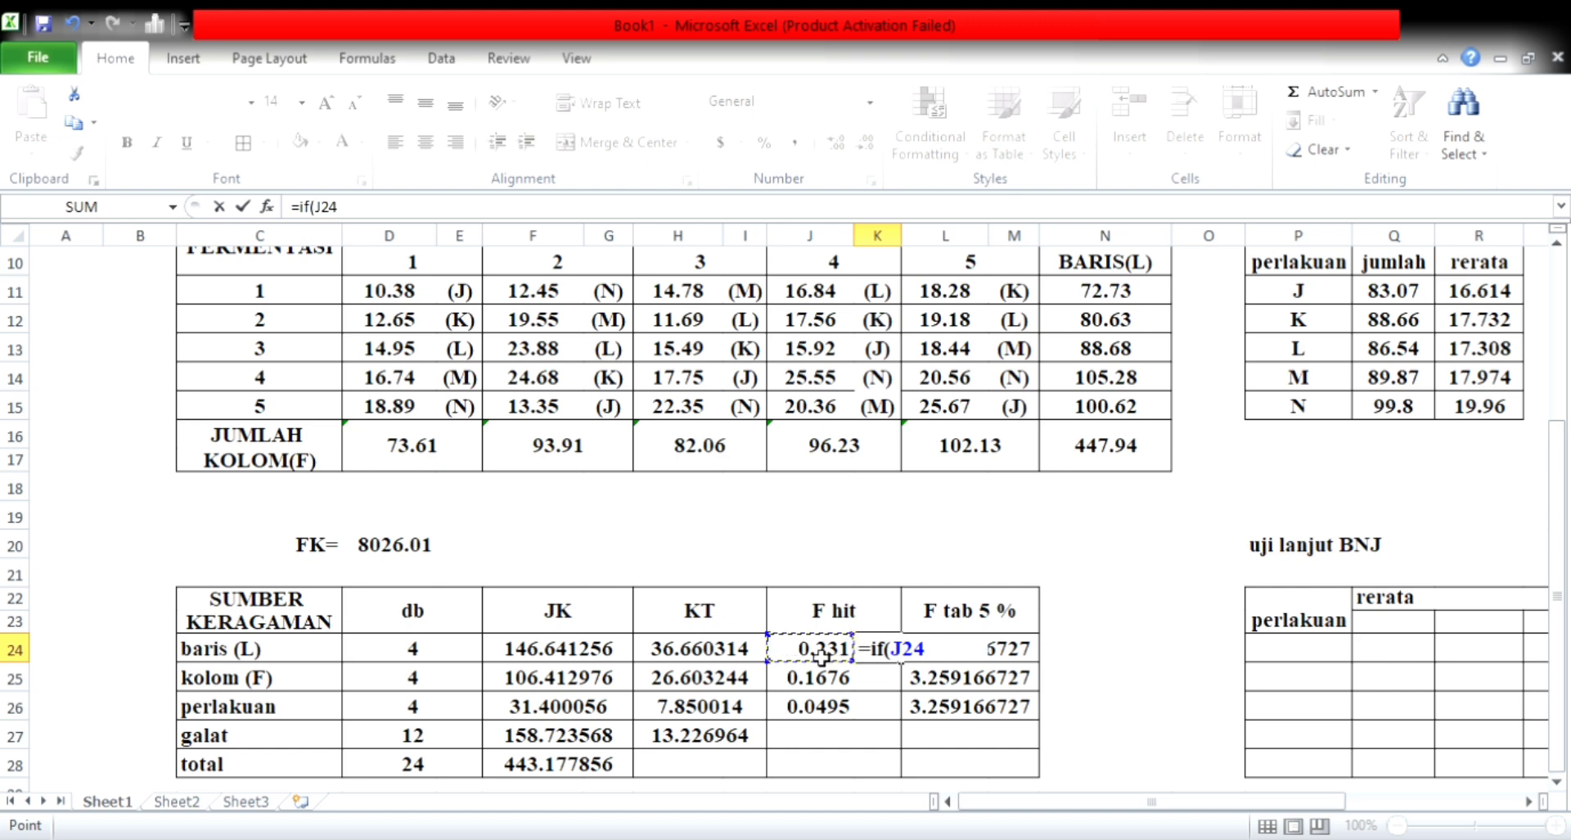
{"action": "type", "text": ","}
{"action": "key", "text": "BackSpace"}
{"action": "type", "text": "<"}
{"action": "left_click", "coordinate": [1033, 656]}
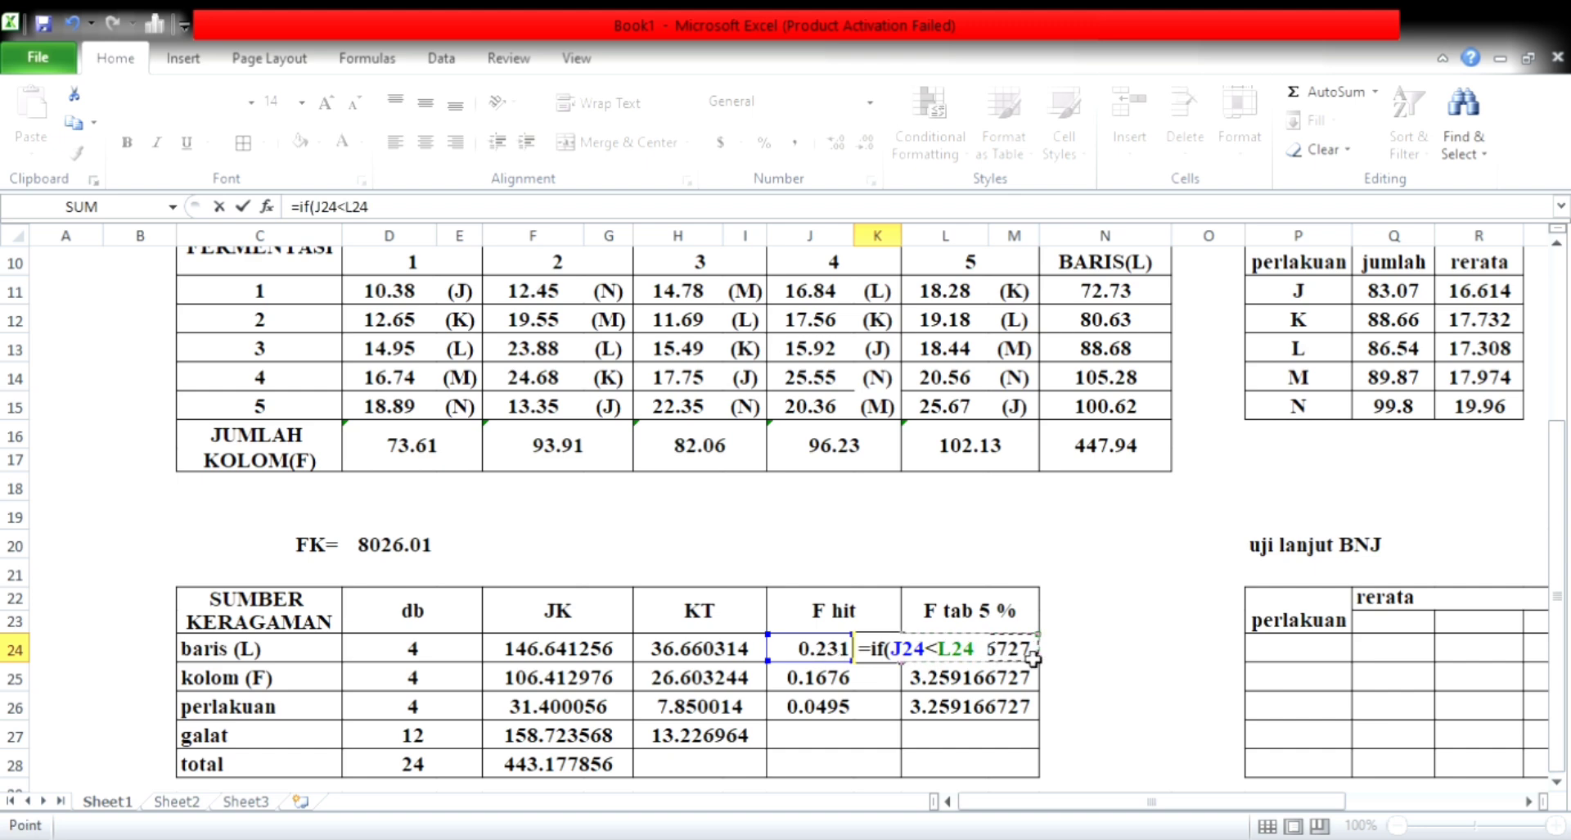
{"action": "type", "text": ",\"n"}
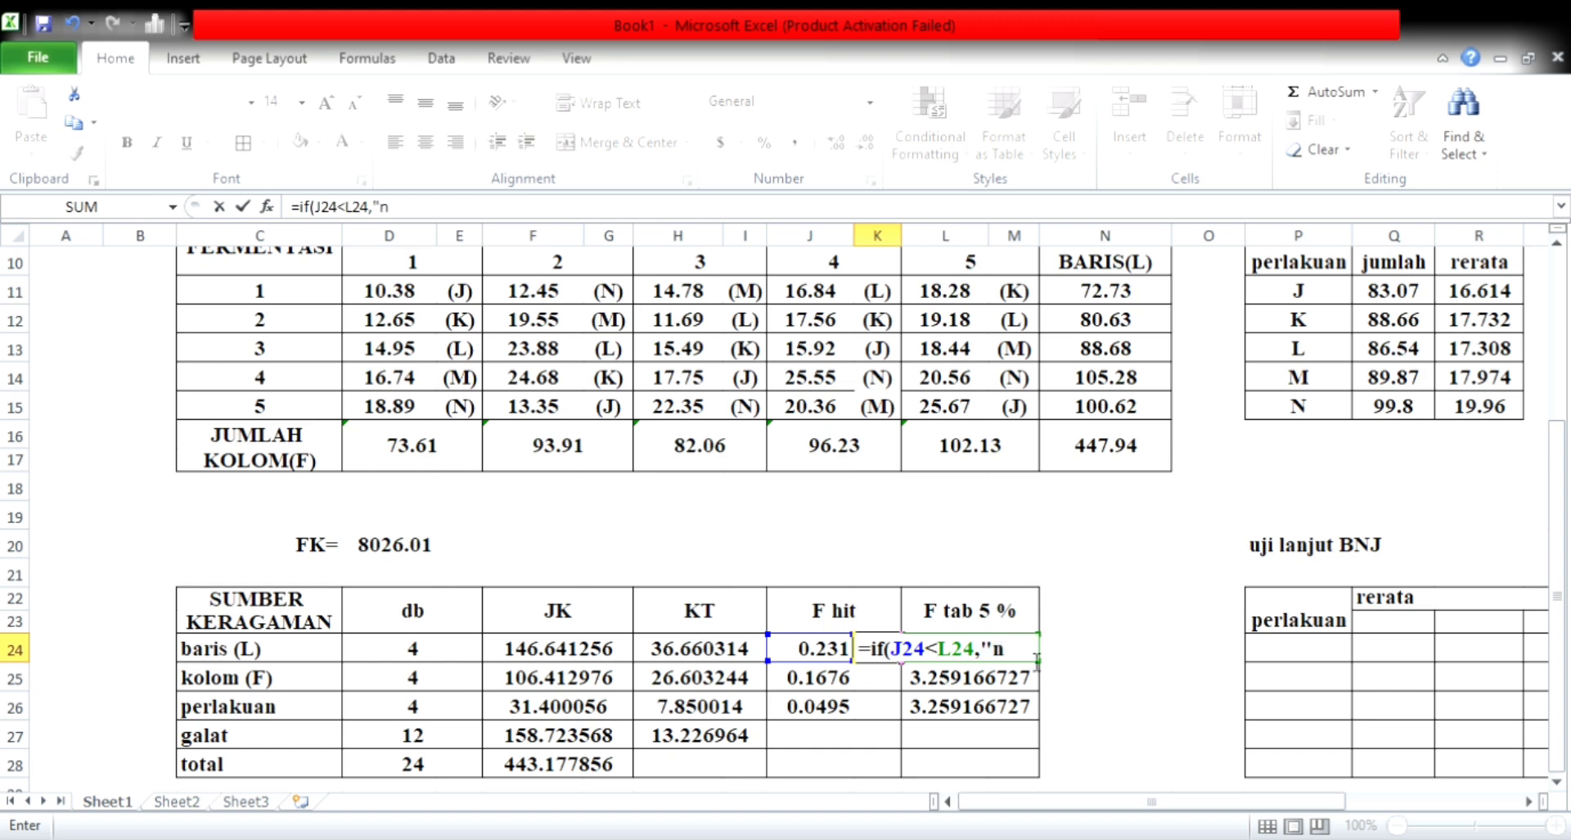
{"action": "type", "text": "s\""}
{"action": "type", "text": "\"*\")"}
{"action": "key", "text": "Return"}
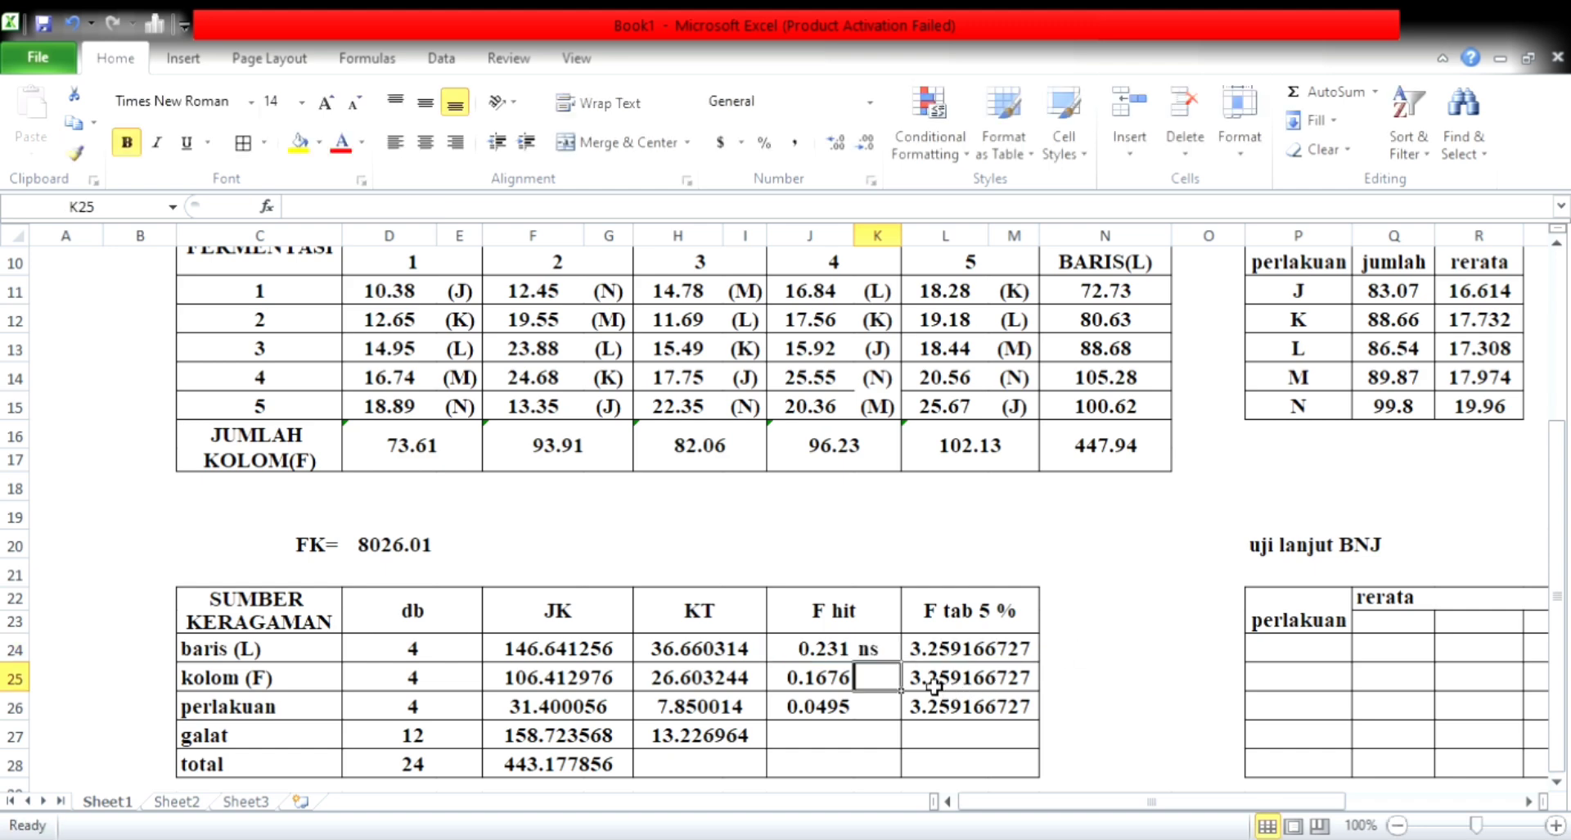
- Fill the significance formula from K24 down through perlakuan in K26
{"action": "left_click", "coordinate": [890, 655]}
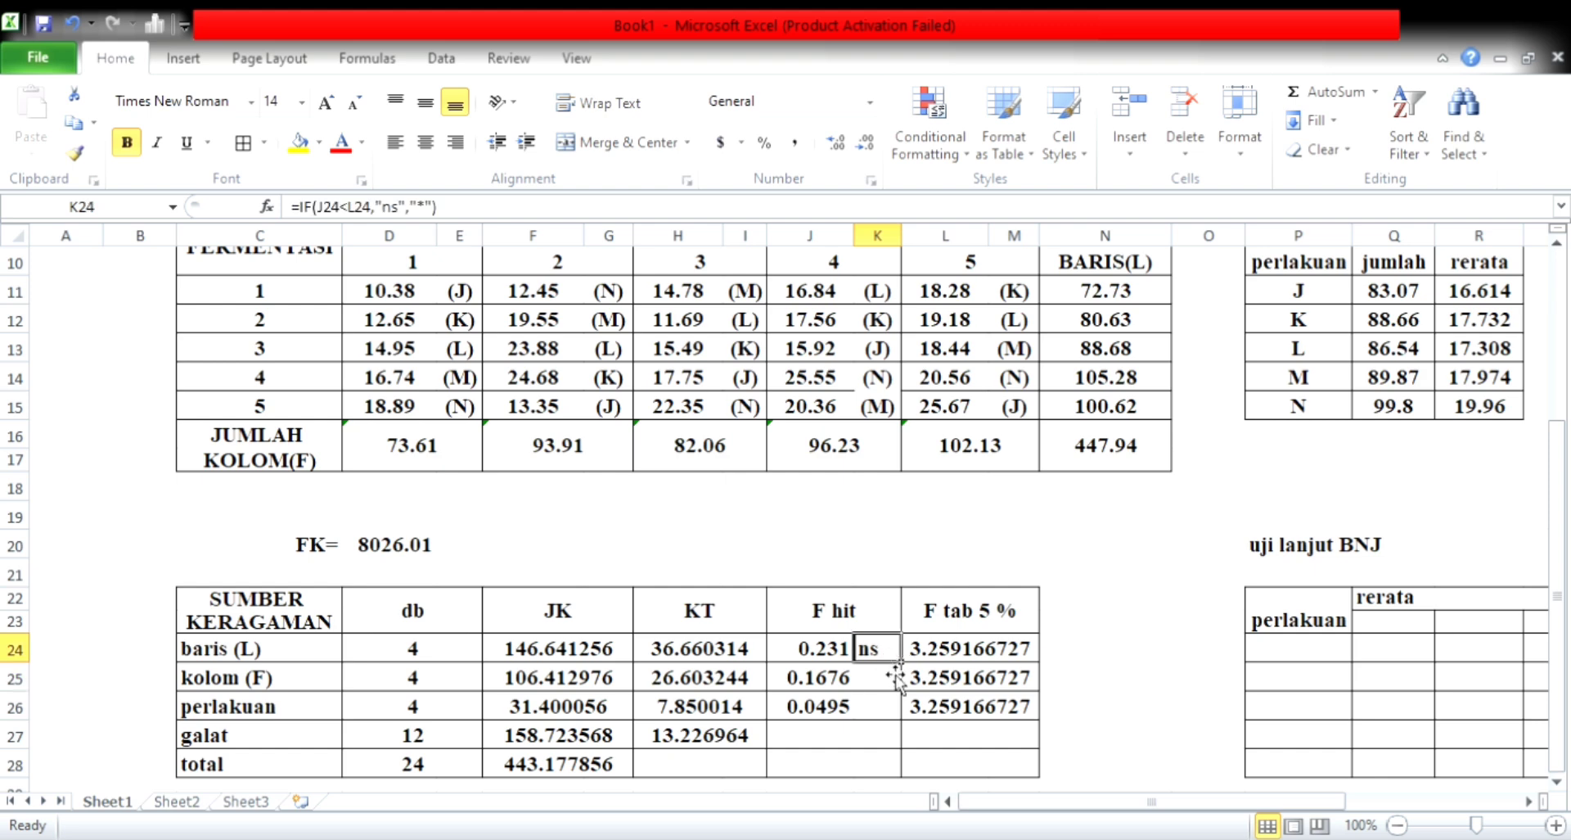
{"action": "left_click_drag", "start_coordinate": [907, 669], "coordinate": [901, 711]}
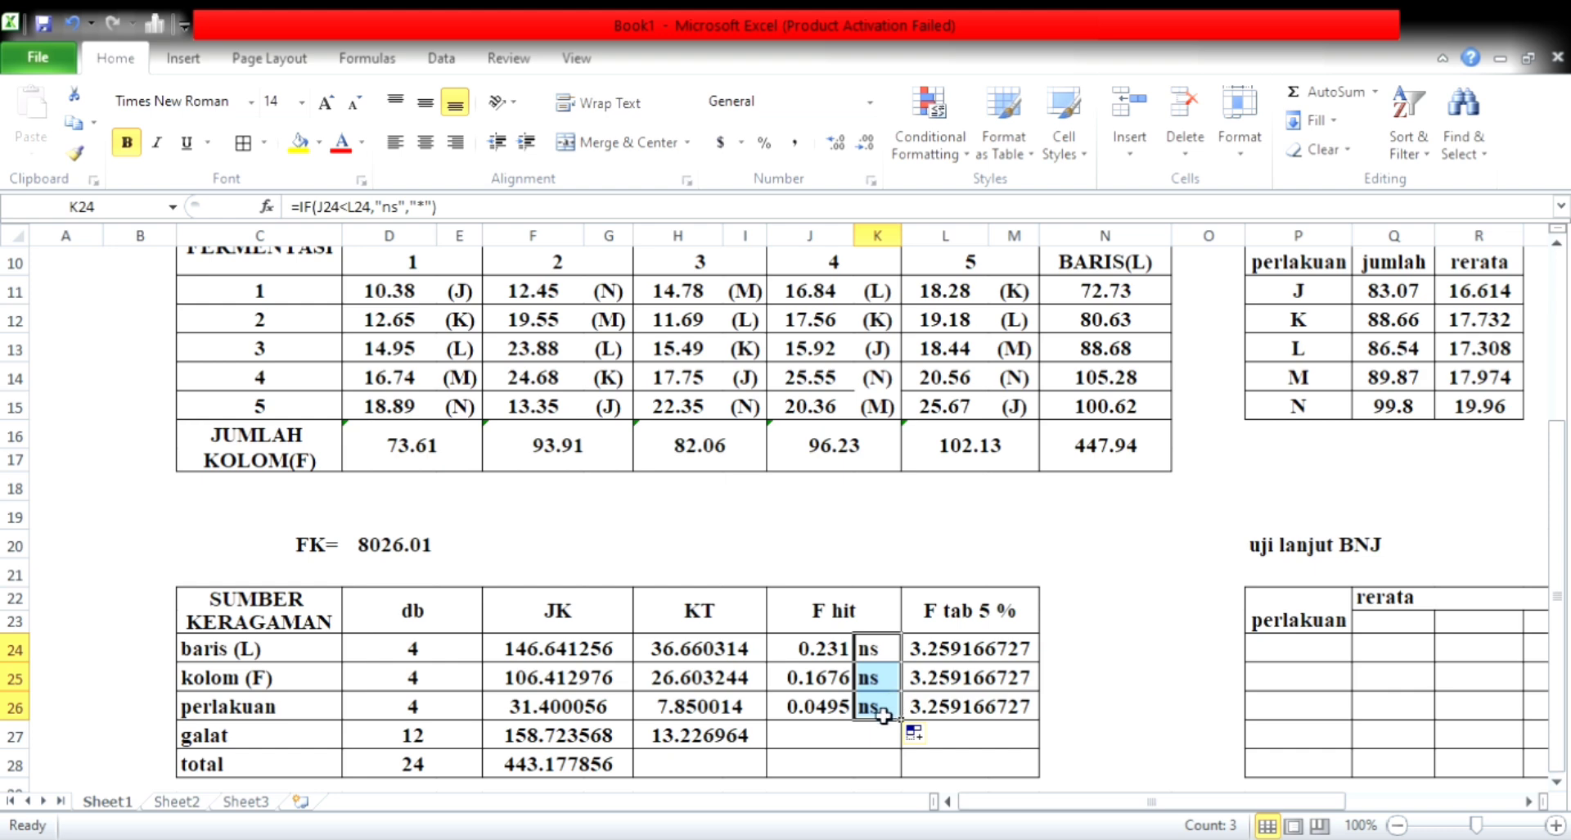
{"action": "left_click", "coordinate": [883, 709]}
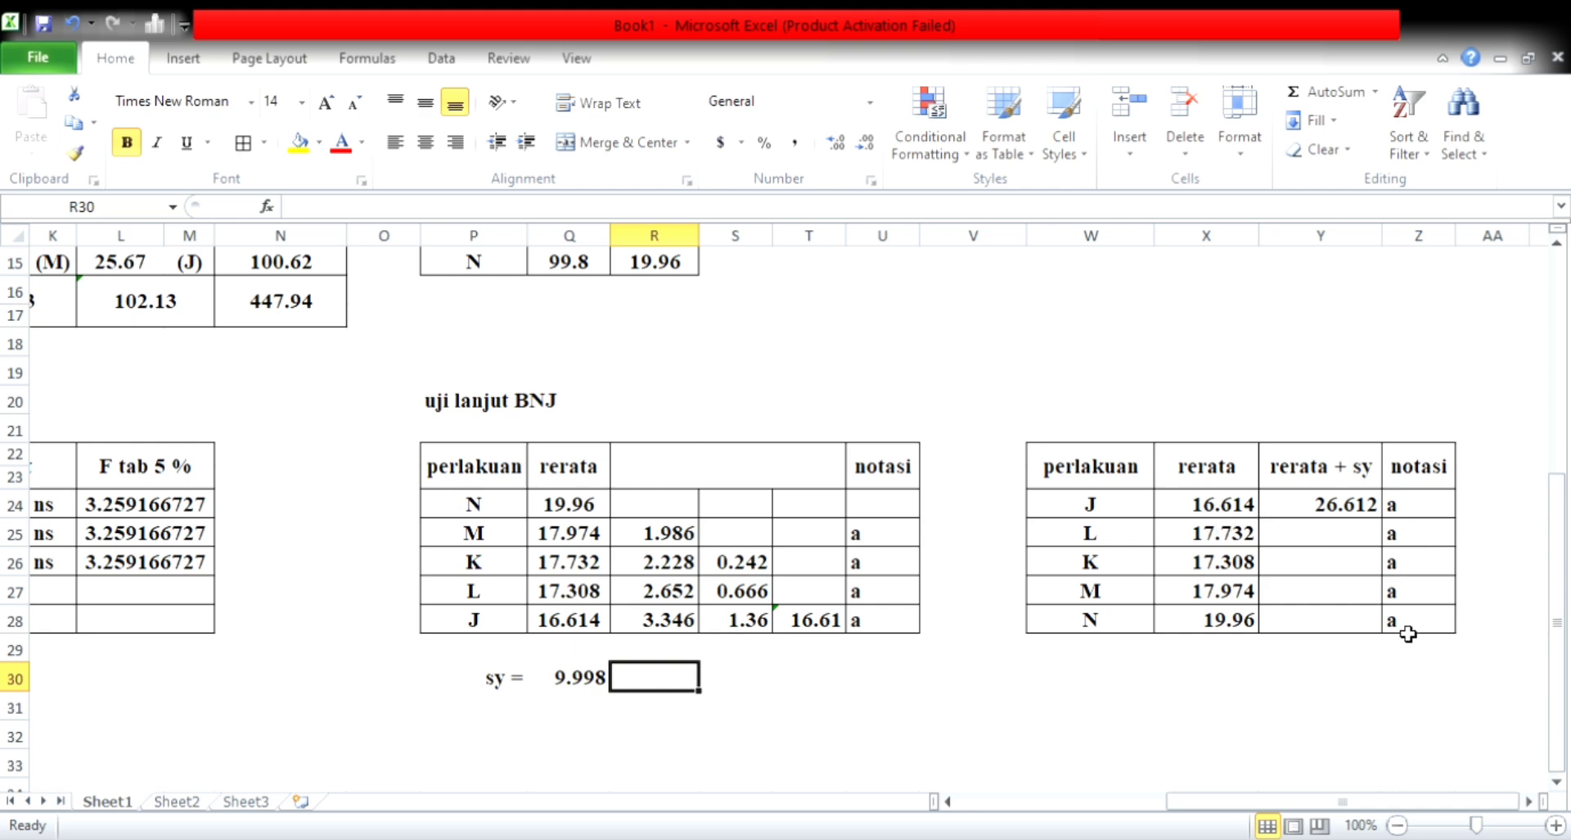
- Review the whole worksheet at a reduced zoom, from the problem text and data table to the analysis of variance and BNJ tables
{"action": "scroll", "coordinate": [982, 604], "scroll_direction": "down", "scroll_amount": 2}
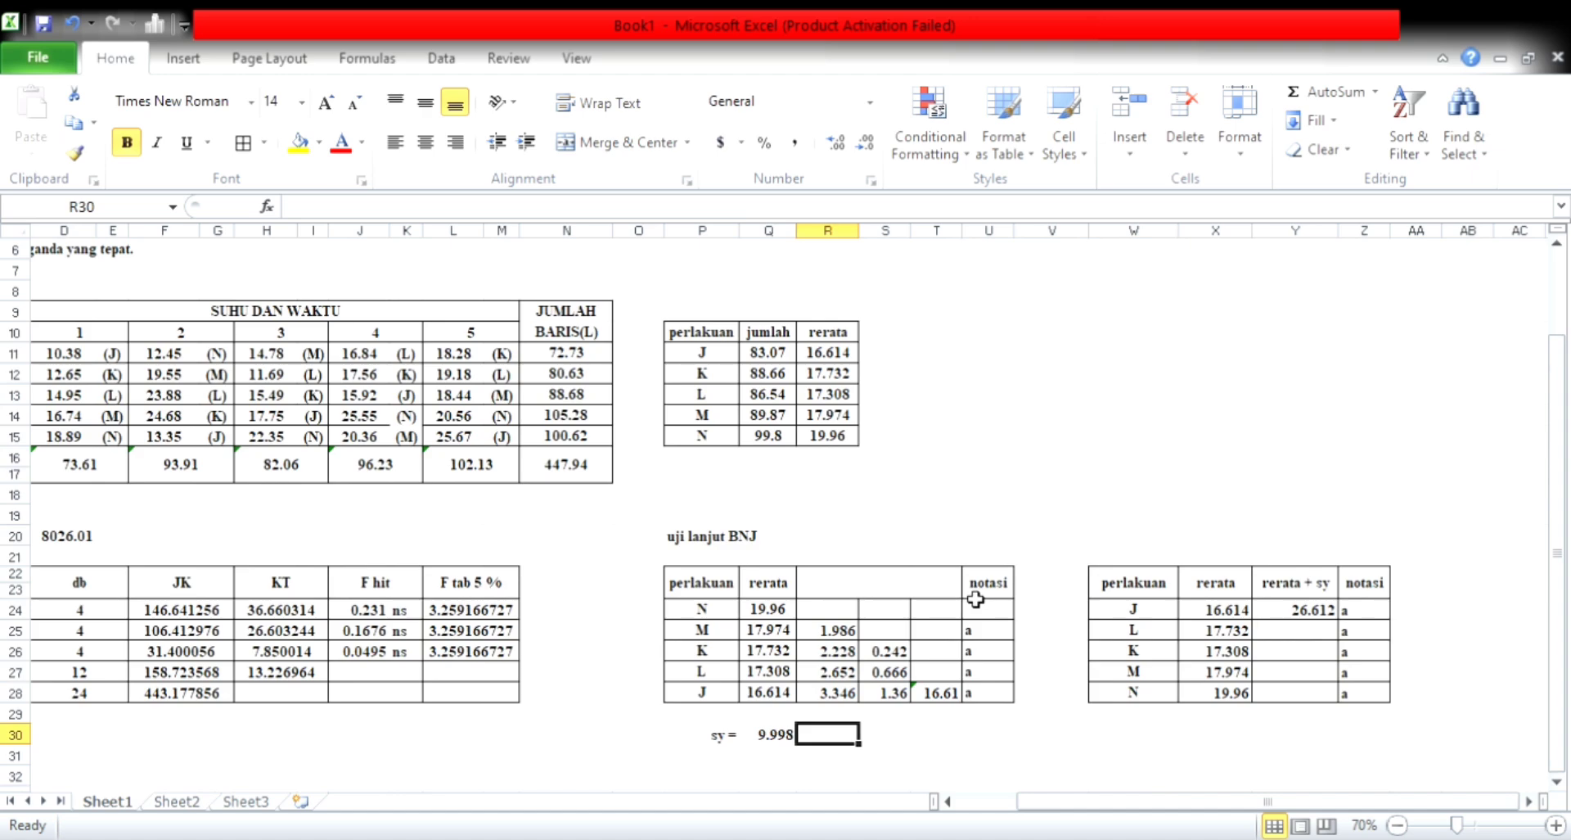
{"action": "scroll", "coordinate": [975, 600], "scroll_direction": "left", "scroll_amount": 3}
{"action": "scroll", "coordinate": [975, 599], "scroll_direction": "down", "scroll_amount": 2}
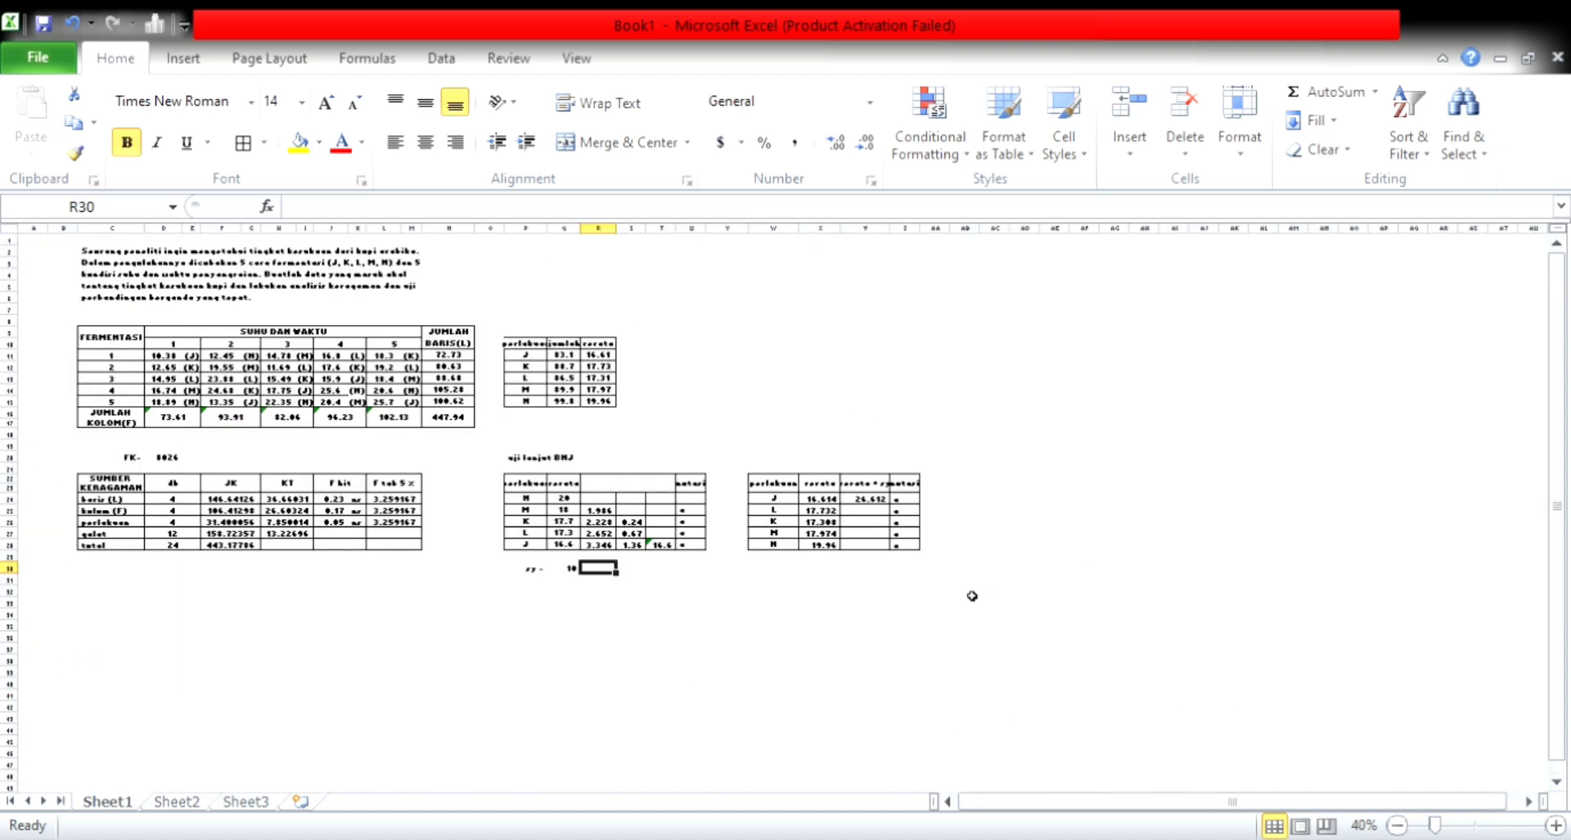
{"action": "scroll", "coordinate": [972, 596], "scroll_direction": "up", "scroll_amount": 2}
{"action": "scroll", "coordinate": [975, 600], "scroll_direction": "left", "scroll_amount": 3}
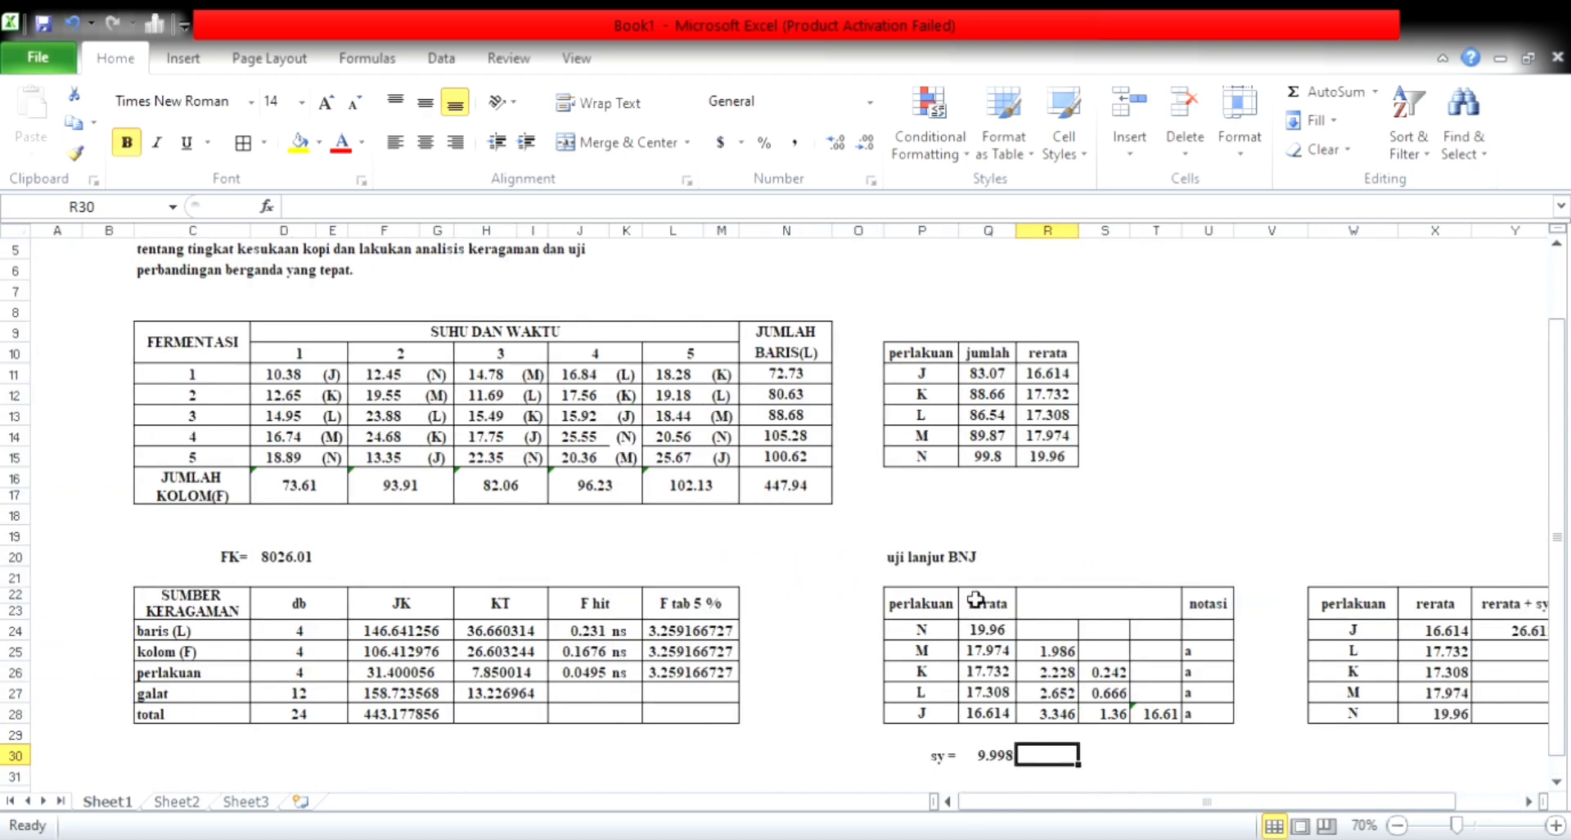
{"action": "scroll", "coordinate": [976, 599], "scroll_direction": "up", "scroll_amount": 2}
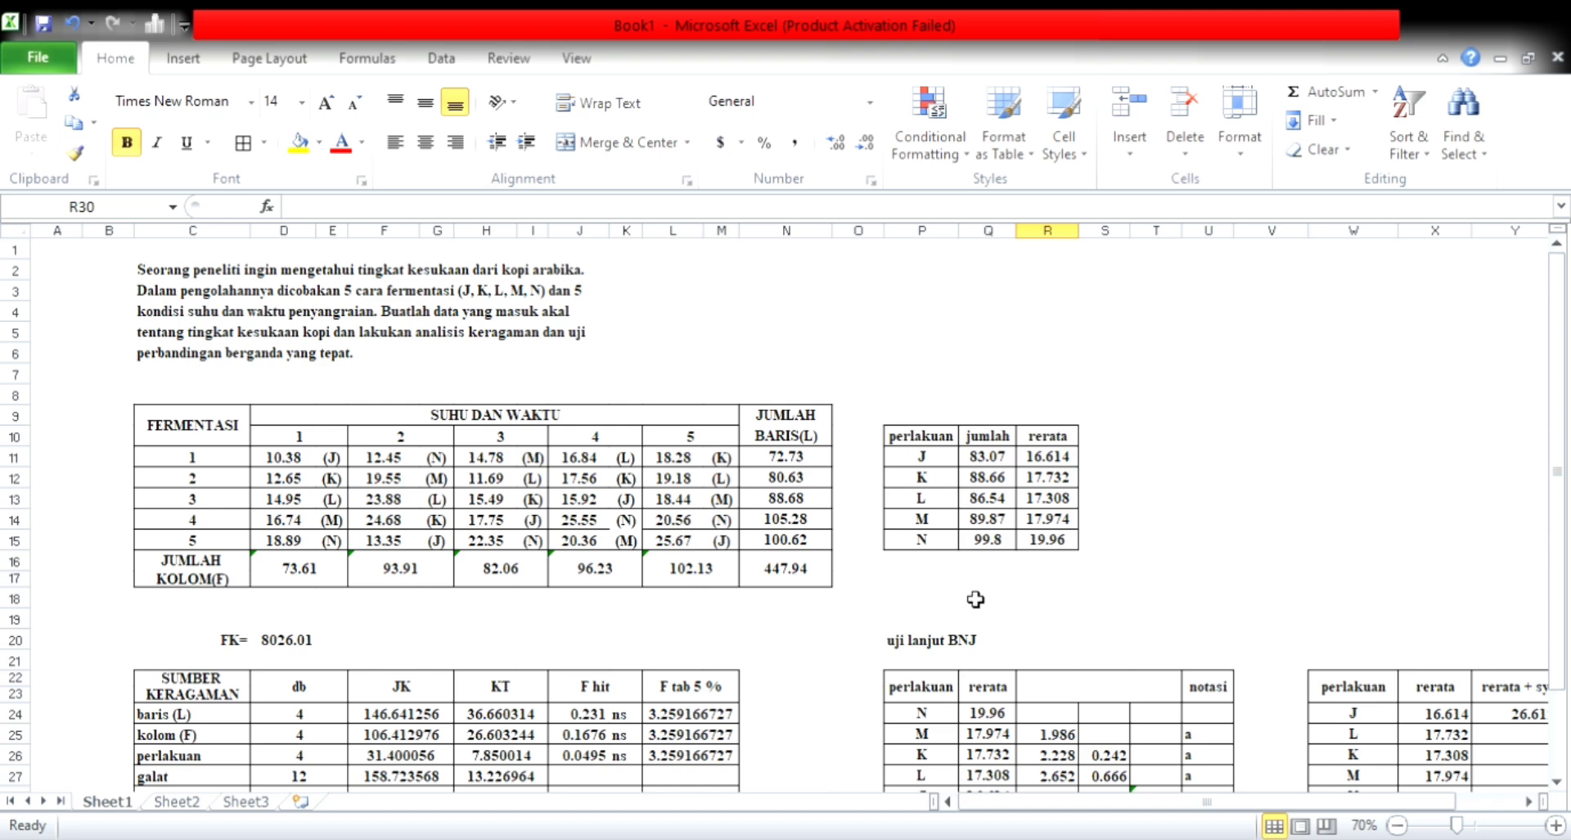